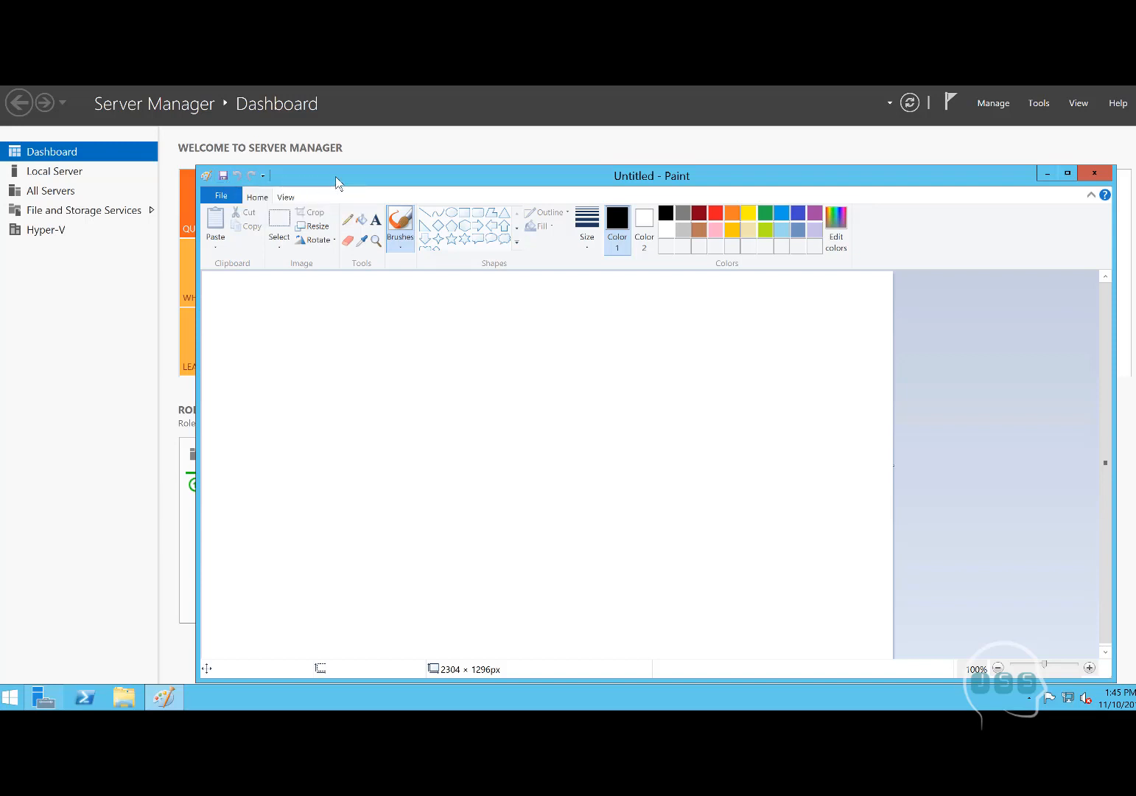
pyautogui.moveTo(337, 182); pyautogui.dragTo(237, 190)
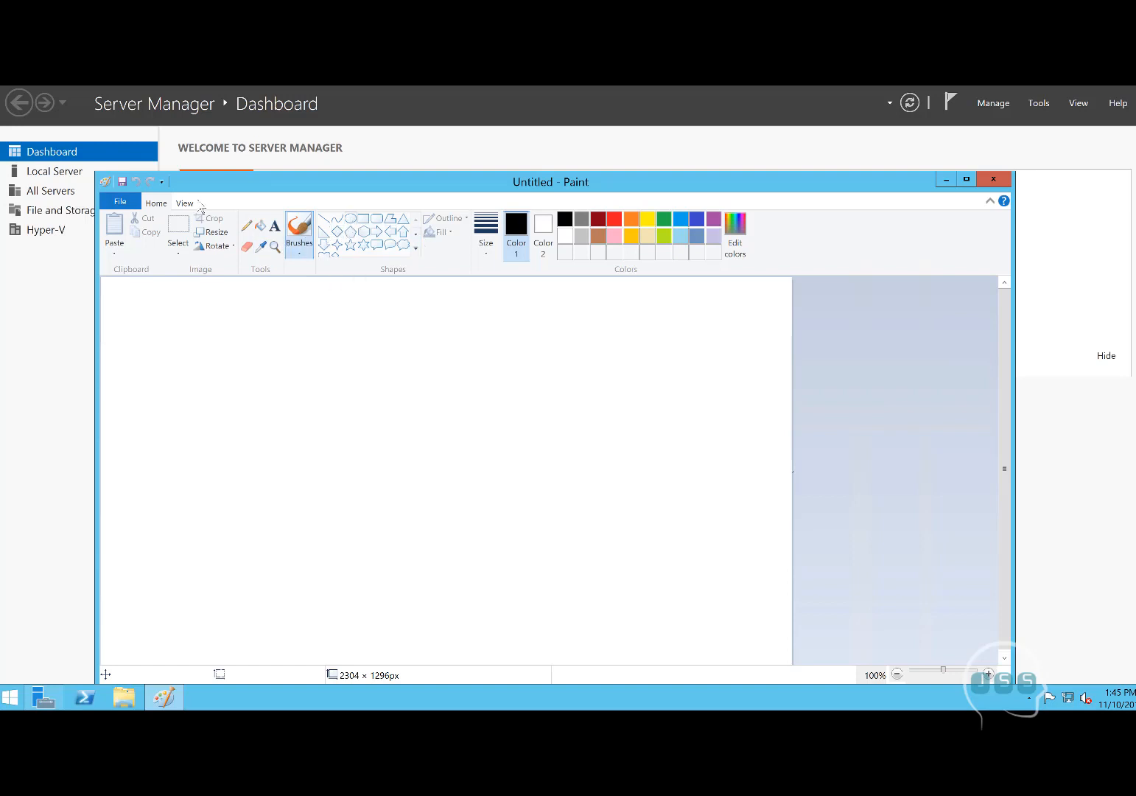
pyautogui.moveTo(204, 189)
pyautogui.mouseDown()
pyautogui.moveTo(296, 289)
pyautogui.moveTo(407, 465)
pyautogui.mouseUp()
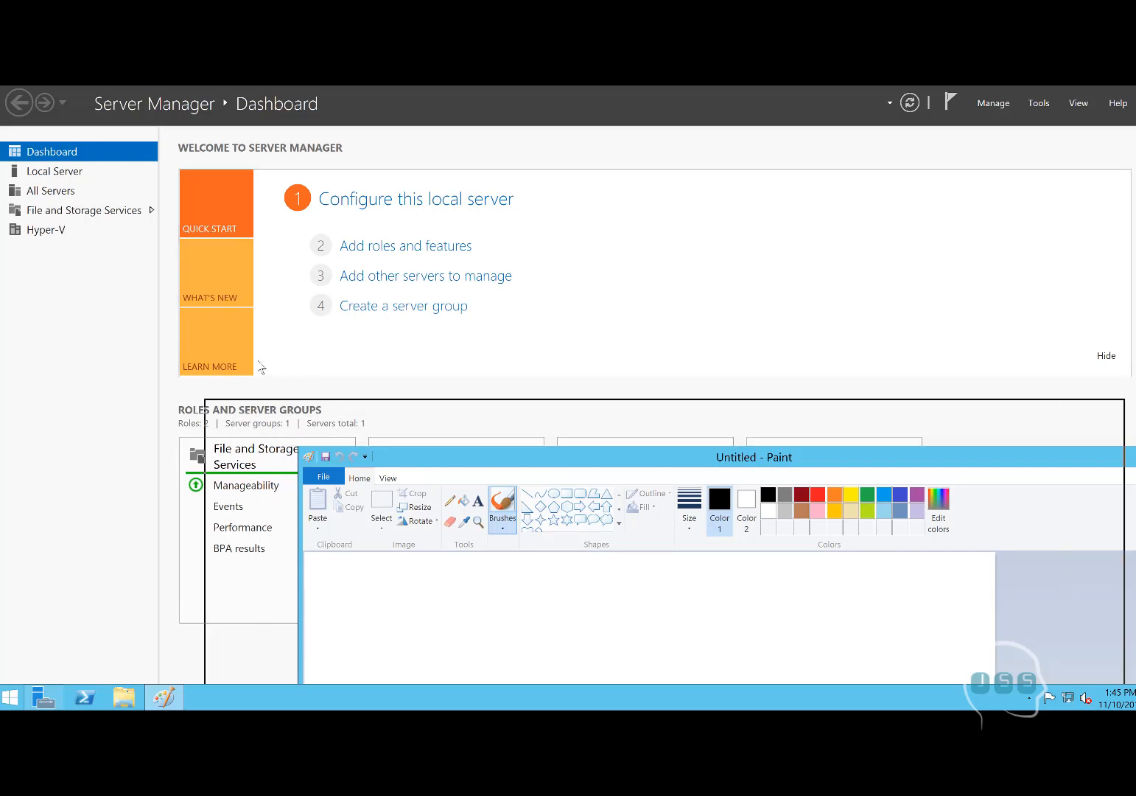
pyautogui.moveTo(221, 359); pyautogui.dragTo(196, 353)
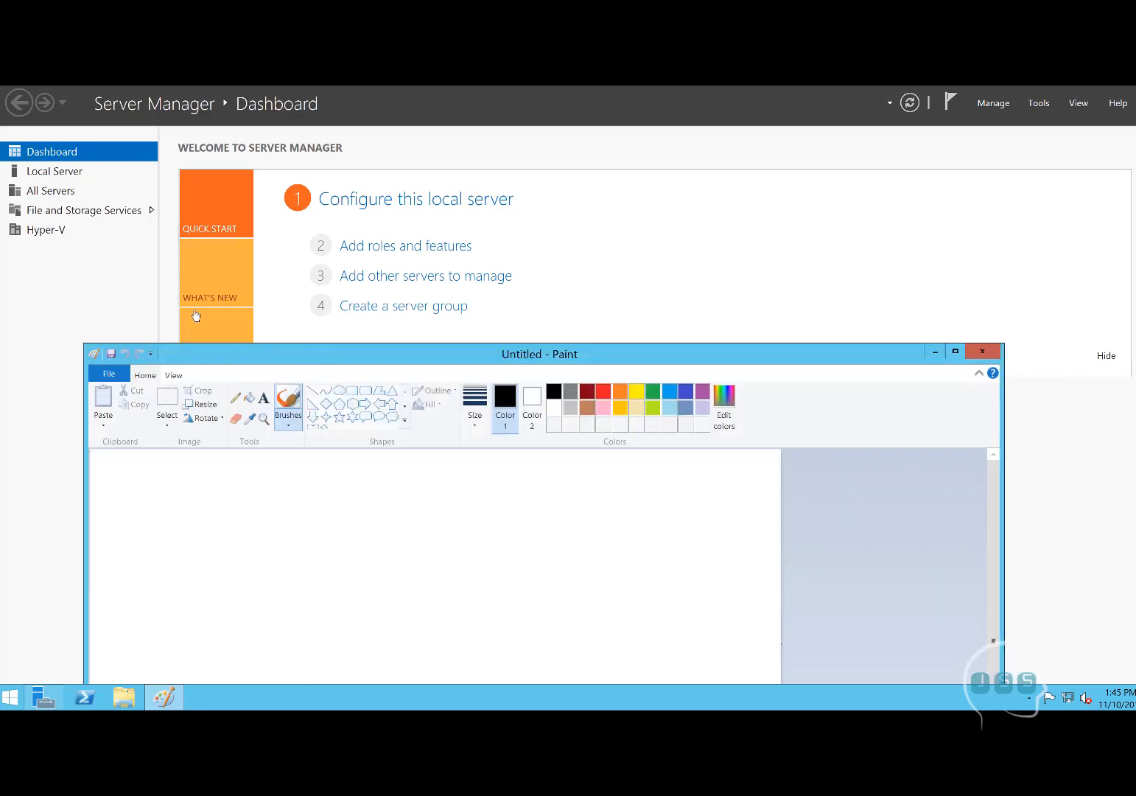
pyautogui.moveTo(213, 357); pyautogui.dragTo(186, 335)
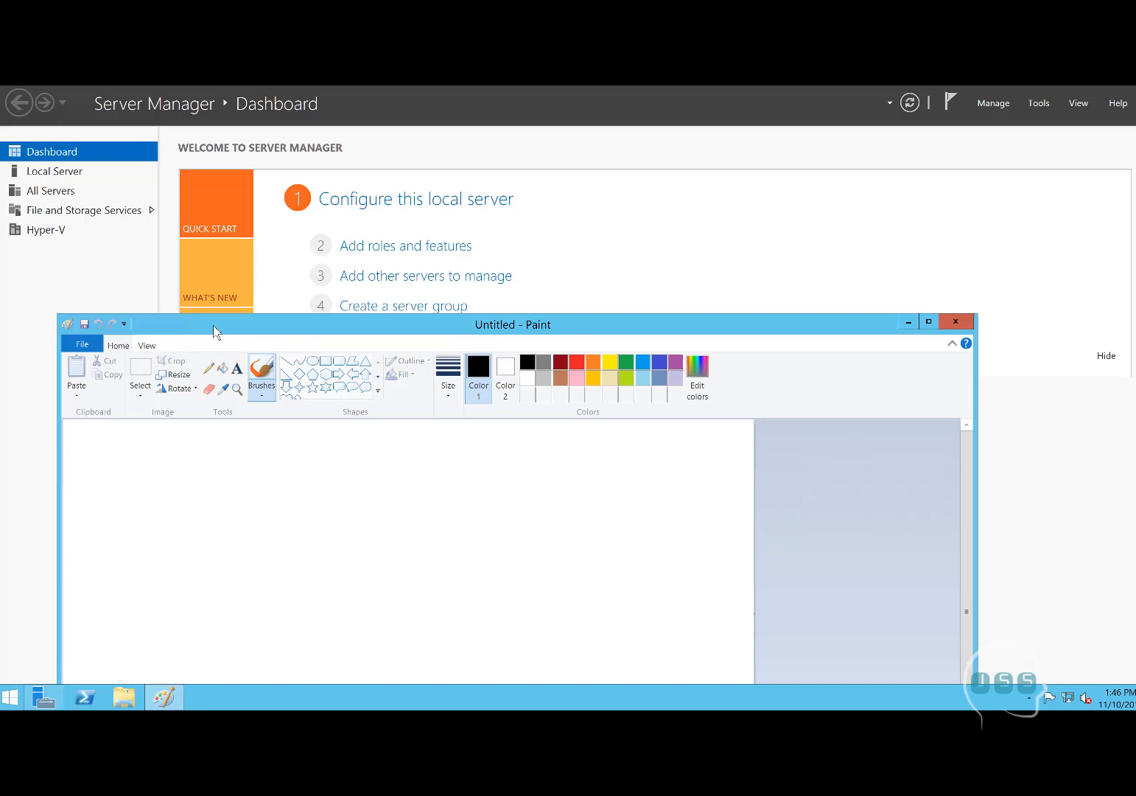
pyautogui.moveTo(213, 325)
pyautogui.mouseDown()
pyautogui.moveTo(252, 328)
pyautogui.moveTo(203, 286)
pyautogui.moveTo(157, 279)
pyautogui.mouseUp()
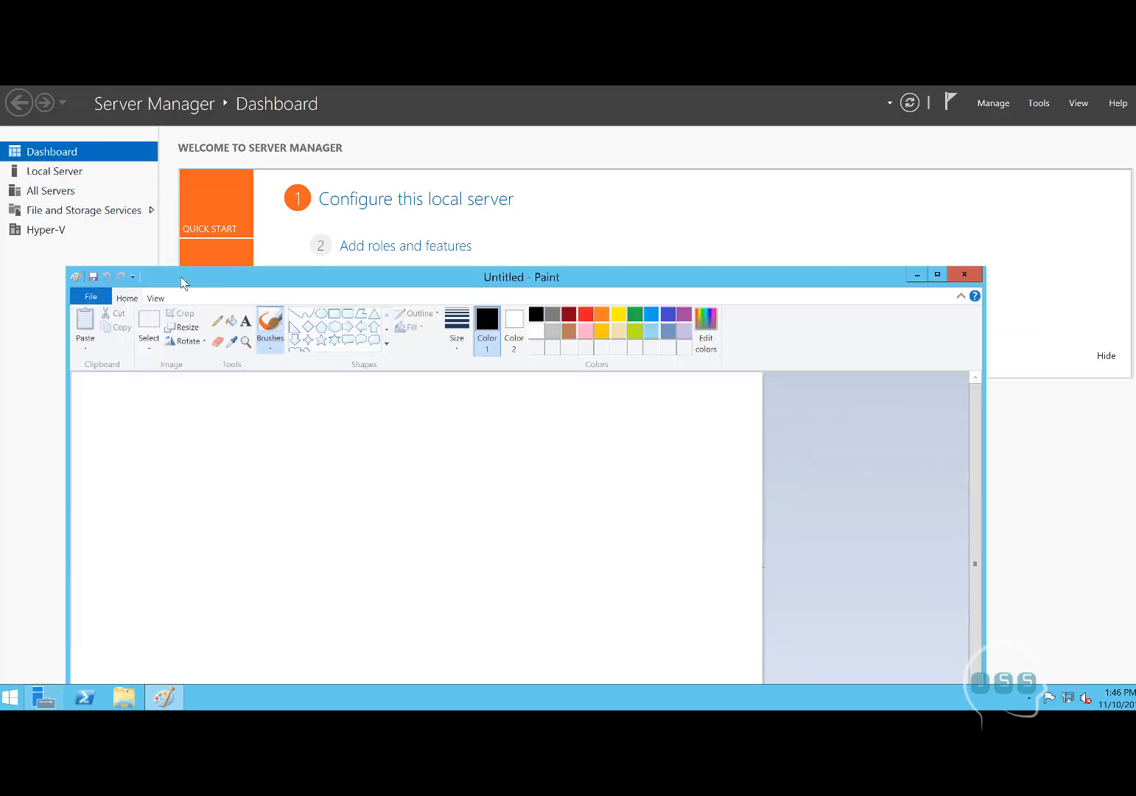
pyautogui.moveTo(177, 276); pyautogui.dragTo(154, 275)
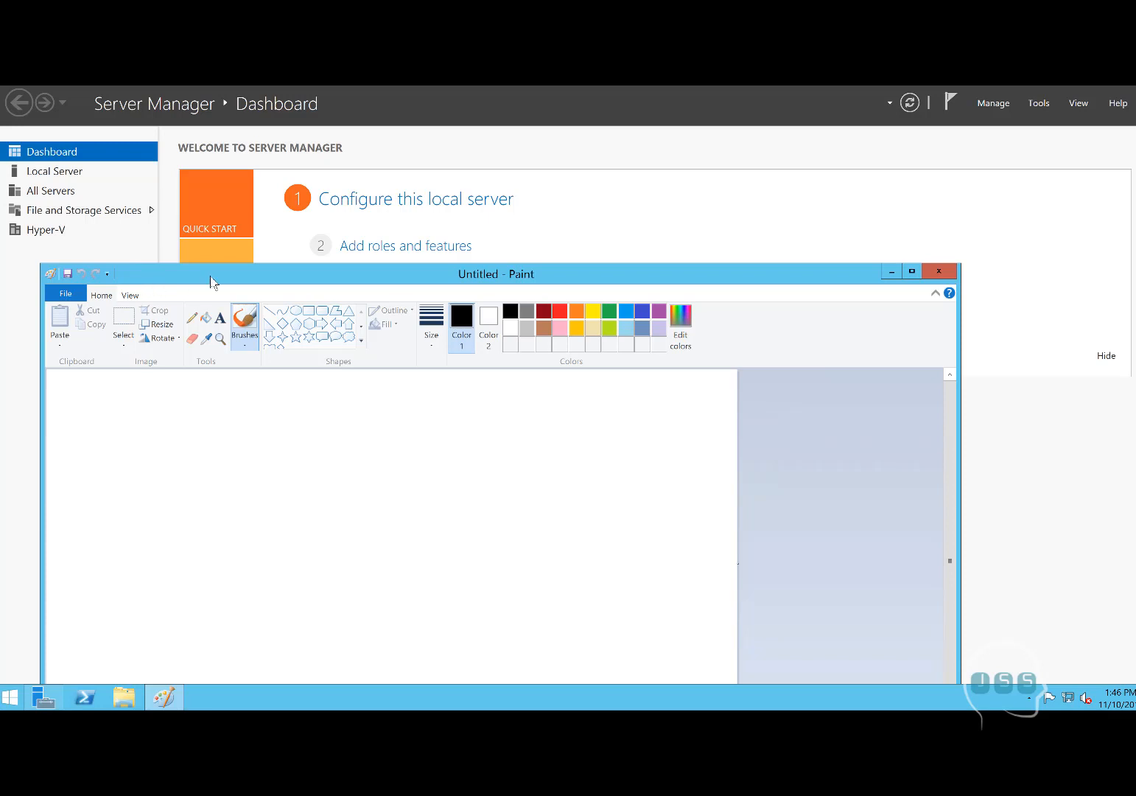
pyautogui.moveTo(398, 283); pyautogui.dragTo(457, 286)
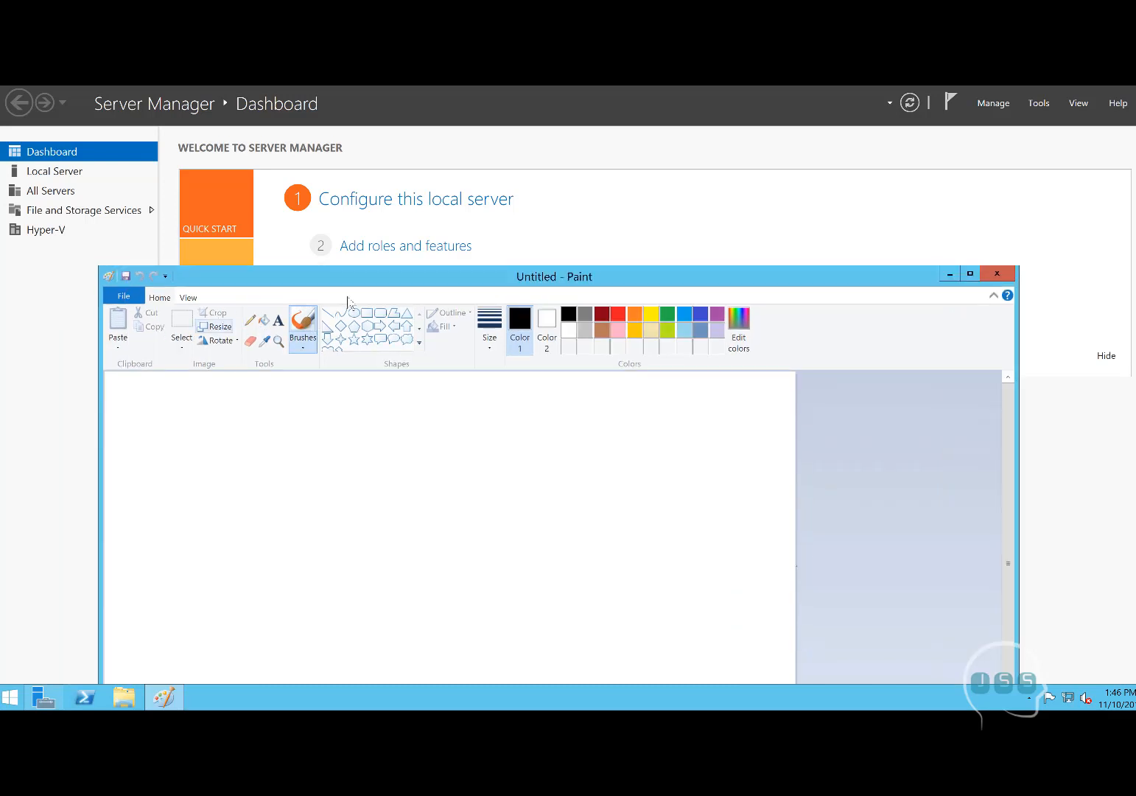
# Step: Minimize Paint and open the iso folder on Local Disk (C:) in an enlarged File Explorer window
pyautogui.click(949, 274)
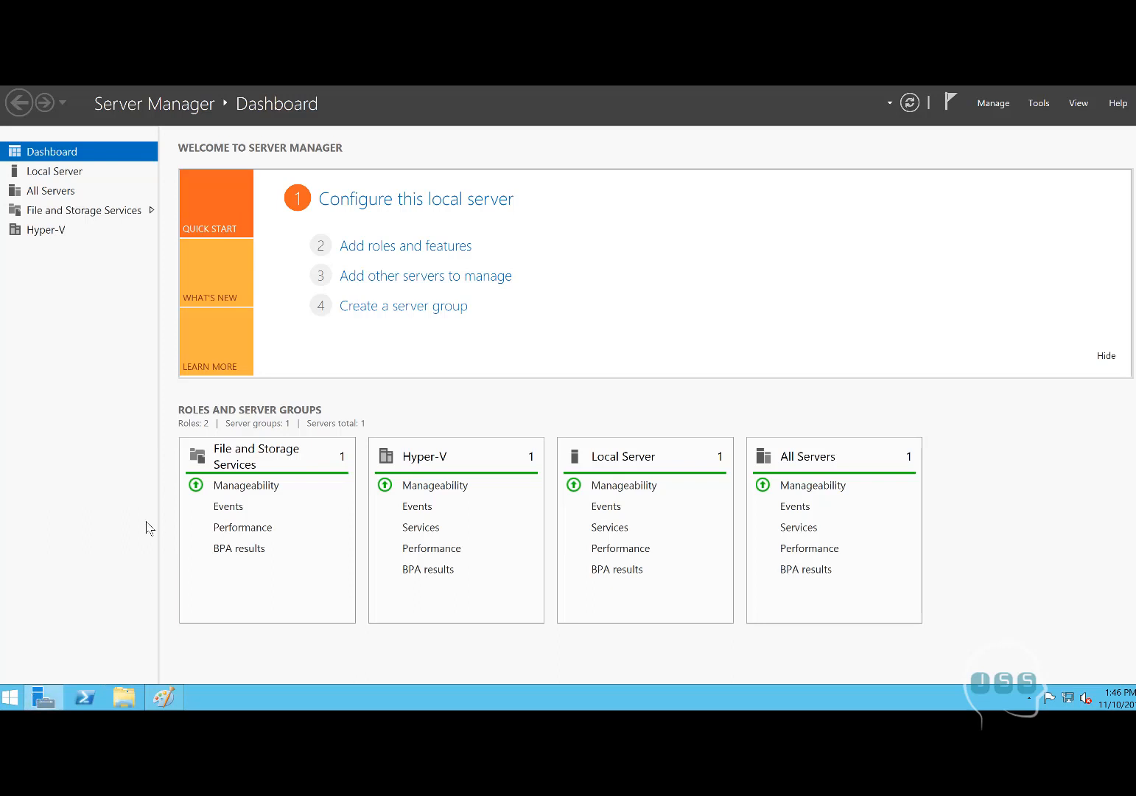
pyautogui.click(124, 697)
pyautogui.moveTo(616, 165); pyautogui.dragTo(259, 187)
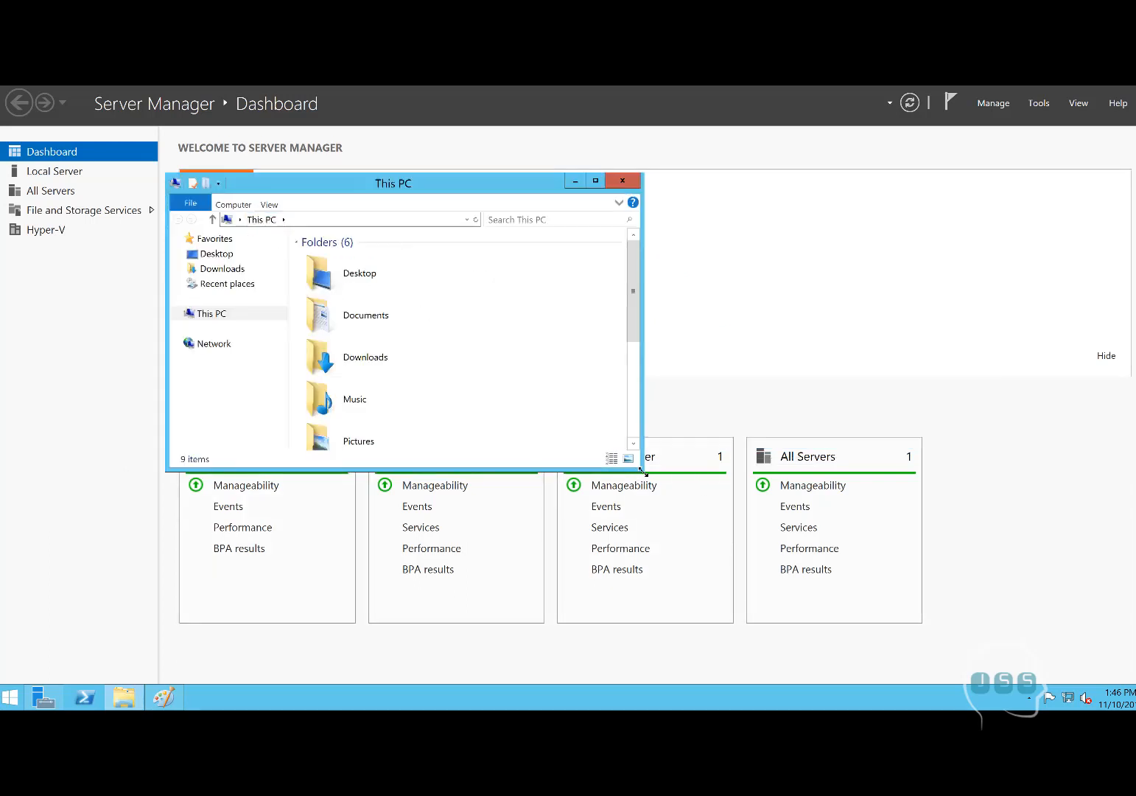
pyautogui.moveTo(644, 470); pyautogui.dragTo(722, 560)
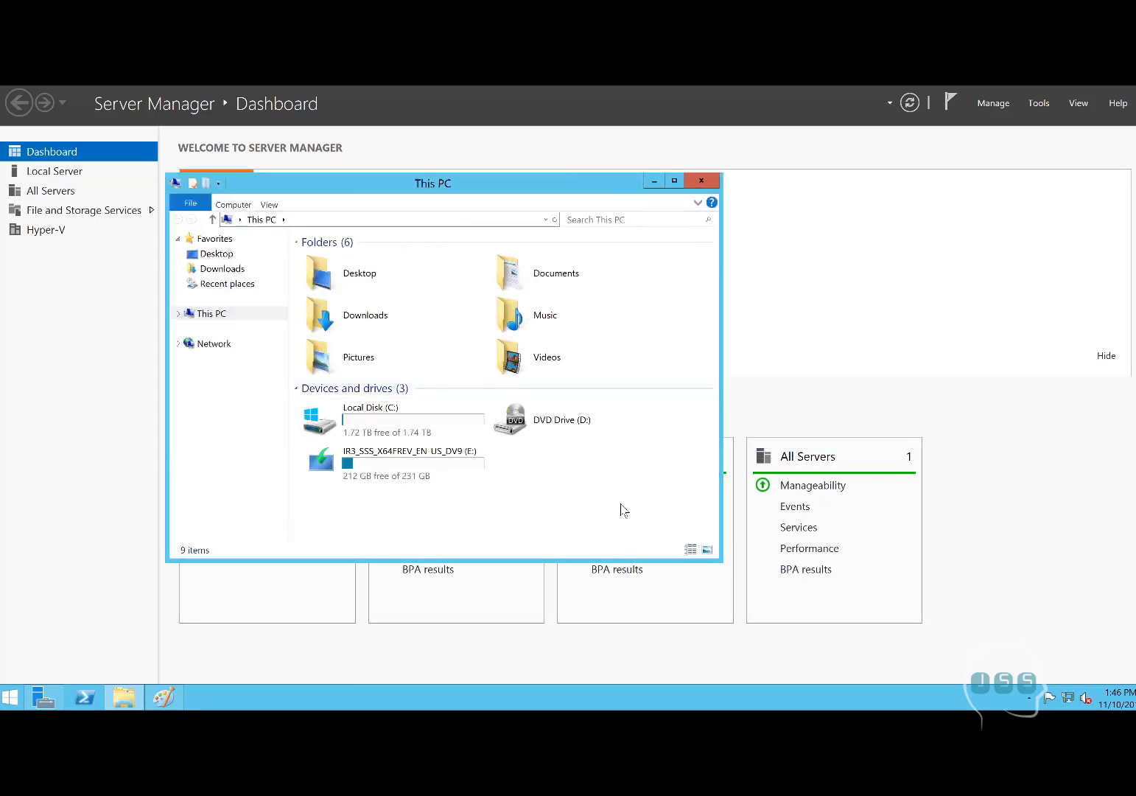
pyautogui.doubleClick(375, 420)
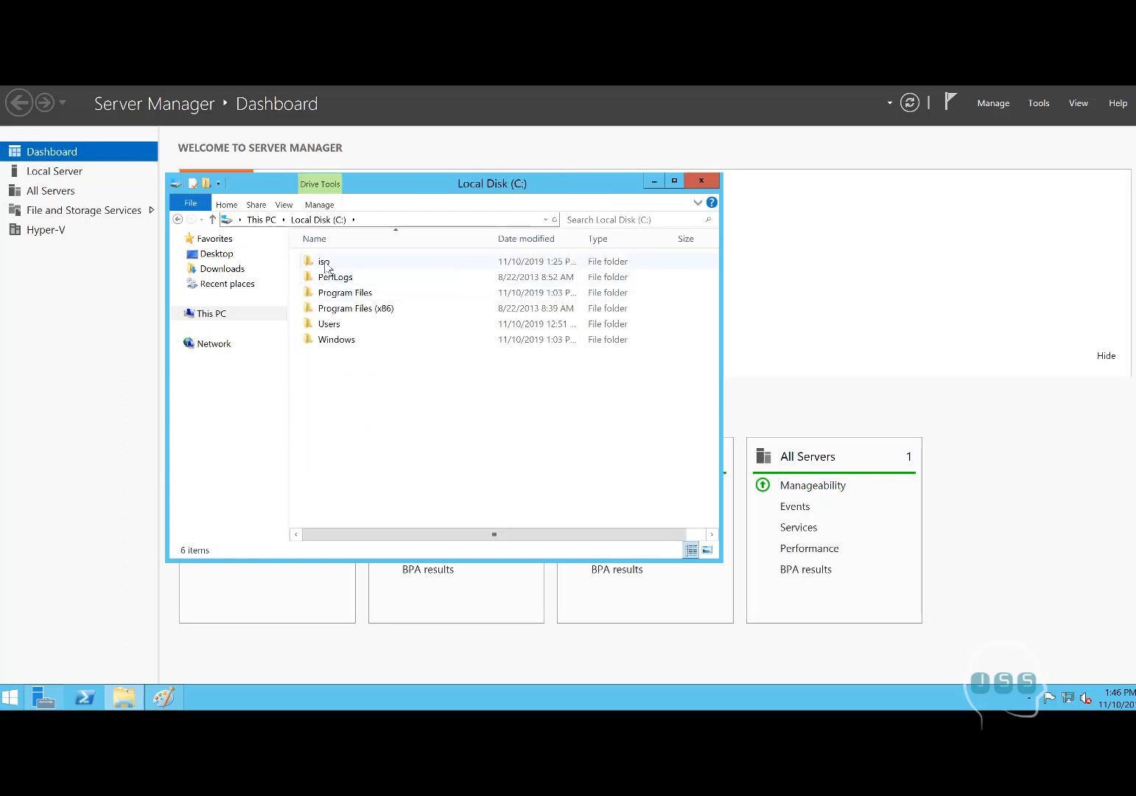
pyautogui.doubleClick(325, 263)
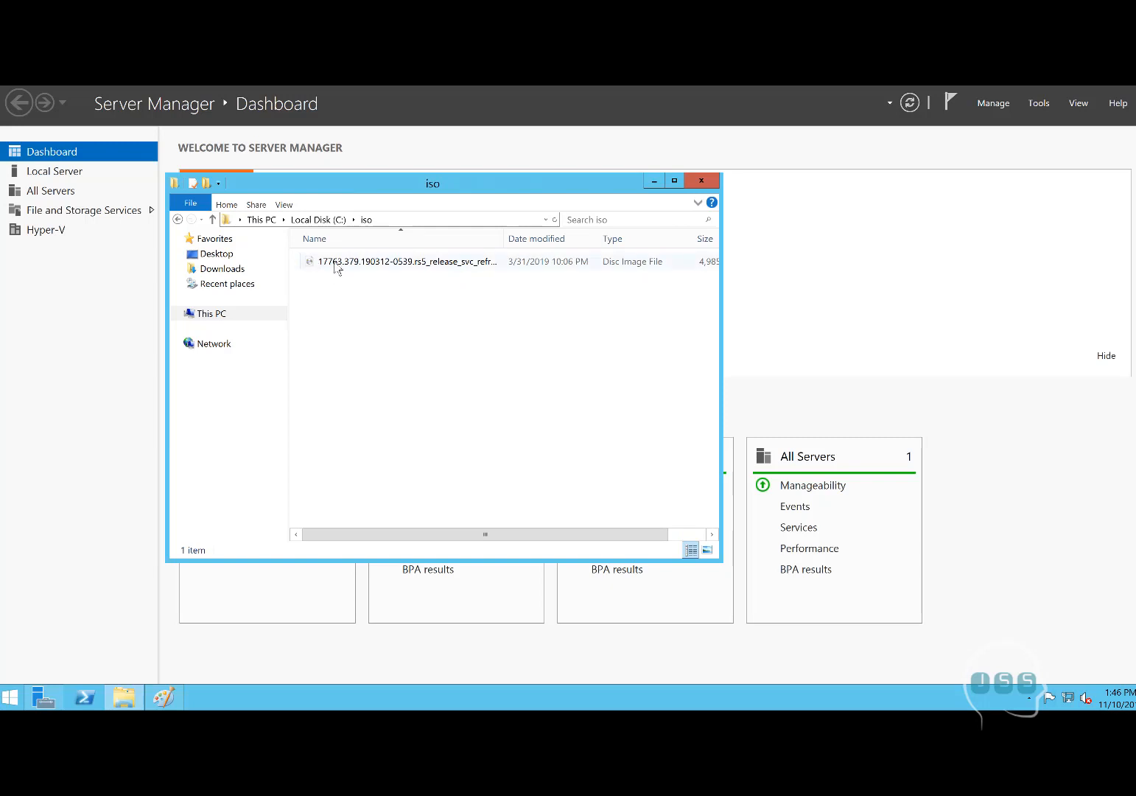
# Step: Widen the name column to read the disc image's full file name, and minimize the folder window
pyautogui.click(335, 264)
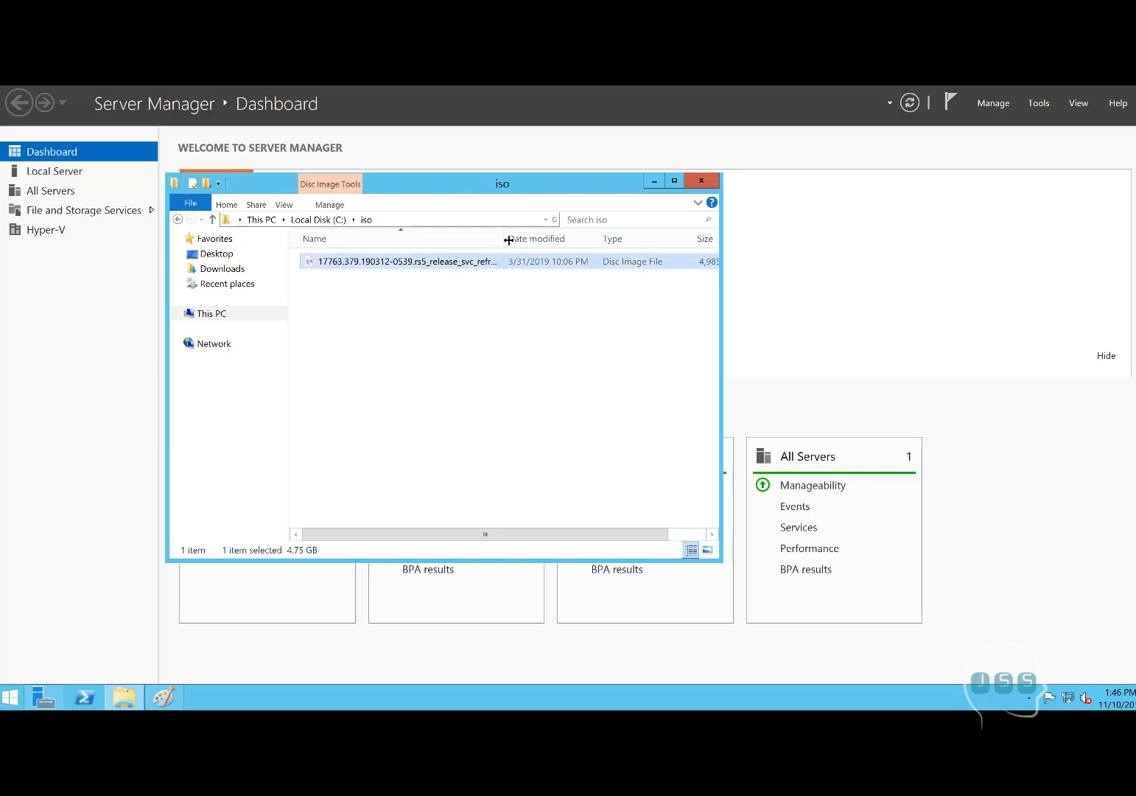
pyautogui.moveTo(504, 238); pyautogui.dragTo(667, 261)
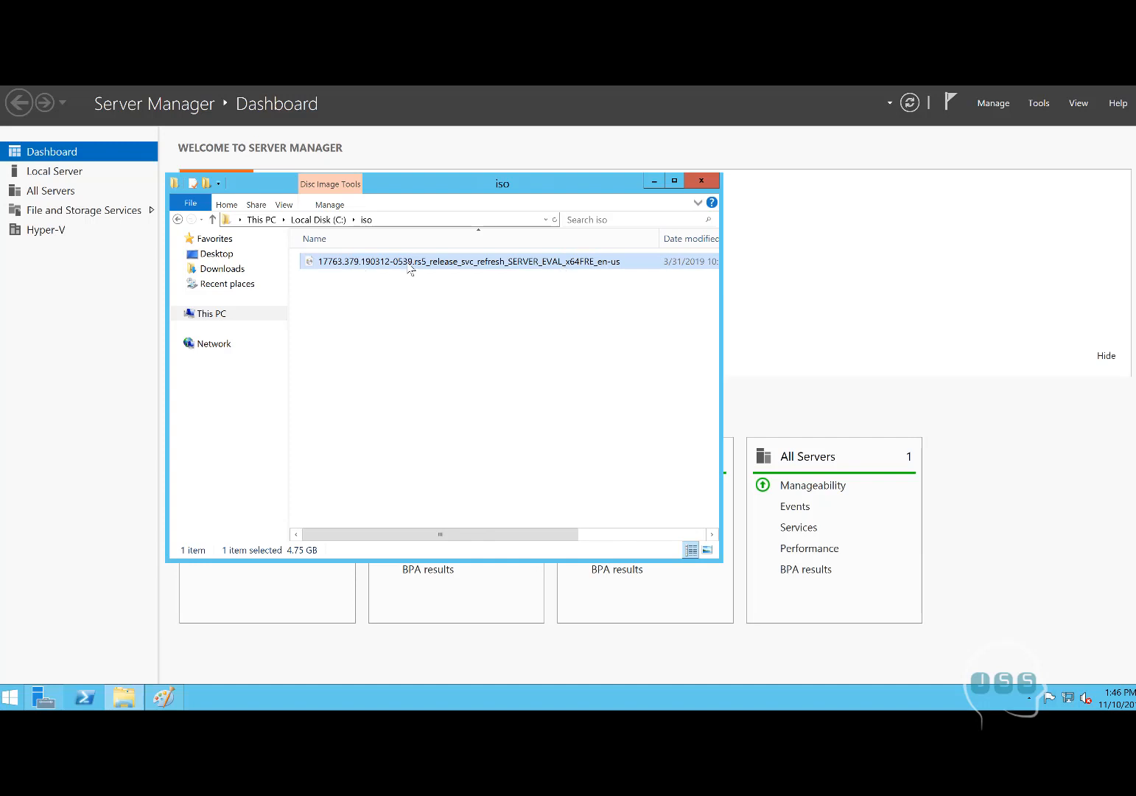
pyautogui.click(653, 183)
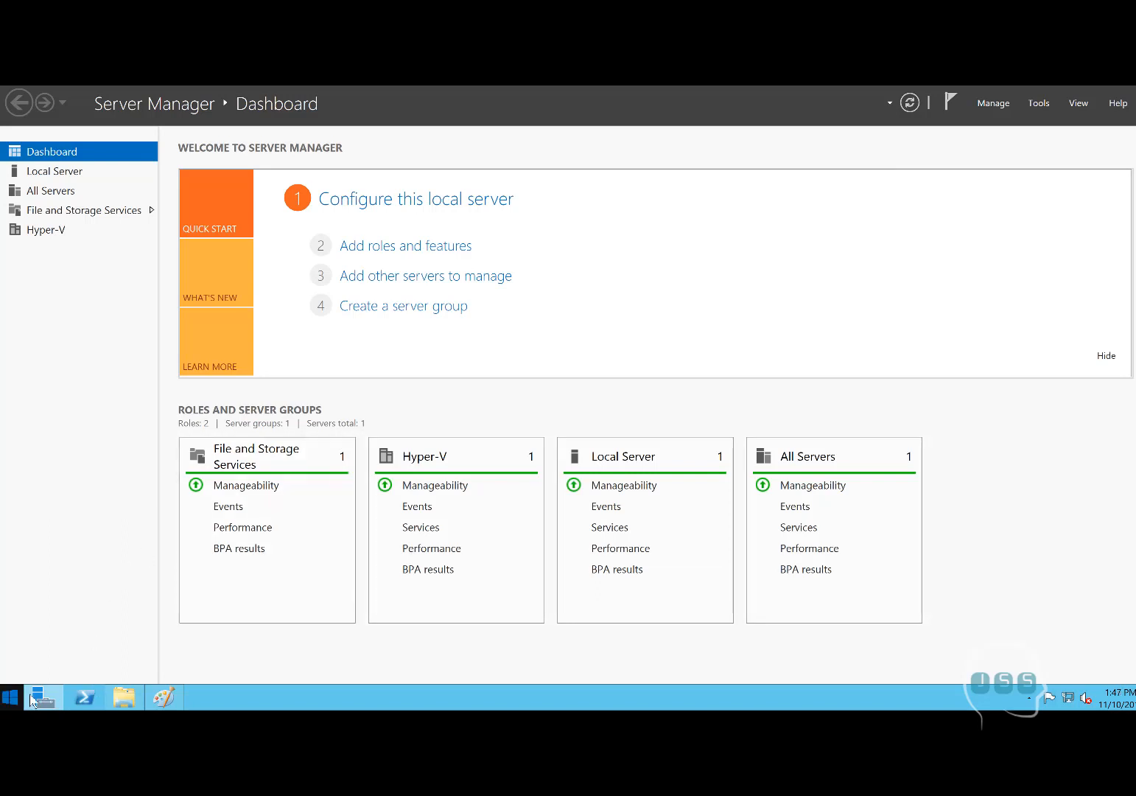
# Step: Pin Hyper-V Manager from the Administrative Tools to the taskbar and close the Administrative Tools window
pyautogui.click(11, 697)
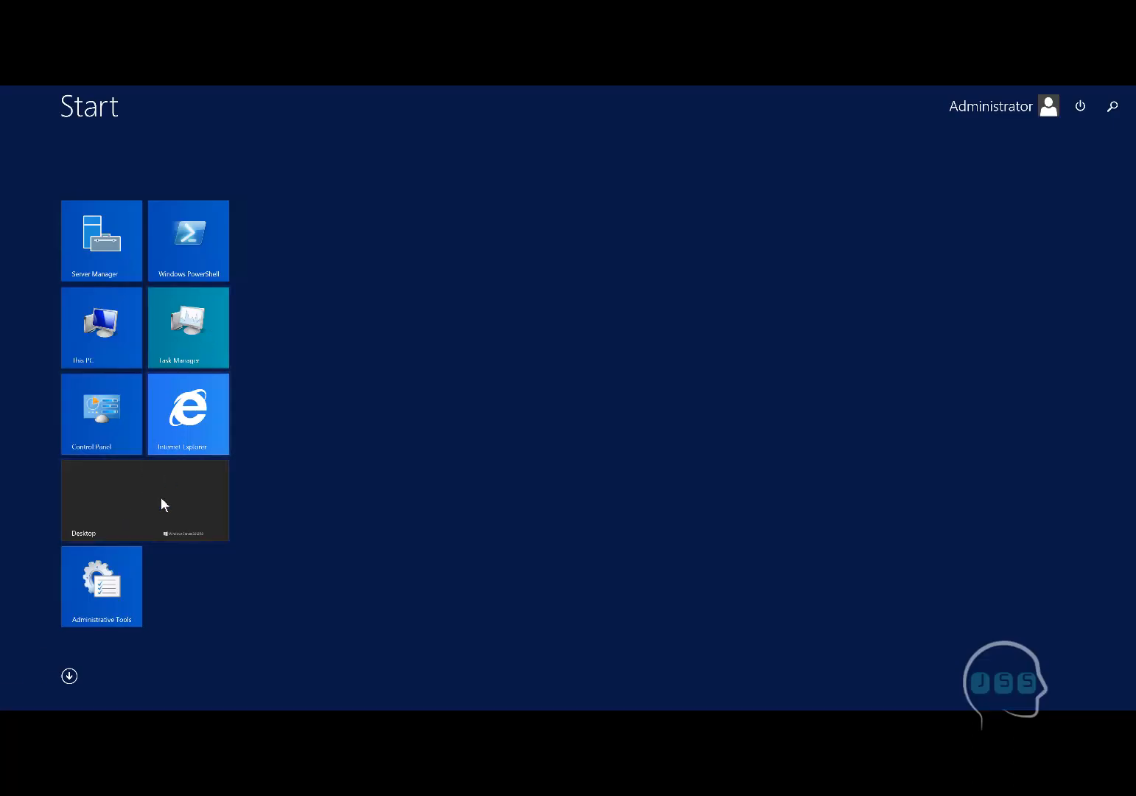
pyautogui.click(119, 589)
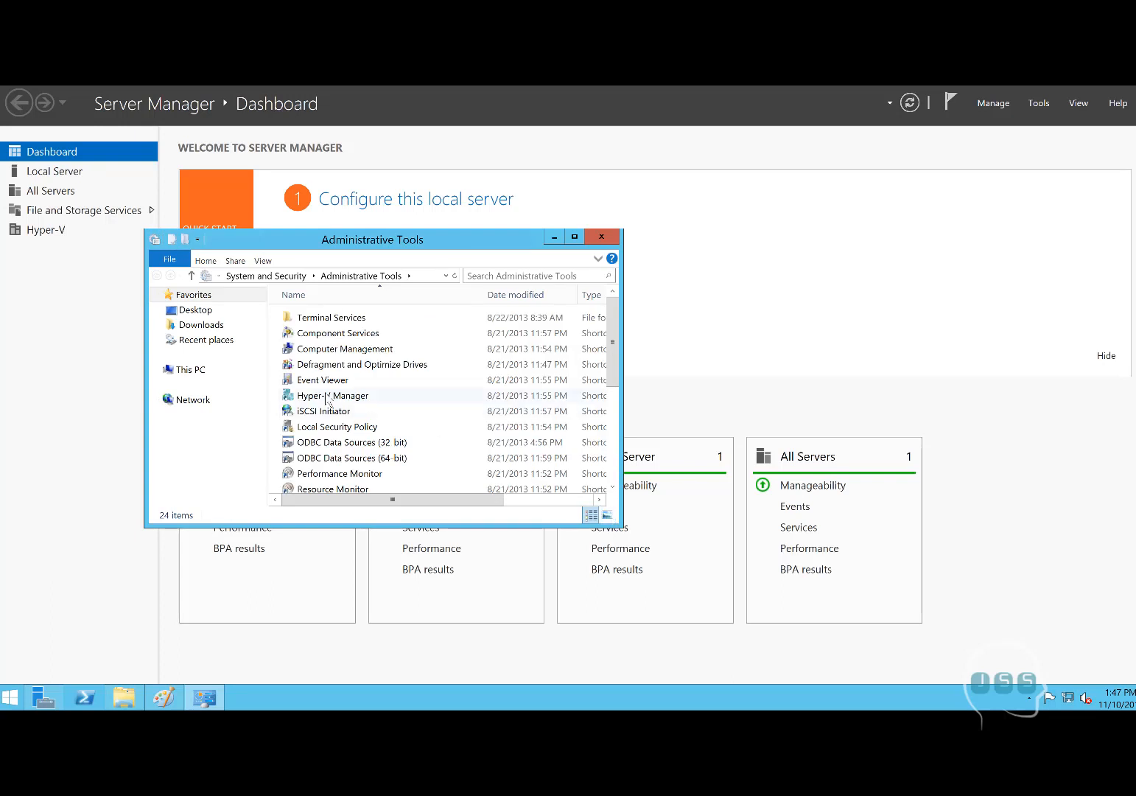
pyautogui.rightClick(319, 398)
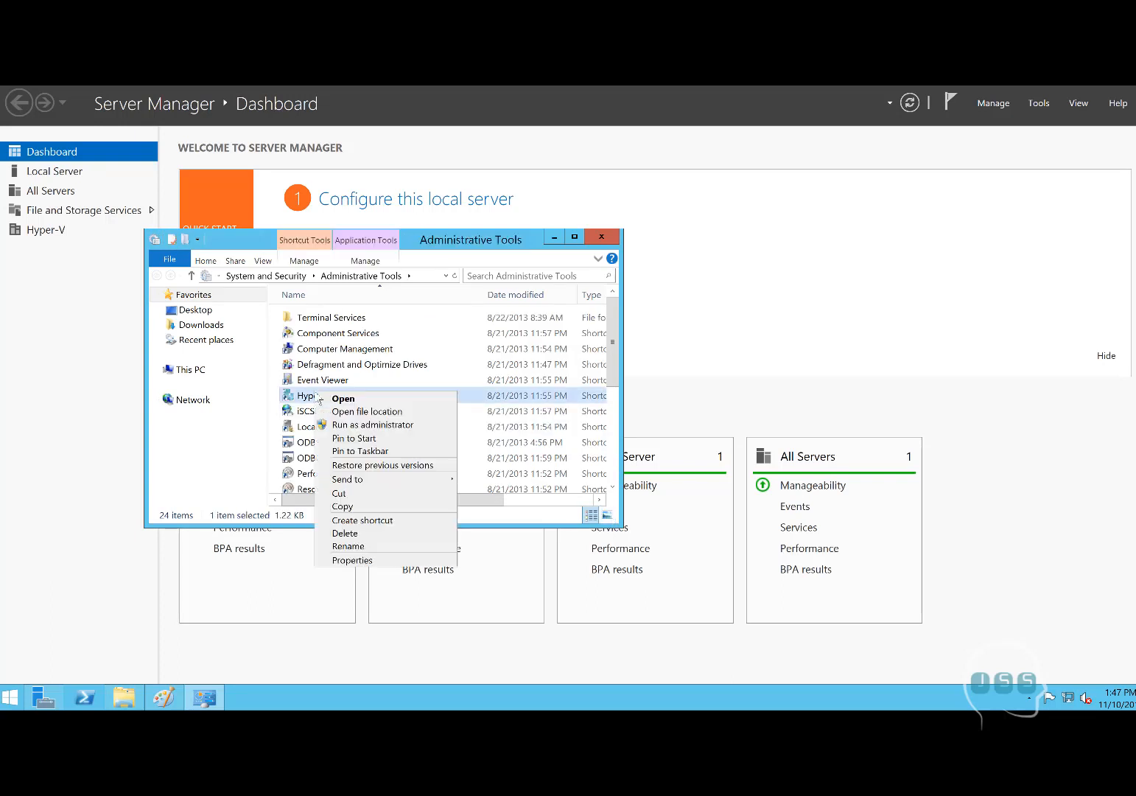
pyautogui.click(355, 451)
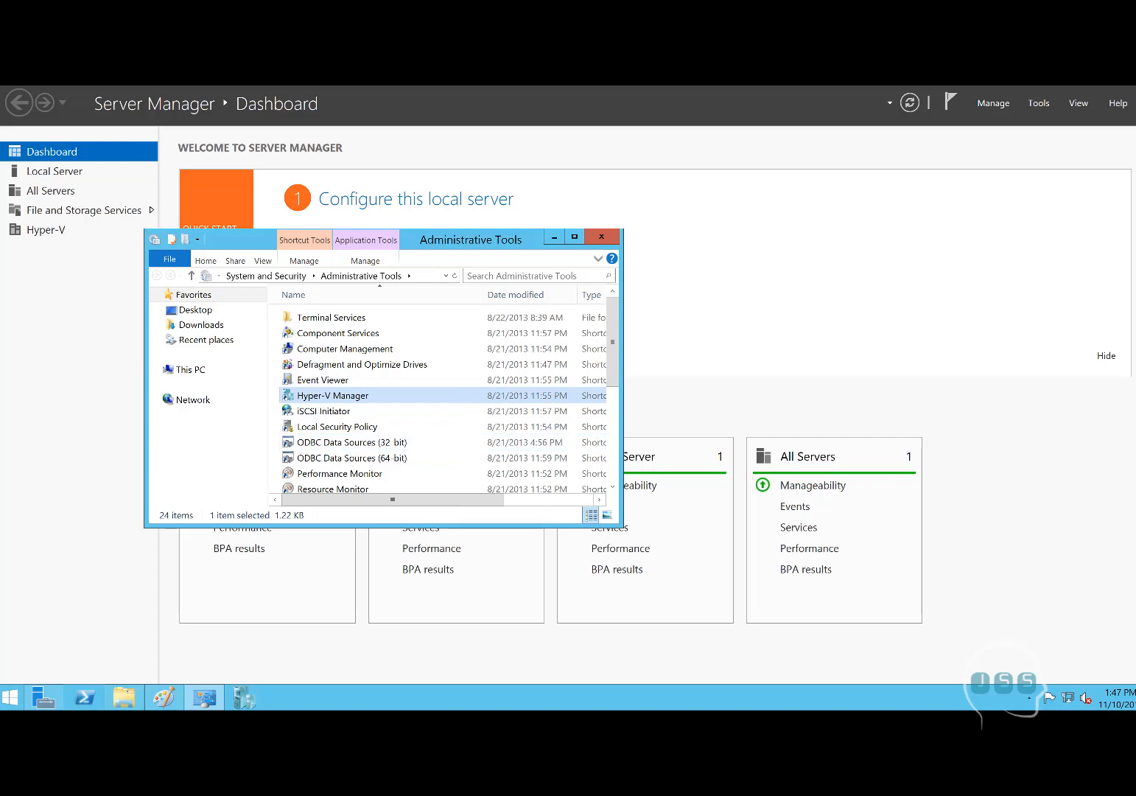
pyautogui.click(598, 237)
# Step: Switch to Hyper-V Manager, select the server MGT2012V and reposition the manager window
pyautogui.click(210, 695)
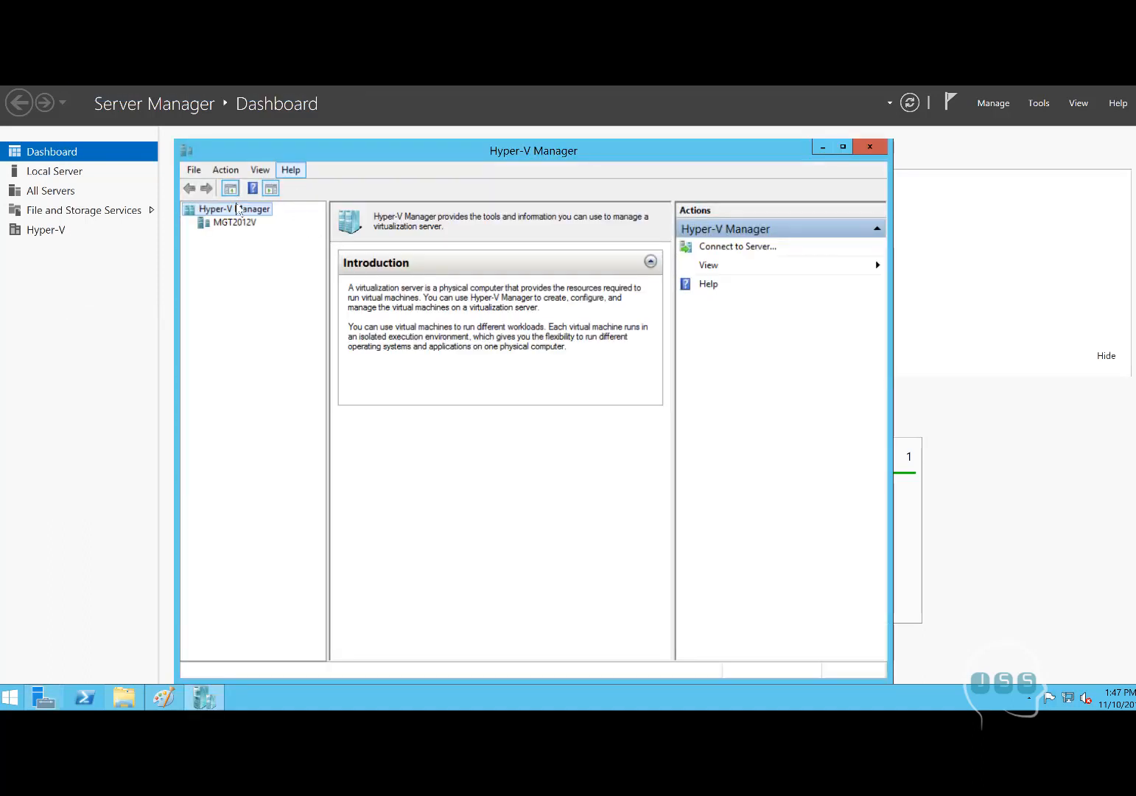
pyautogui.click(236, 224)
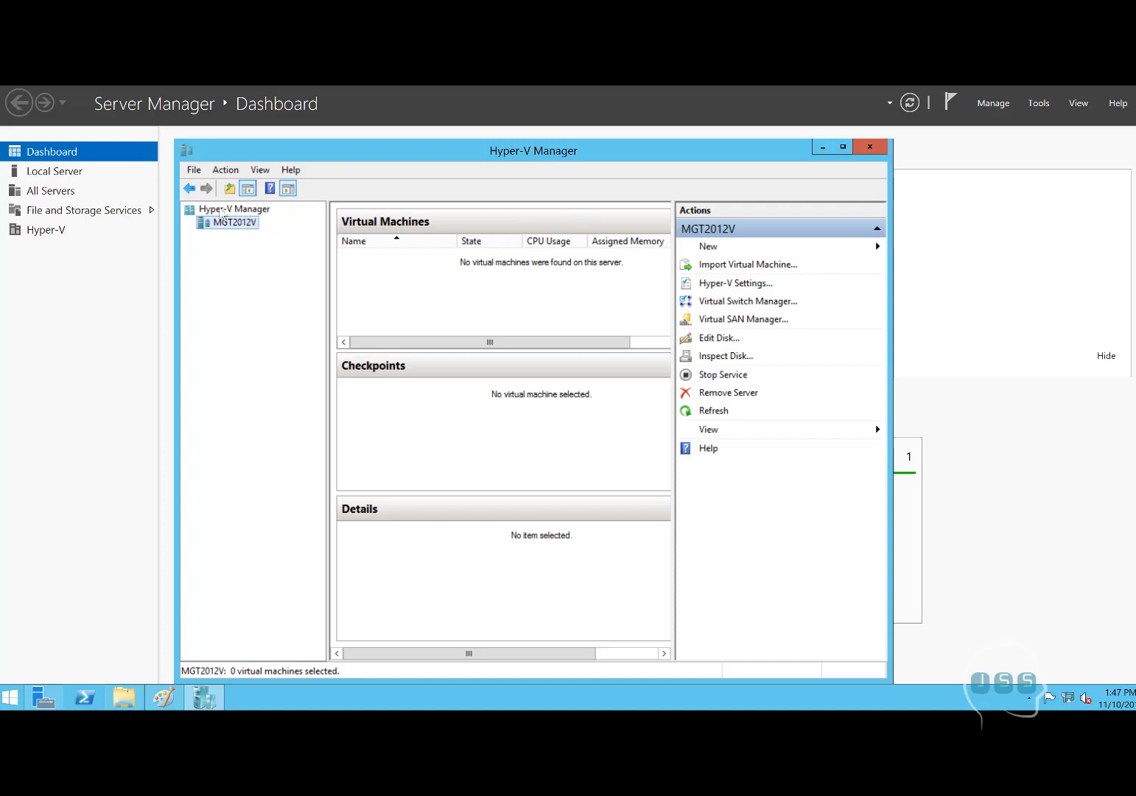
pyautogui.rightClick(210, 209)
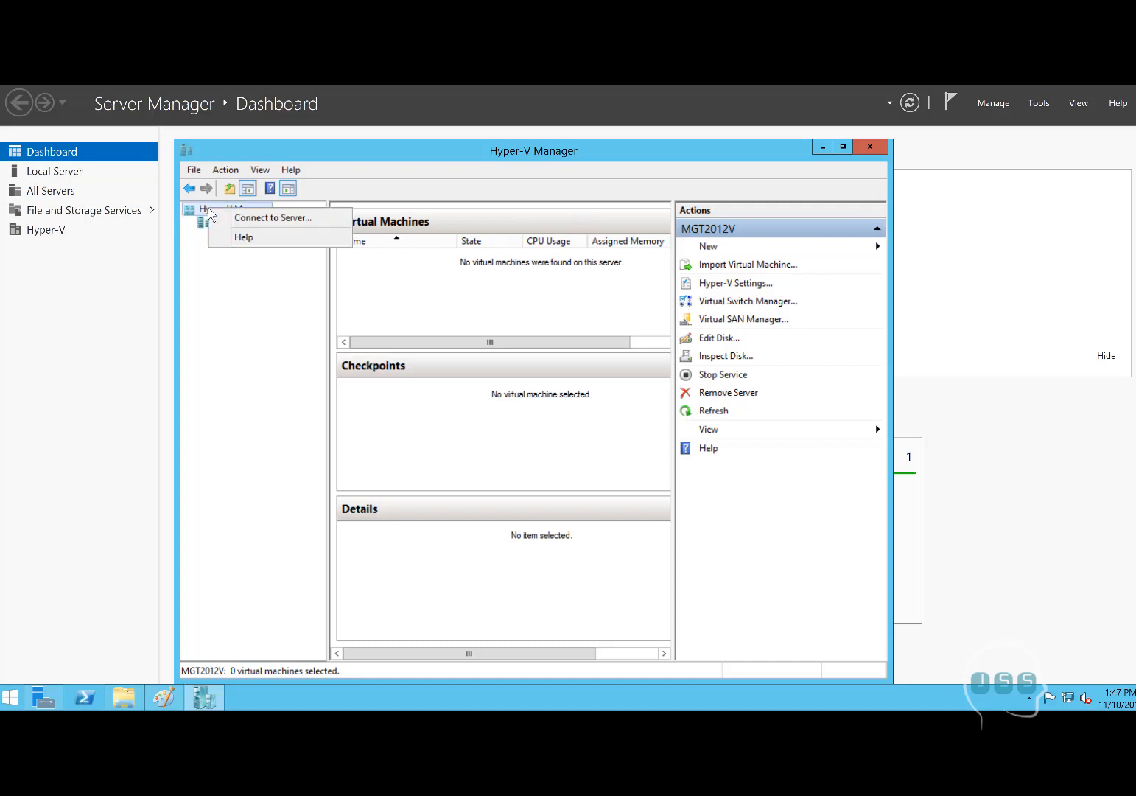
pyautogui.click(238, 279)
pyautogui.click(244, 222)
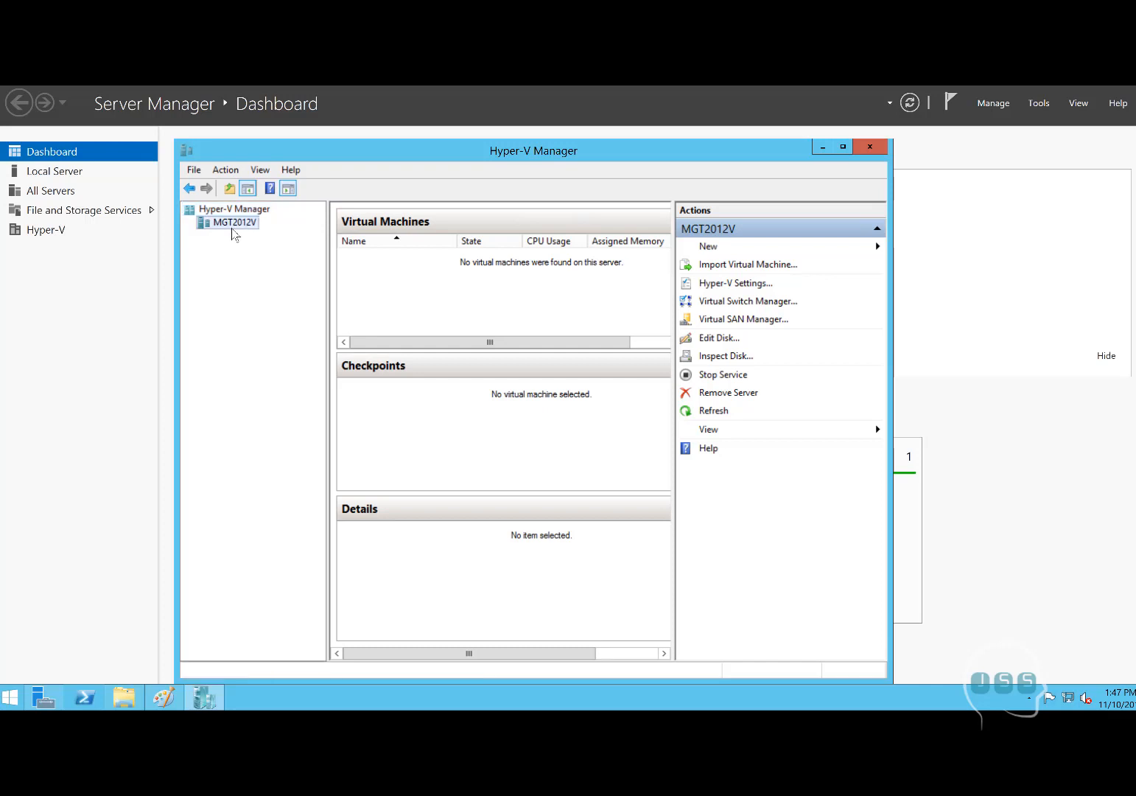
pyautogui.moveTo(280, 154); pyautogui.dragTo(210, 132)
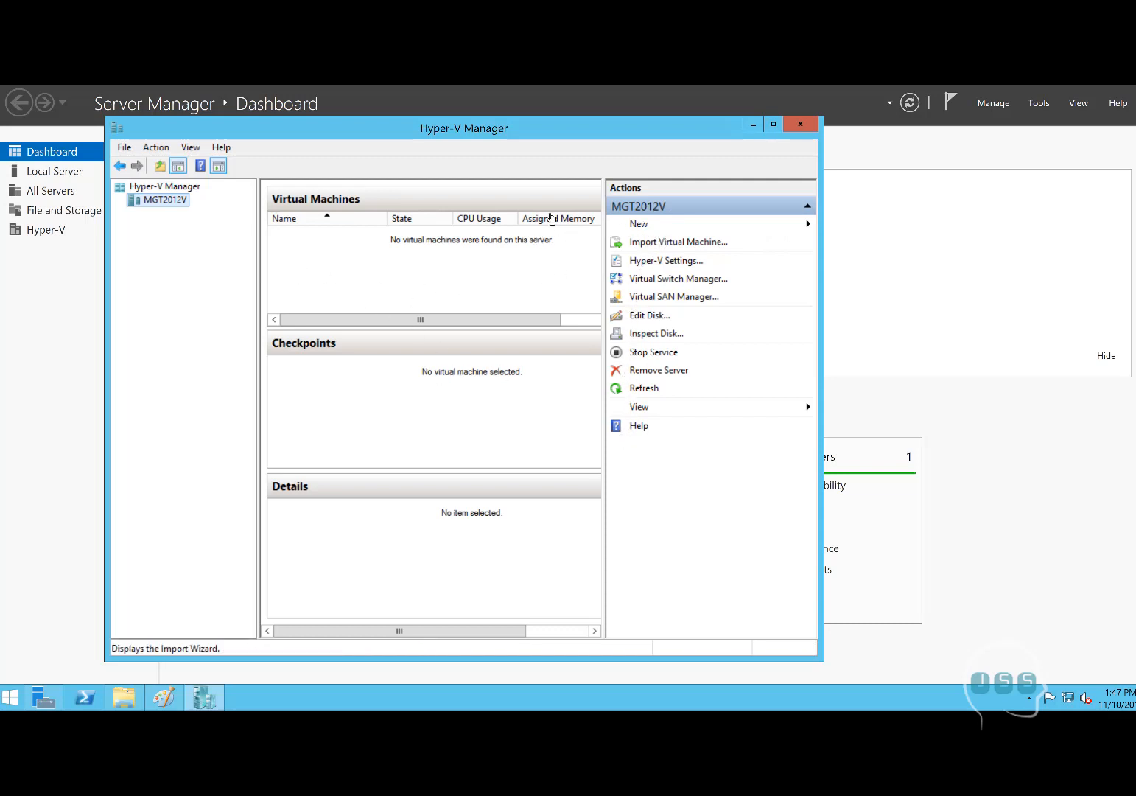
# Step: Start creating a new virtual machine on MGT2012V and proceed to specifying its name and location
pyautogui.rightClick(184, 207)
pyautogui.moveTo(219, 215)
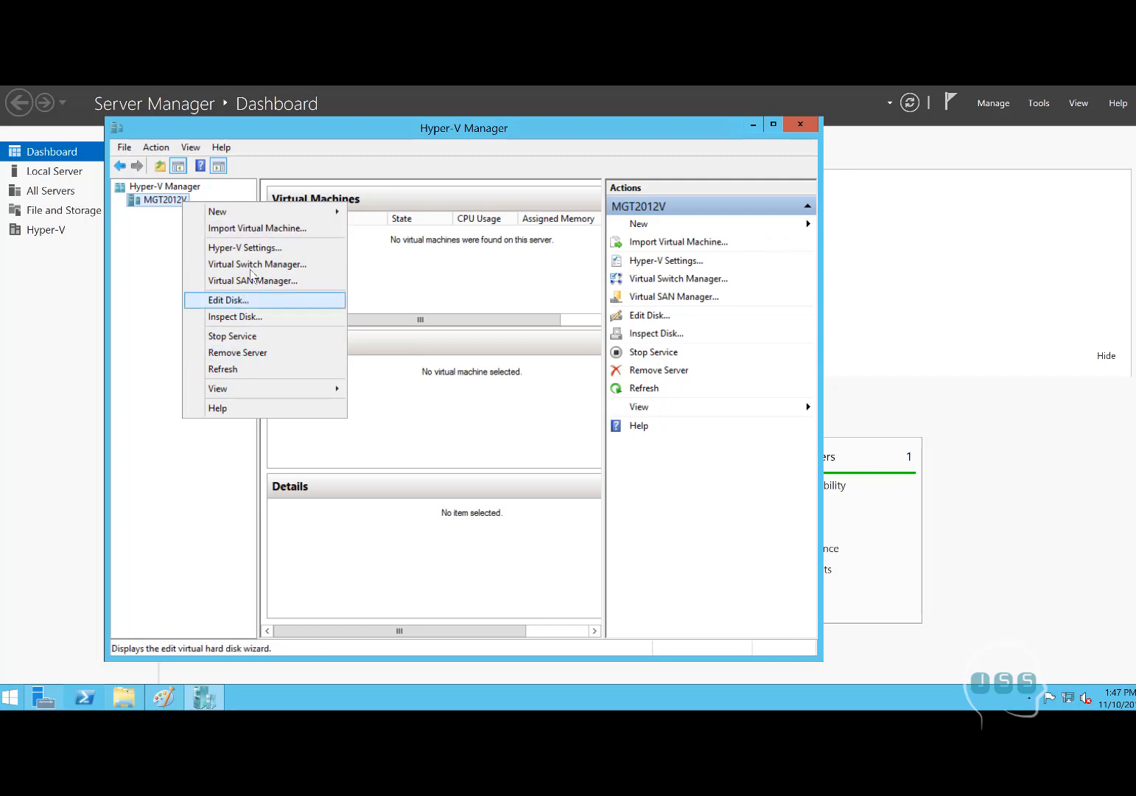
pyautogui.moveTo(295, 221)
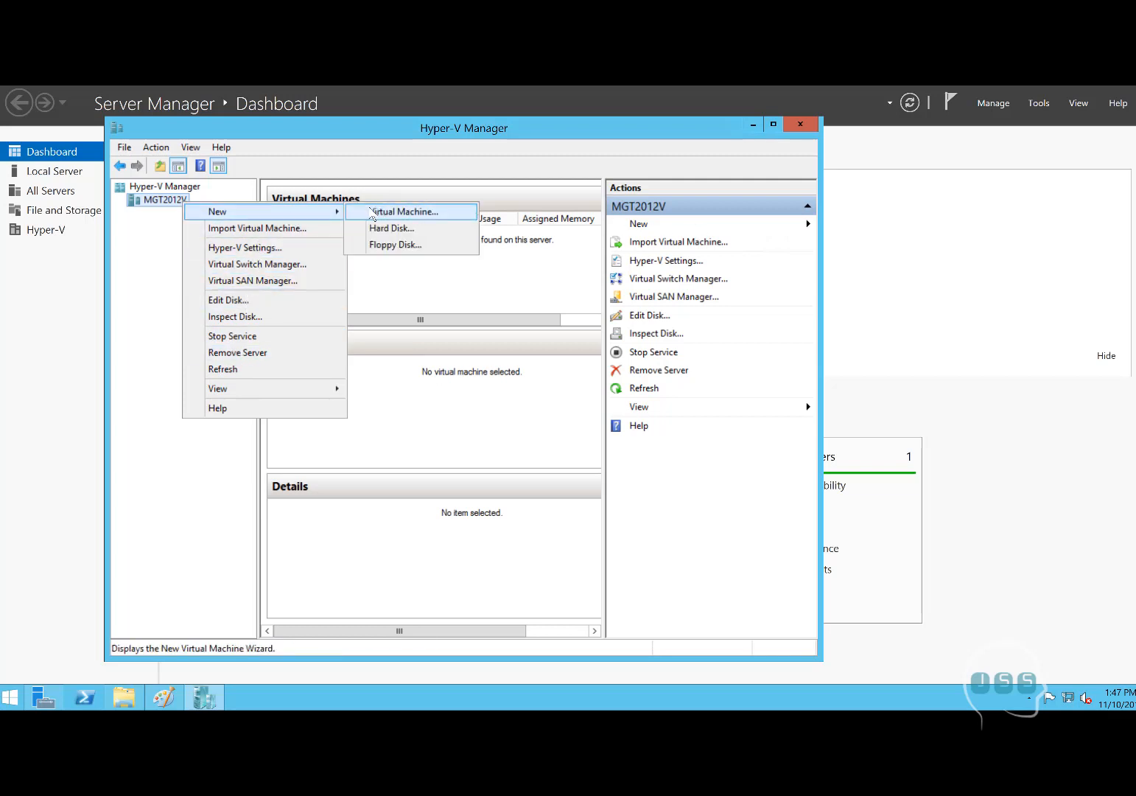
pyautogui.click(372, 213)
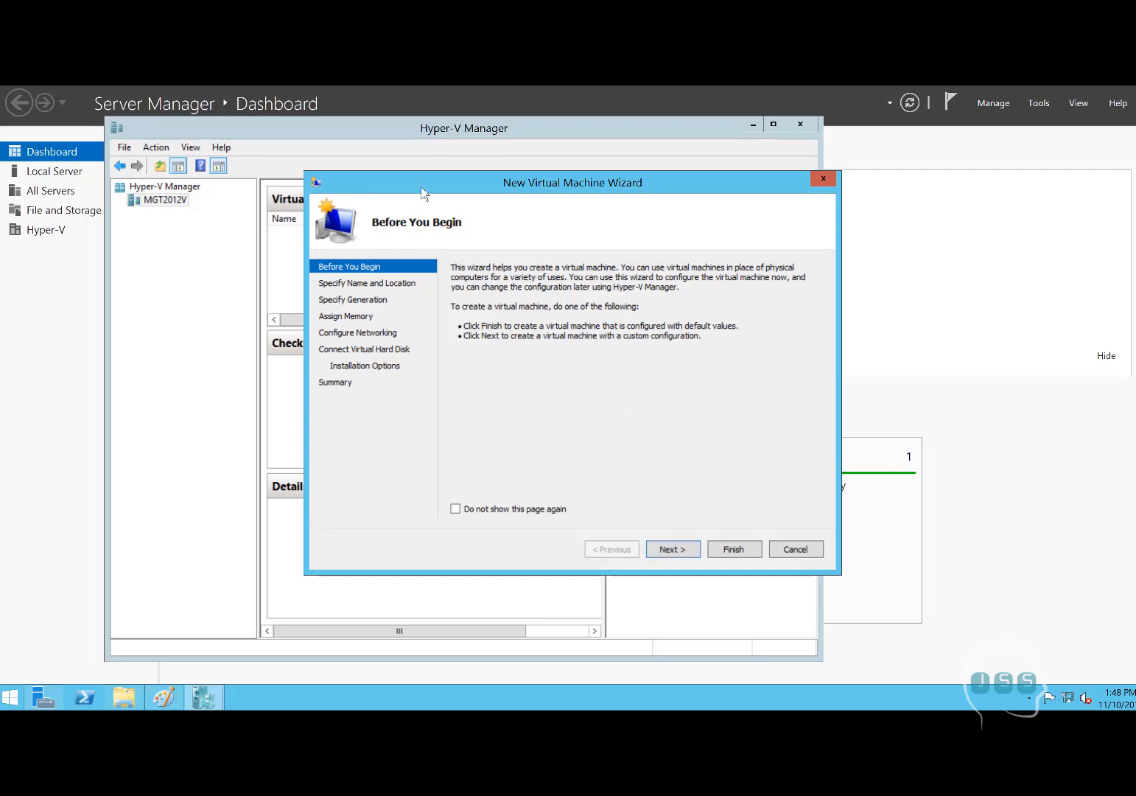
pyautogui.moveTo(422, 191); pyautogui.dragTo(367, 188)
pyautogui.click(622, 549)
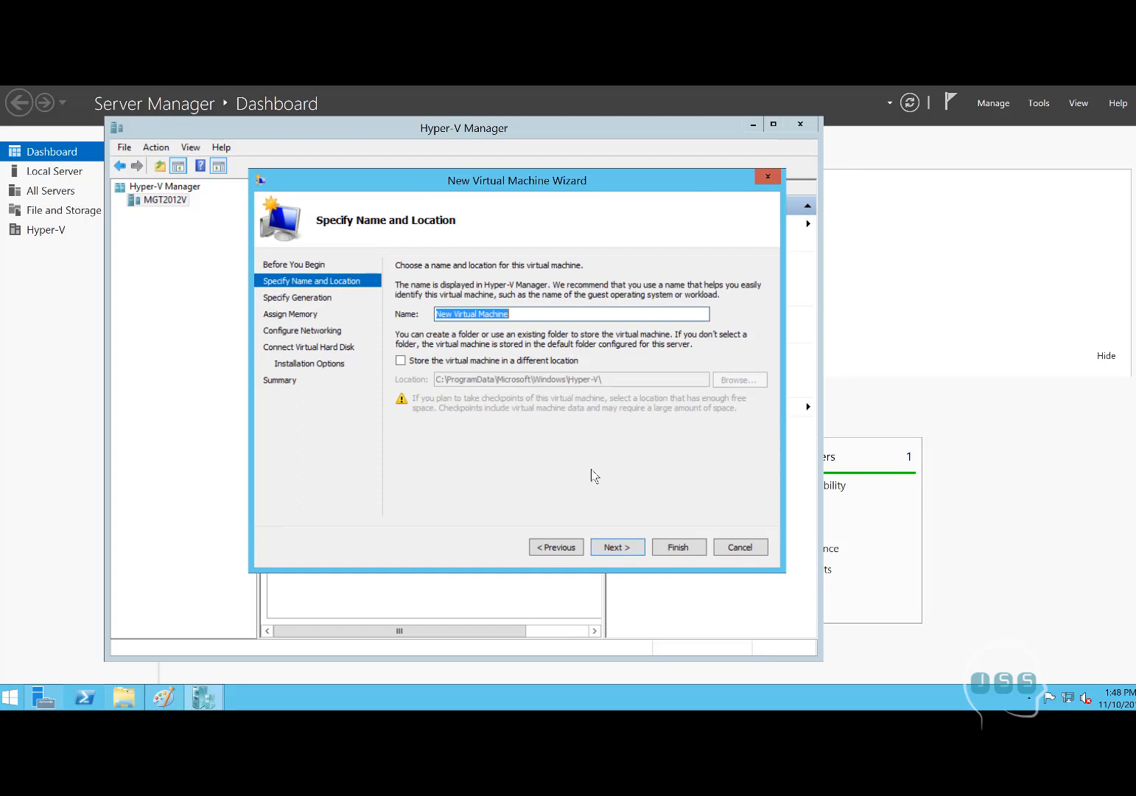
# Step: Name the new virtual machine dc1
pyautogui.write('dc')
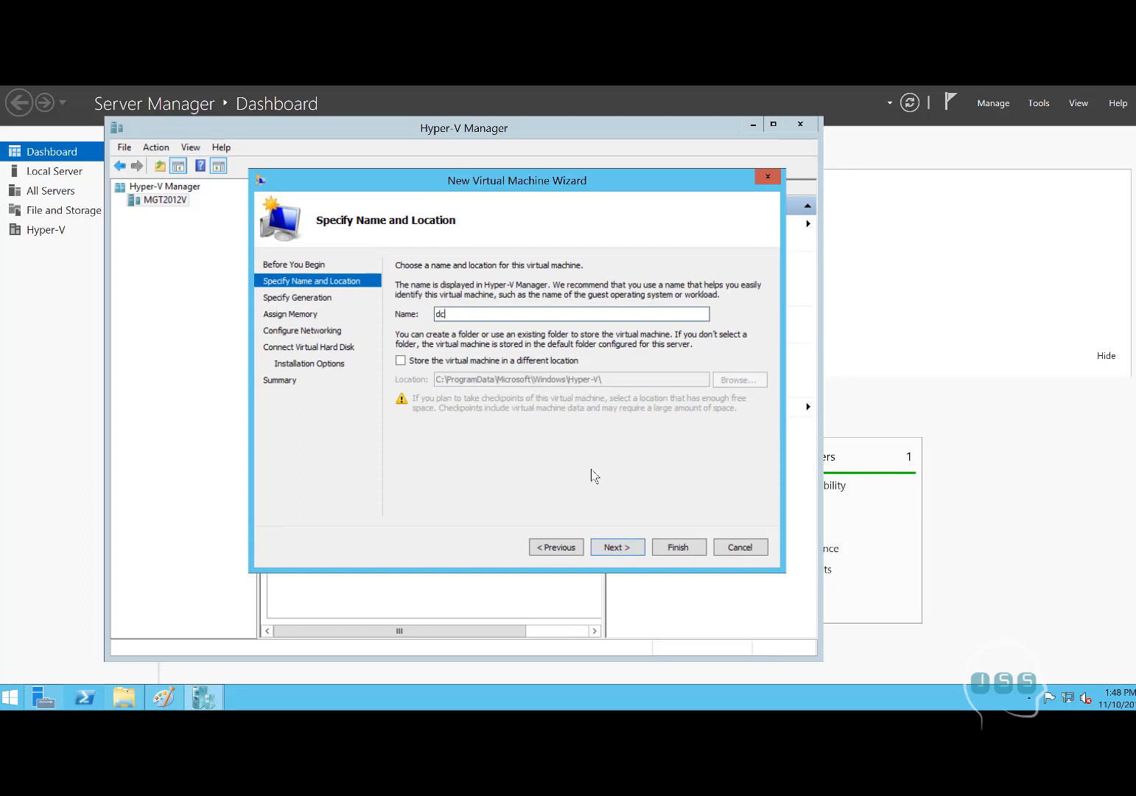
pyautogui.write('20')
pyautogui.press('BackSpace')
pyautogui.press('BackSpace')
pyautogui.write('1')
# Step: Create a folder named vms at the root of Local Disk (C:) in File Explorer and close the window
pyautogui.click(119, 704)
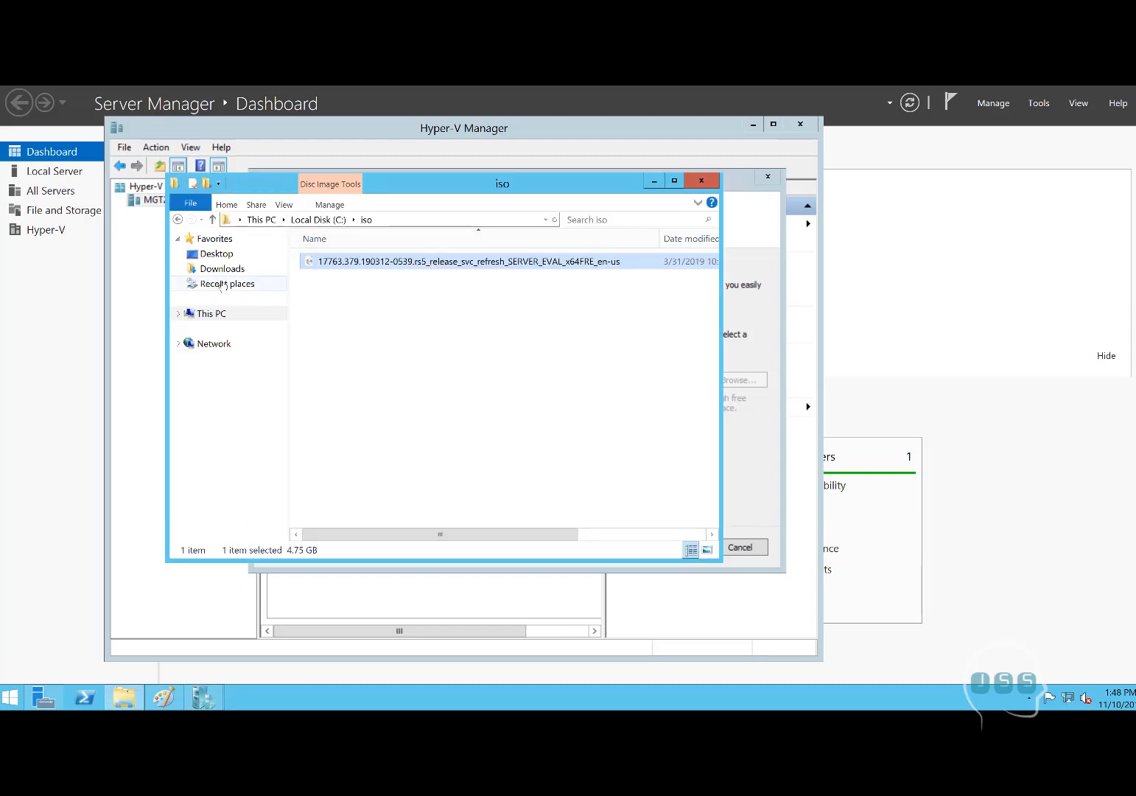
pyautogui.click(213, 315)
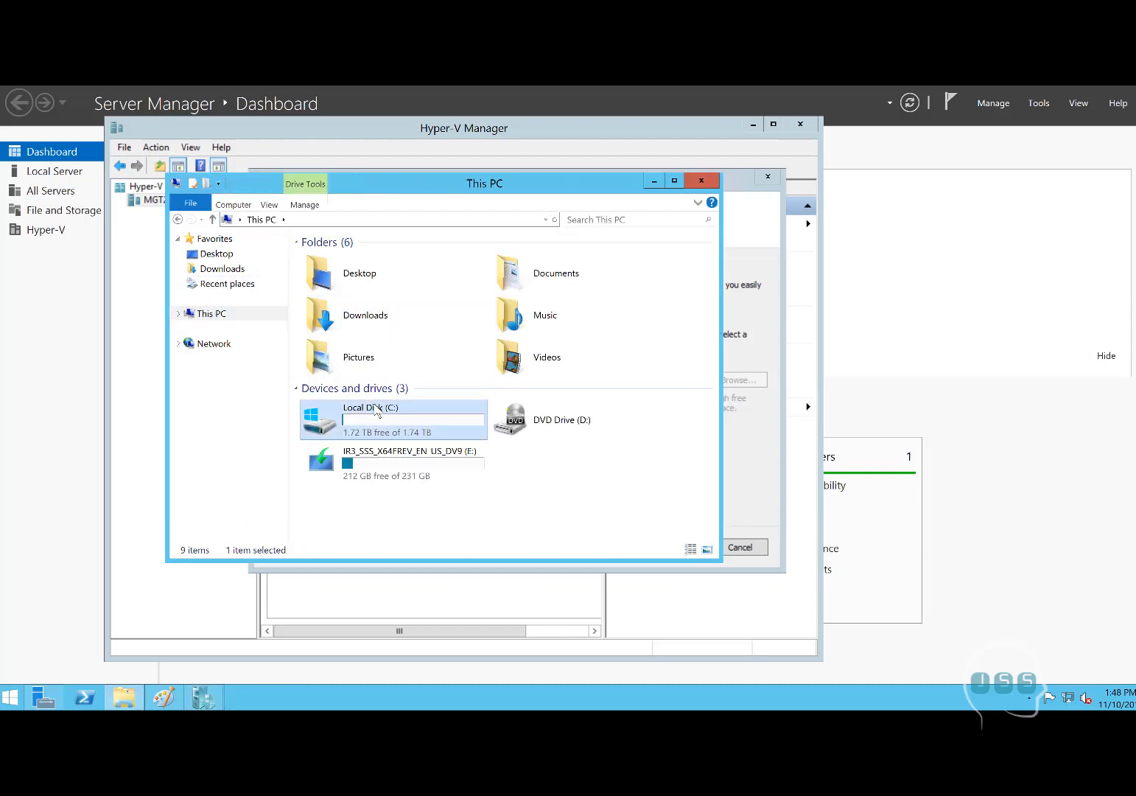
pyautogui.doubleClick(354, 409)
pyautogui.rightClick(343, 371)
pyautogui.moveTo(396, 485)
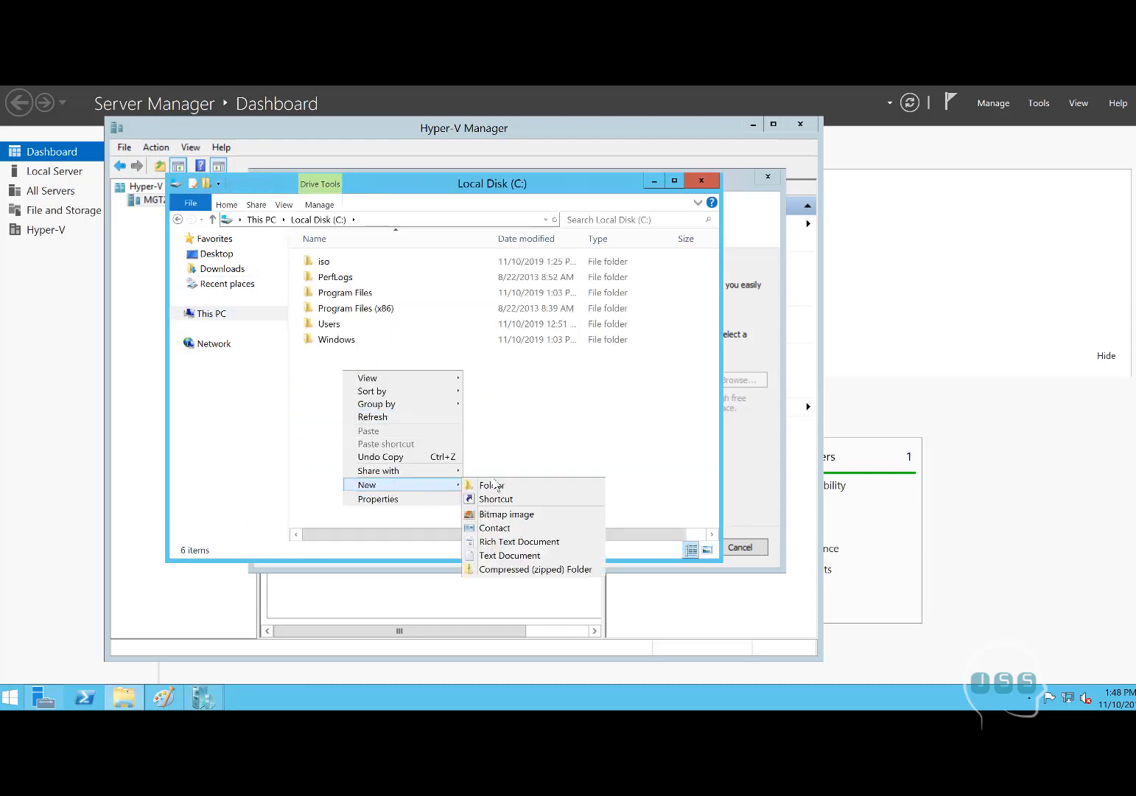
pyautogui.click(500, 487)
pyautogui.write('vms')
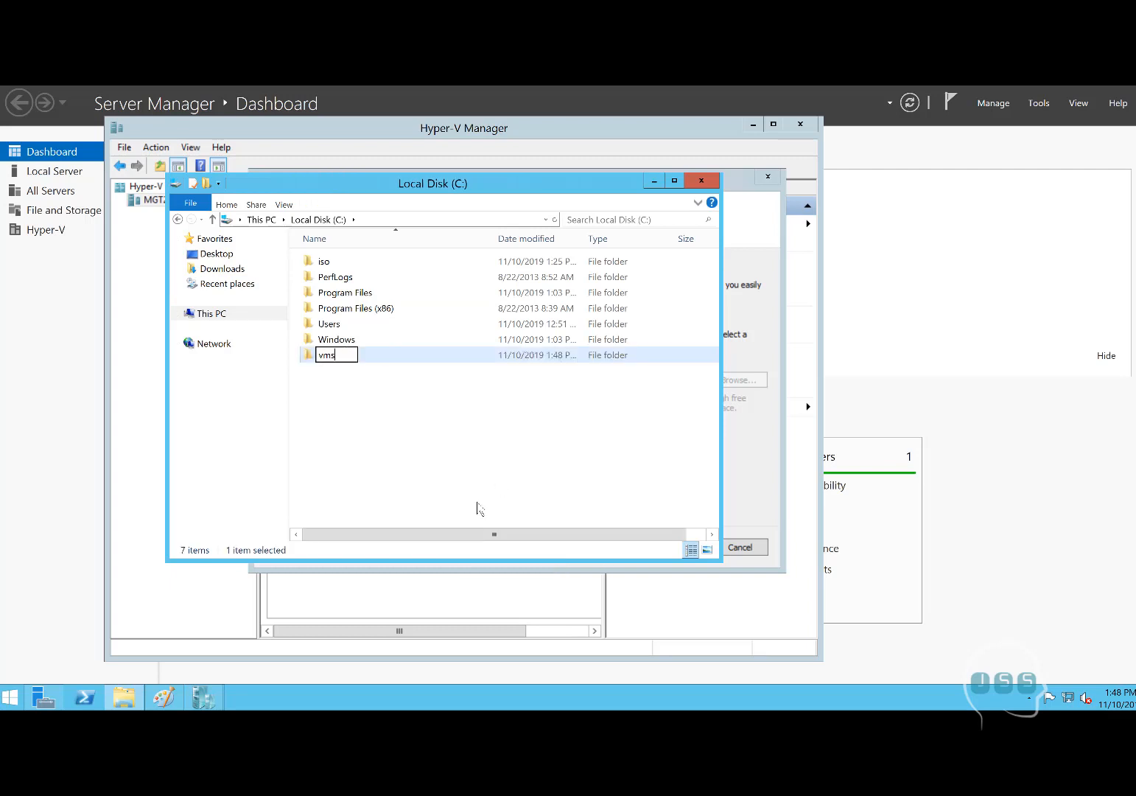
pyautogui.click(503, 487)
pyautogui.click(700, 180)
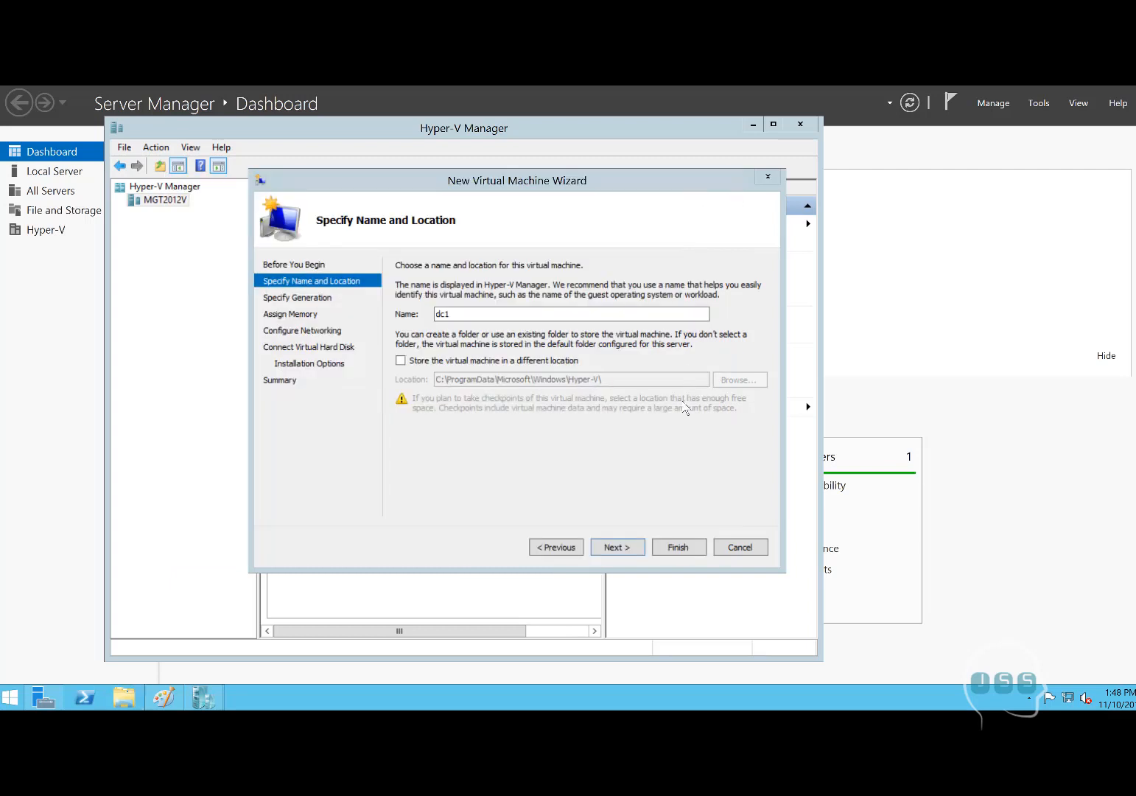
# Step: Store dc1 in the different location C:\vms and finish creating the virtual machine with default values for the remaining options
pyautogui.click(424, 360)
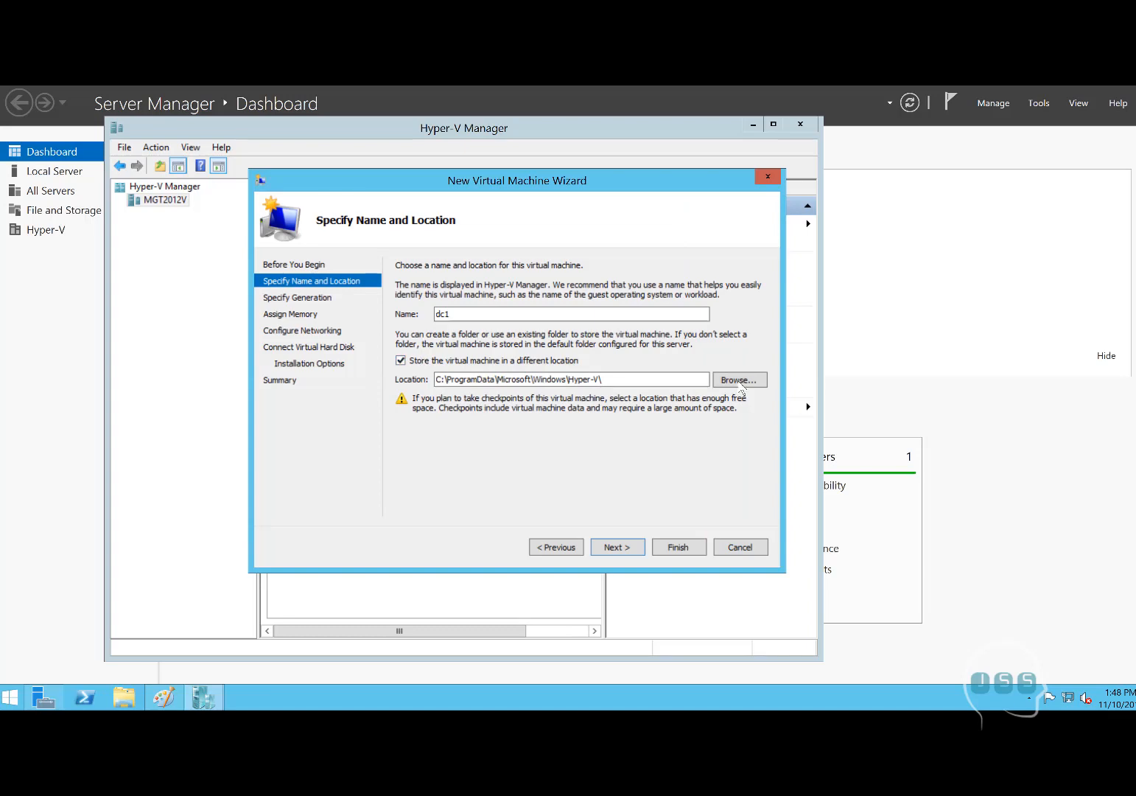
pyautogui.click(739, 379)
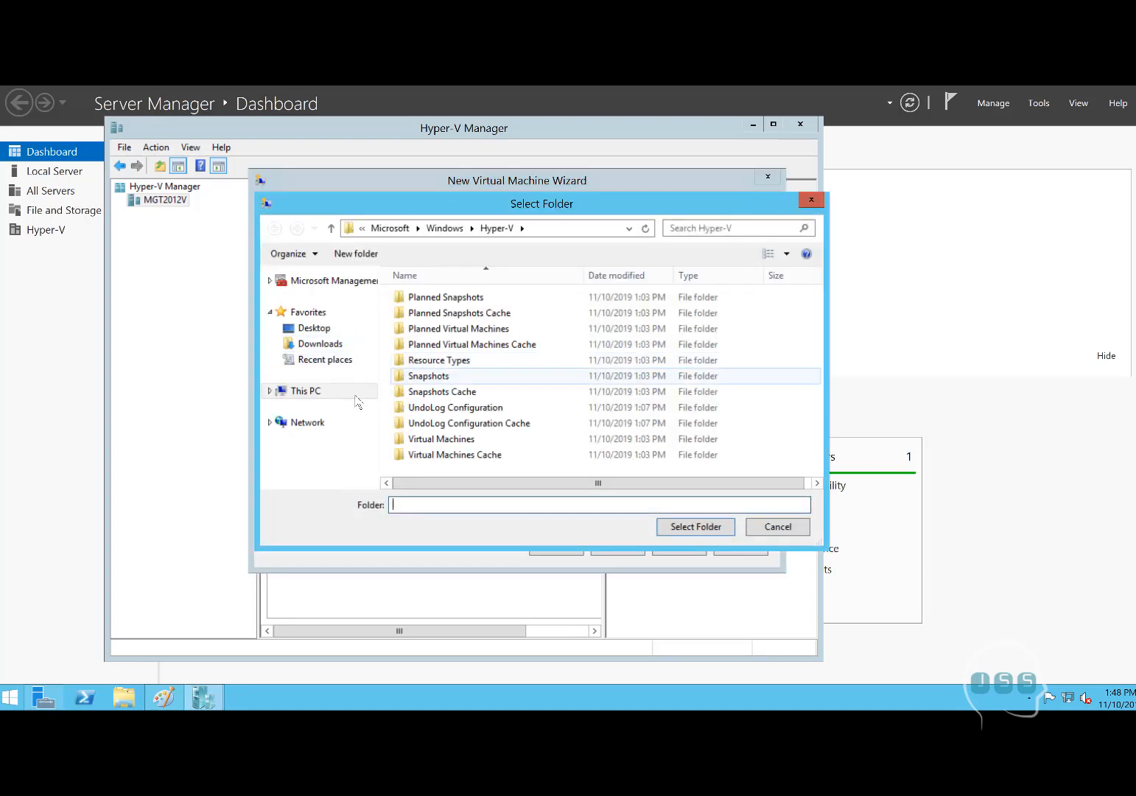
pyautogui.click(329, 394)
pyautogui.doubleClick(446, 442)
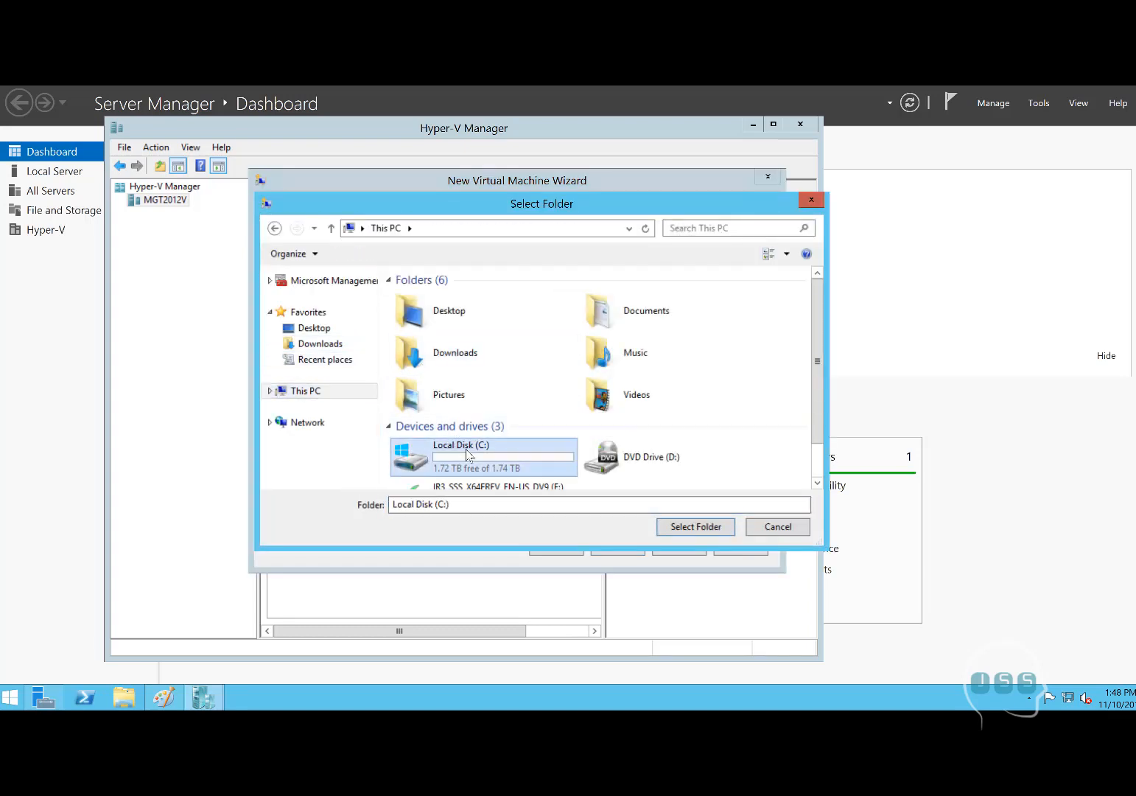
pyautogui.doubleClick(419, 377)
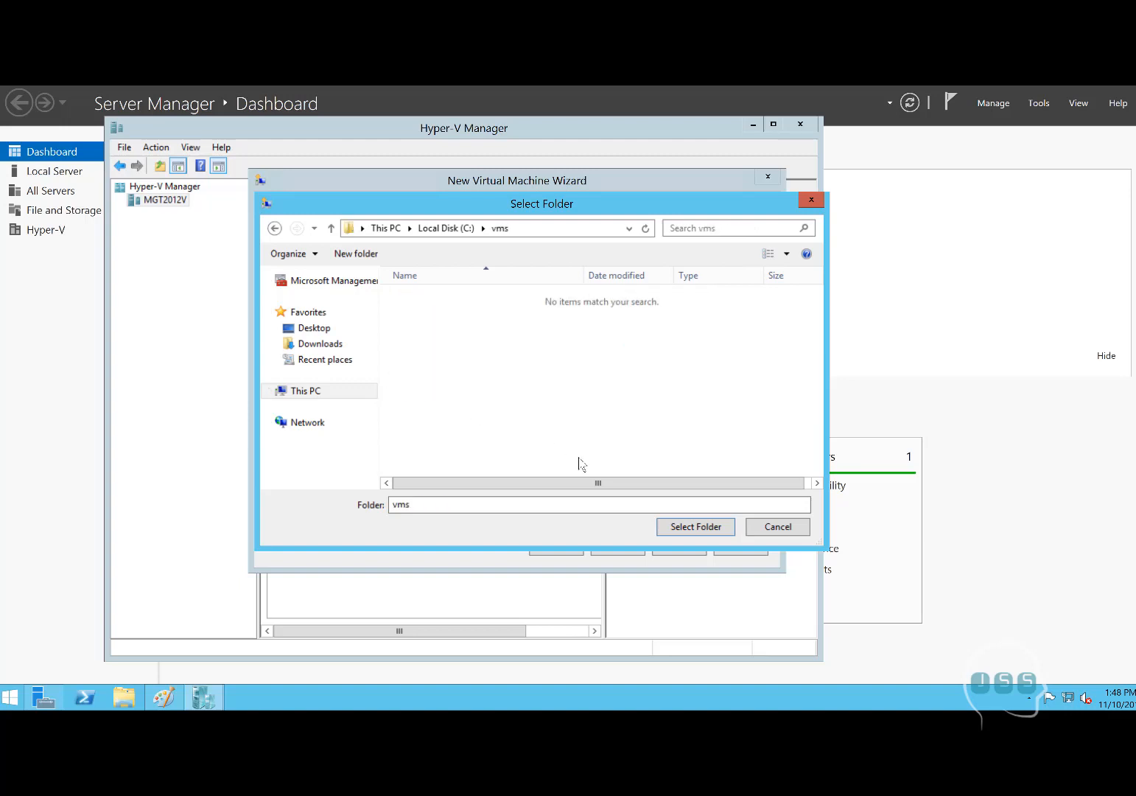
pyautogui.click(696, 526)
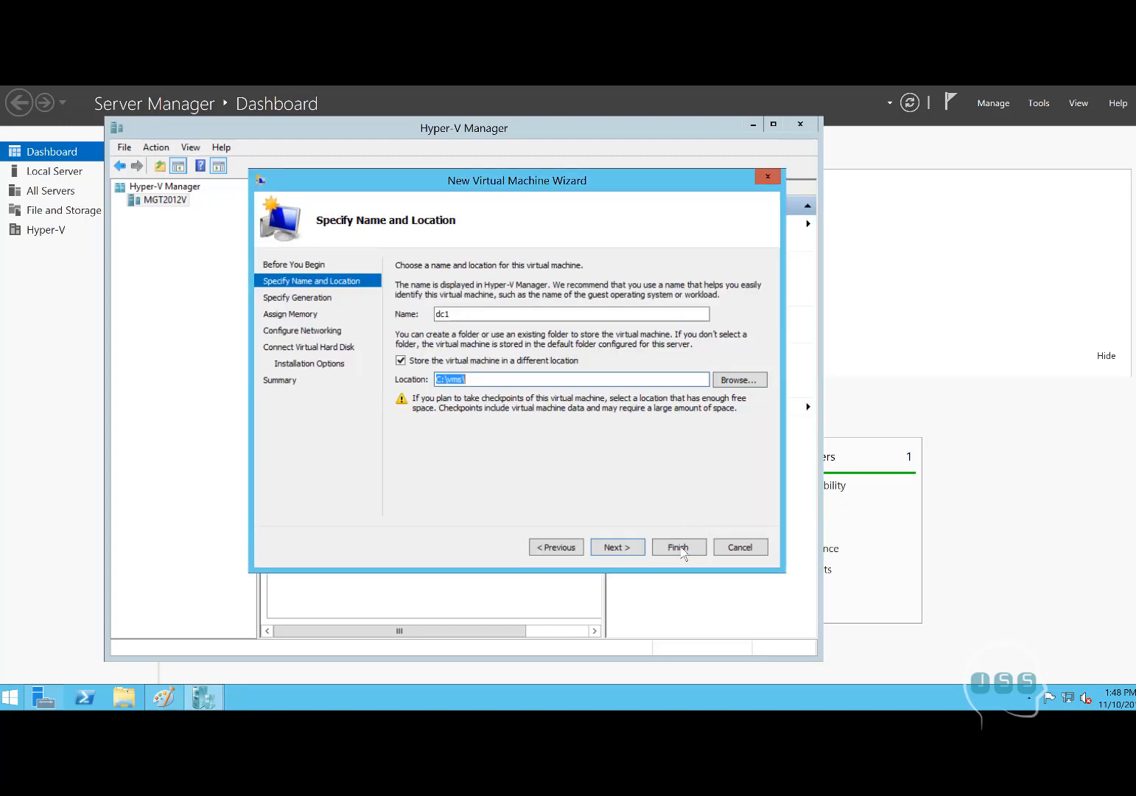
pyautogui.click(678, 547)
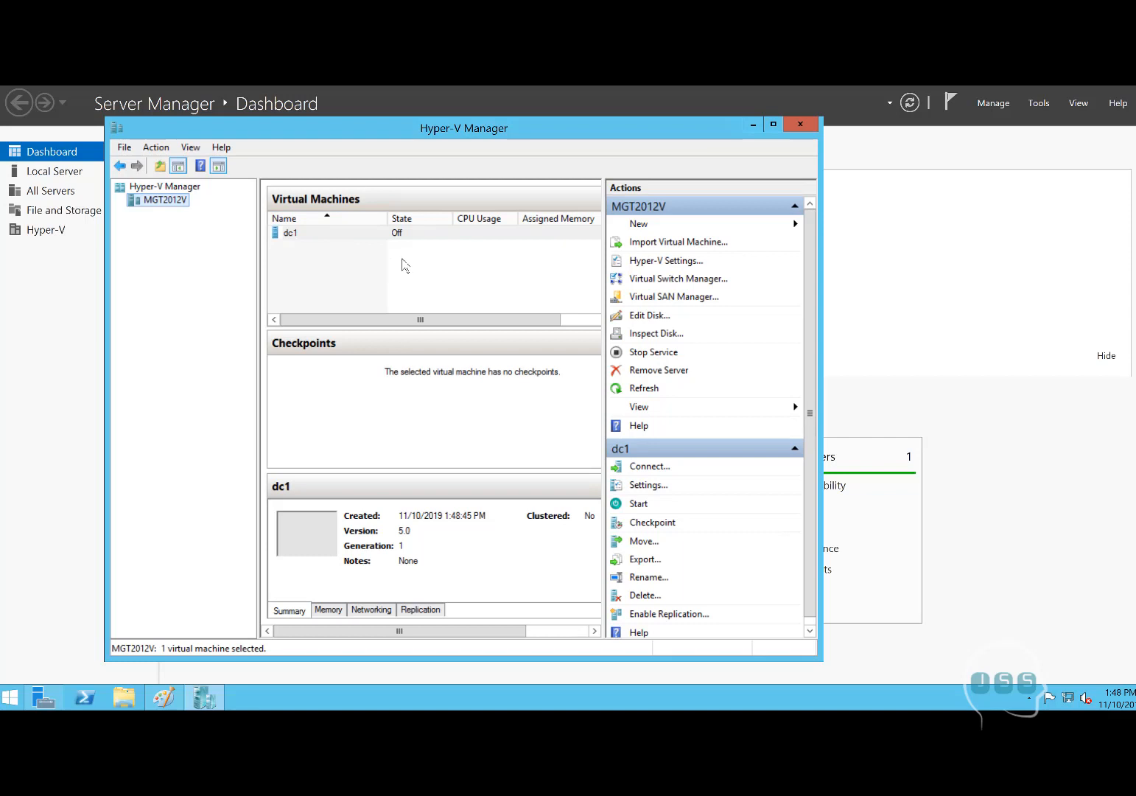
# Step: Review the hardware and management settings of the virtual machine dc1 and close them without changes
pyautogui.rightClick(283, 234)
pyautogui.click(315, 263)
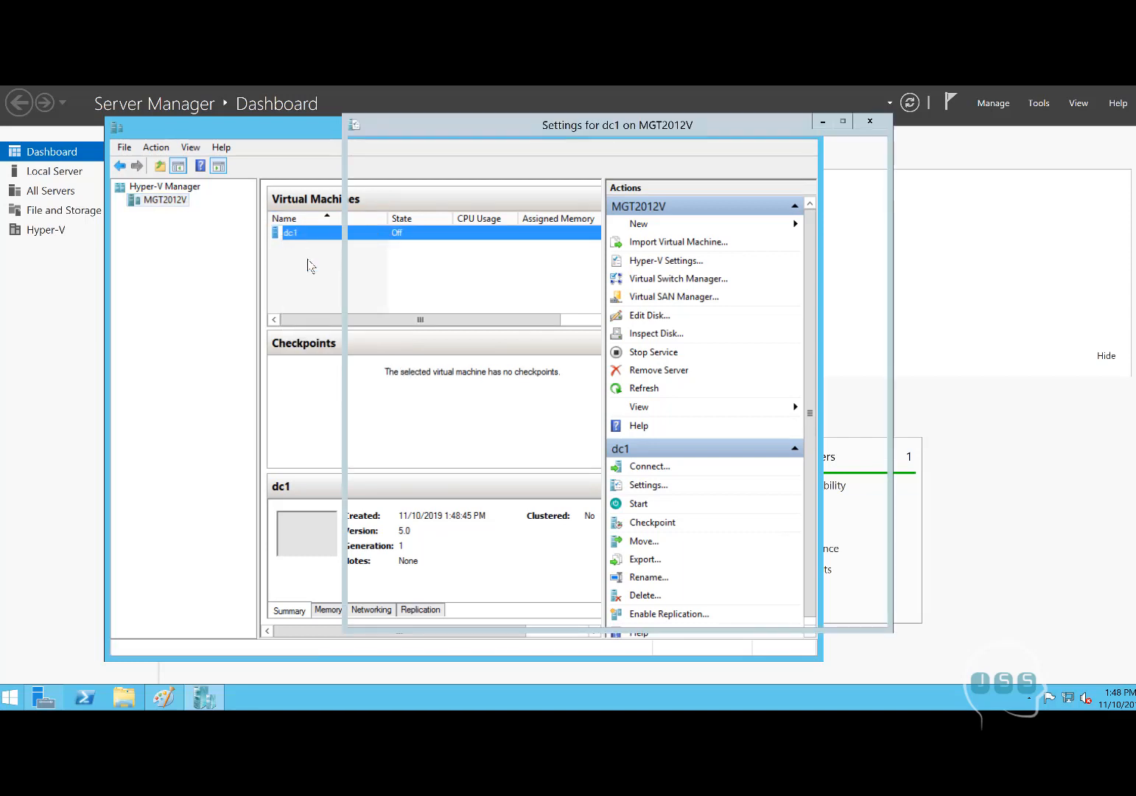
pyautogui.moveTo(411, 123); pyautogui.dragTo(271, 137)
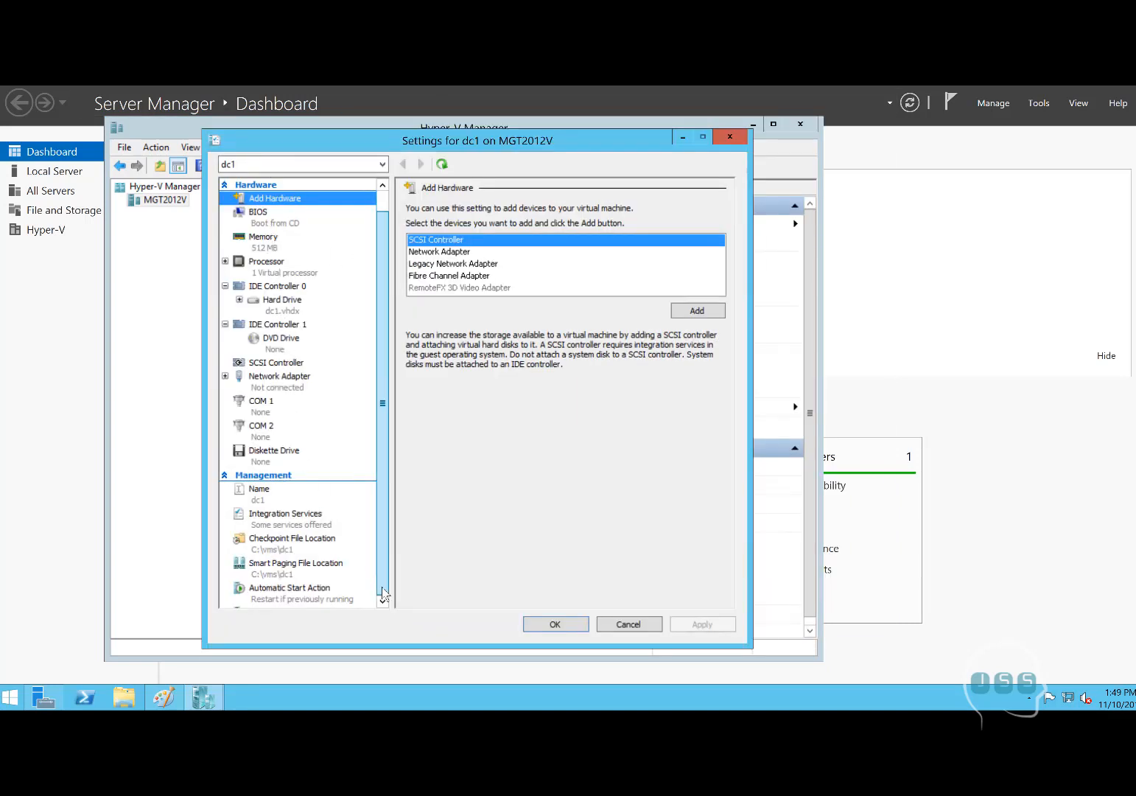
pyautogui.scroll(-1, 637, 620)
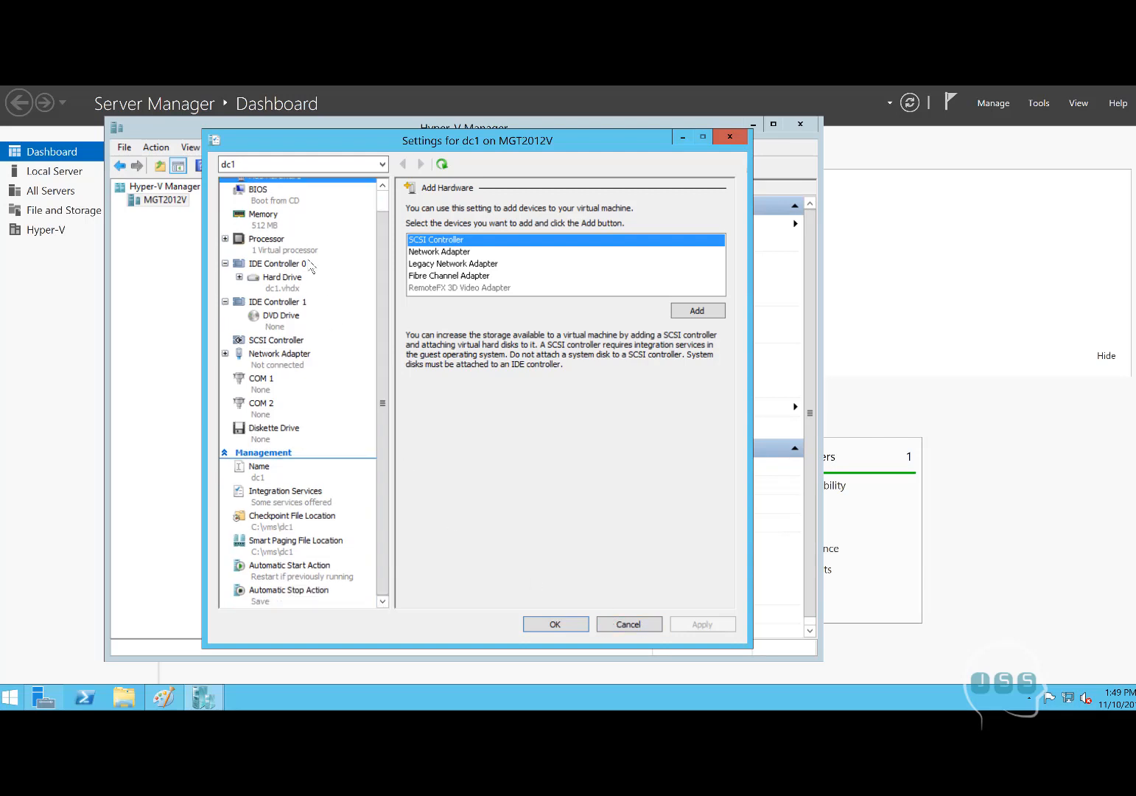
pyautogui.click(635, 623)
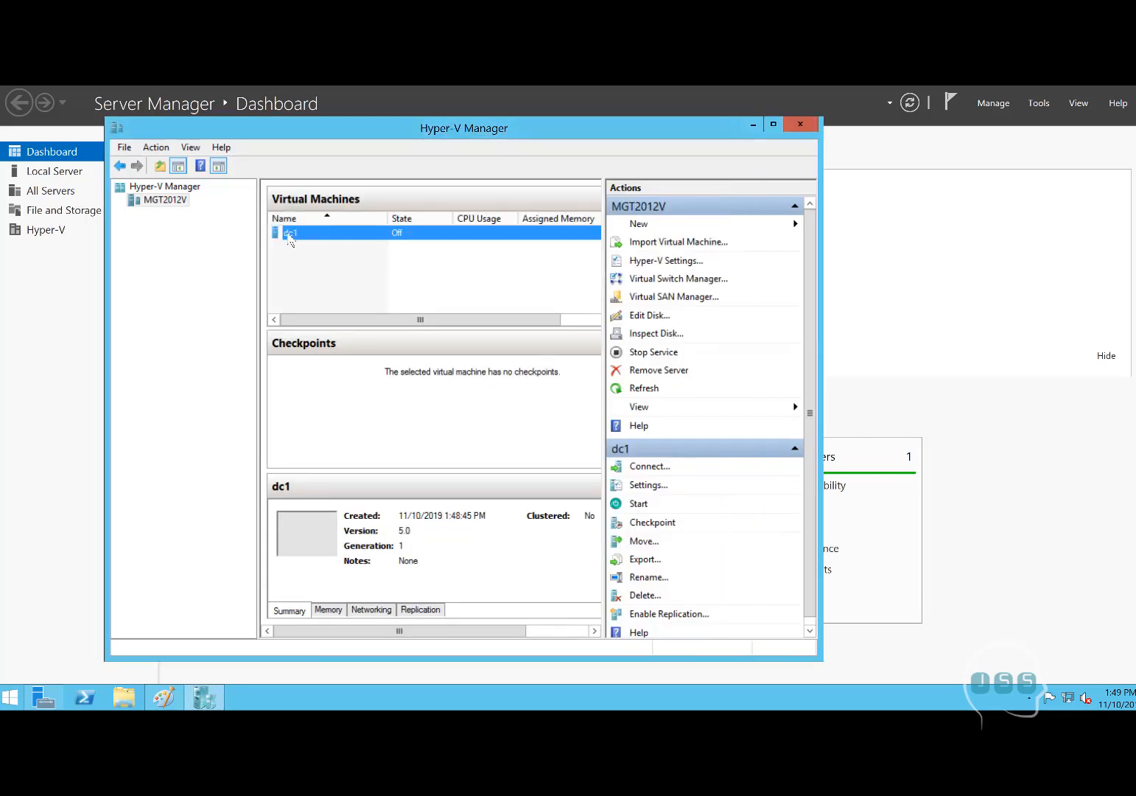
# Step: Start creating another new virtual machine on MGT2012V and name it dc2
pyautogui.click(652, 225)
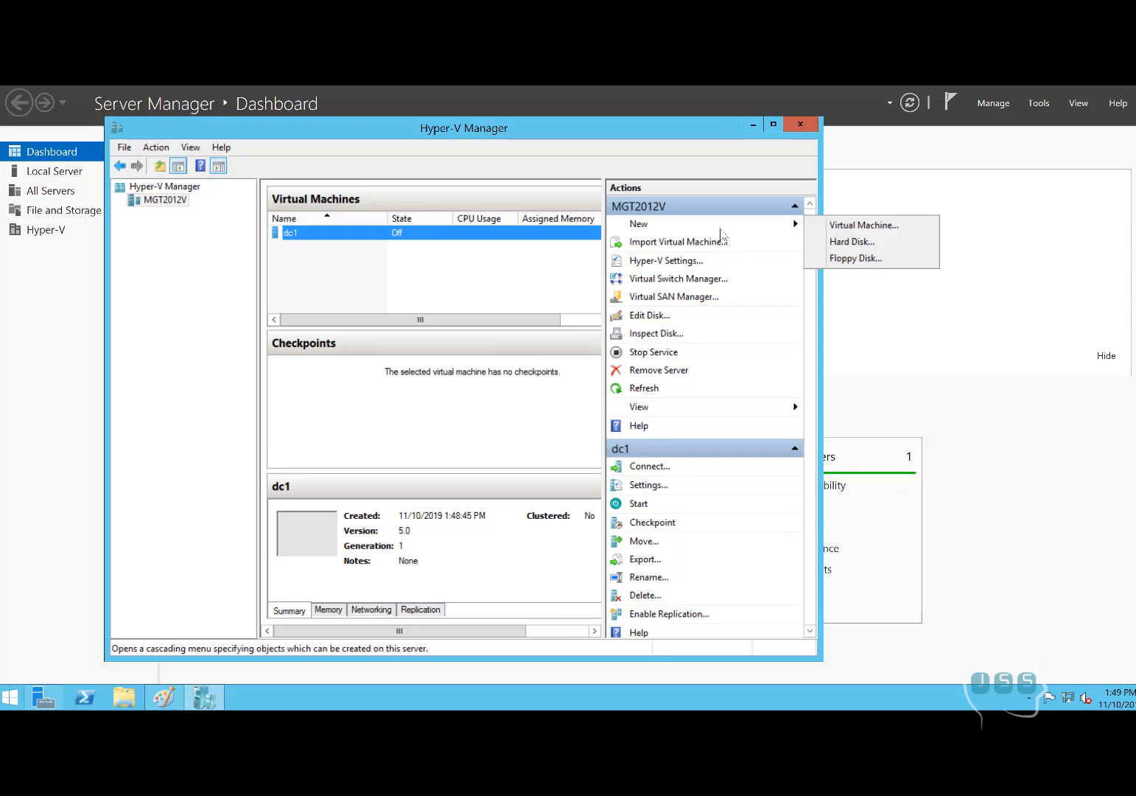
pyautogui.click(849, 230)
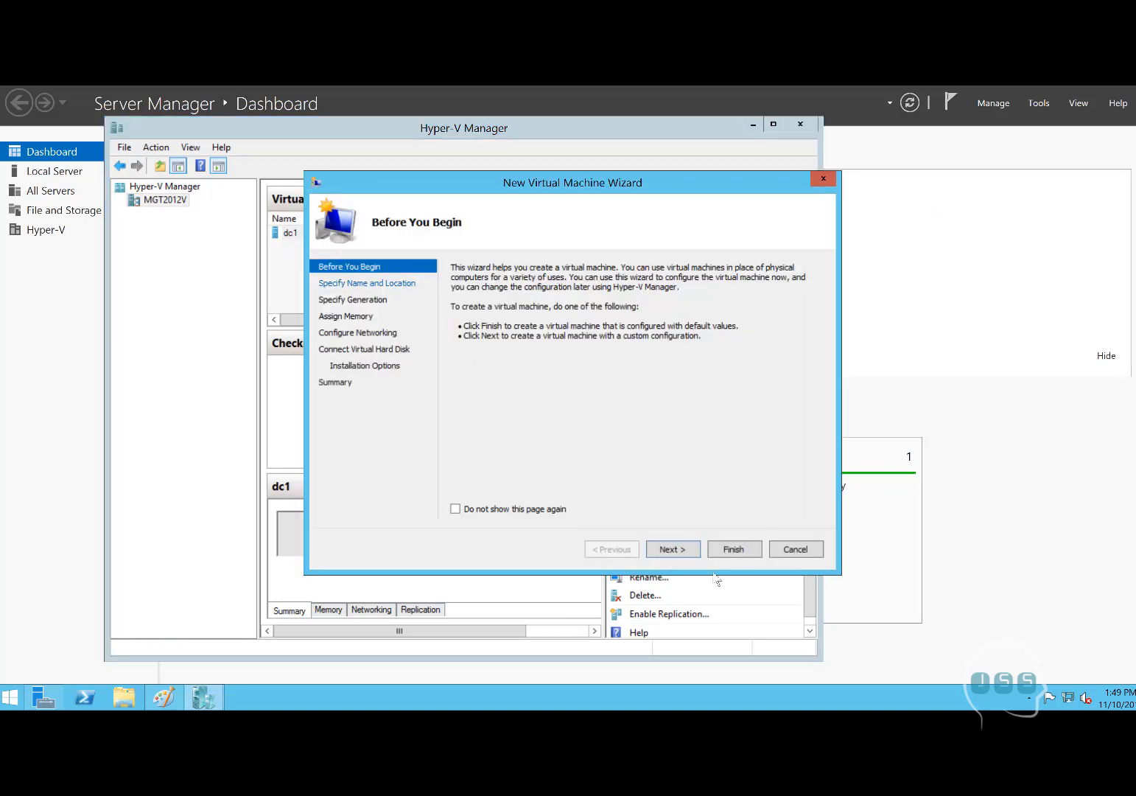
pyautogui.click(673, 549)
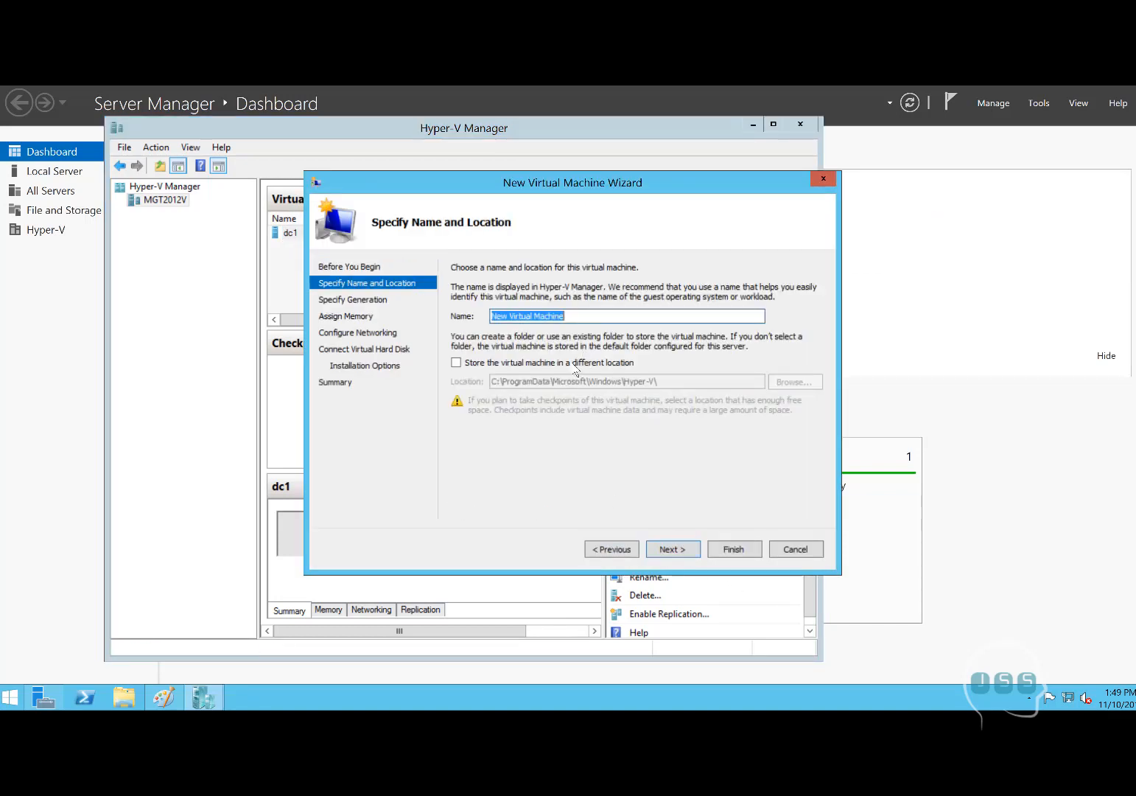
pyautogui.write('dc2')
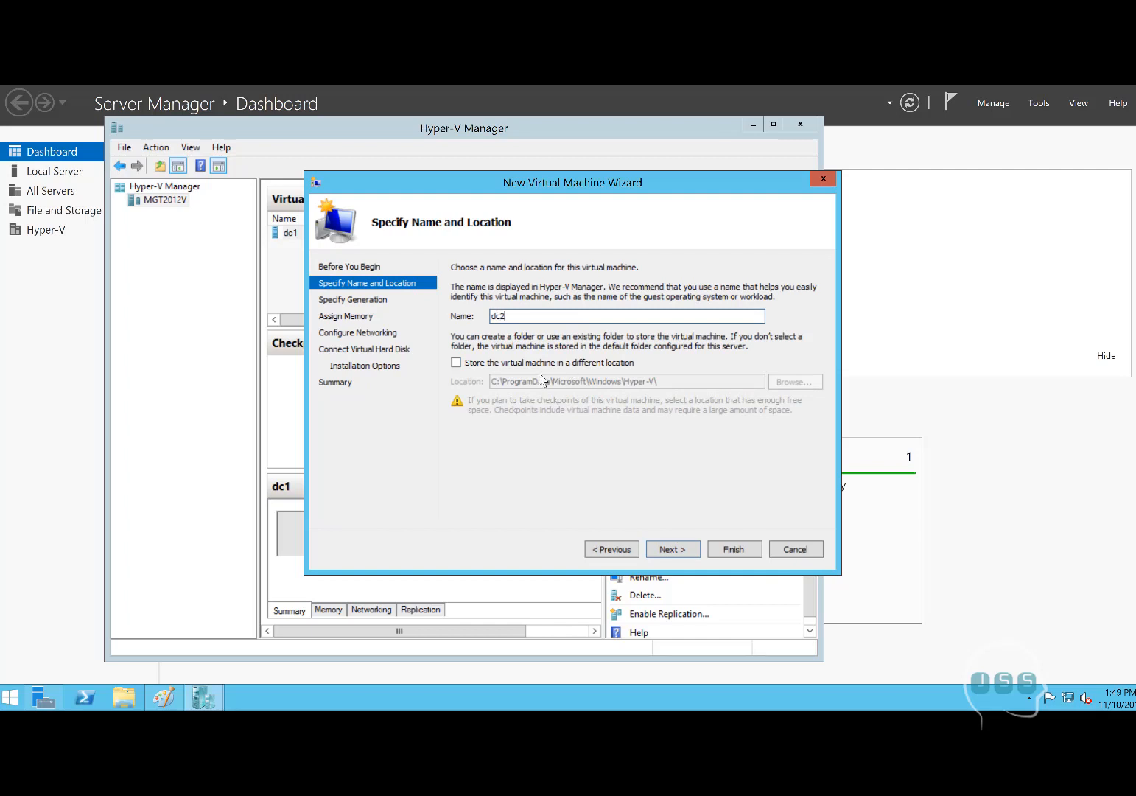
# Step: Store dc2 in the different location C:\vms and proceed to specifying the generation
pyautogui.click(495, 364)
pyautogui.click(795, 381)
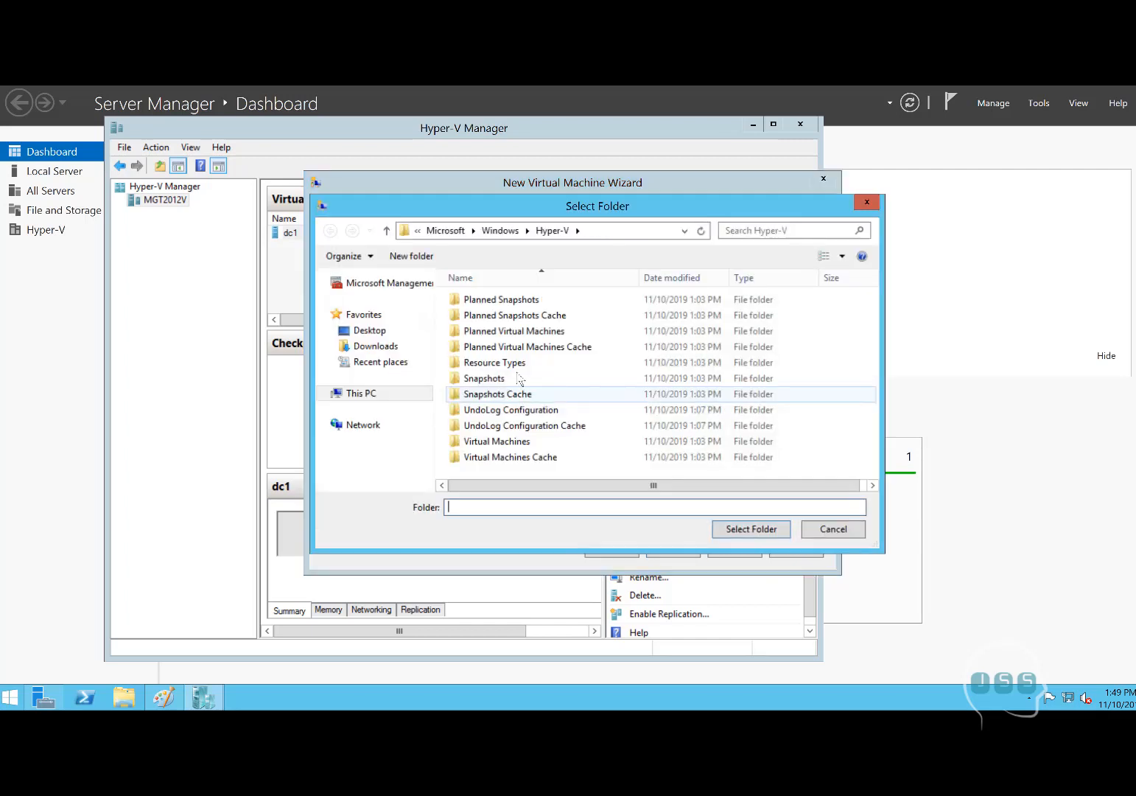
pyautogui.click(372, 394)
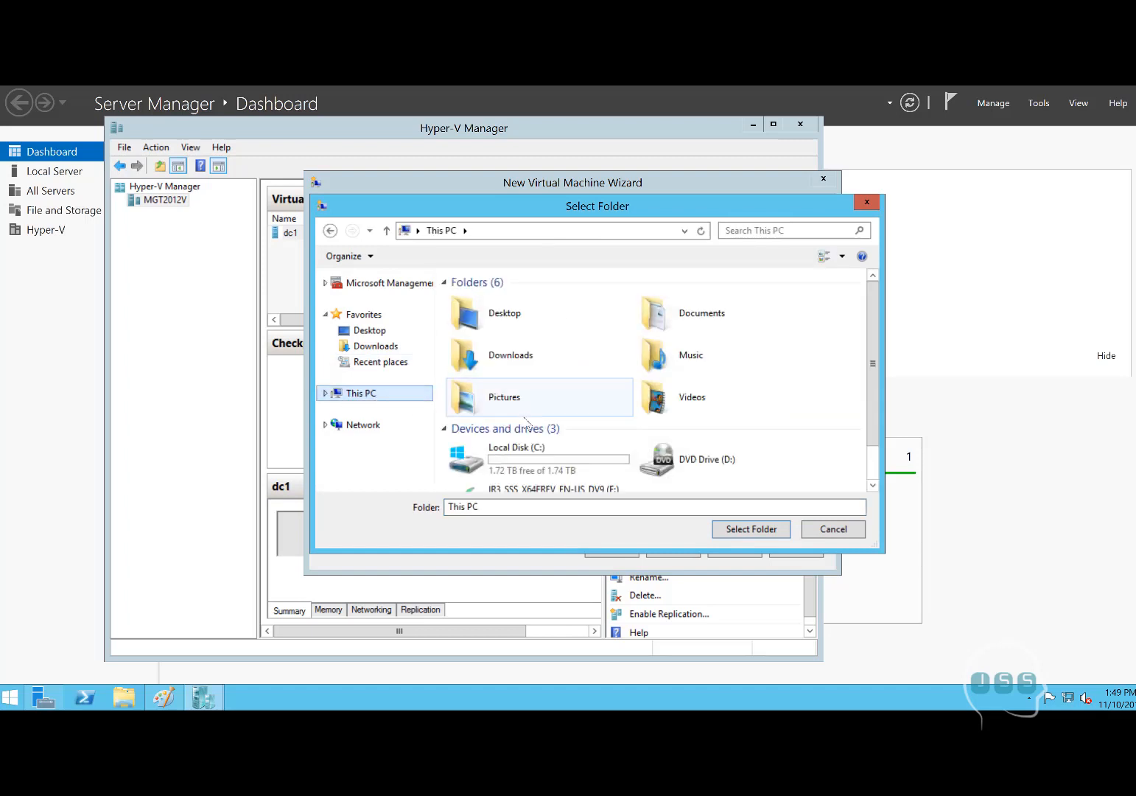
pyautogui.doubleClick(493, 453)
pyautogui.click(476, 378)
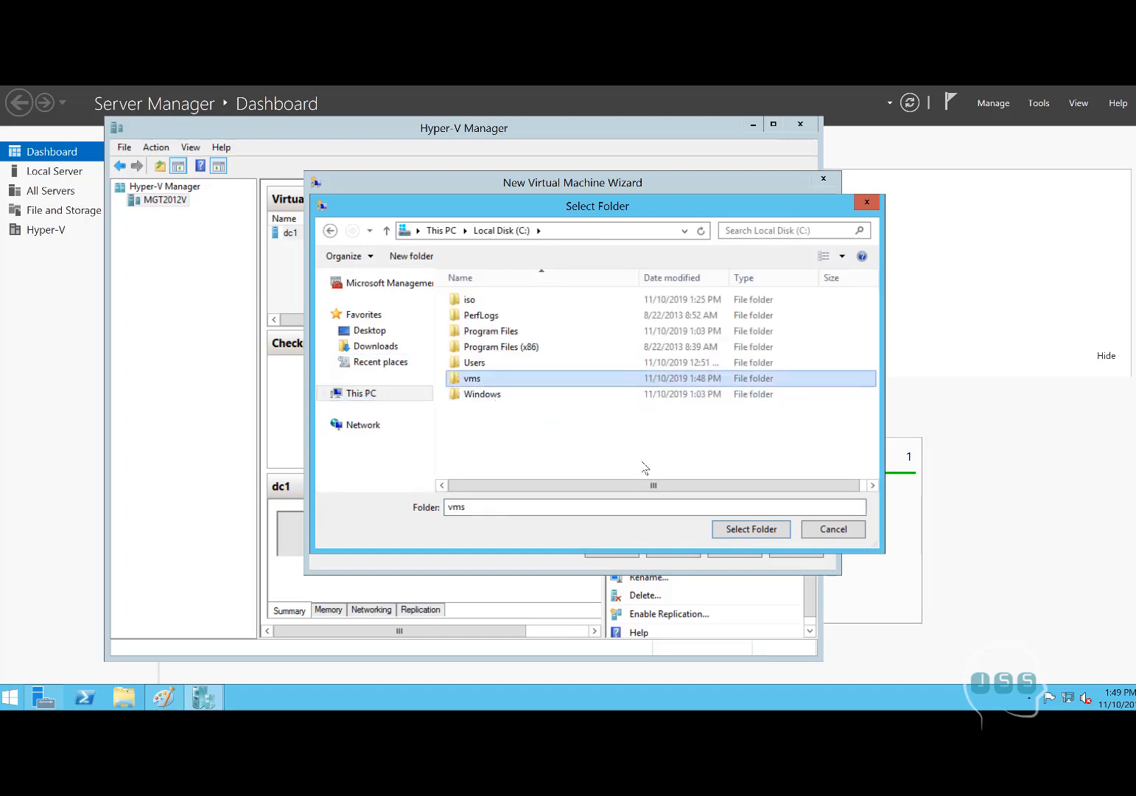
pyautogui.click(735, 536)
pyautogui.click(691, 553)
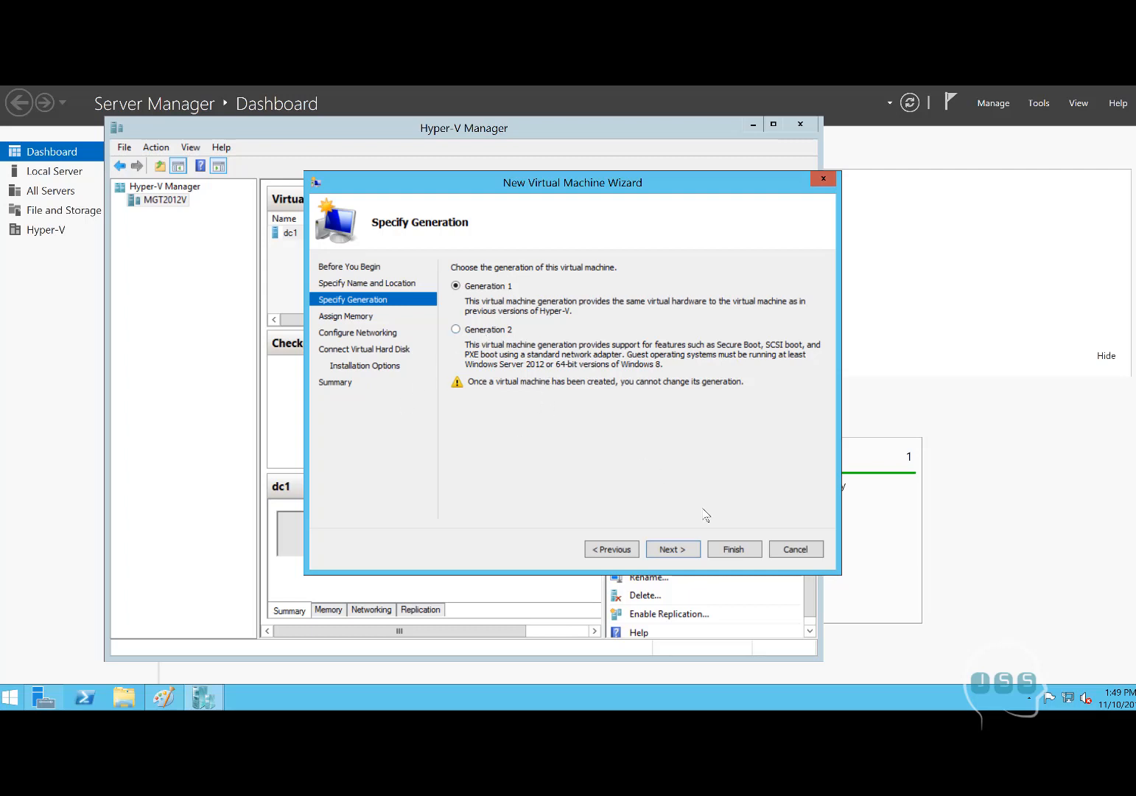
# Step: Keep Generation 1 for dc2, set its startup memory to 4028 MB and proceed to configuring networking
pyautogui.click(670, 548)
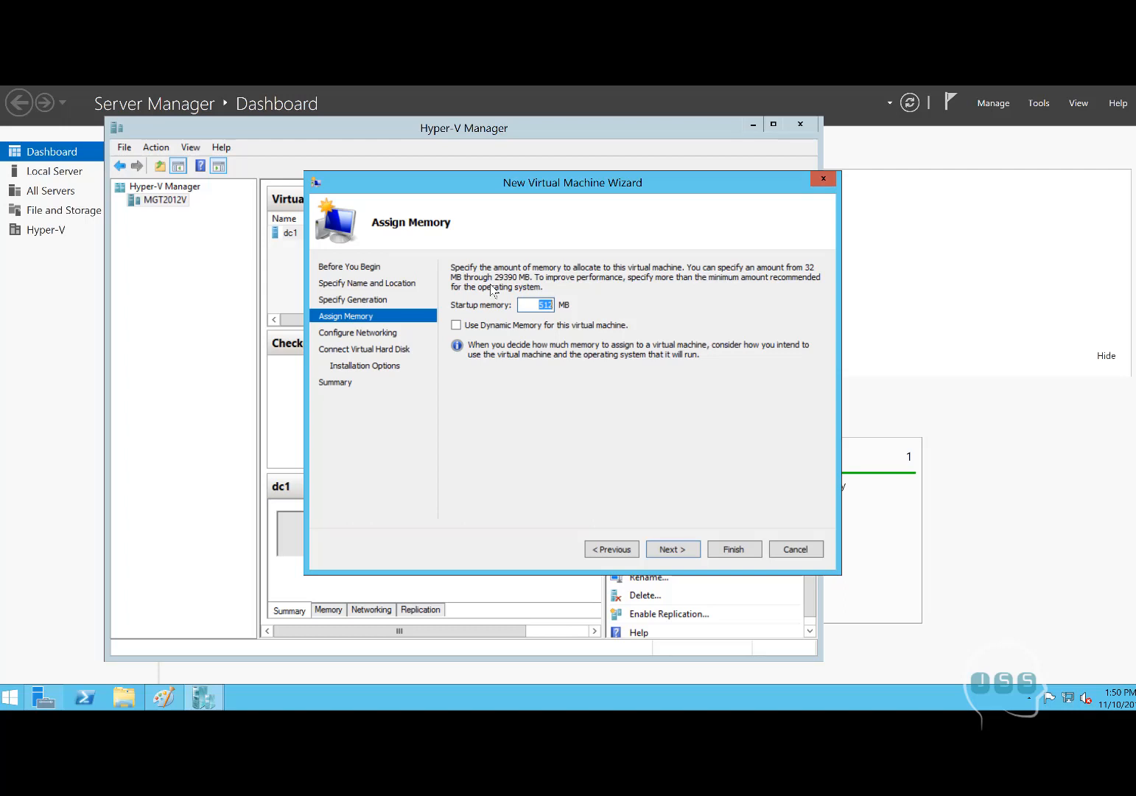
pyautogui.write('4028')
pyautogui.moveTo(535, 309); pyautogui.dragTo(561, 305)
pyautogui.click(541, 310)
pyautogui.click(660, 549)
# Step: Connect dc2's network adapter to the Broadcom BCM5709C NetXtreme II GigE virtual switch and proceed to the virtual hard disk
pyautogui.click(582, 301)
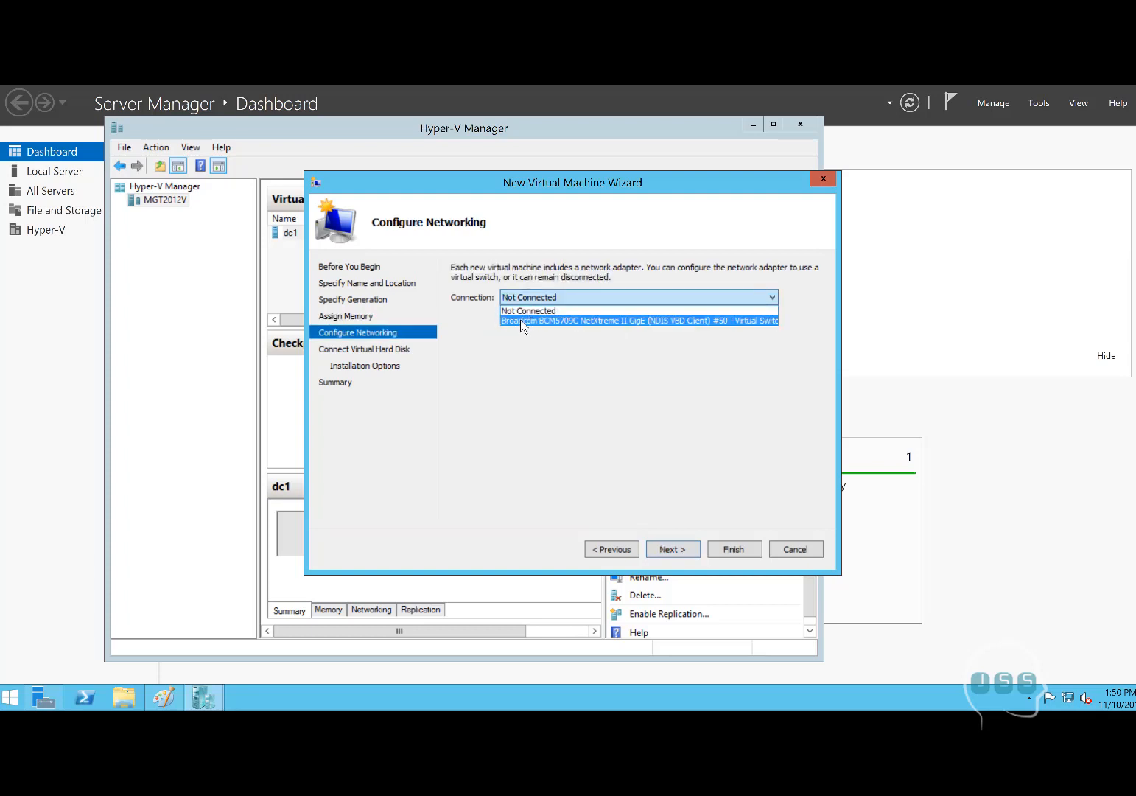
pyautogui.click(521, 323)
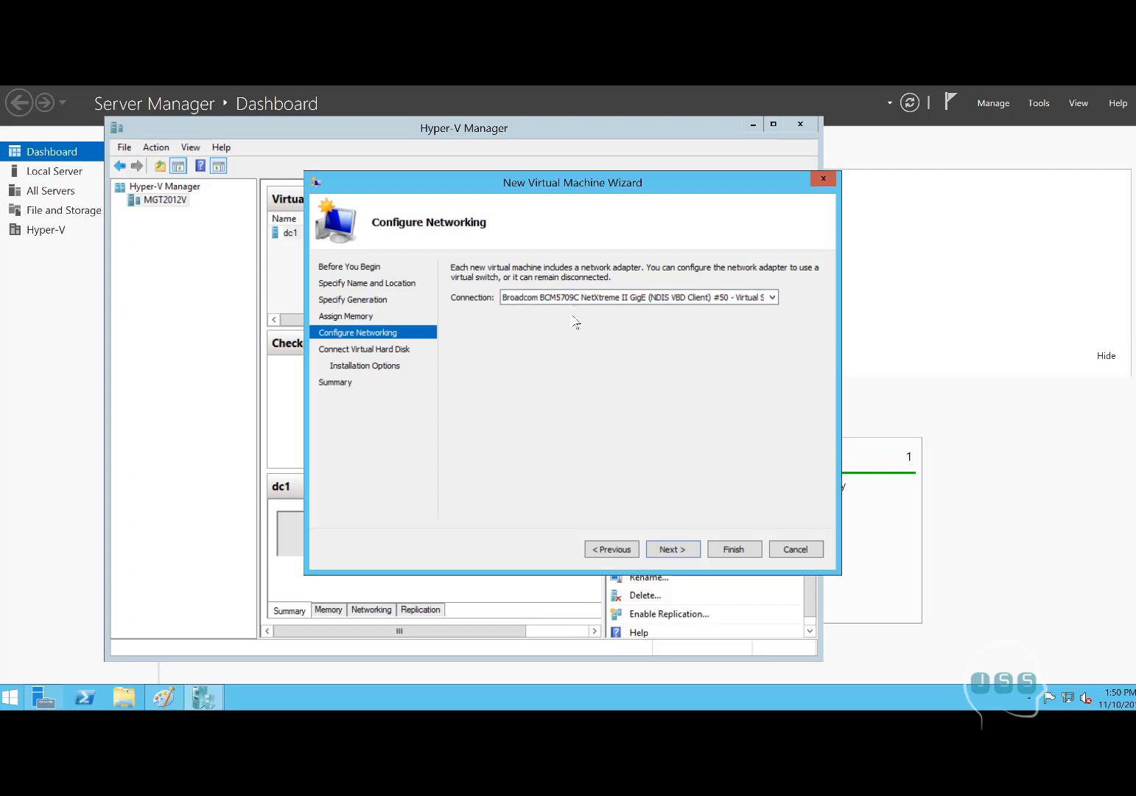
pyautogui.click(673, 549)
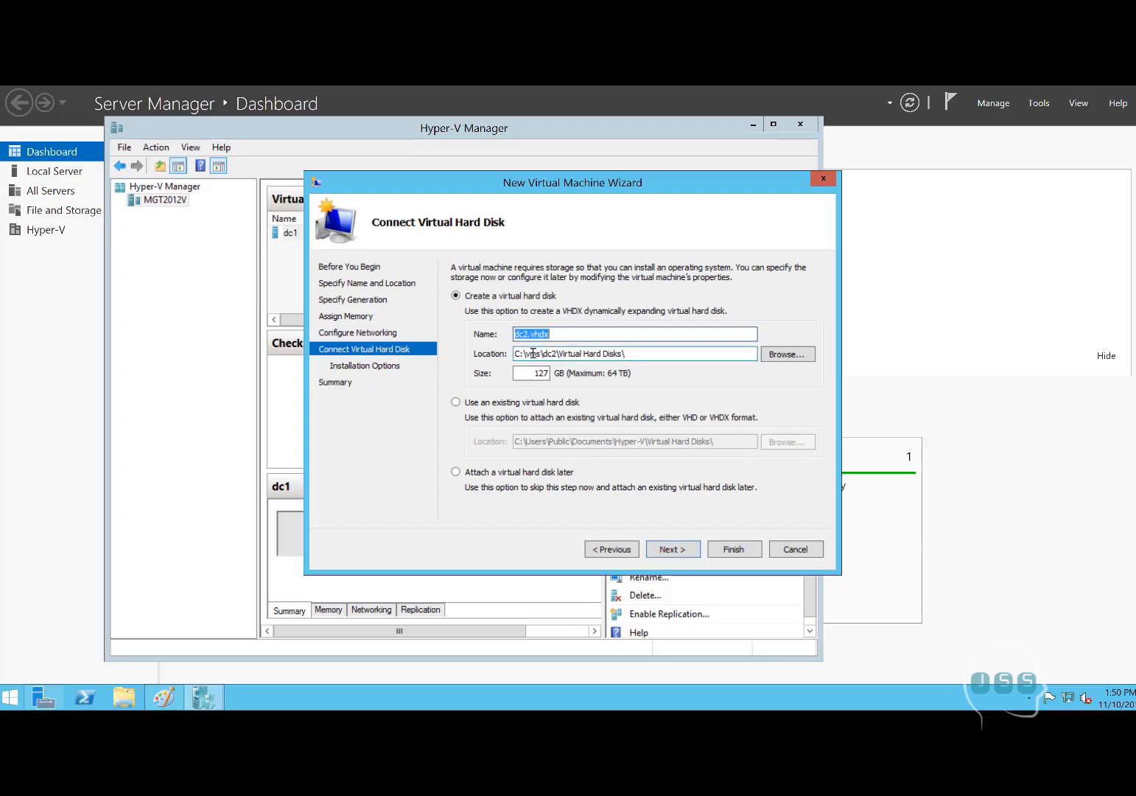
# Step: Set the size of the new virtual hard disk dc2.vhdx to 35 GB and proceed to the installation options
pyautogui.moveTo(554, 333); pyautogui.dragTo(513, 333)
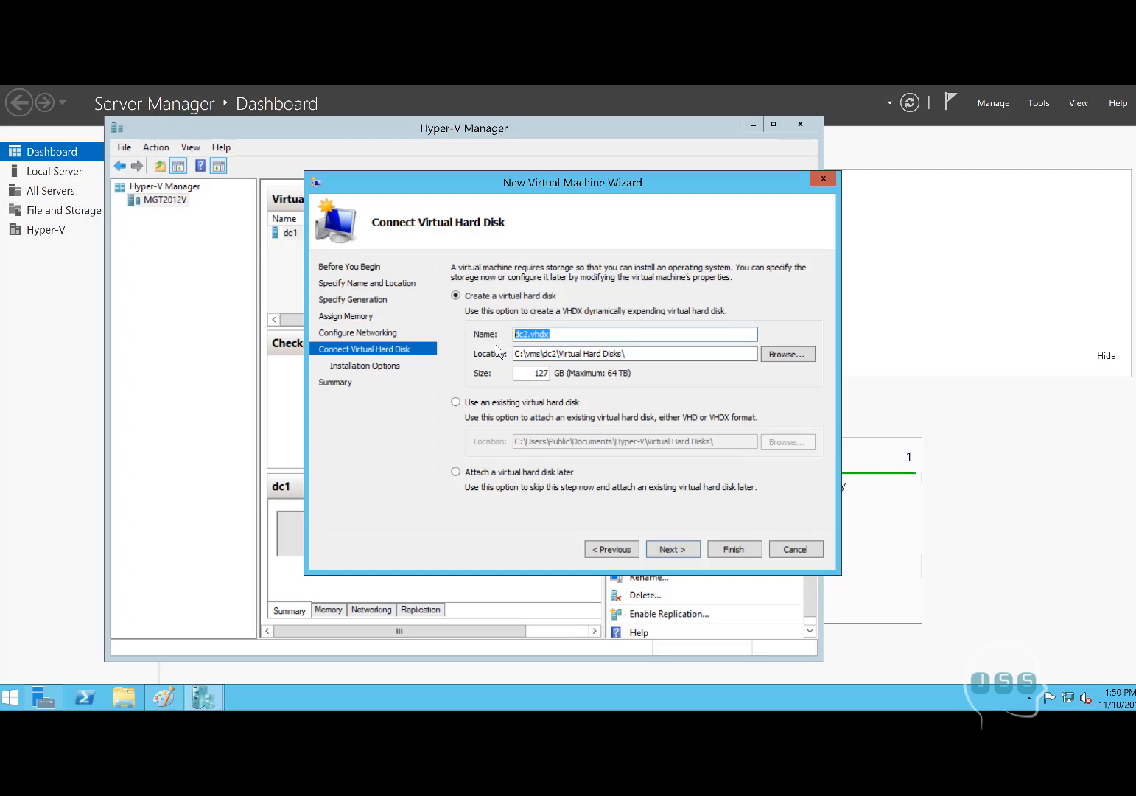
pyautogui.click(559, 339)
pyautogui.moveTo(630, 353); pyautogui.dragTo(509, 351)
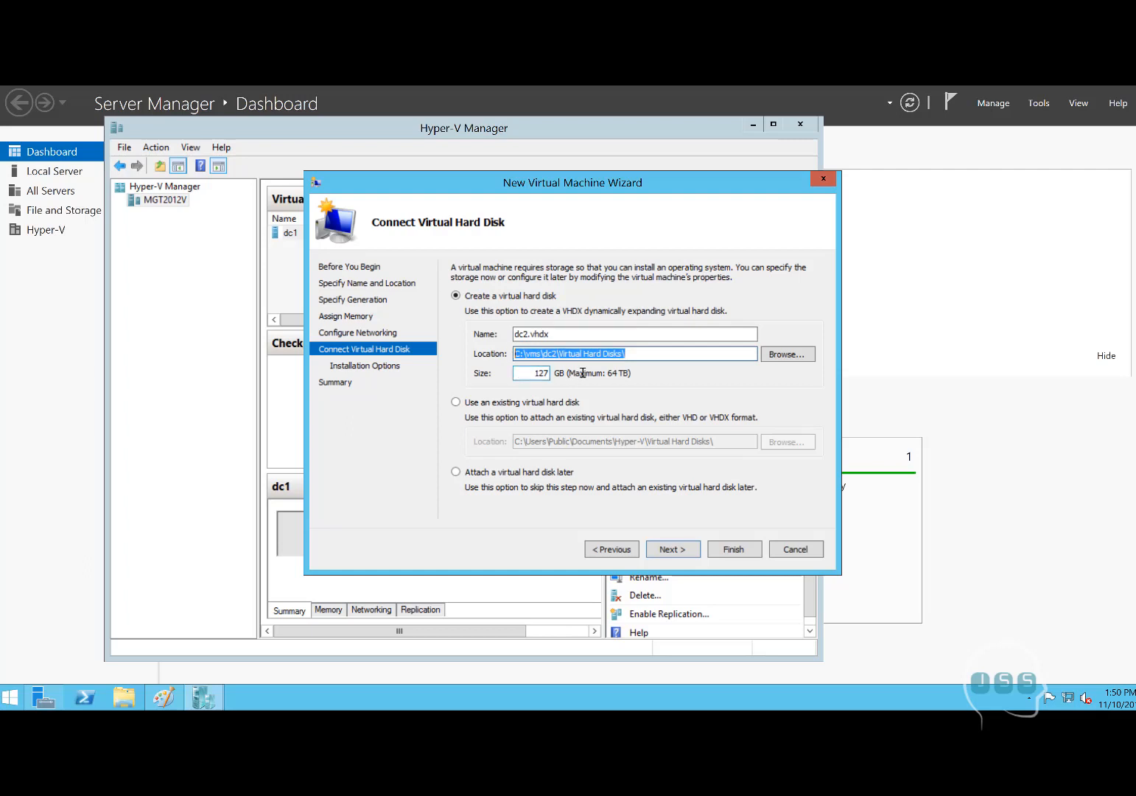
pyautogui.press('Tab')
pyautogui.write('3')
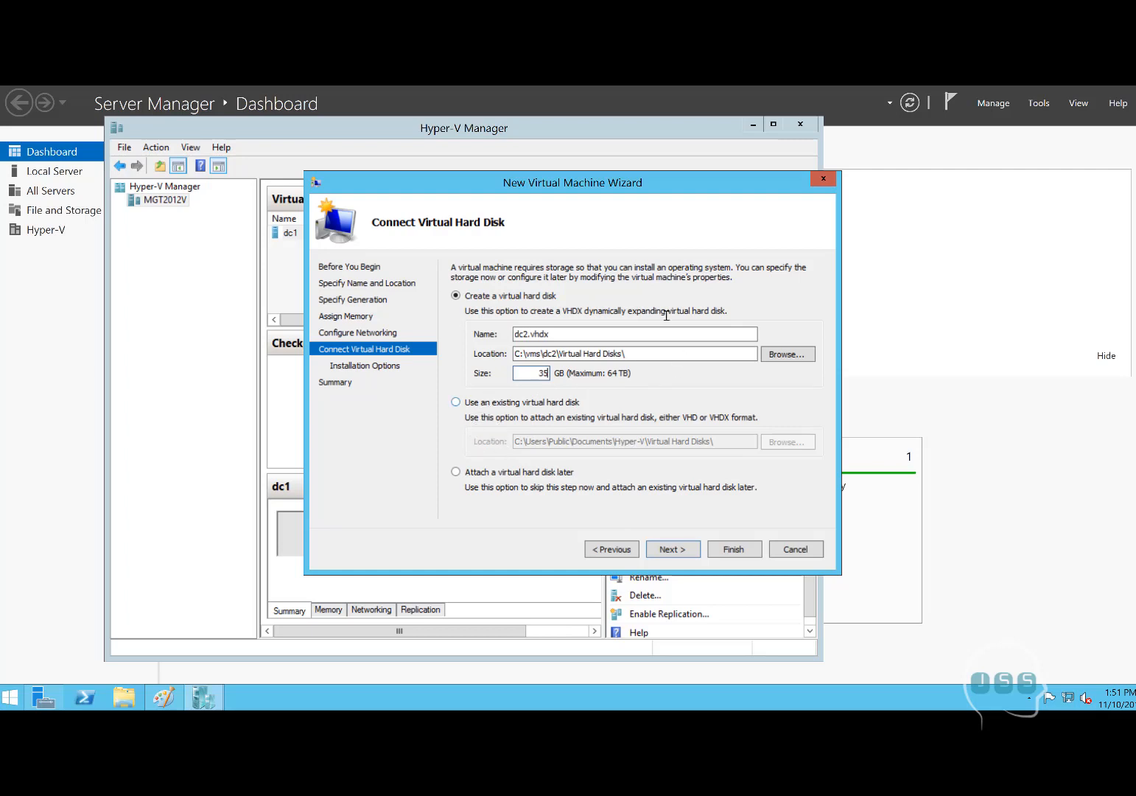
pyautogui.click(670, 553)
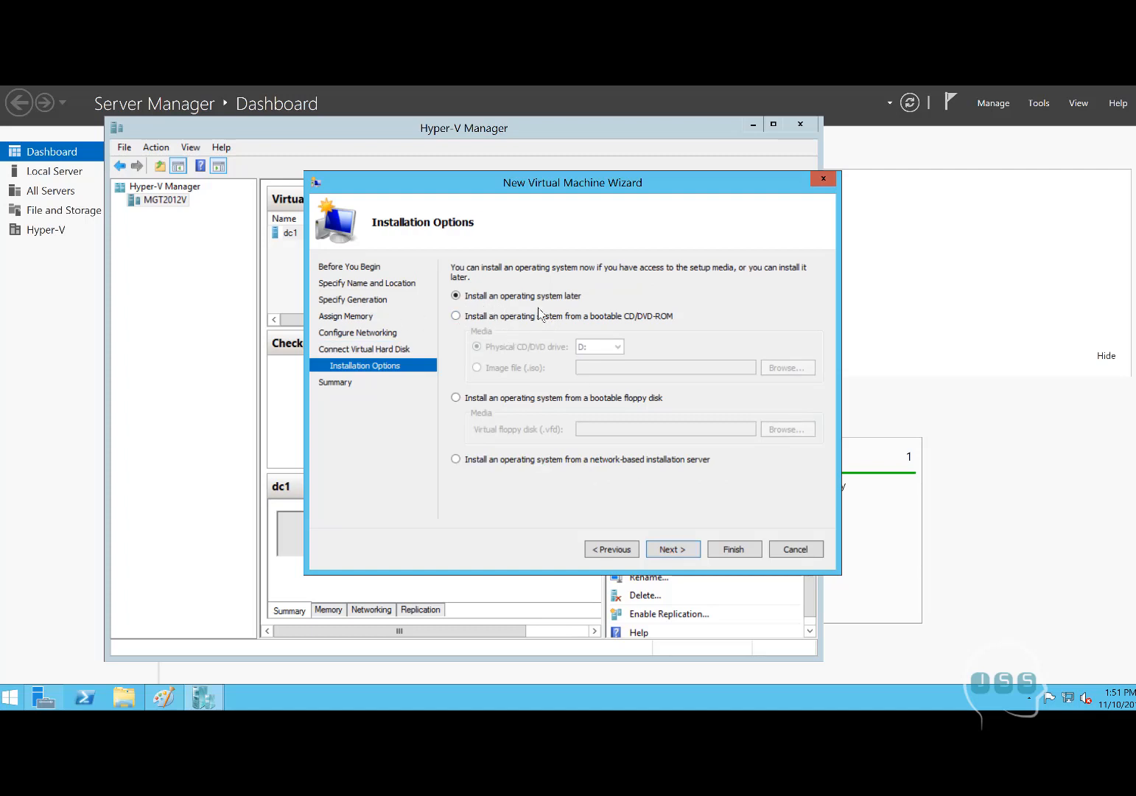
# Step: Choose to install the operating system from the 17763.379.190312-0539.rs5_release ISO image in C:\iso and finish creating dc2
pyautogui.click(456, 317)
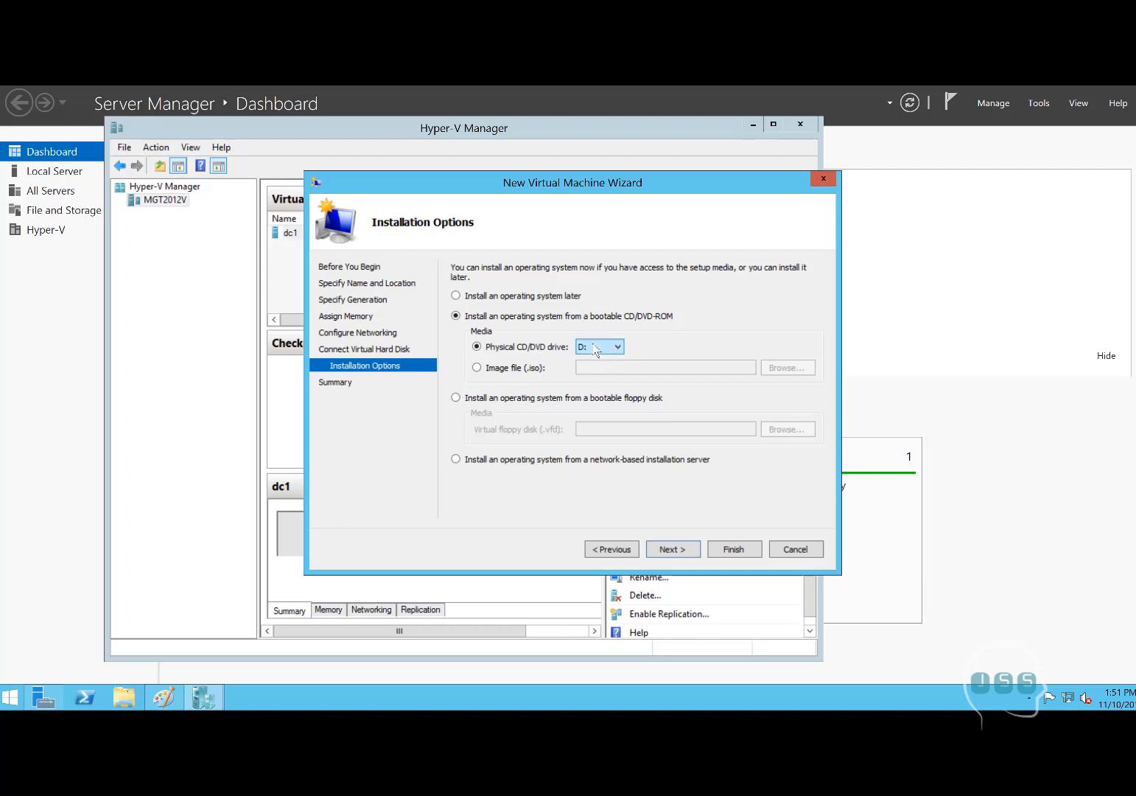
pyautogui.click(479, 369)
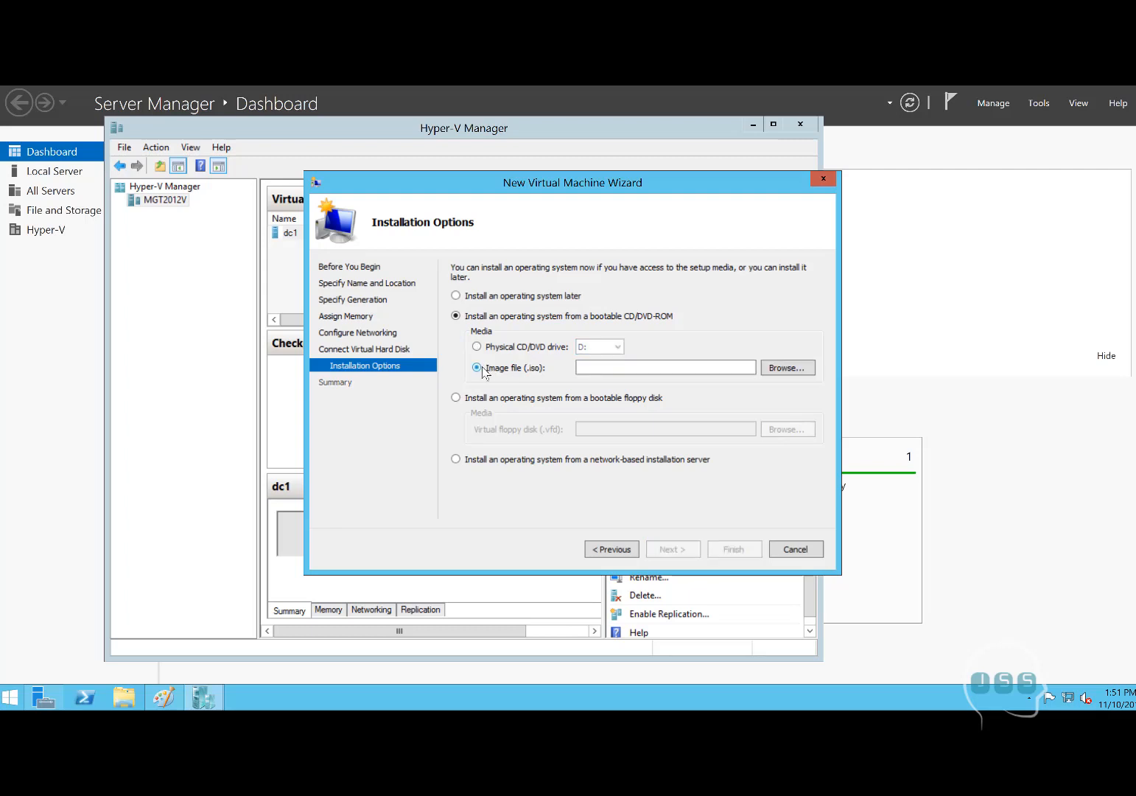
pyautogui.click(794, 368)
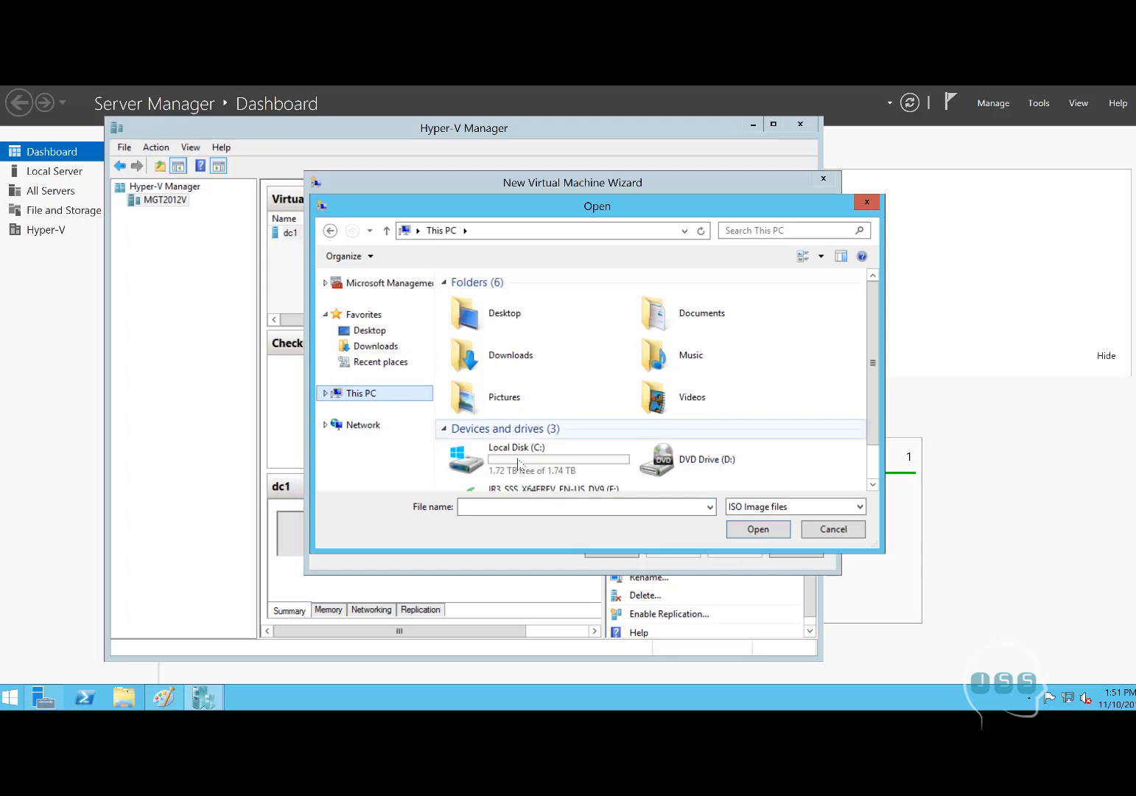
pyautogui.doubleClick(483, 455)
pyautogui.doubleClick(475, 301)
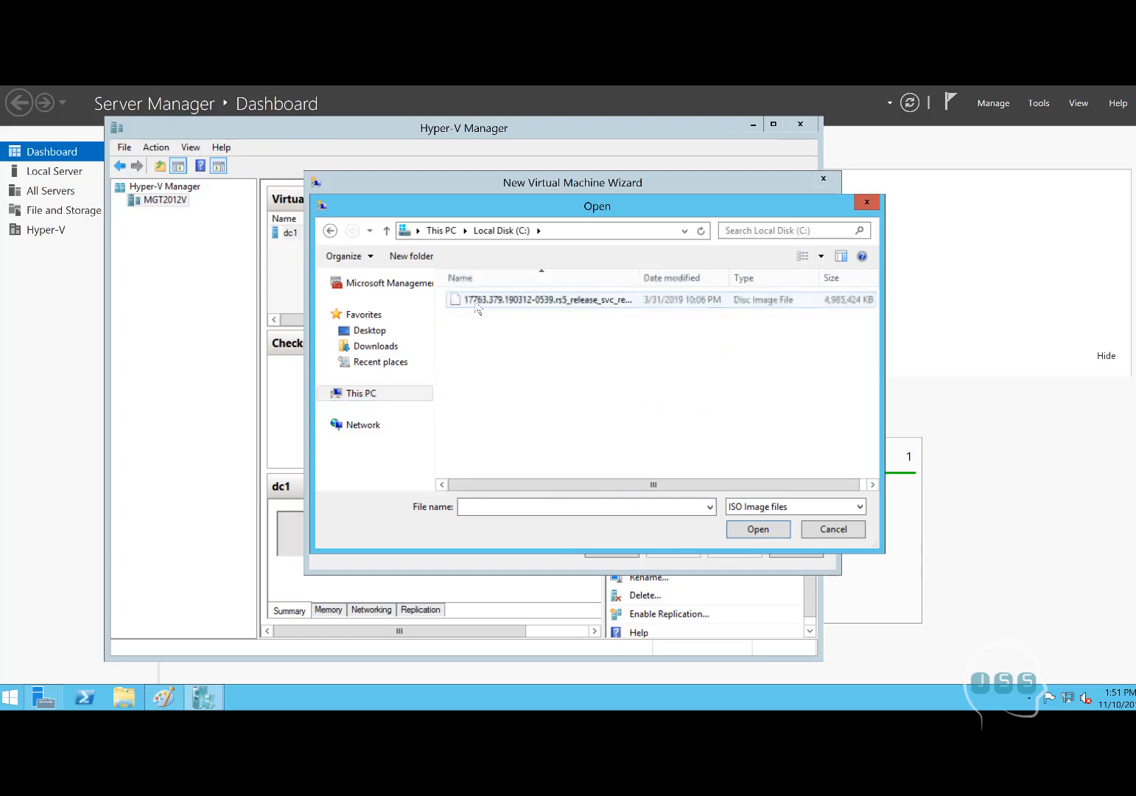
pyautogui.doubleClick(483, 300)
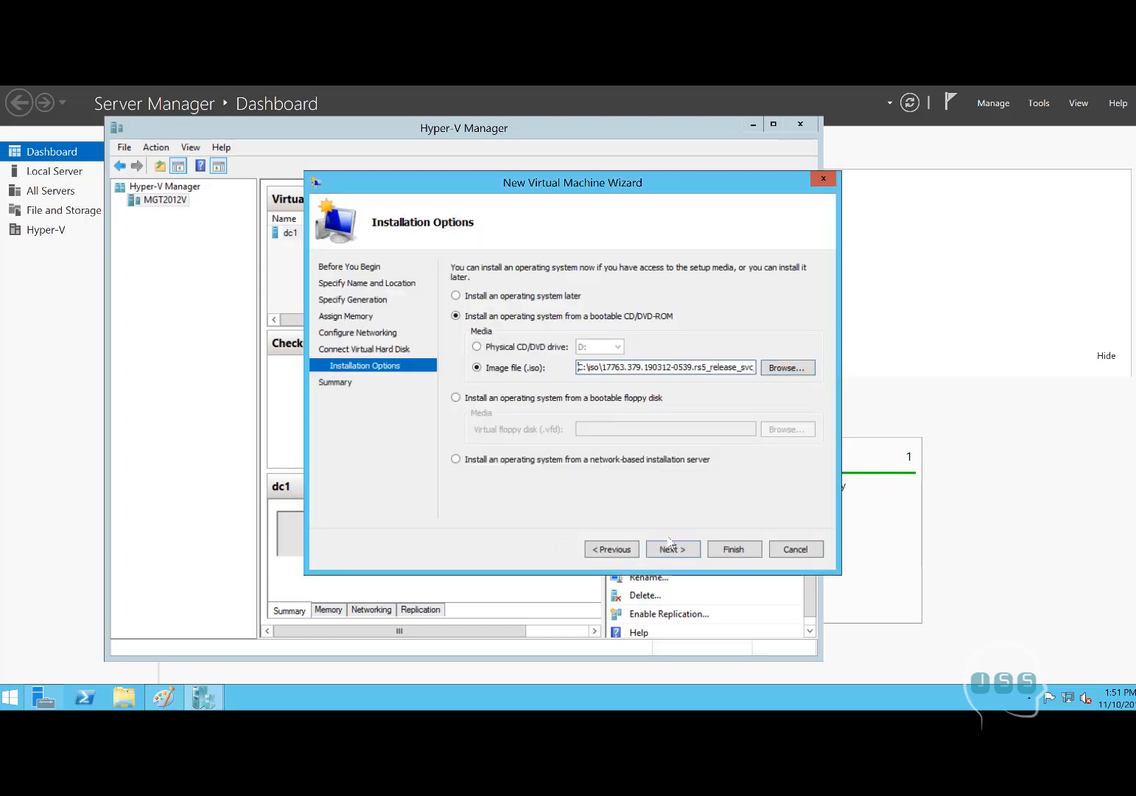
pyautogui.click(672, 549)
pyautogui.click(720, 553)
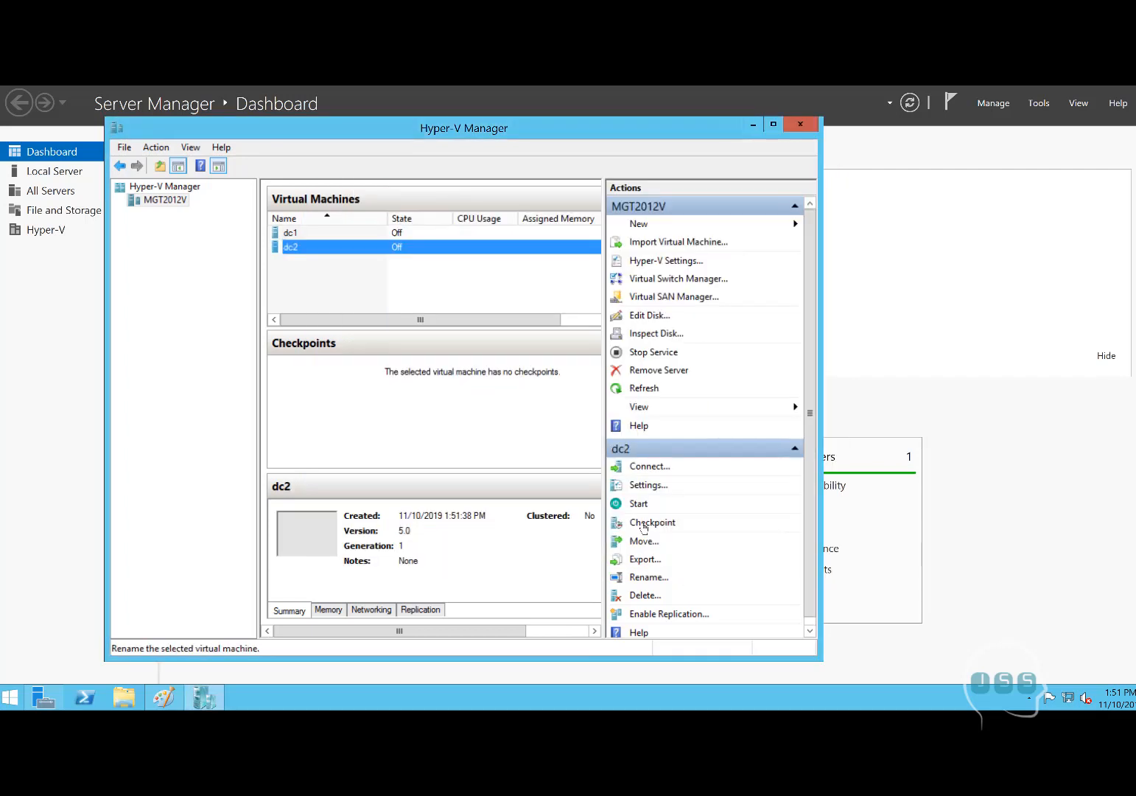
# Step: Open the settings of dc1 and review its memory and processor configuration
pyautogui.rightClick(291, 237)
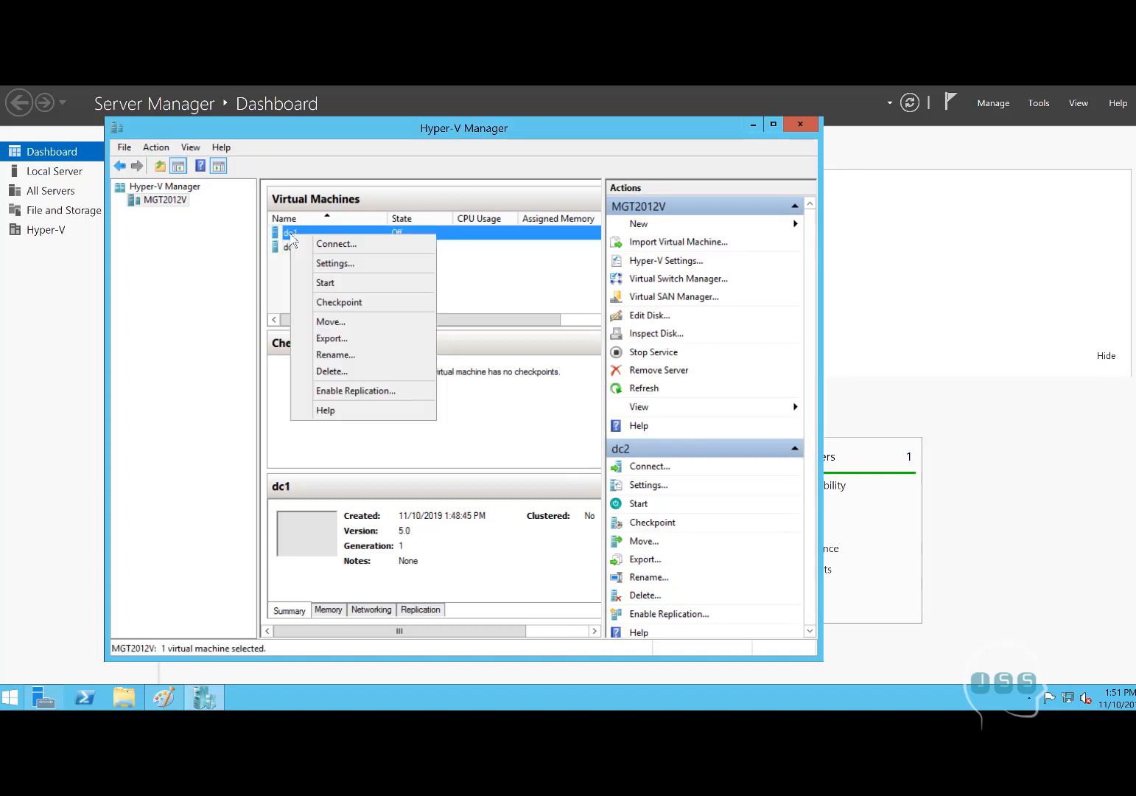
pyautogui.click(328, 270)
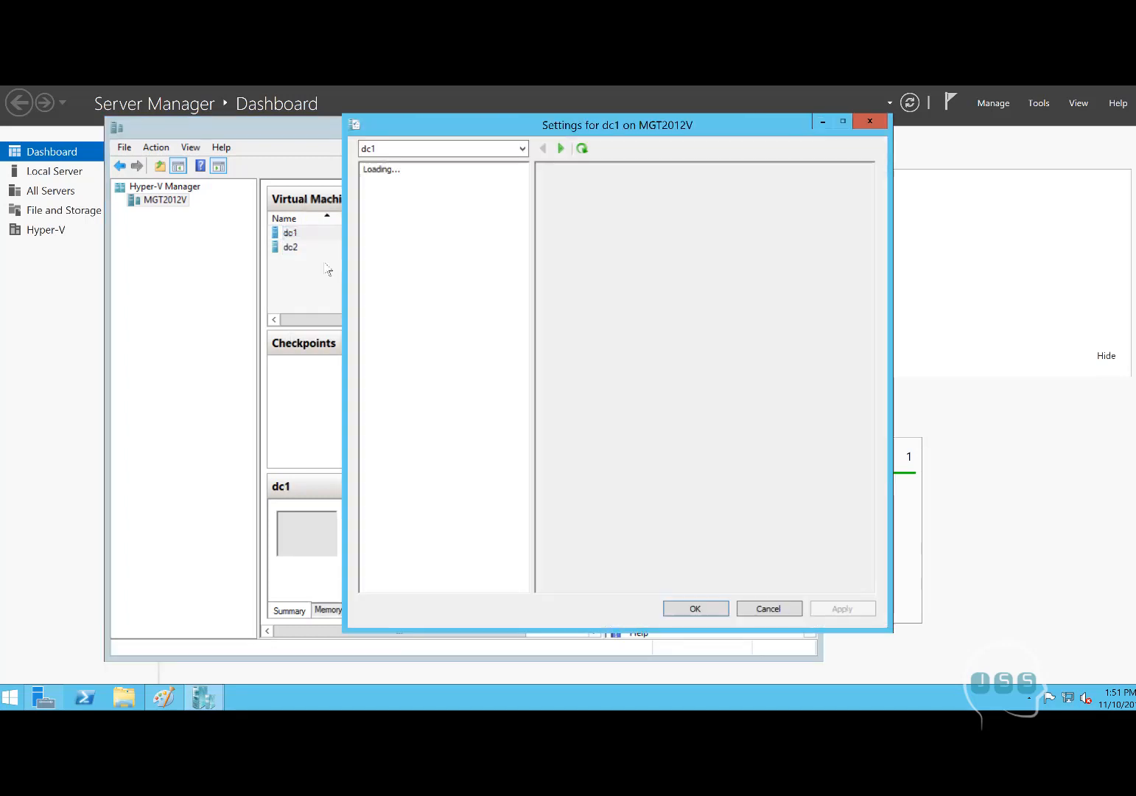
pyautogui.moveTo(287, 131); pyautogui.dragTo(270, 125)
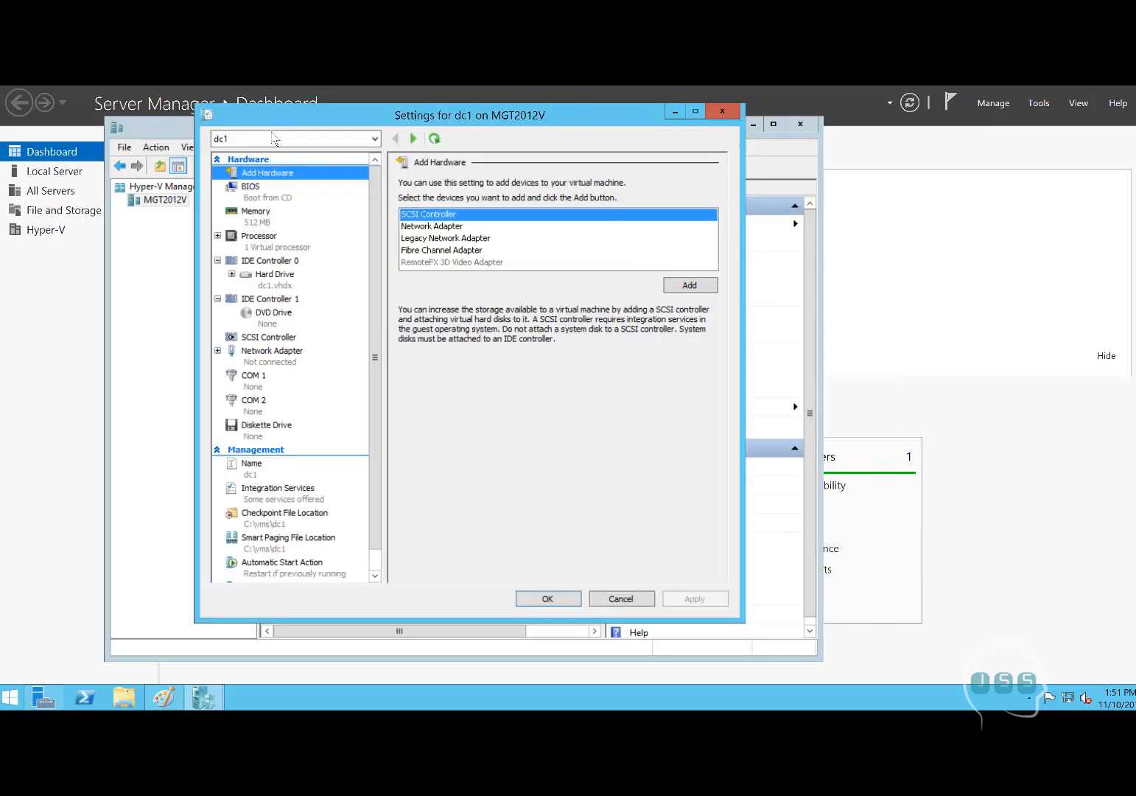
pyautogui.click(259, 221)
pyautogui.click(529, 218)
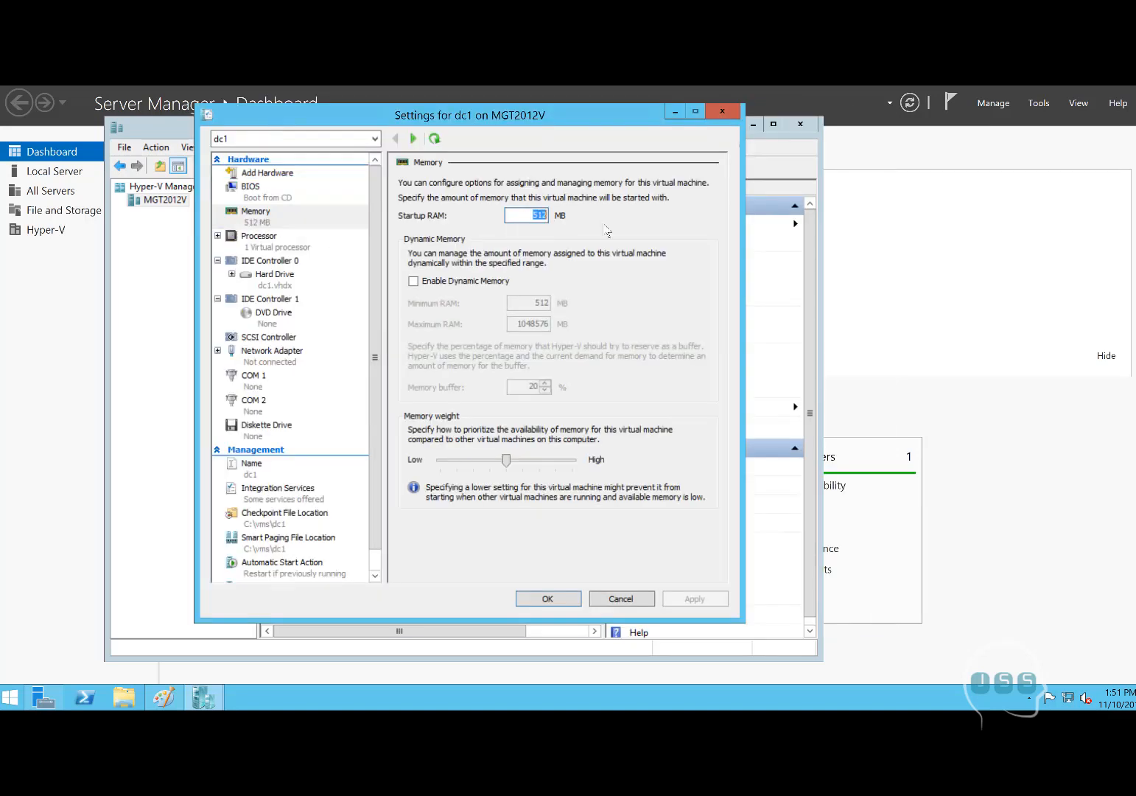
pyautogui.click(267, 246)
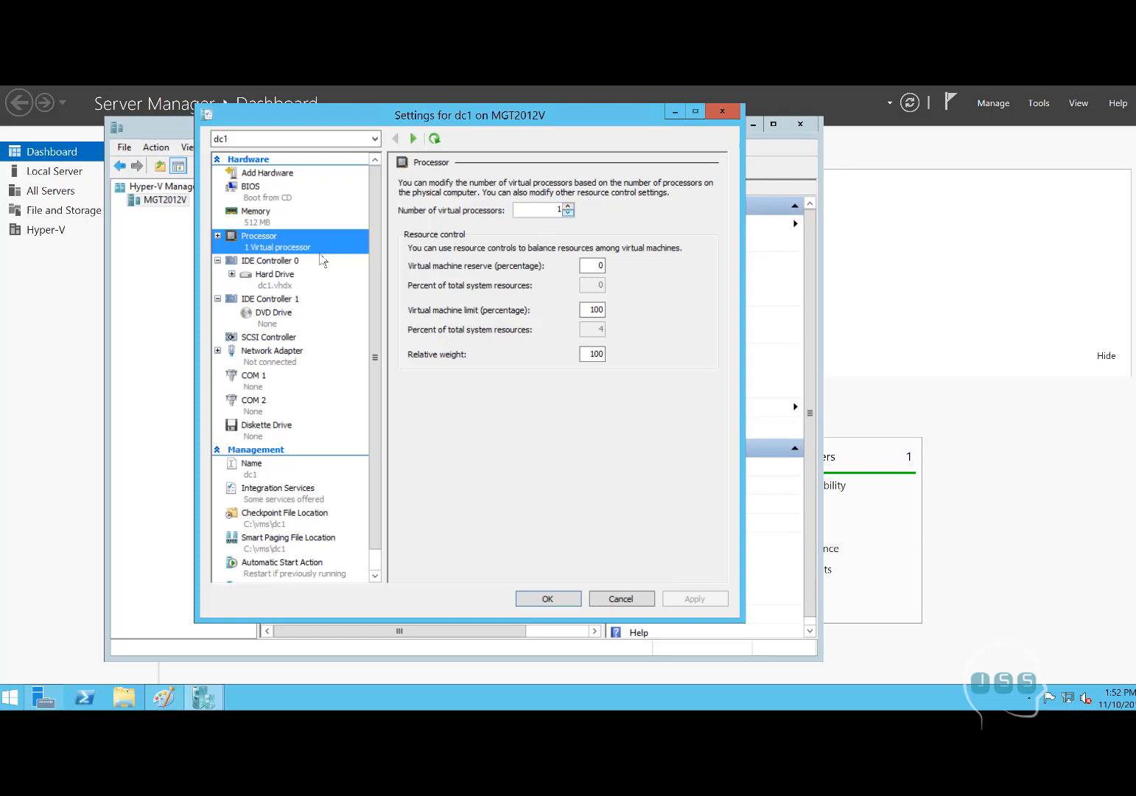
pyautogui.click(268, 314)
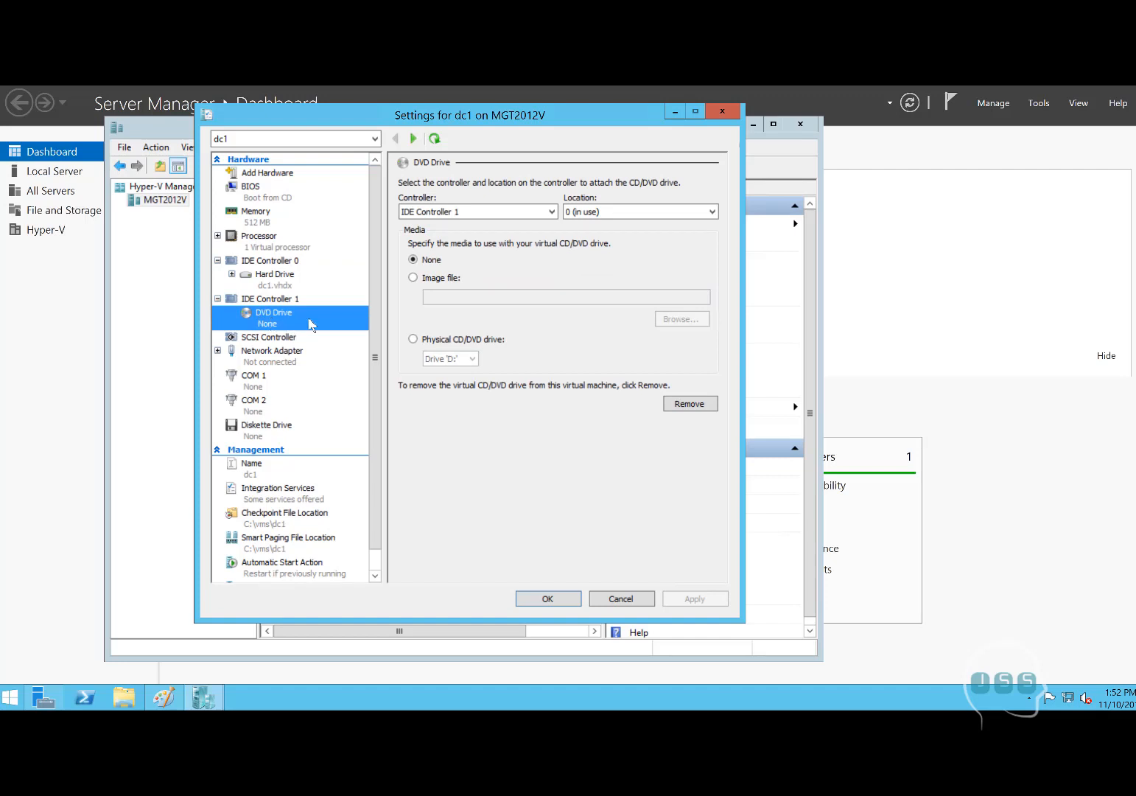
pyautogui.click(413, 278)
pyautogui.click(696, 319)
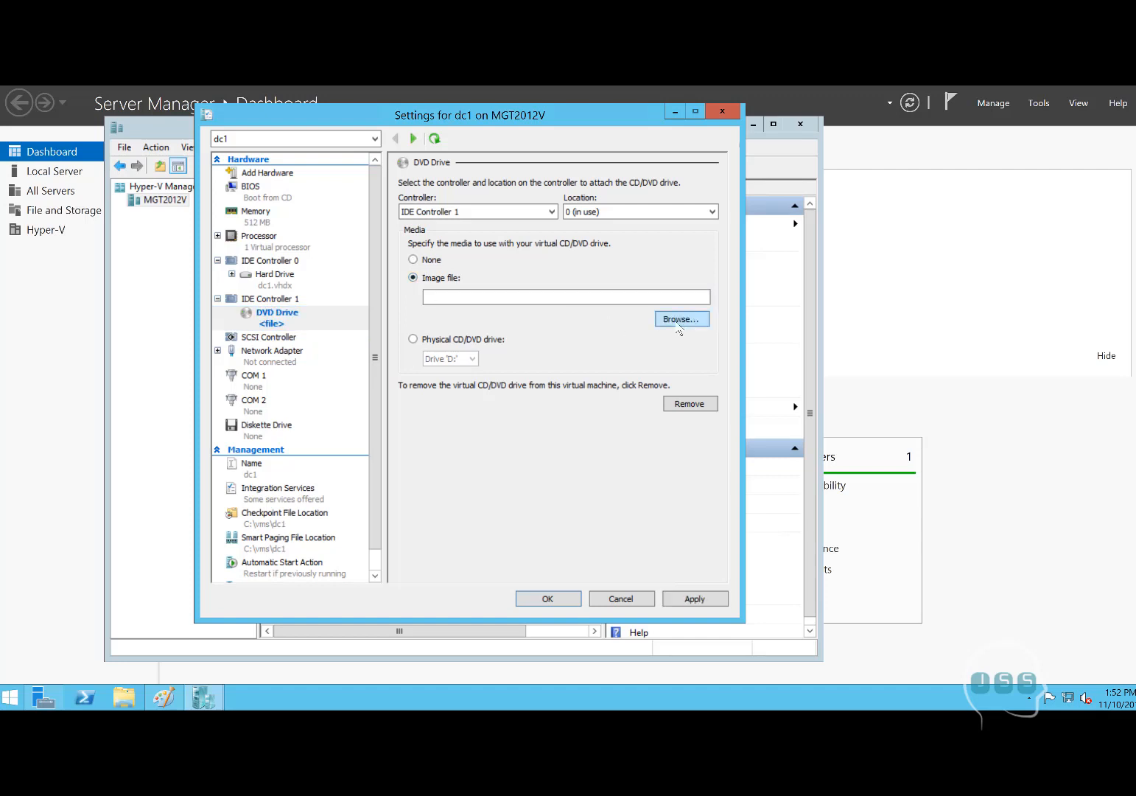
pyautogui.click(276, 359)
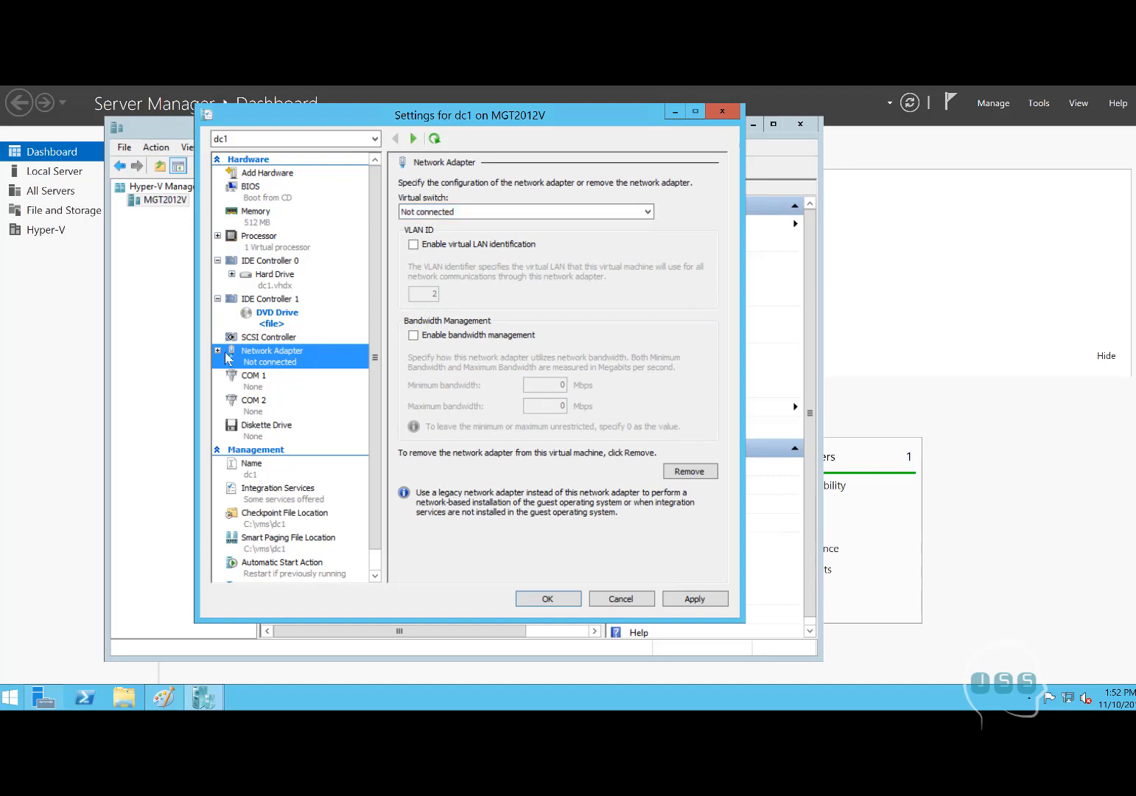
pyautogui.click(439, 212)
pyautogui.click(433, 235)
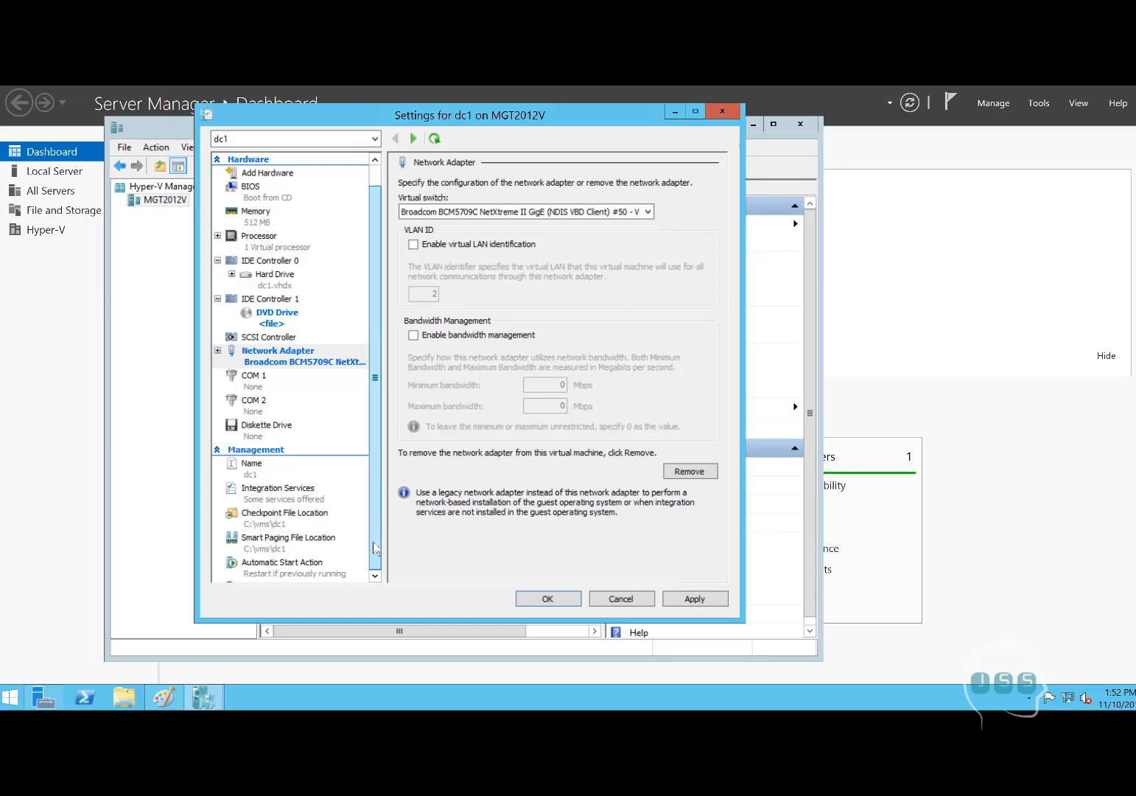
pyautogui.scroll(-1, 372, 560)
pyautogui.scroll(1, 379, 493)
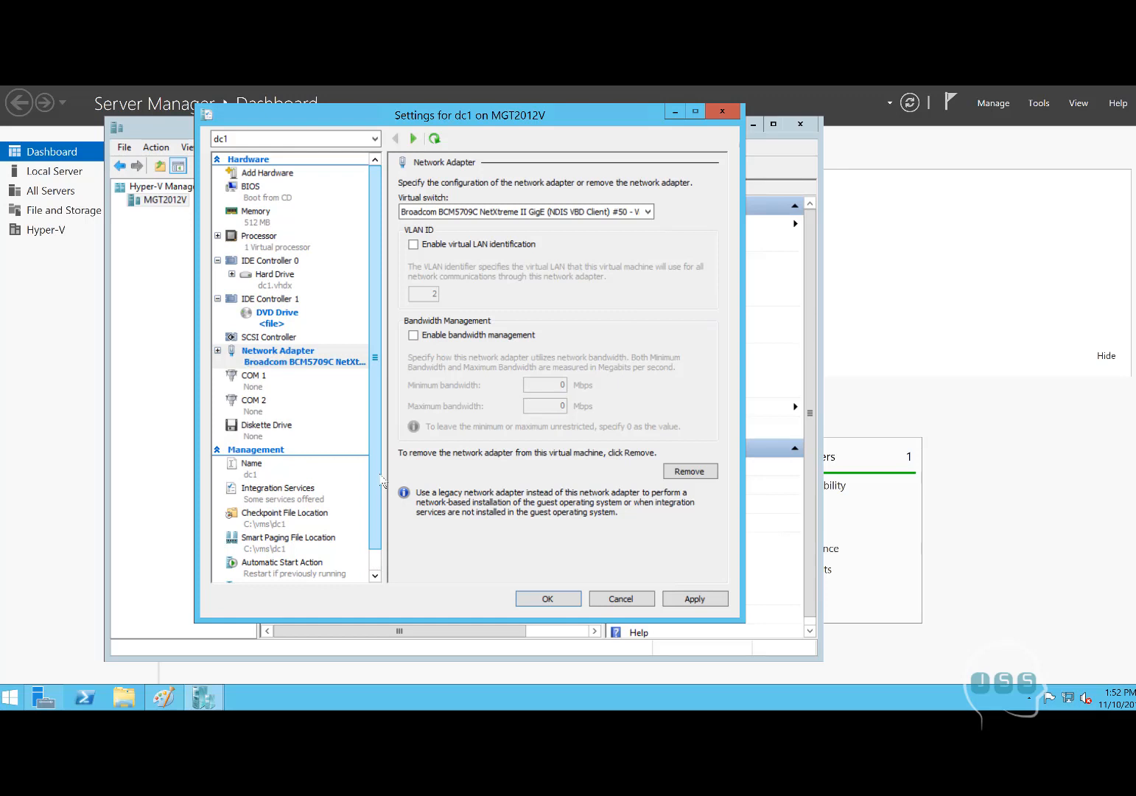
pyautogui.click(614, 600)
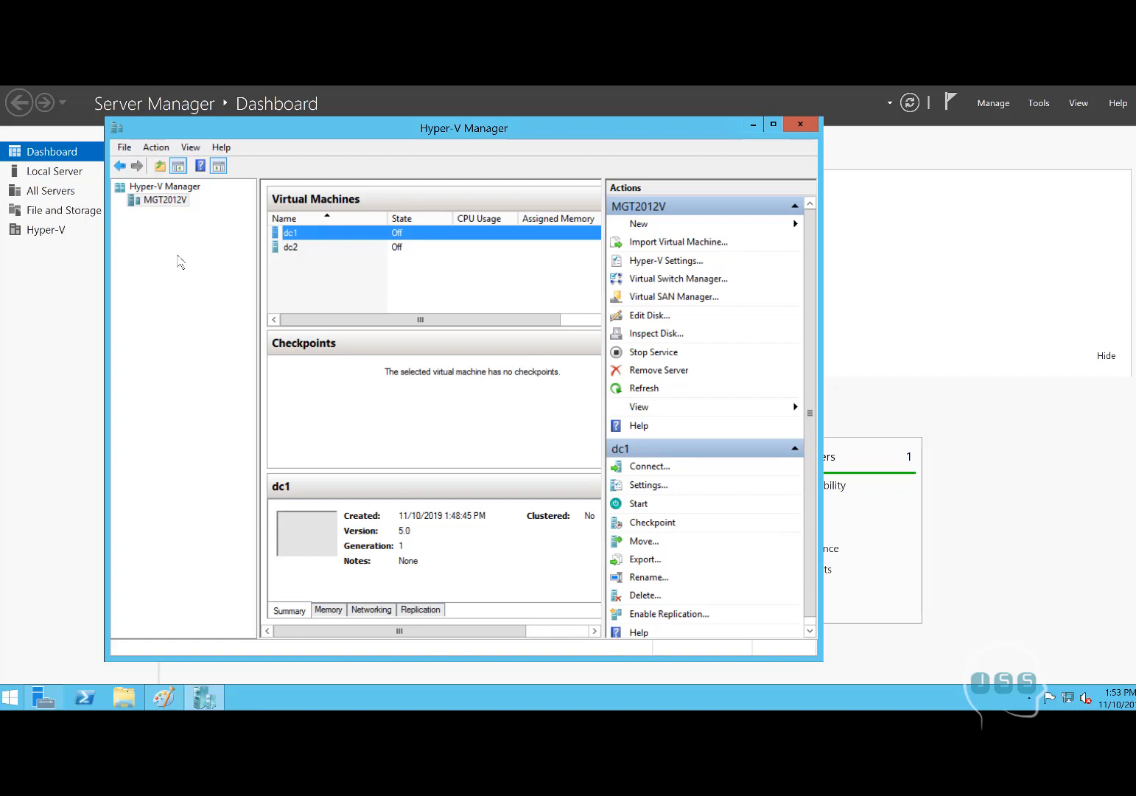
pyautogui.click(292, 248)
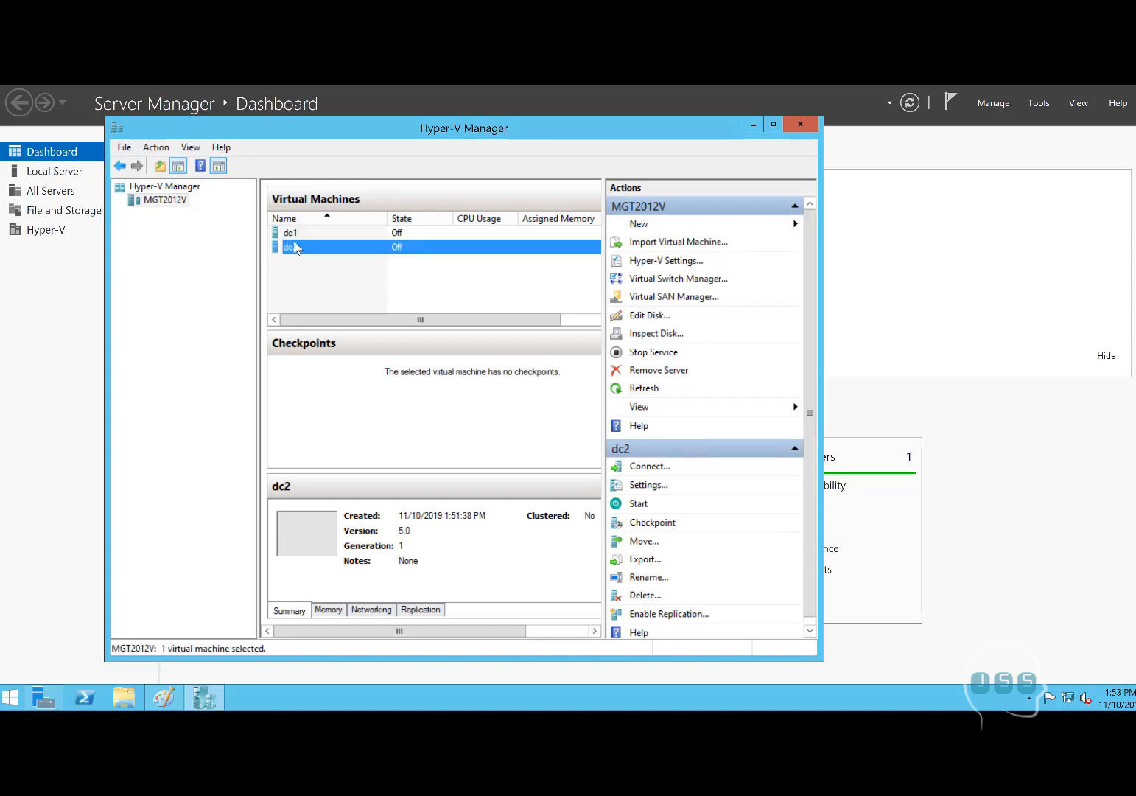
pyautogui.click(295, 235)
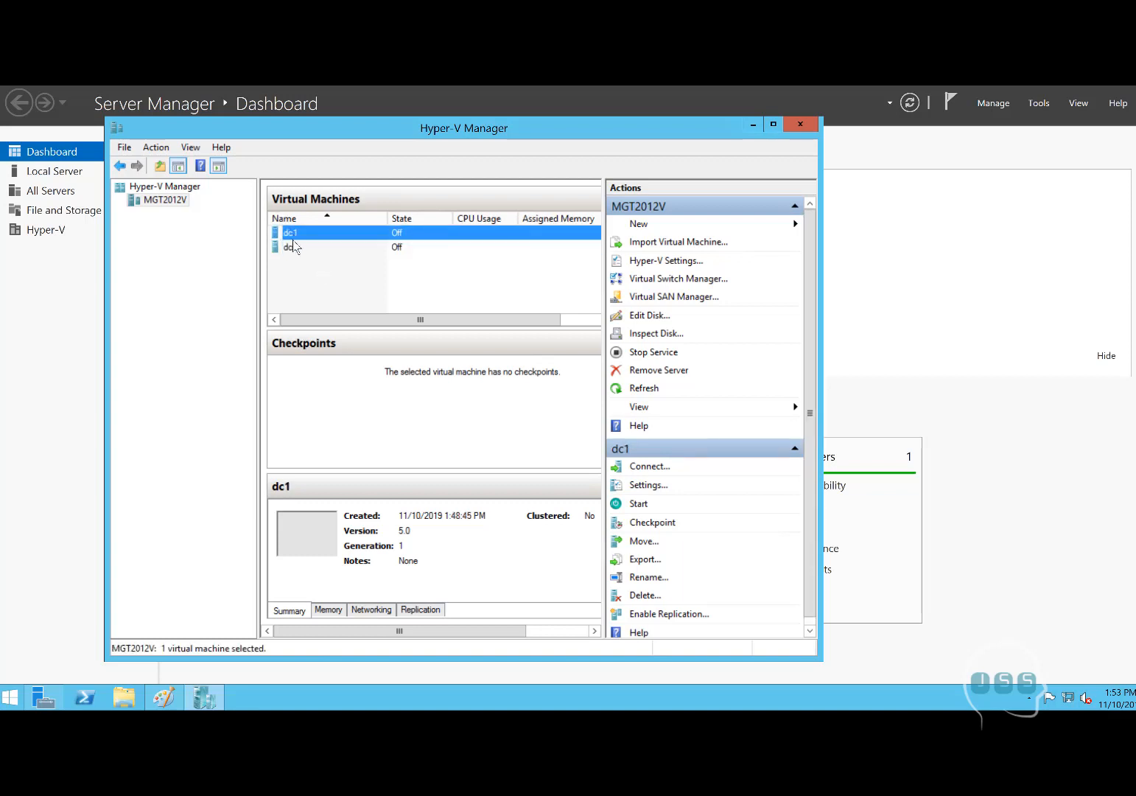
pyautogui.rightClick(297, 249)
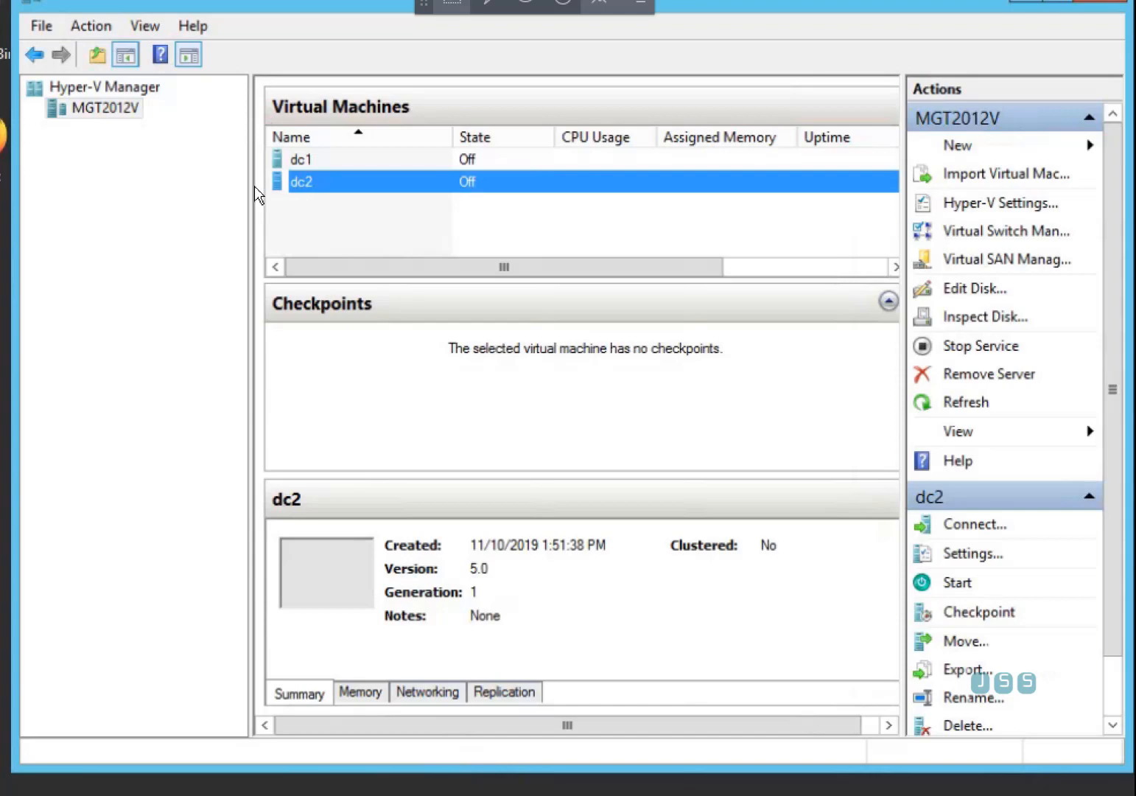
# Step: Connect to the dc2 virtual machine and start it
pyautogui.rightClick(305, 186)
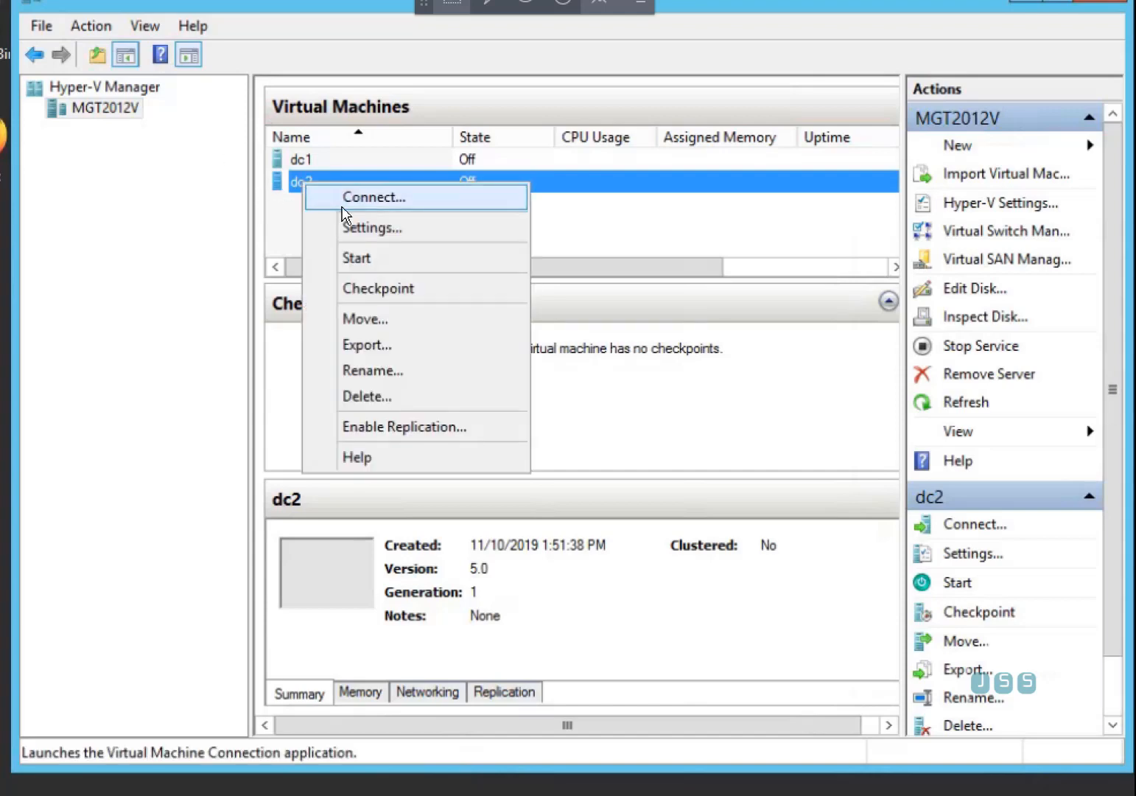
pyautogui.click(343, 207)
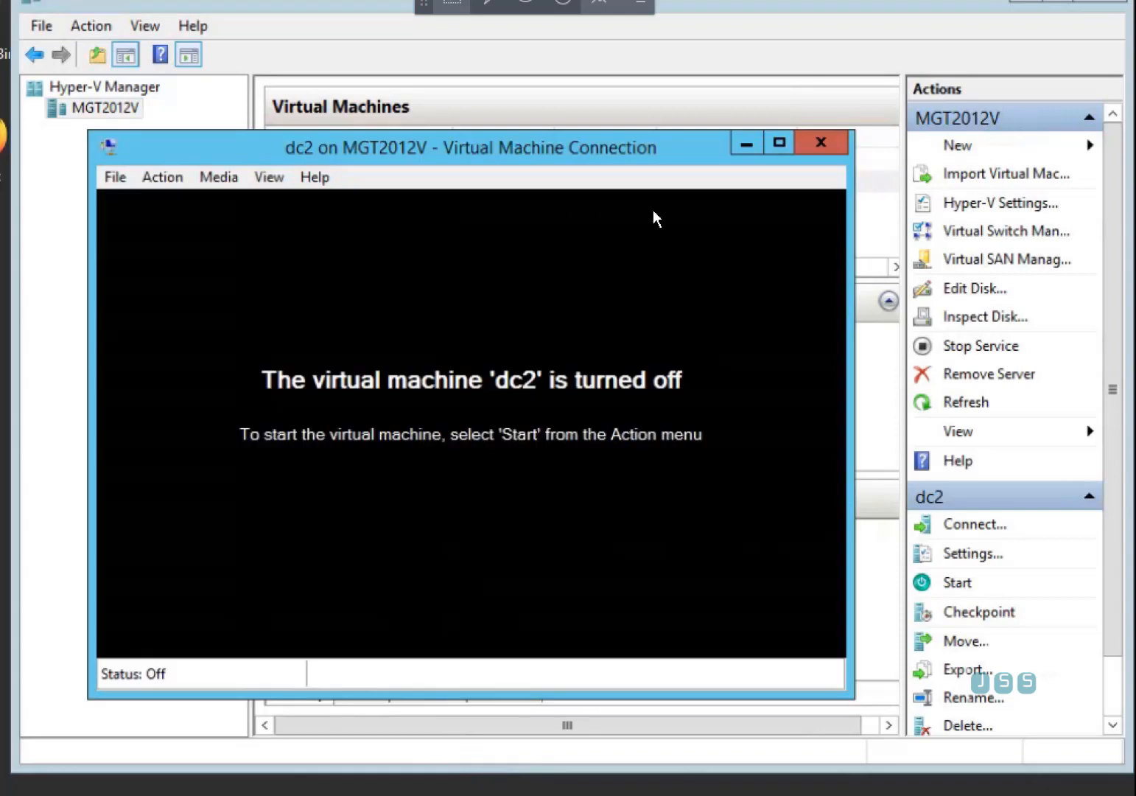
pyautogui.click(161, 180)
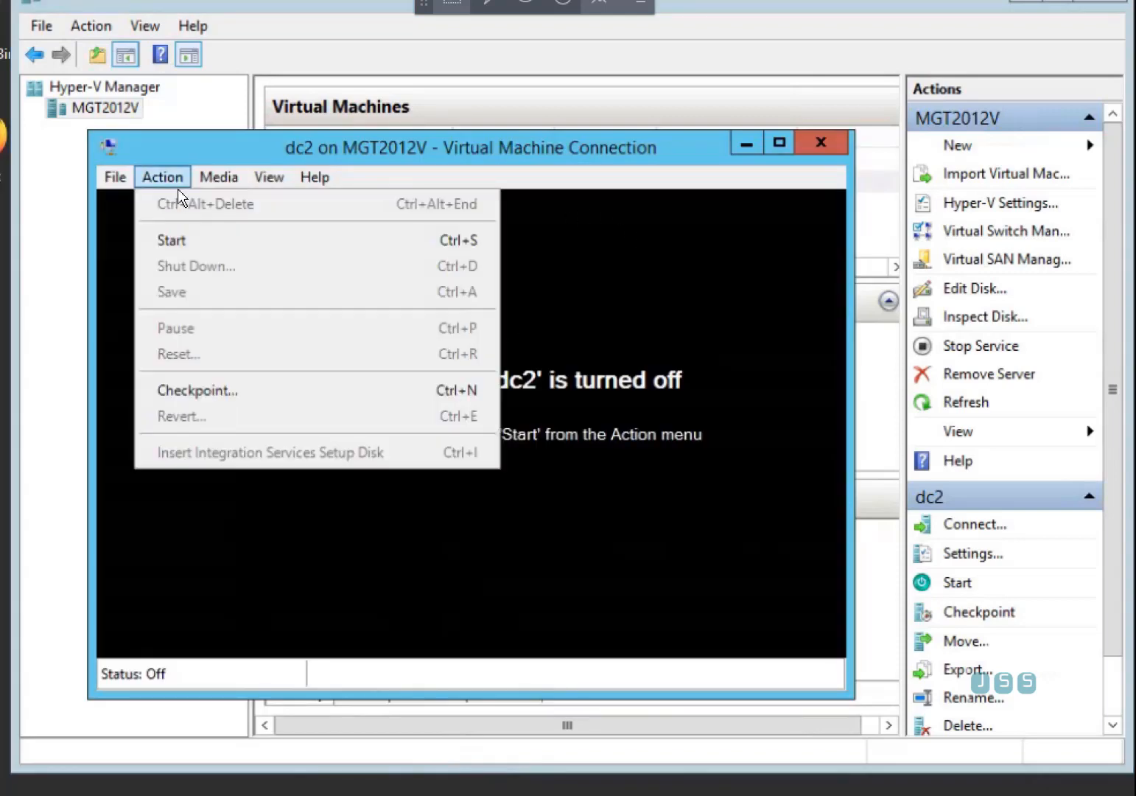
pyautogui.click(173, 250)
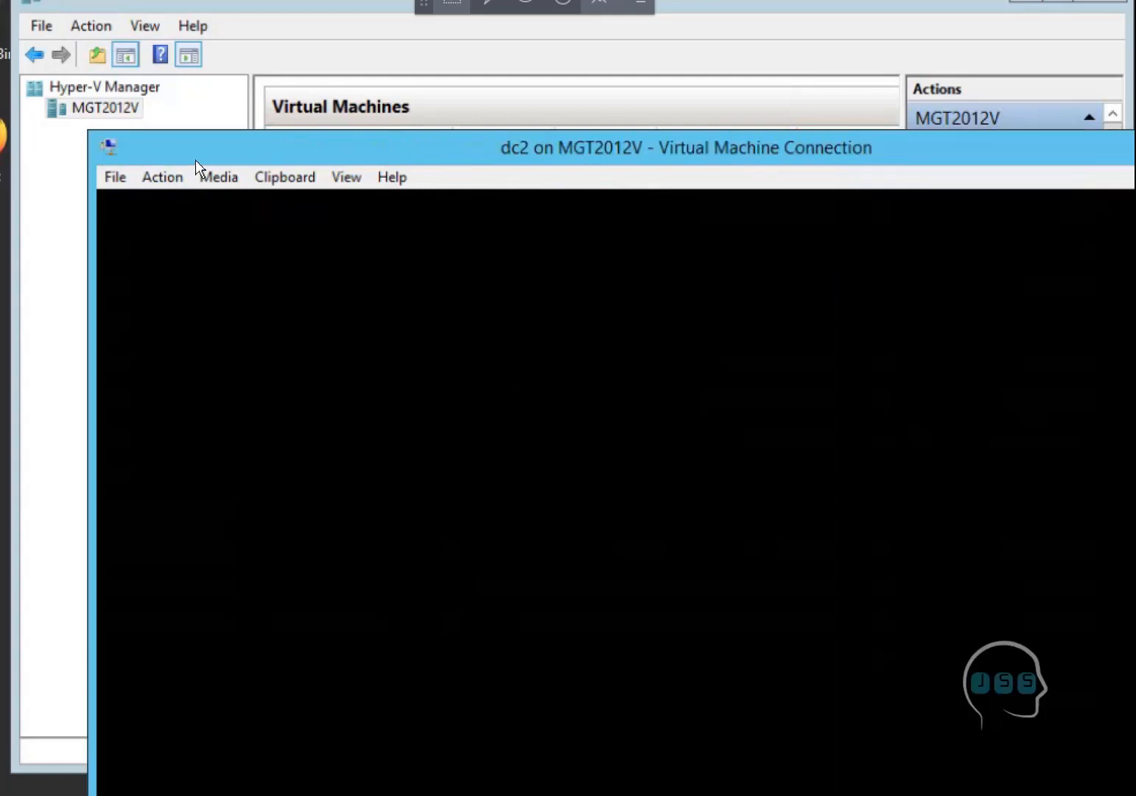
# Step: Keep English (United States) and the US keyboard in dc2's Windows Setup and start the Windows Server 2019 installation
pyautogui.moveTo(195, 160); pyautogui.dragTo(74, 26)
pyautogui.click(96, 42)
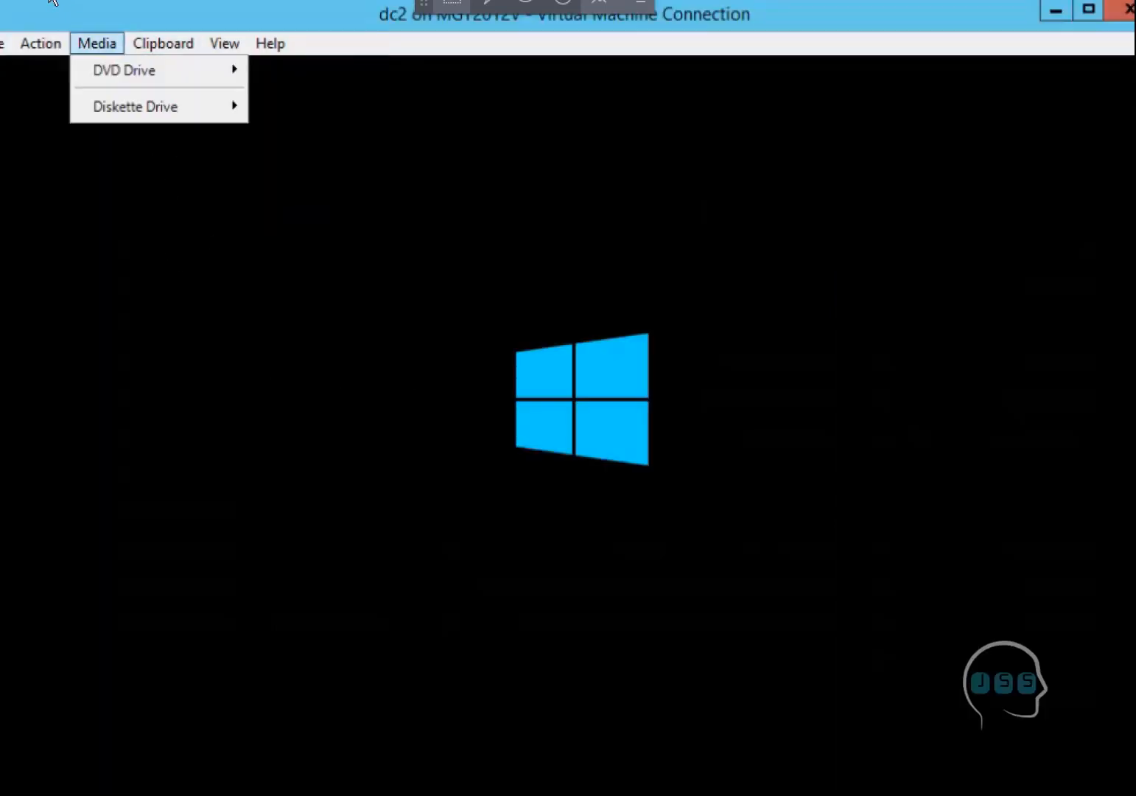
pyautogui.click(58, 4)
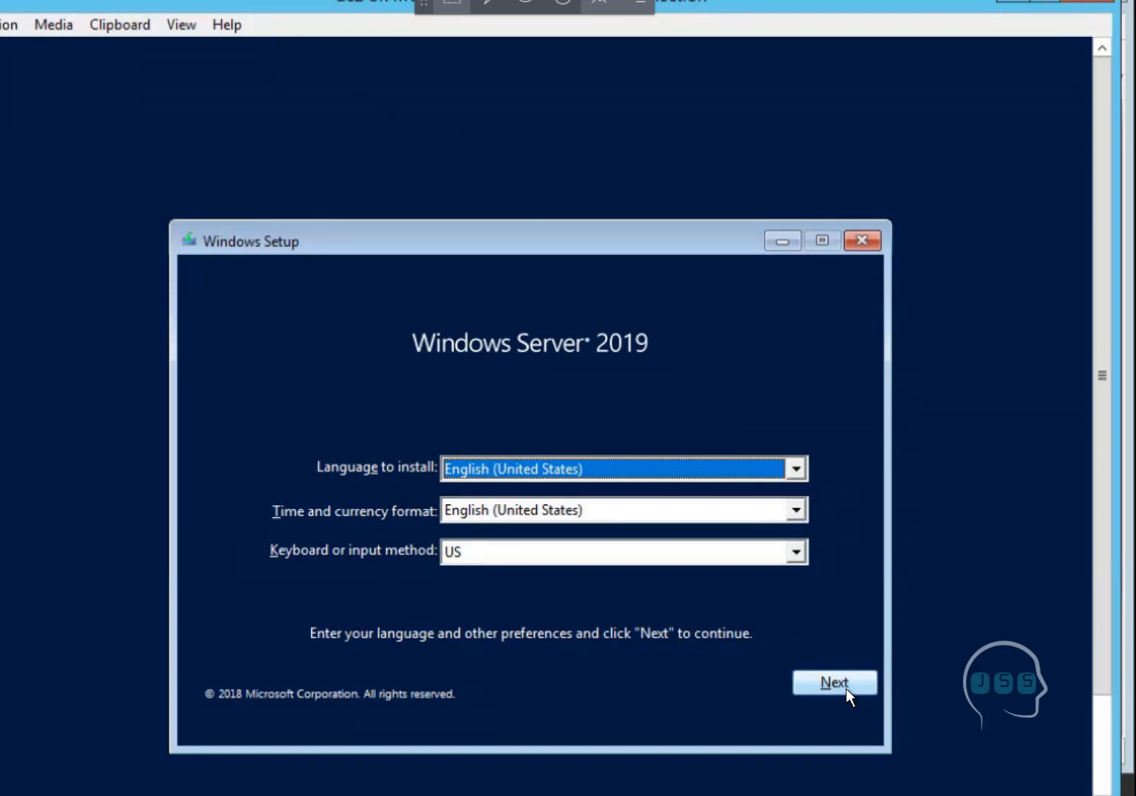
pyautogui.click(155, 19)
pyautogui.click(394, 65)
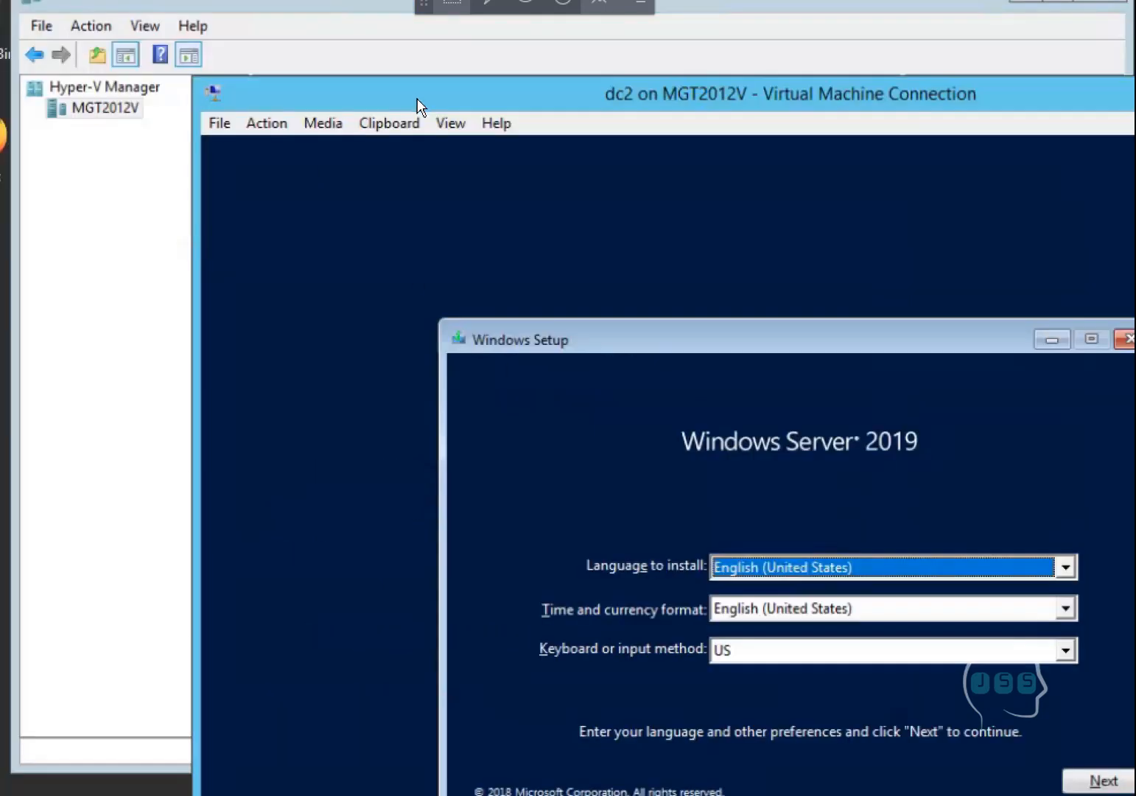
pyautogui.moveTo(411, 104); pyautogui.dragTo(159, 14)
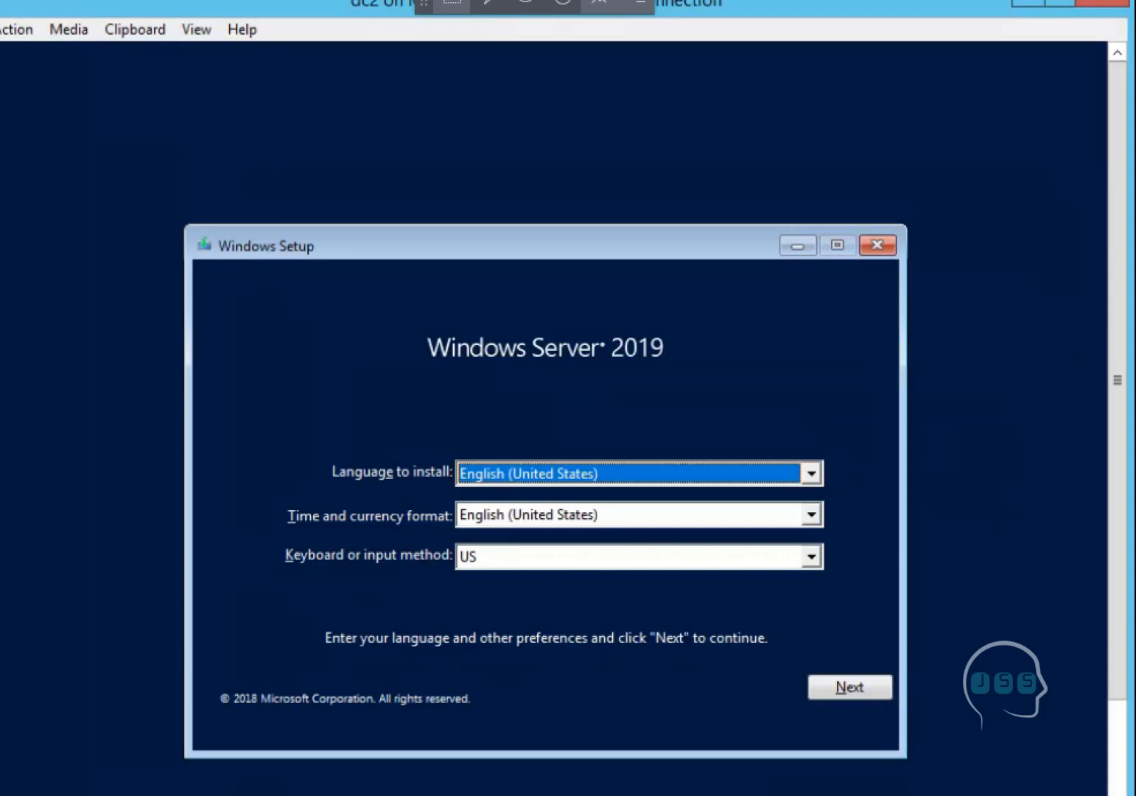
pyautogui.moveTo(81, 8)
pyautogui.mouseDown()
pyautogui.moveTo(246, 15)
pyautogui.moveTo(65, 0)
pyautogui.moveTo(98, 9)
pyautogui.moveTo(85, 6)
pyautogui.mouseUp()
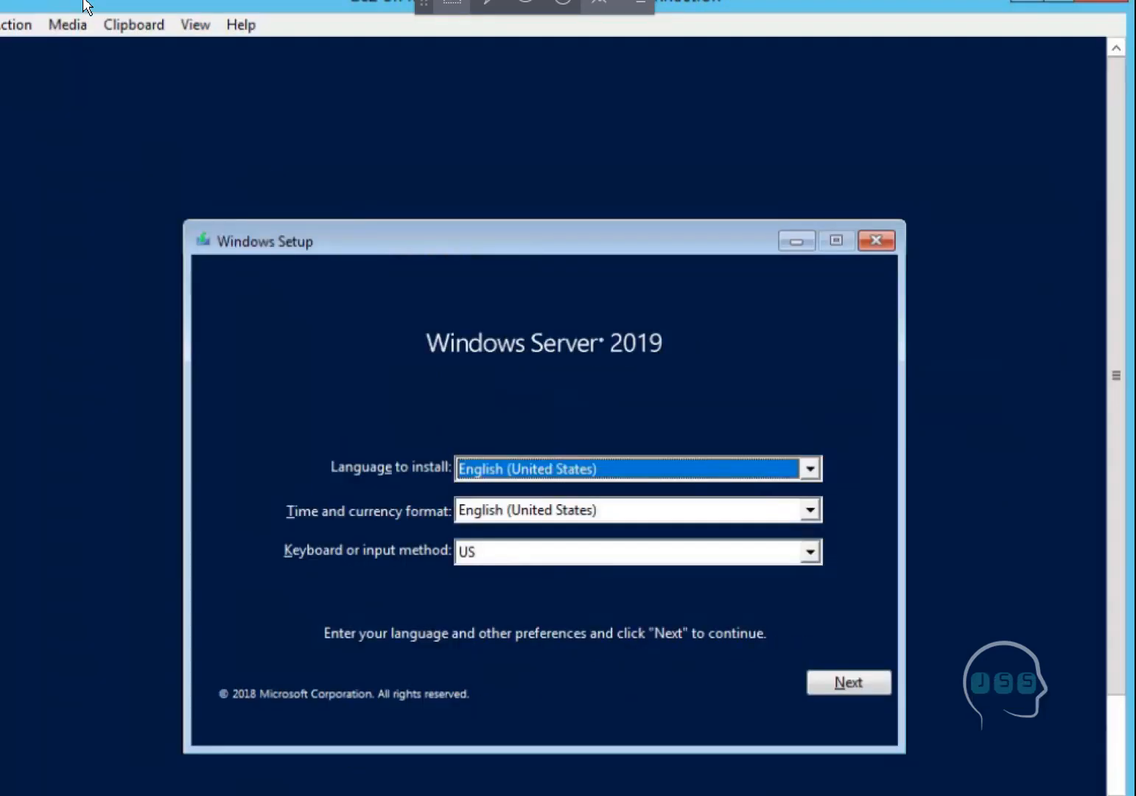
pyautogui.click(824, 685)
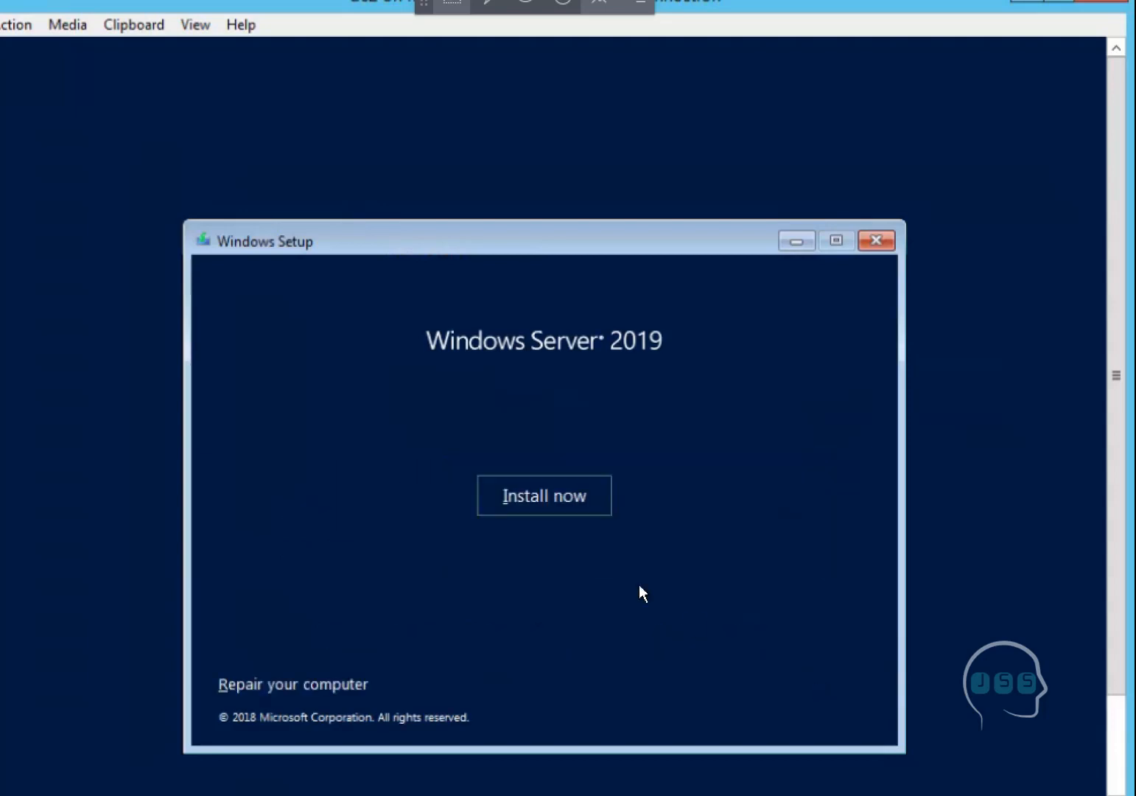
pyautogui.click(556, 508)
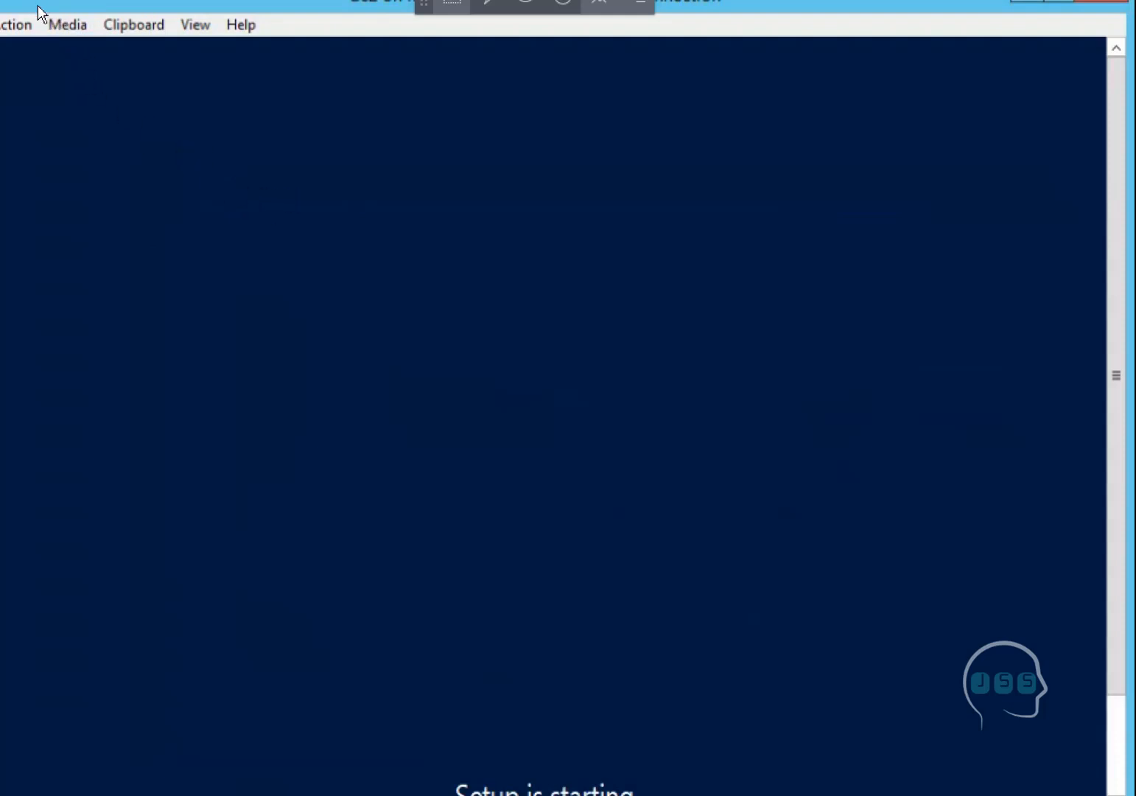
# Step: Choose Windows Server 2019 Datacenter Evaluation with Desktop Experience as the operating system and proceed to the license terms
pyautogui.moveTo(35, 3); pyautogui.dragTo(1, 23)
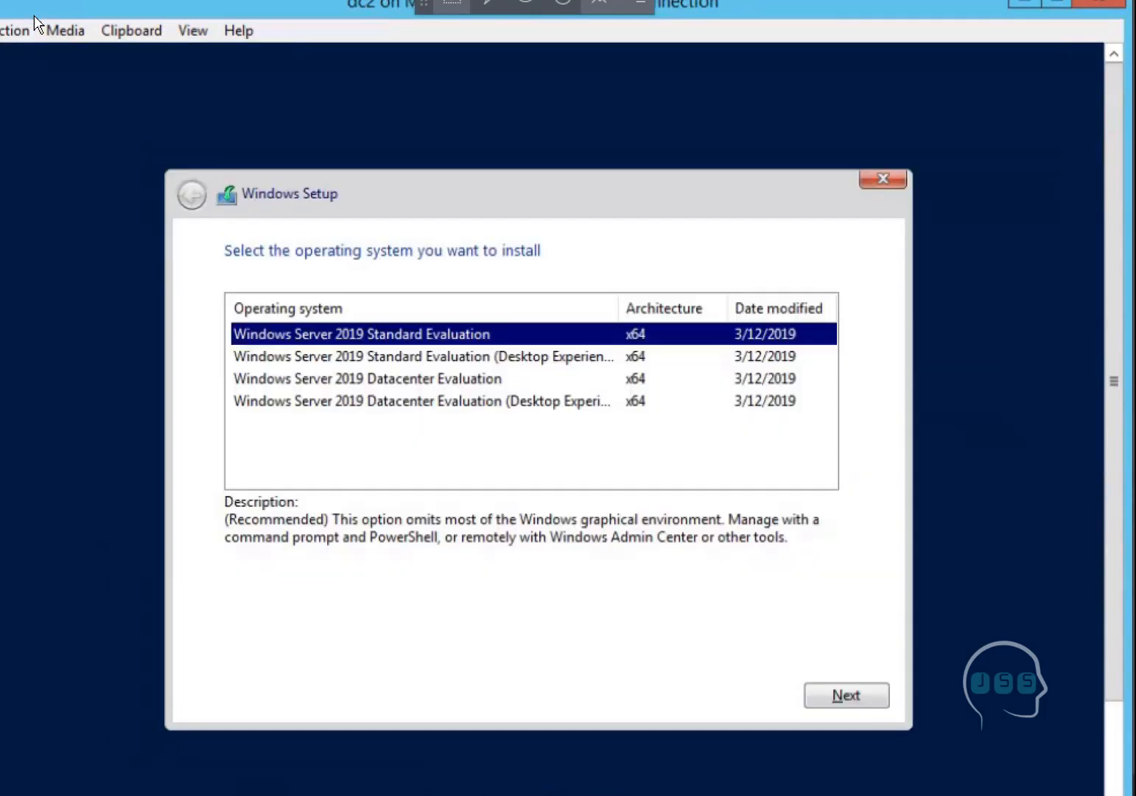
pyautogui.click(389, 417)
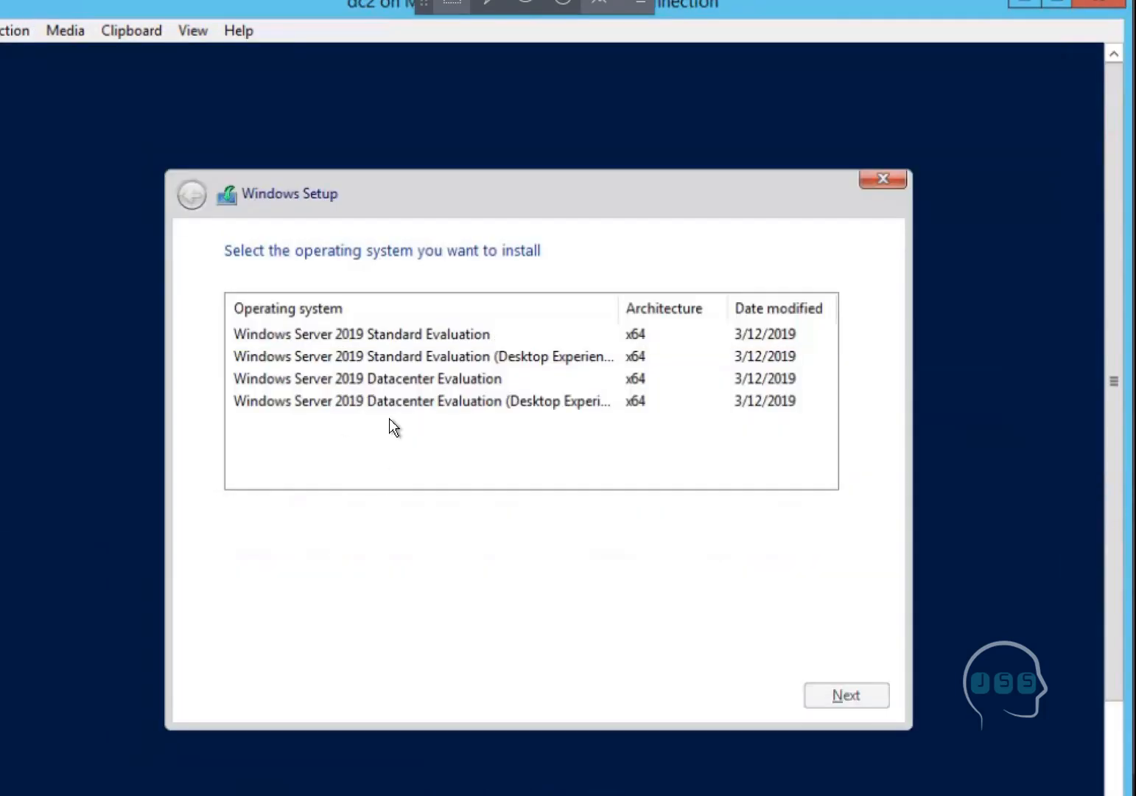
pyautogui.click(386, 404)
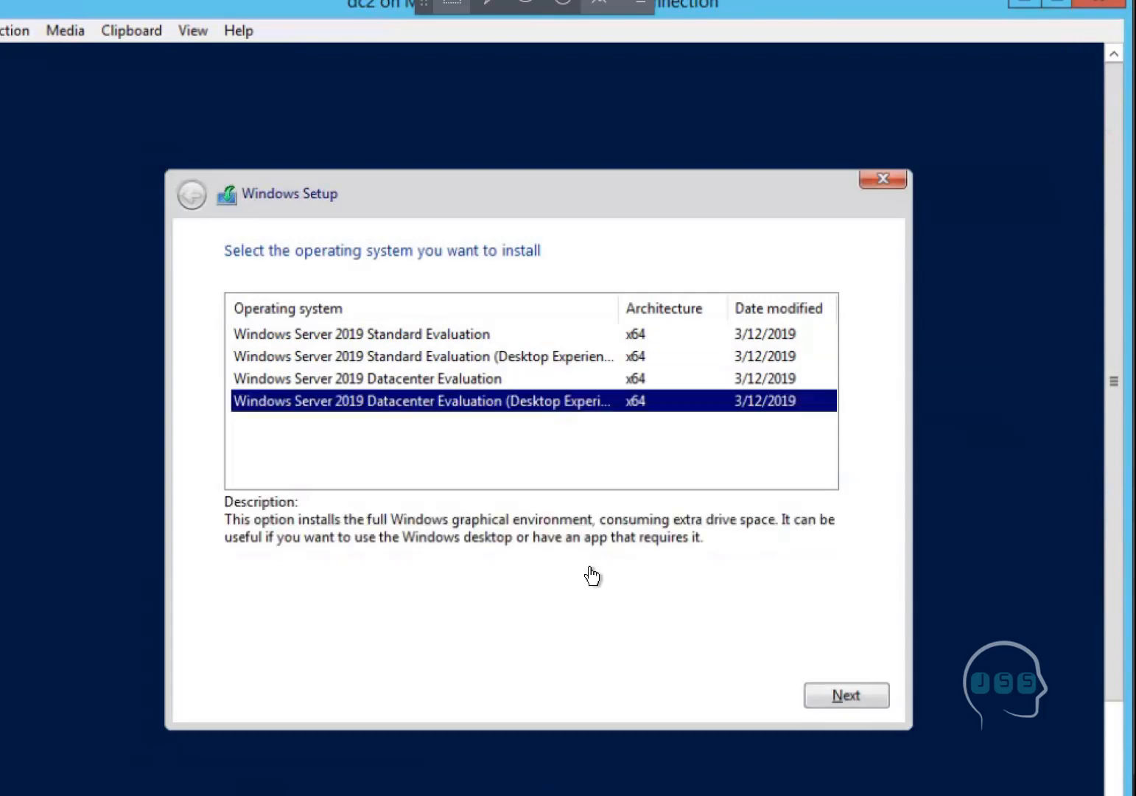
pyautogui.click(839, 706)
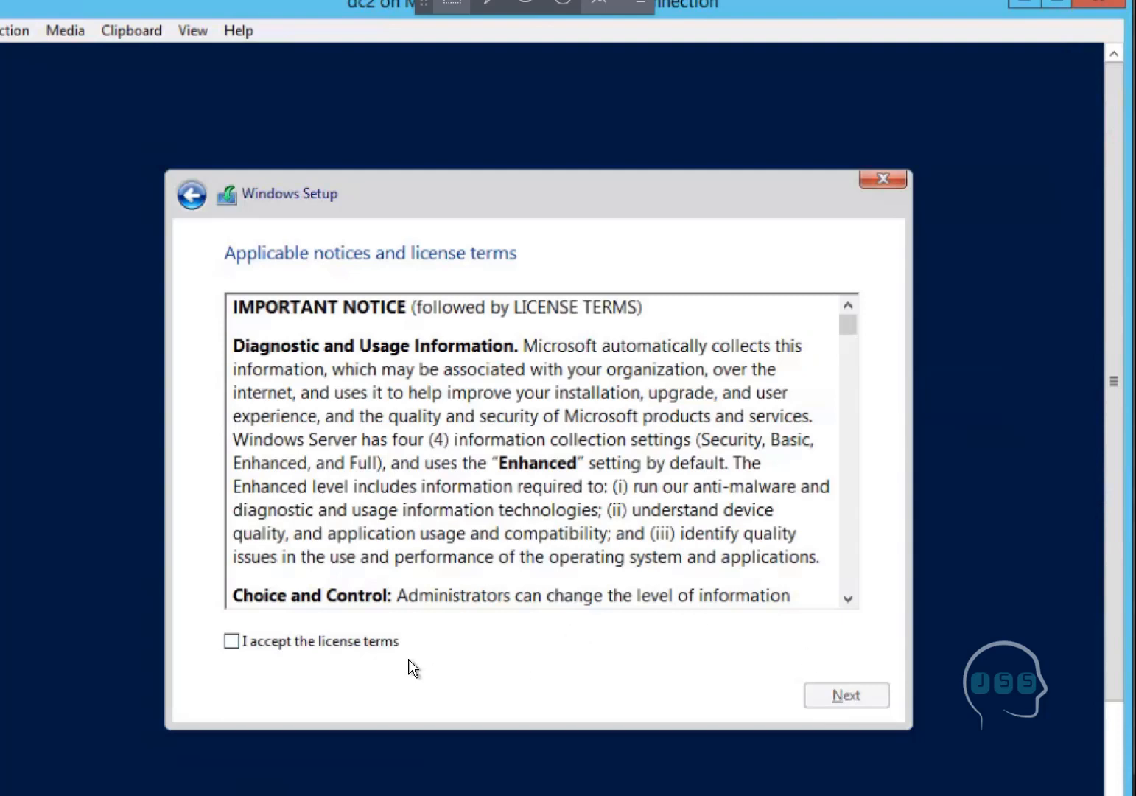
# Step: Accept the license terms and run a custom, Windows-only installation on Drive 0 Unallocated Space
pyautogui.click(377, 648)
pyautogui.click(855, 700)
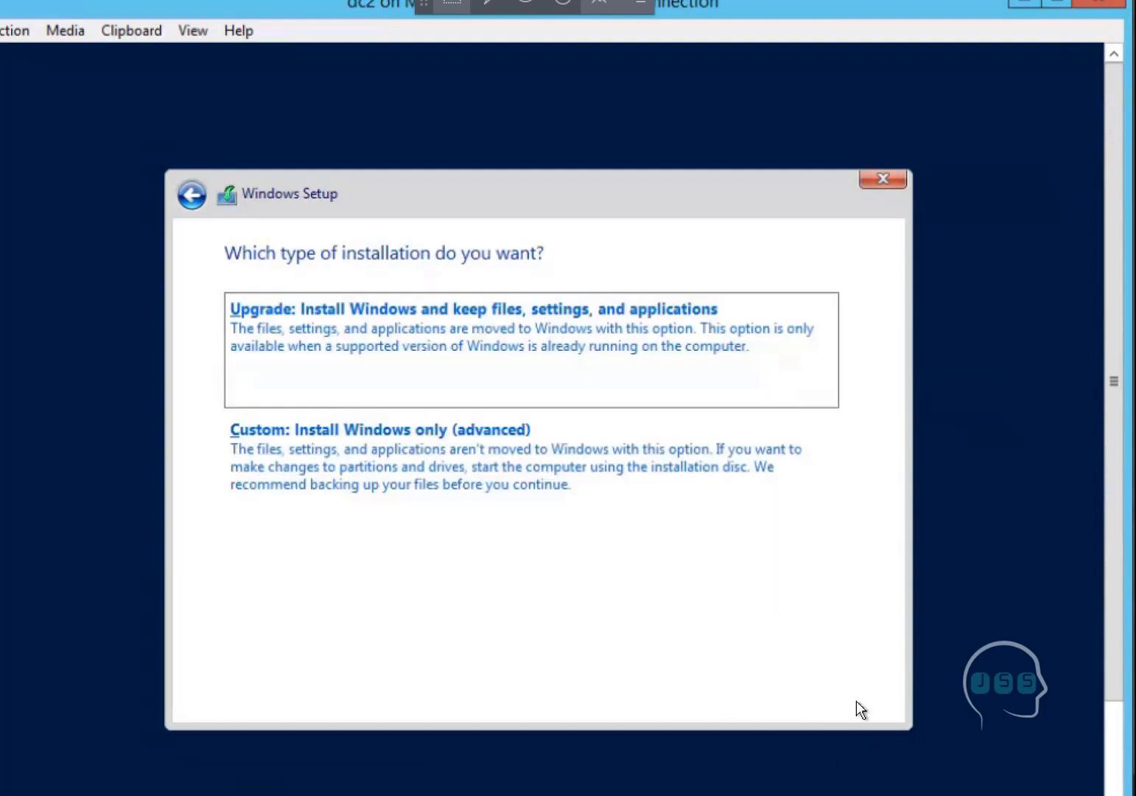
pyautogui.click(424, 462)
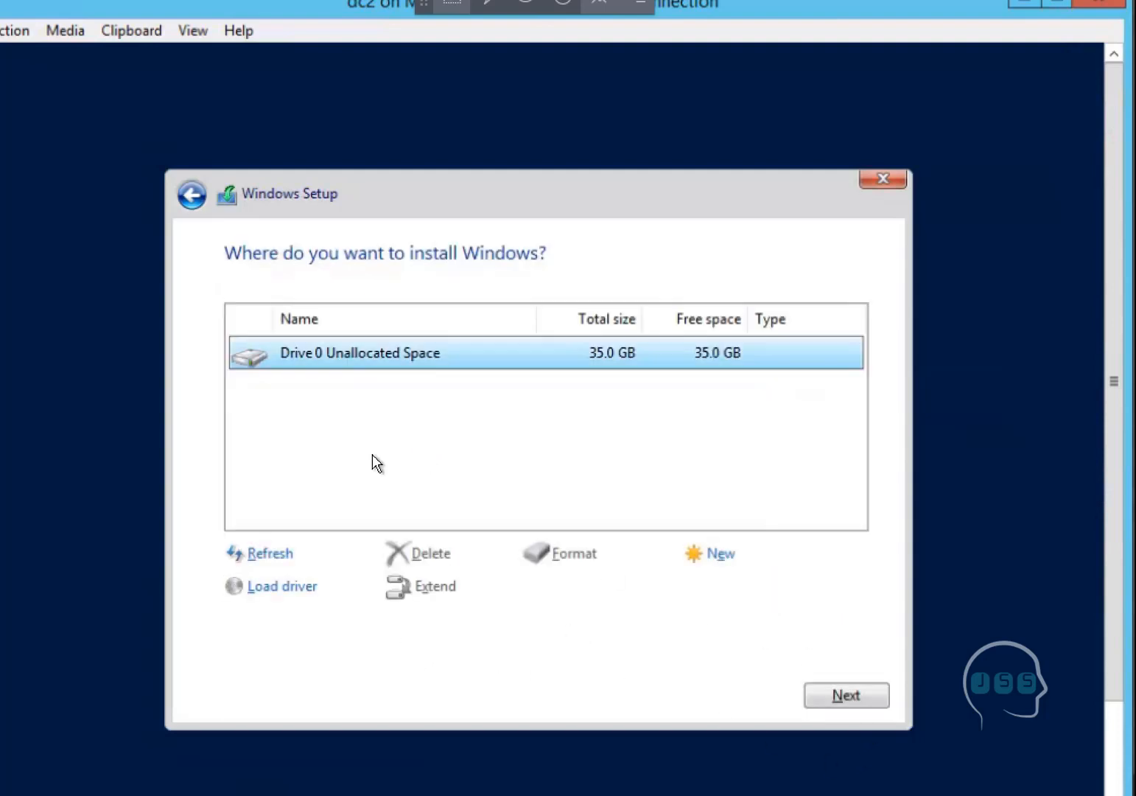
pyautogui.click(847, 705)
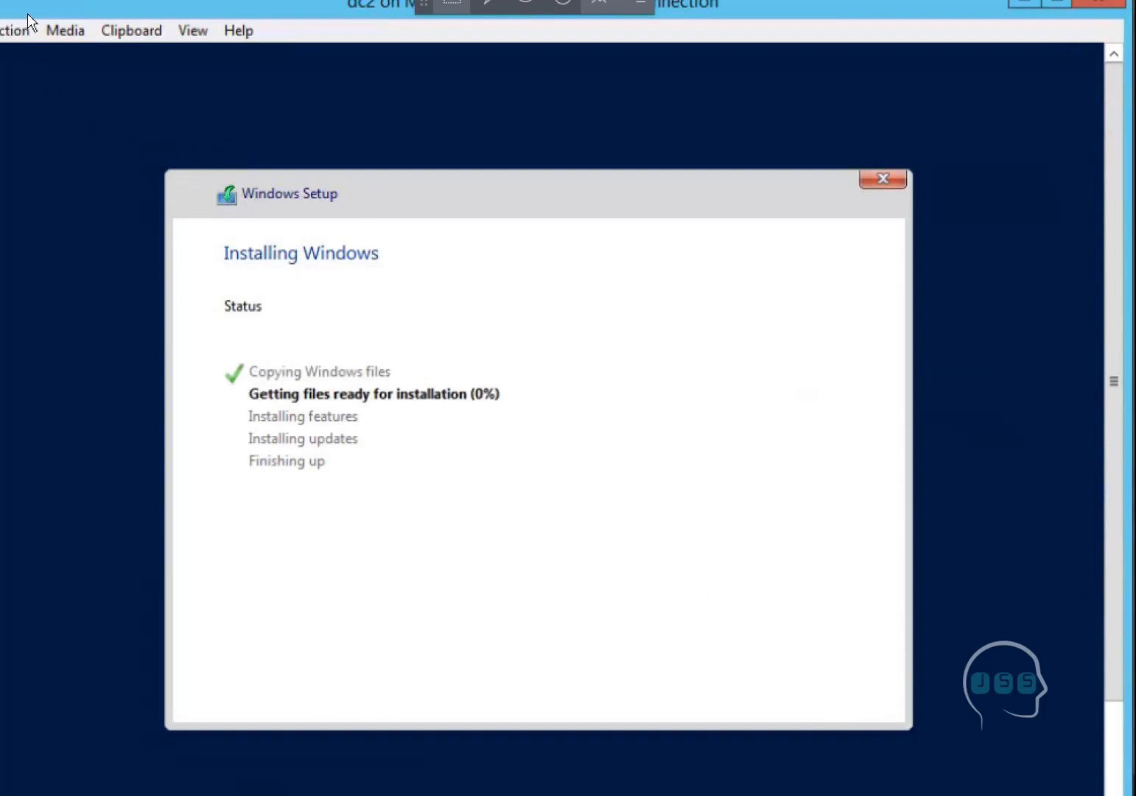
pyautogui.moveTo(20, 13); pyautogui.dragTo(0, 76)
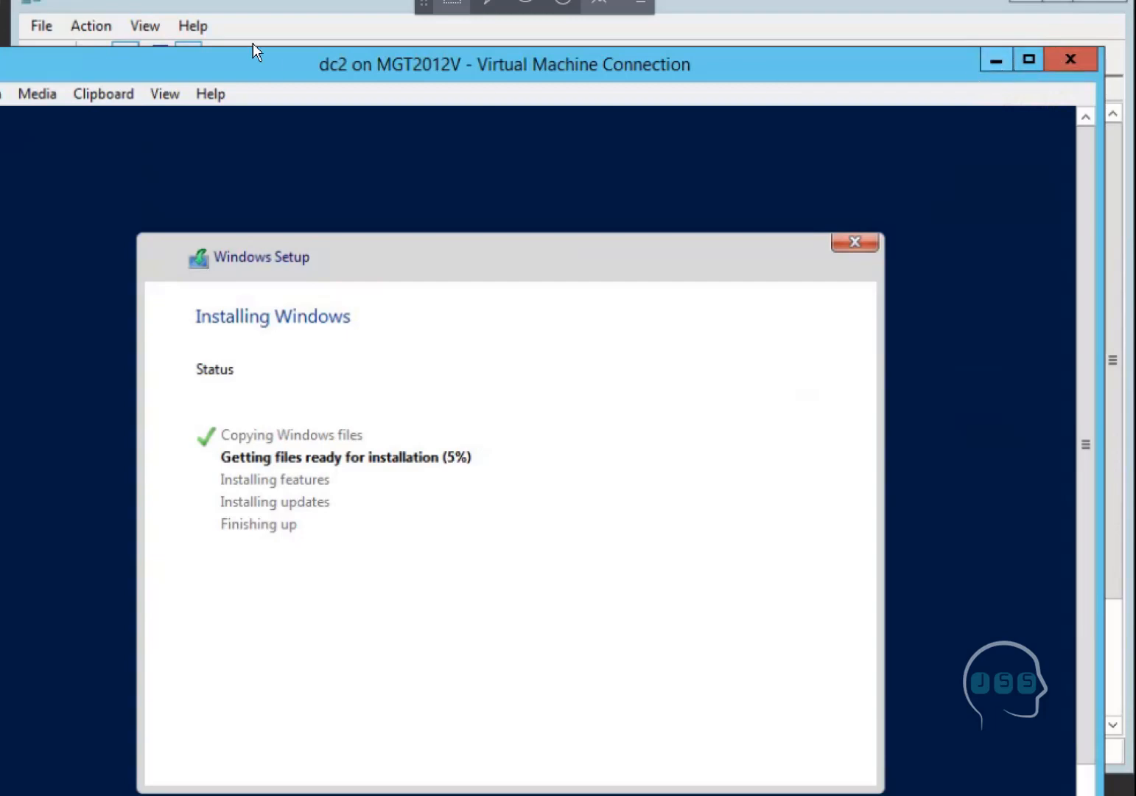
pyautogui.moveTo(227, 80); pyautogui.dragTo(296, 78)
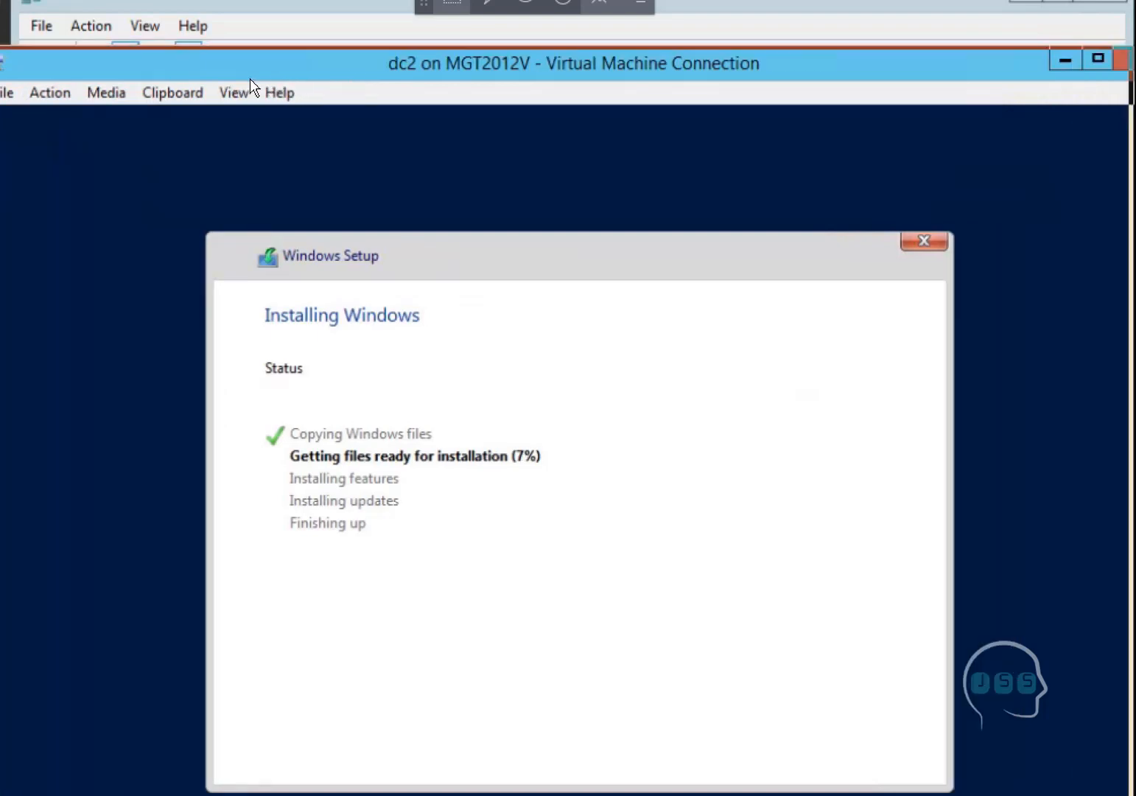
pyautogui.moveTo(250, 78); pyautogui.dragTo(241, 68)
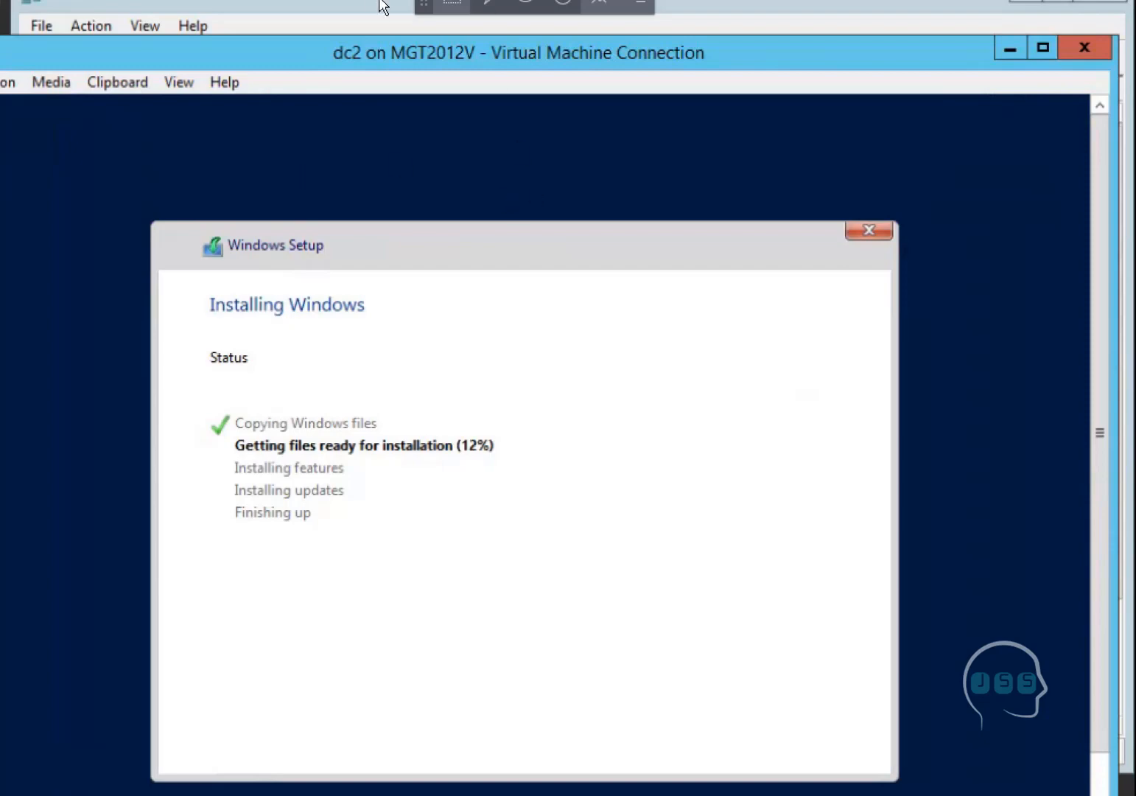
# Step: Minimize the dc2 connection window and maximize Hyper-V Manager
pyautogui.moveTo(185, 56); pyautogui.dragTo(241, 46)
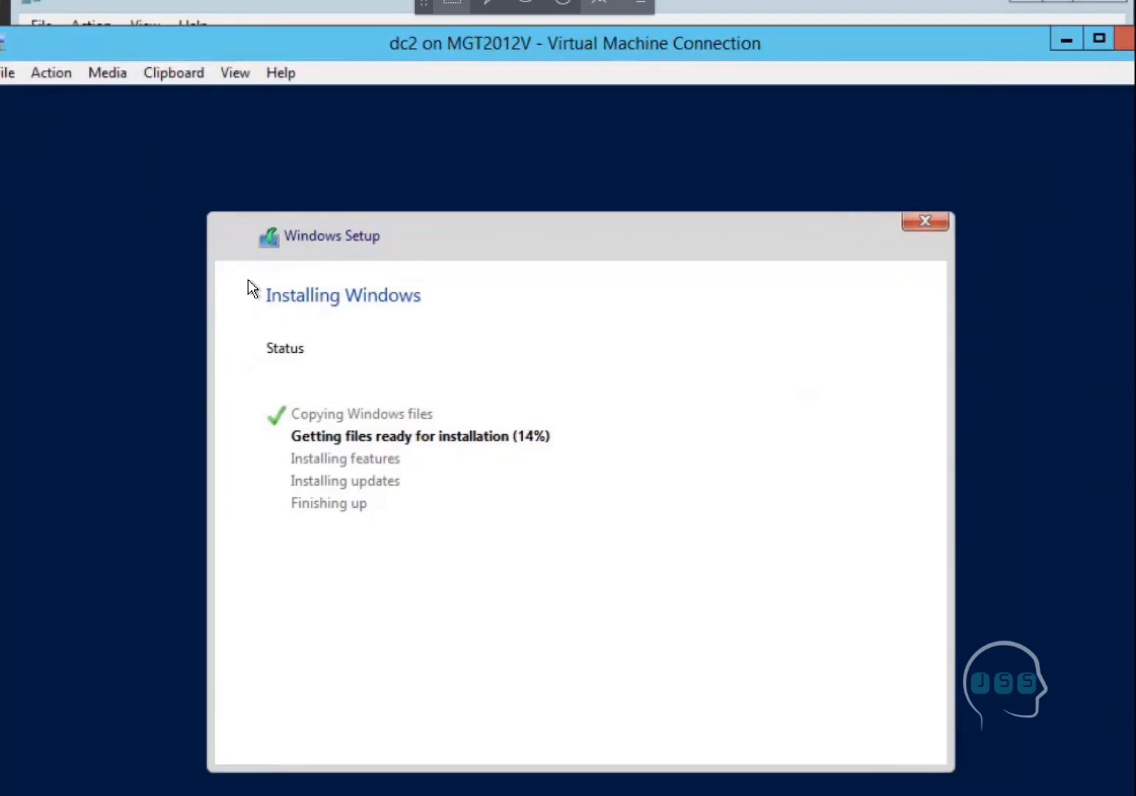
pyautogui.moveTo(982, 39); pyautogui.dragTo(875, 38)
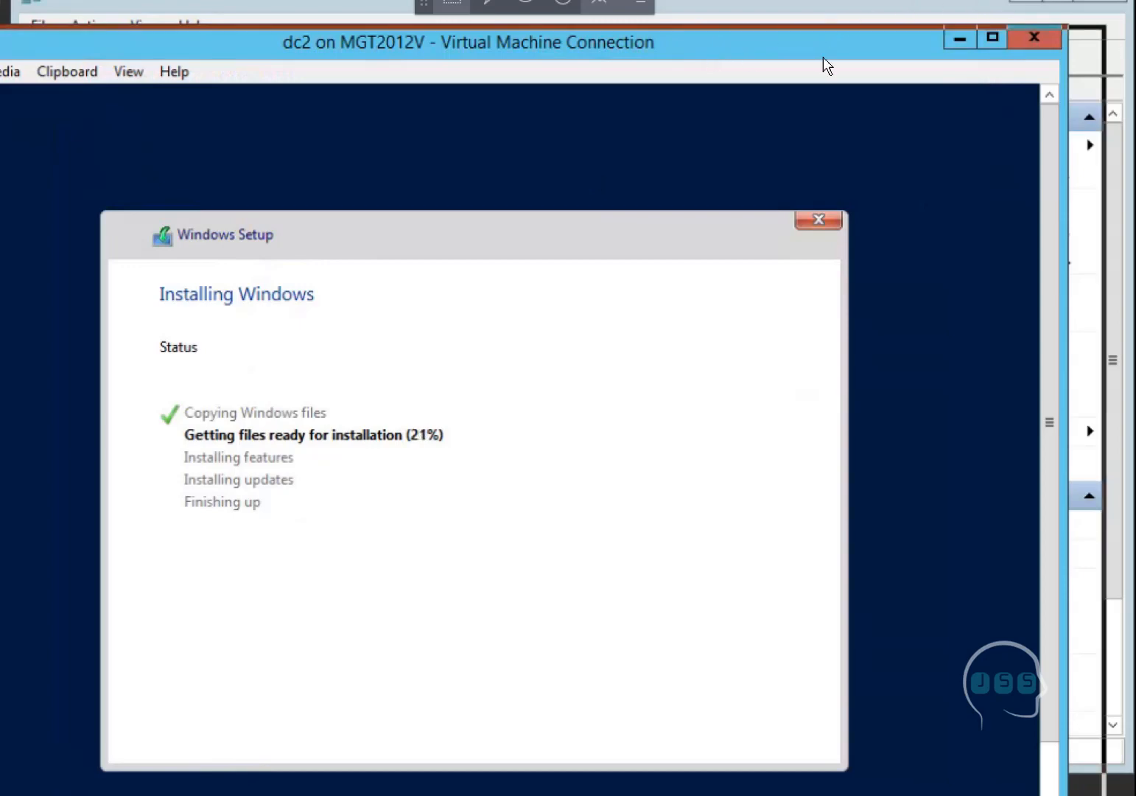
pyautogui.moveTo(823, 57); pyautogui.dragTo(668, 63)
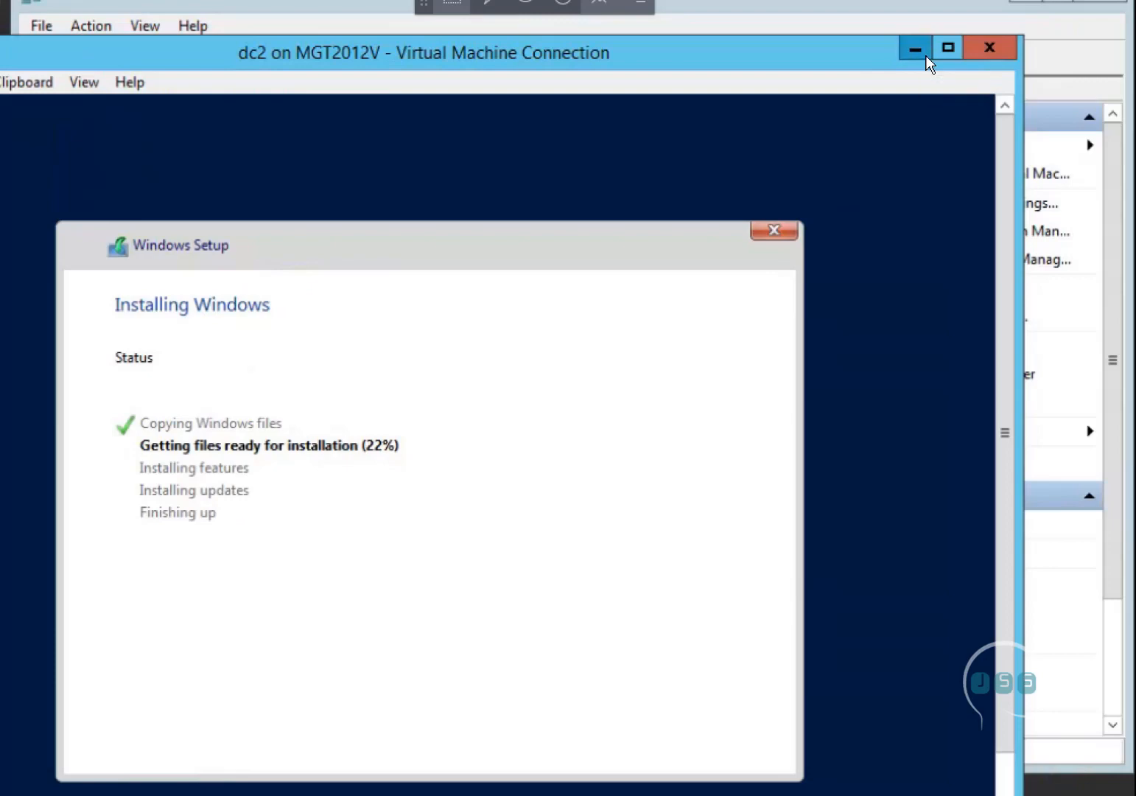
pyautogui.click(926, 55)
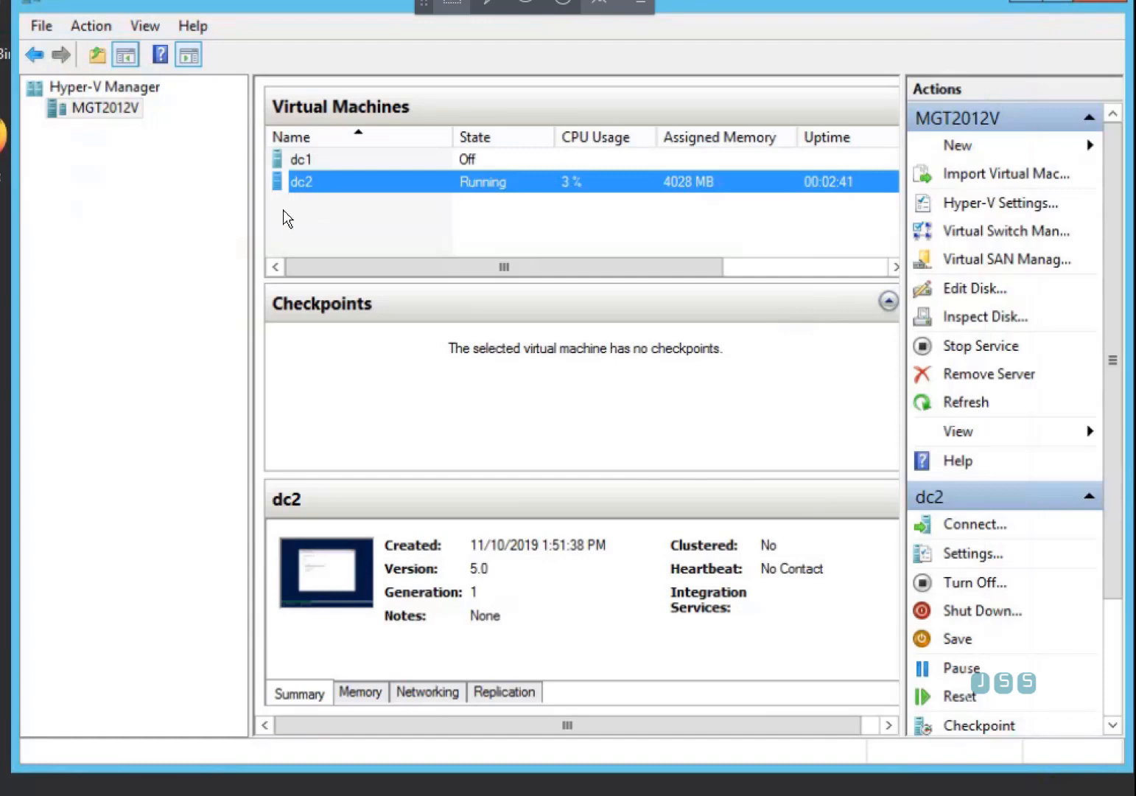
pyautogui.click(1058, 1)
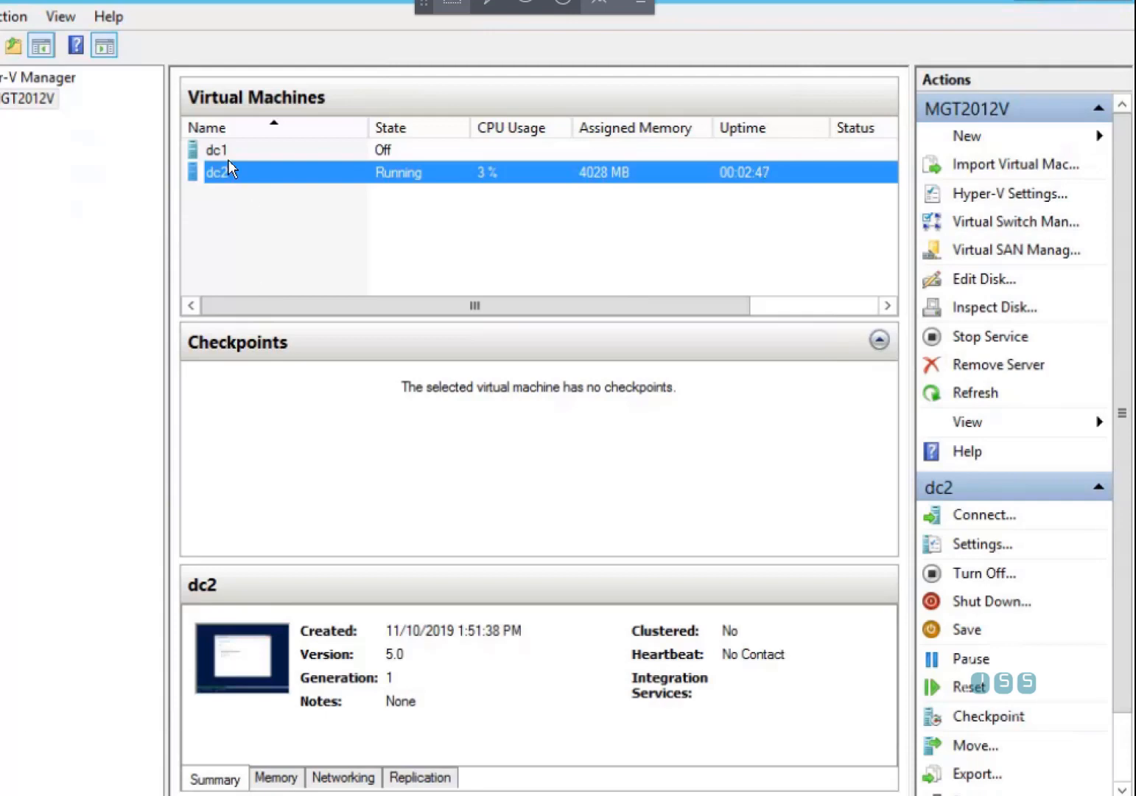
# Step: Reconnect to the running dc2 virtual machine and check the progress of its Windows Server installation
pyautogui.rightClick(213, 174)
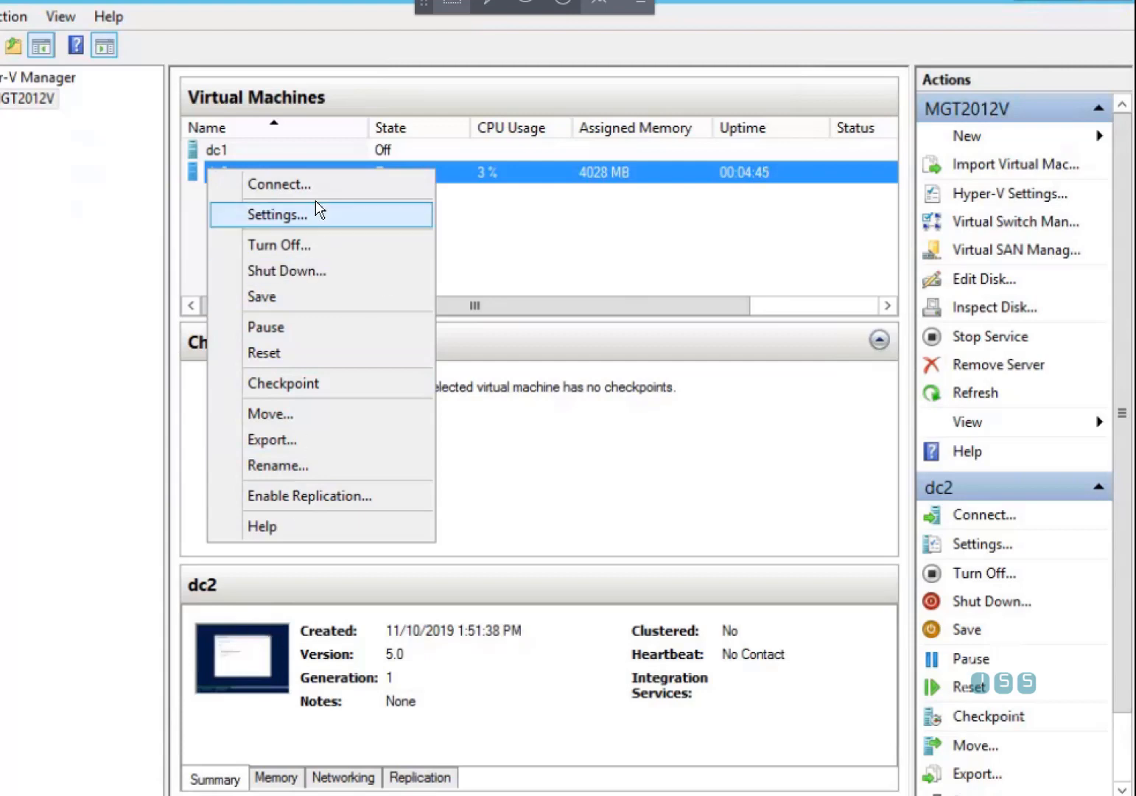
pyautogui.click(481, 241)
pyautogui.click(228, 180)
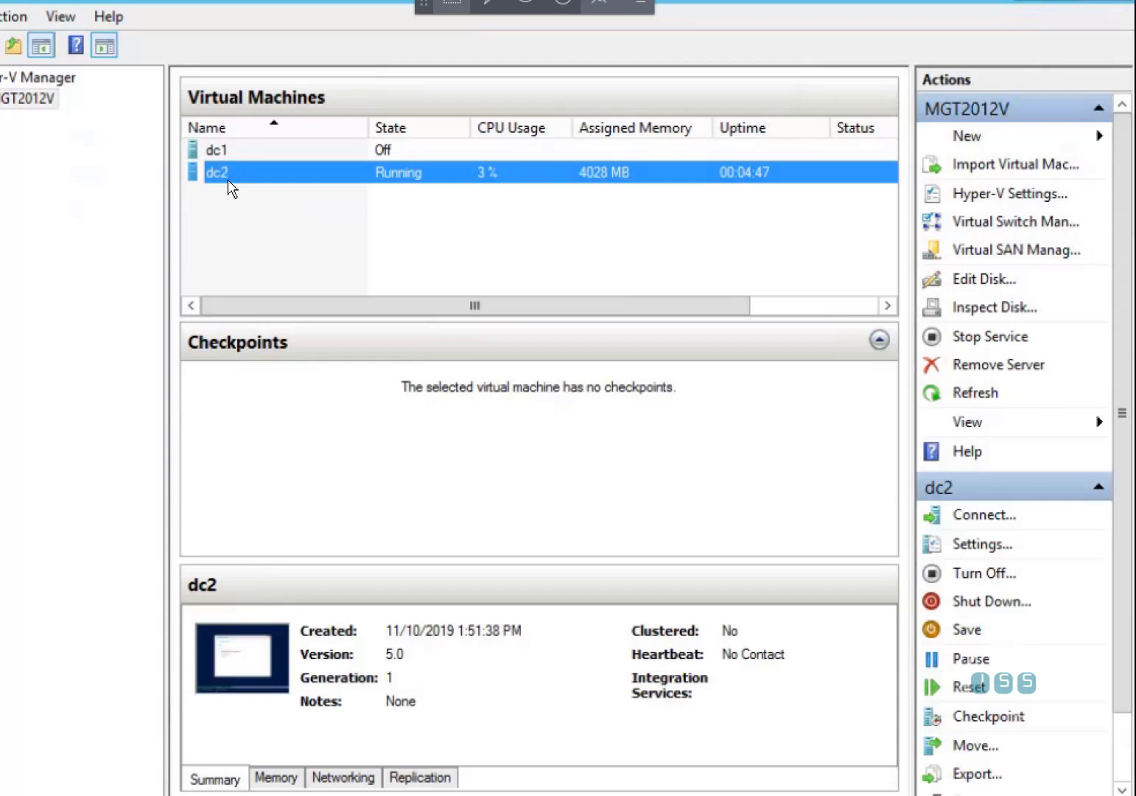
pyautogui.rightClick(228, 182)
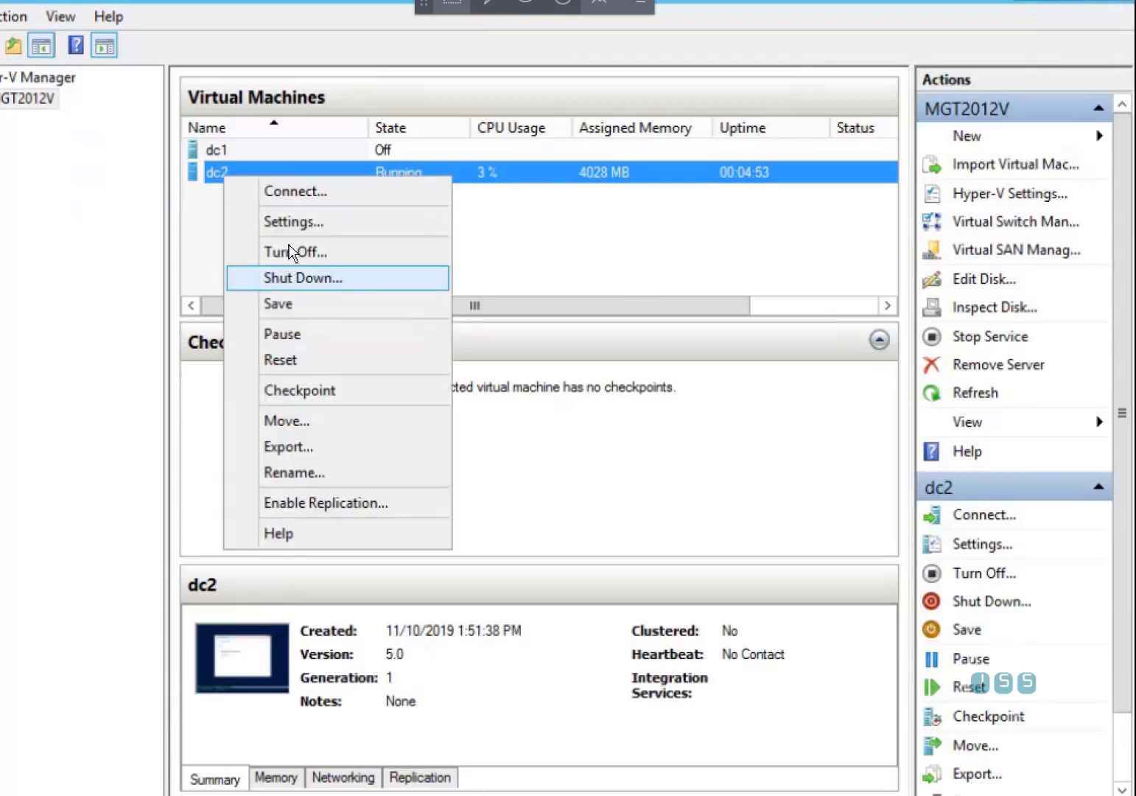
pyautogui.click(295, 194)
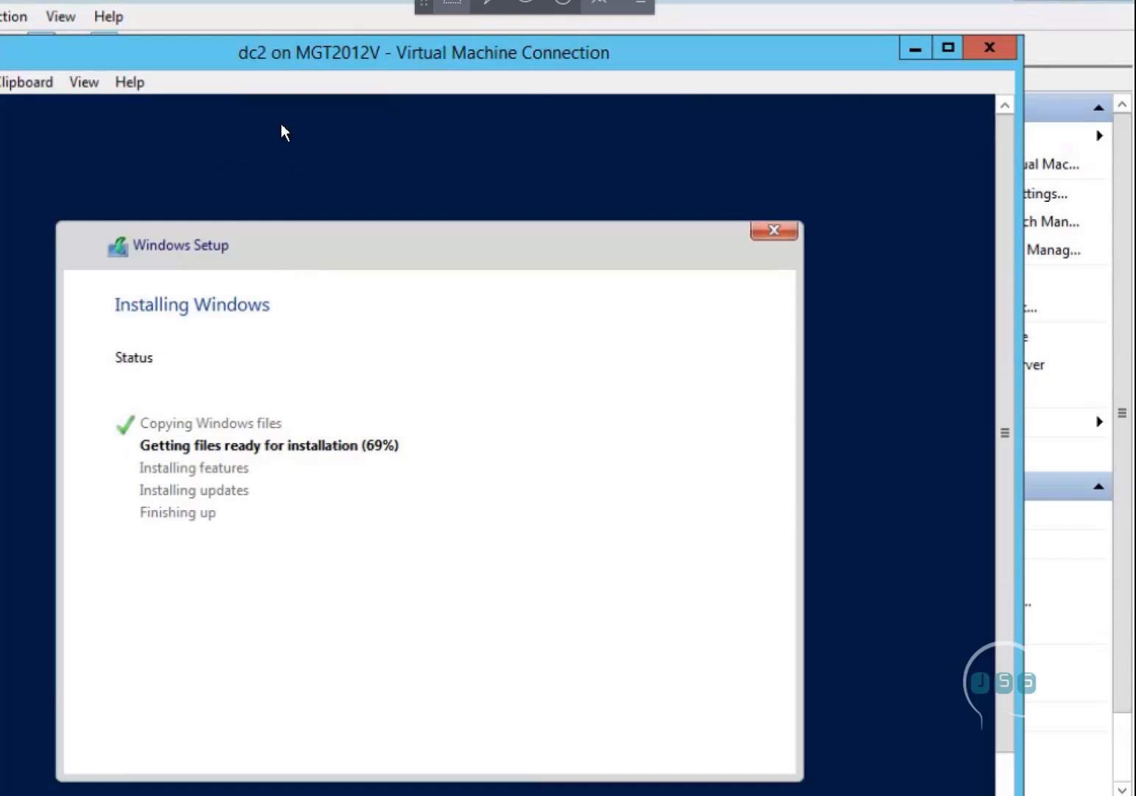
pyautogui.moveTo(215, 64); pyautogui.dragTo(245, 46)
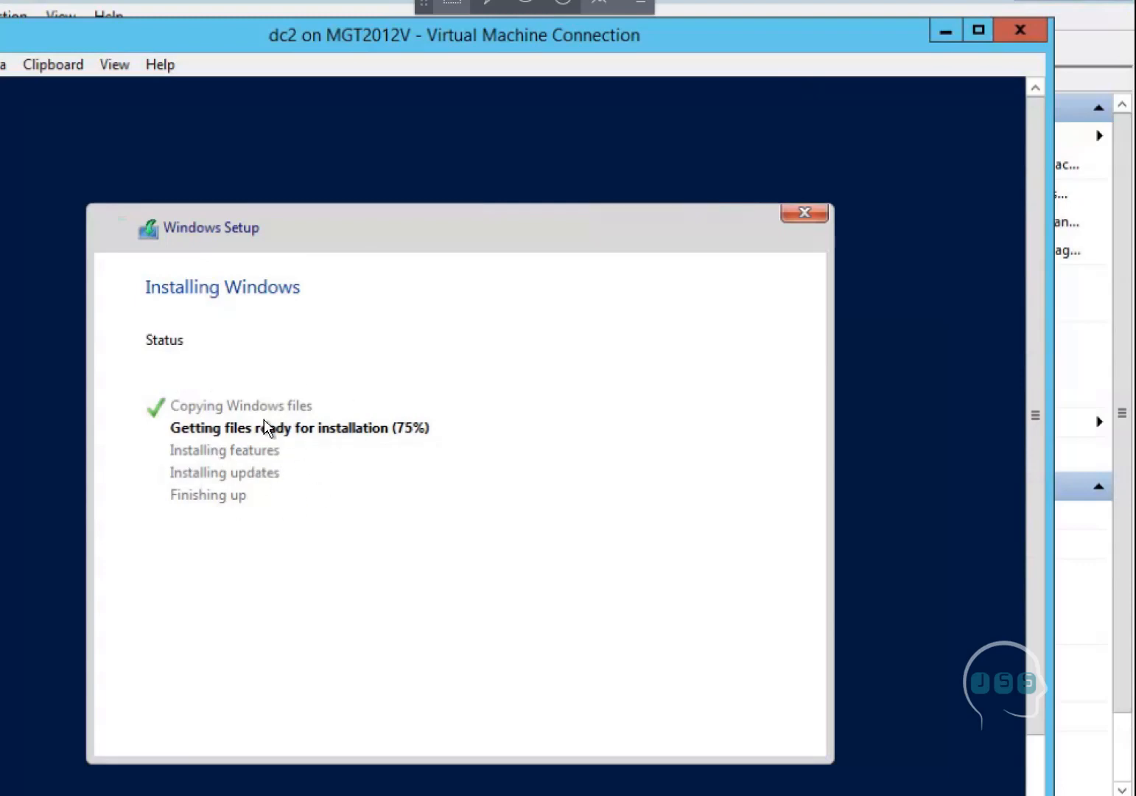
pyautogui.moveTo(101, 51); pyautogui.dragTo(183, 50)
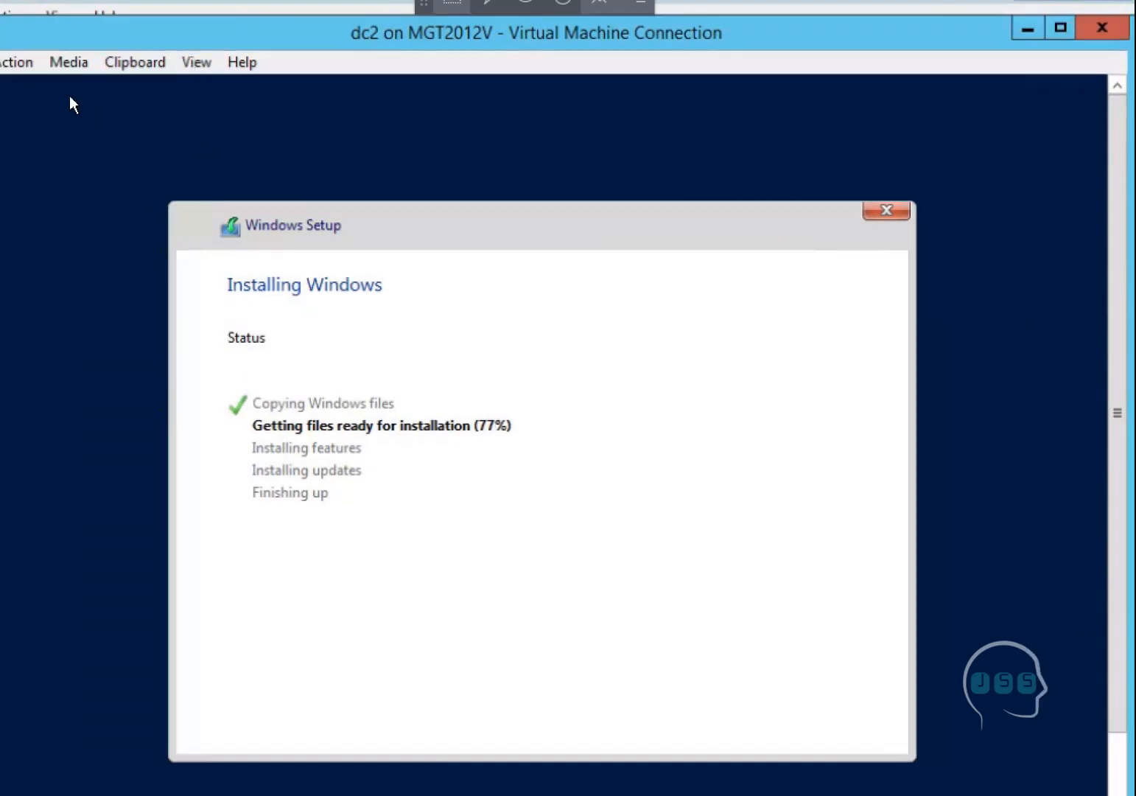
pyautogui.moveTo(39, 34); pyautogui.dragTo(89, 29)
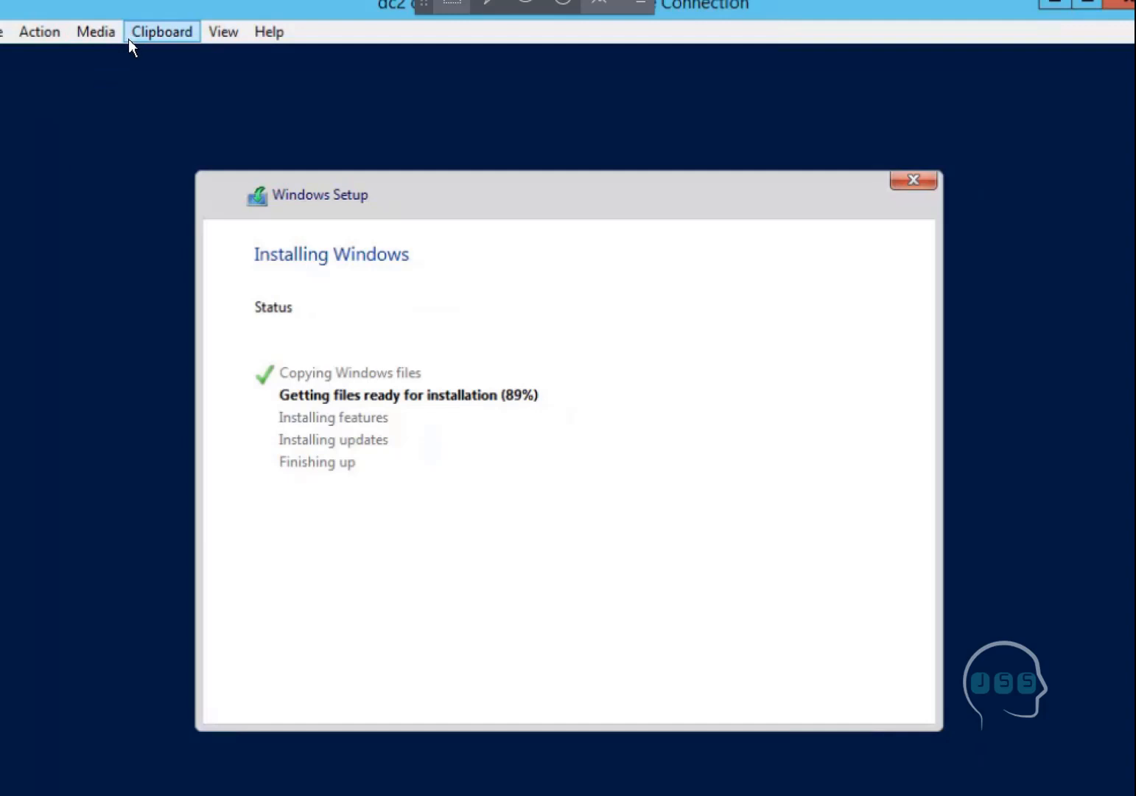
# Step: Move the dc2 connection window clear of the virtual machine list and minimize it
pyautogui.moveTo(96, 5); pyautogui.dragTo(77, 65)
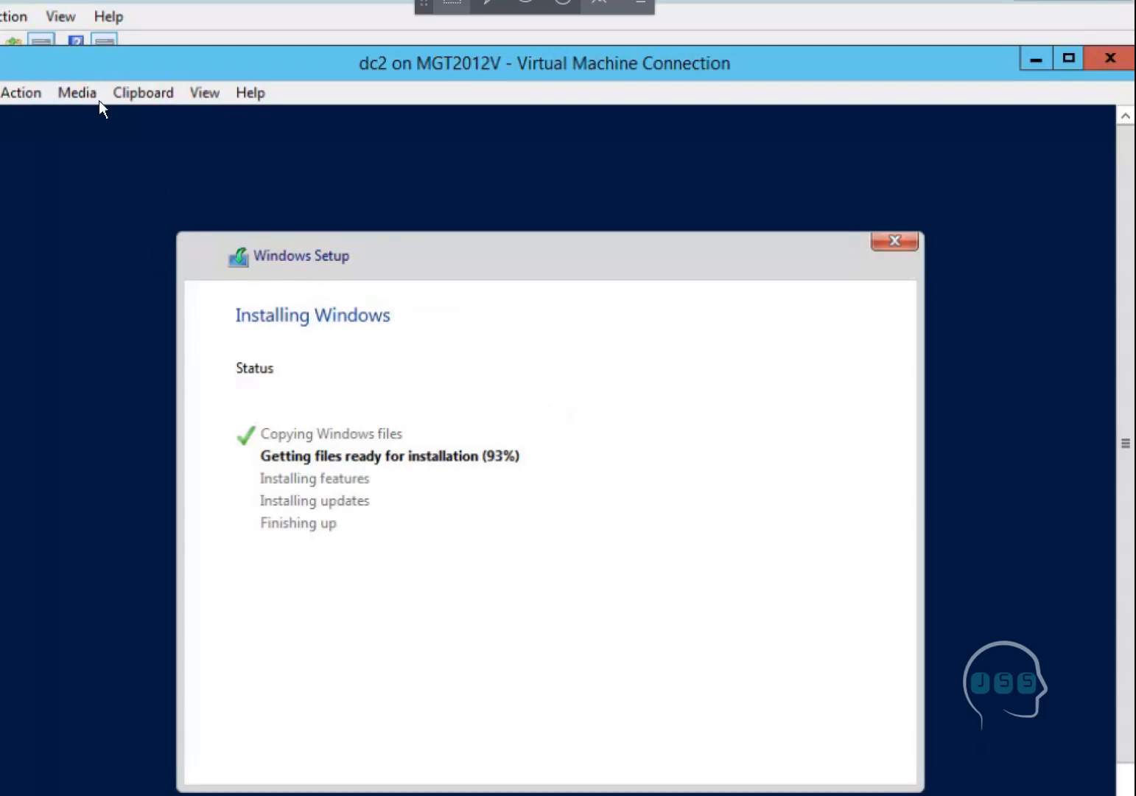
pyautogui.moveTo(92, 66); pyautogui.dragTo(135, 217)
pyautogui.click(134, 246)
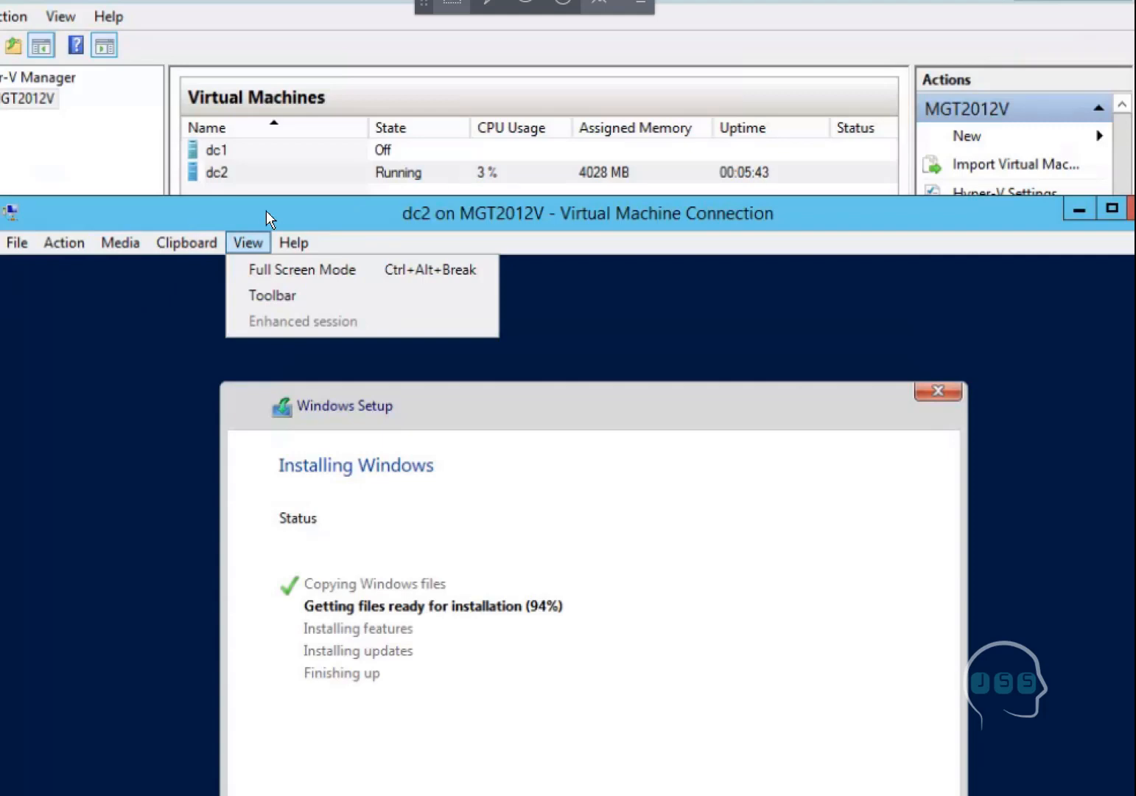
pyautogui.moveTo(266, 212); pyautogui.dragTo(204, 187)
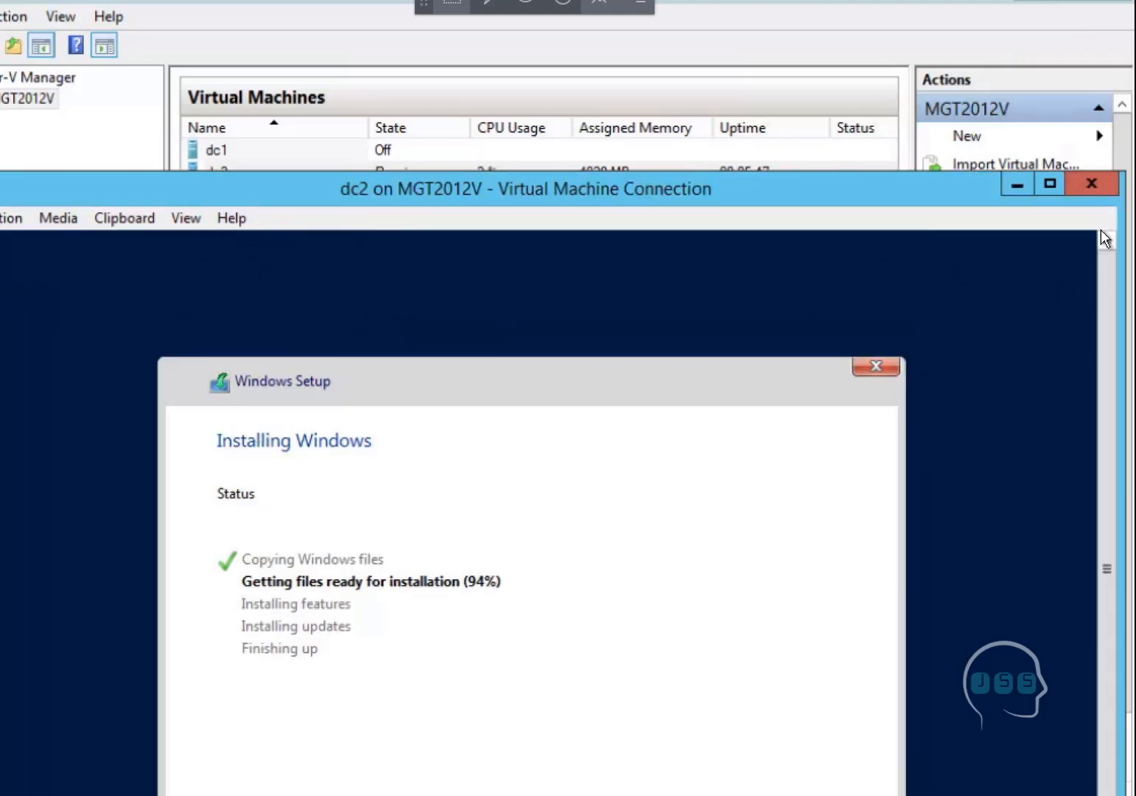
pyautogui.click(1017, 184)
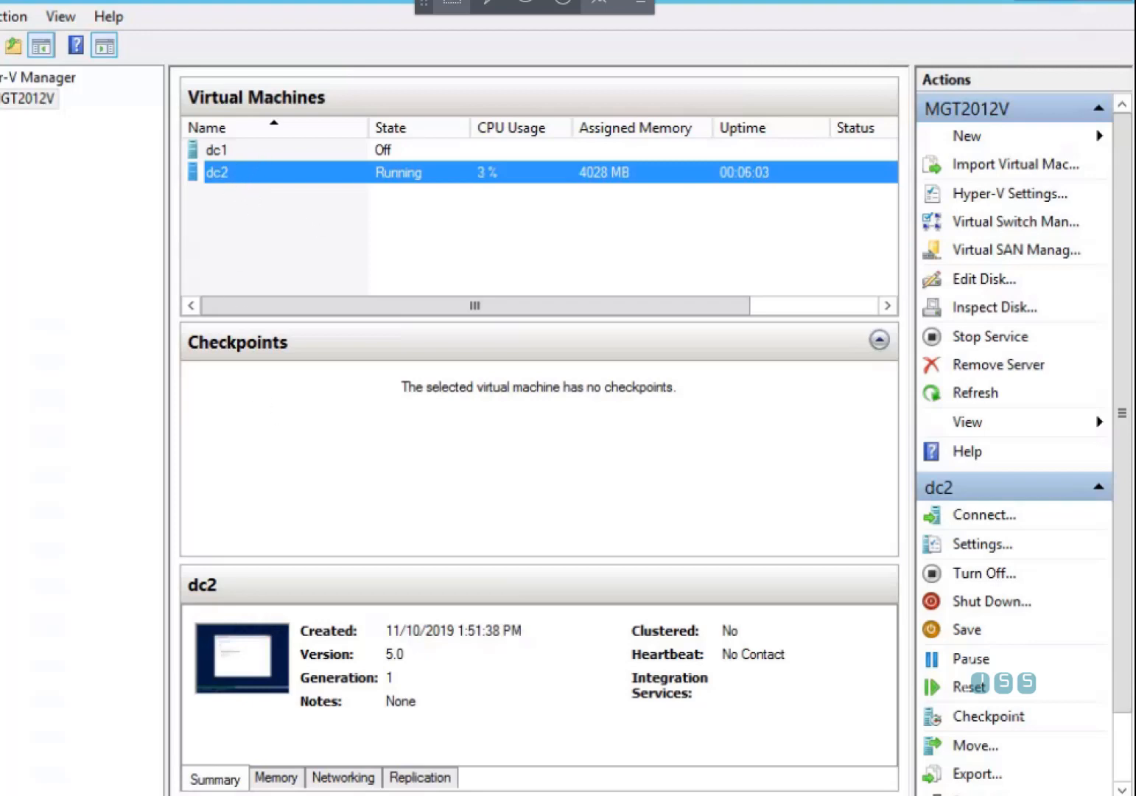
# Step: Browse in File Explorer to C:\vms\dc2\Virtual Hard Disks and select the dc2 disk image to view its size
pyautogui.click(184, 794)
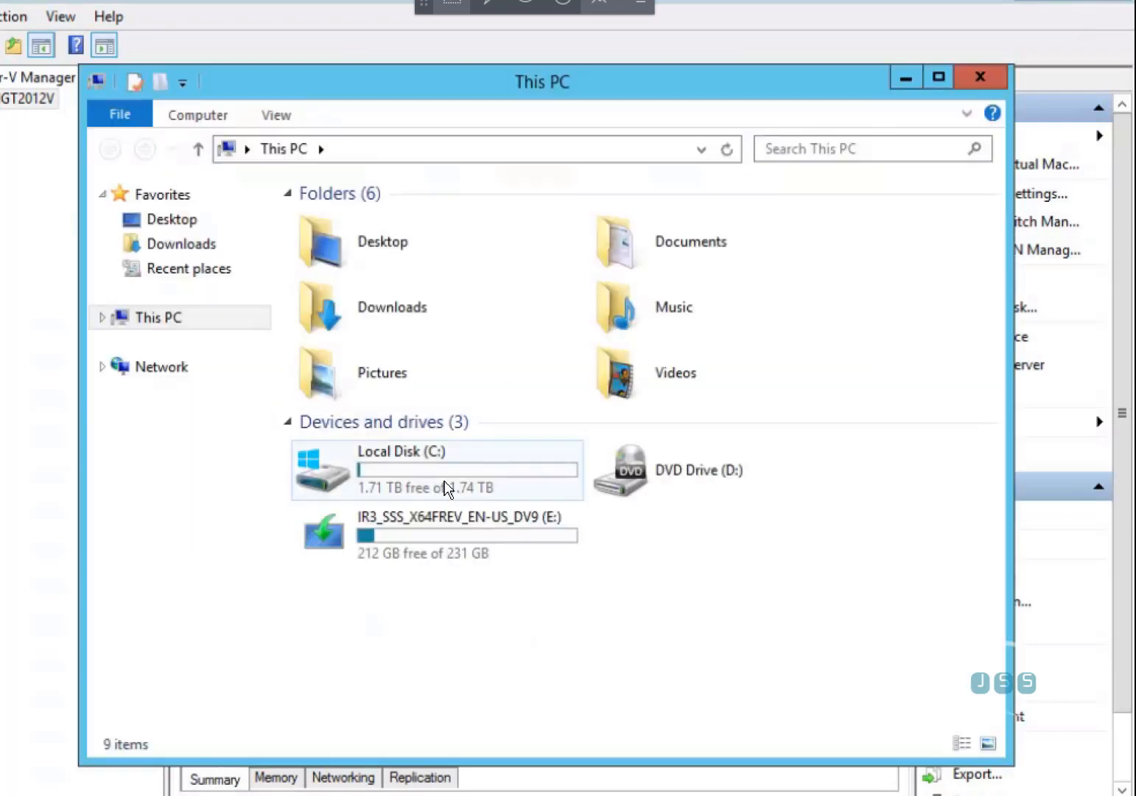
pyautogui.doubleClick(445, 489)
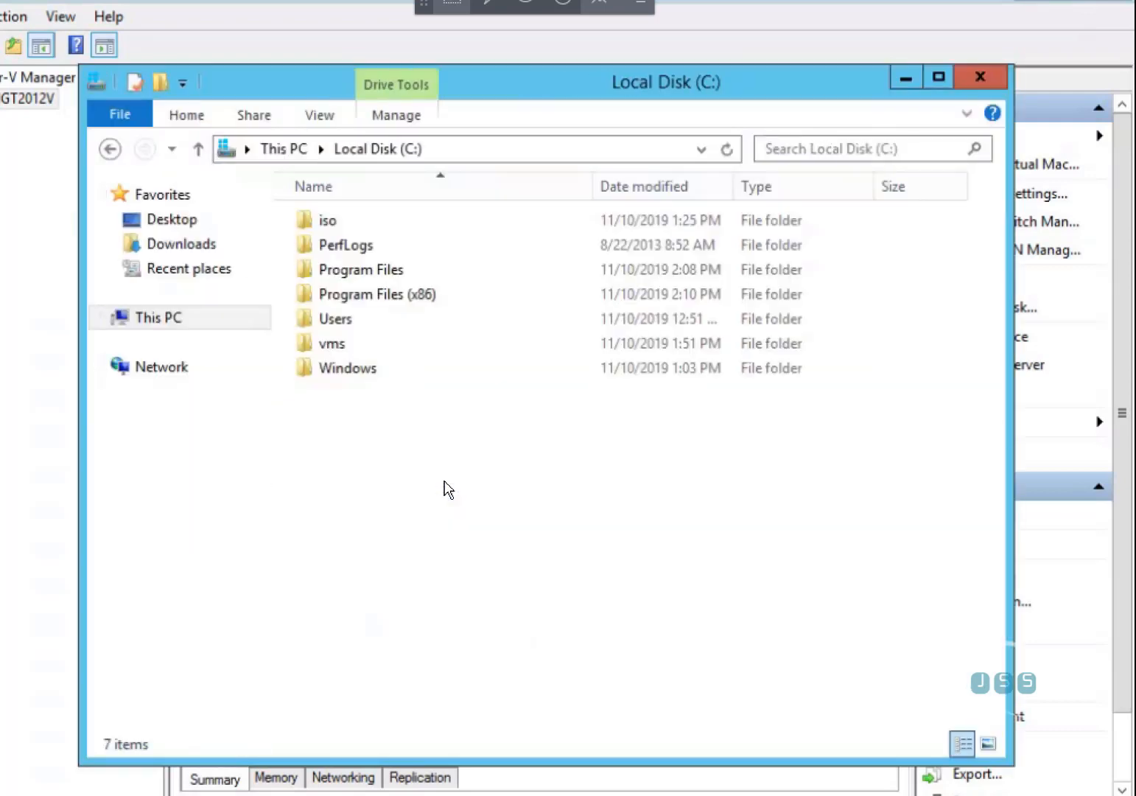
pyautogui.doubleClick(340, 343)
pyautogui.doubleClick(351, 250)
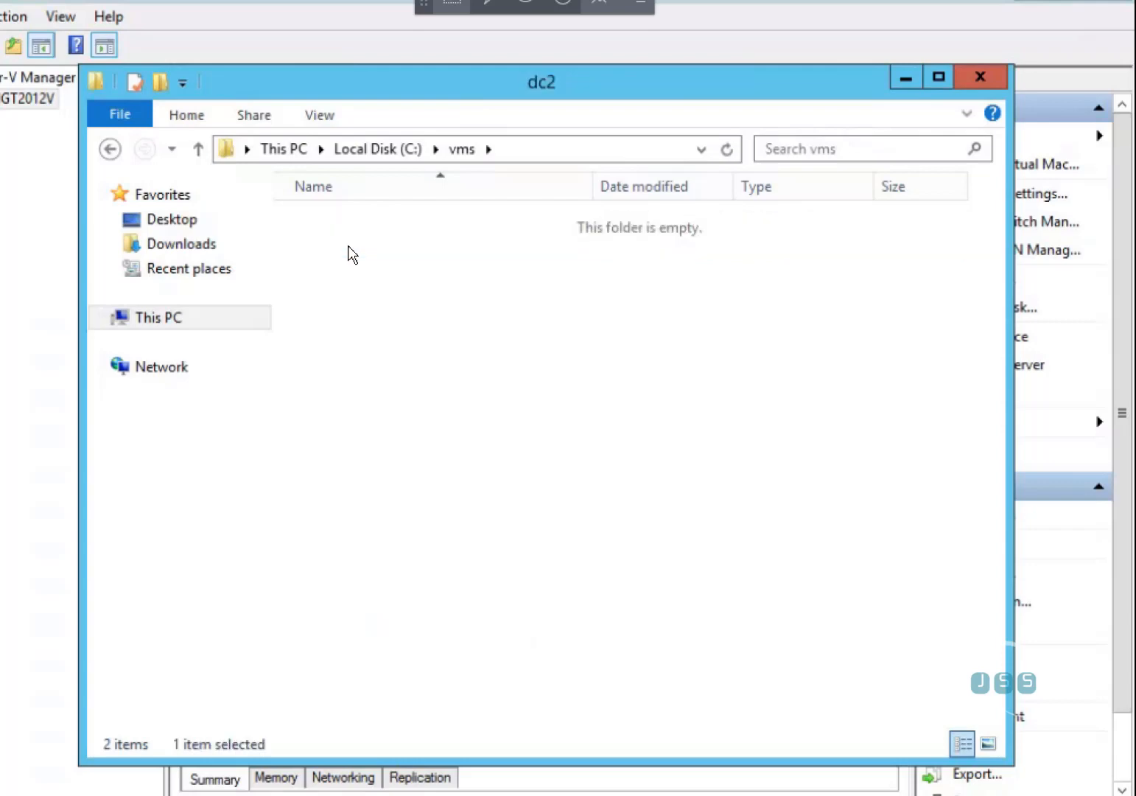
pyautogui.doubleClick(390, 233)
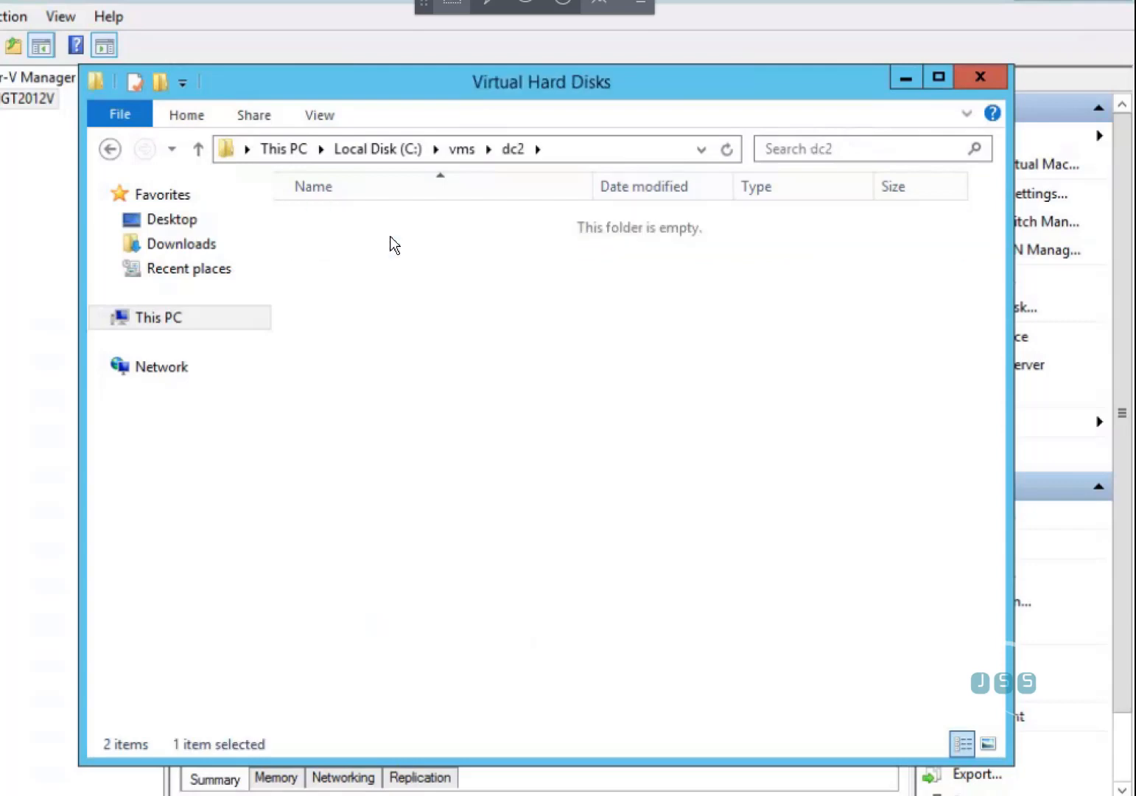
pyautogui.click(341, 227)
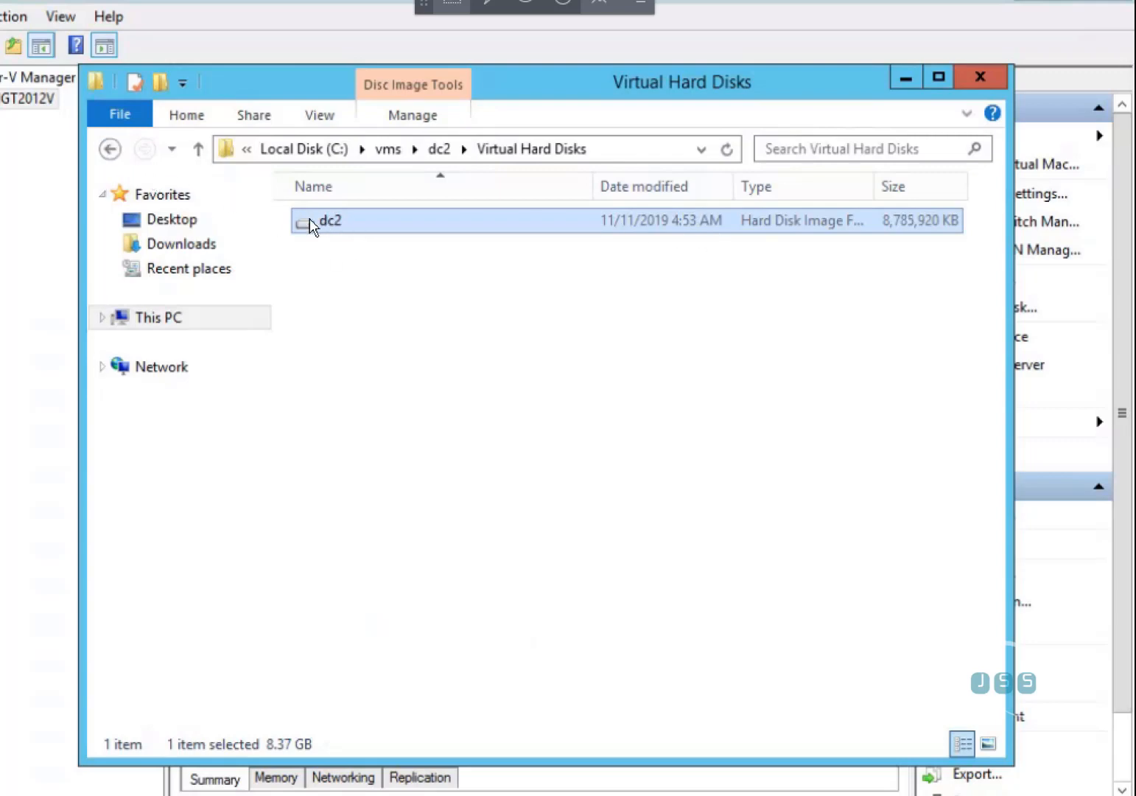
# Step: Return to the C:\vms folder and create a new folder named copyfromhere in it
pyautogui.click(109, 149)
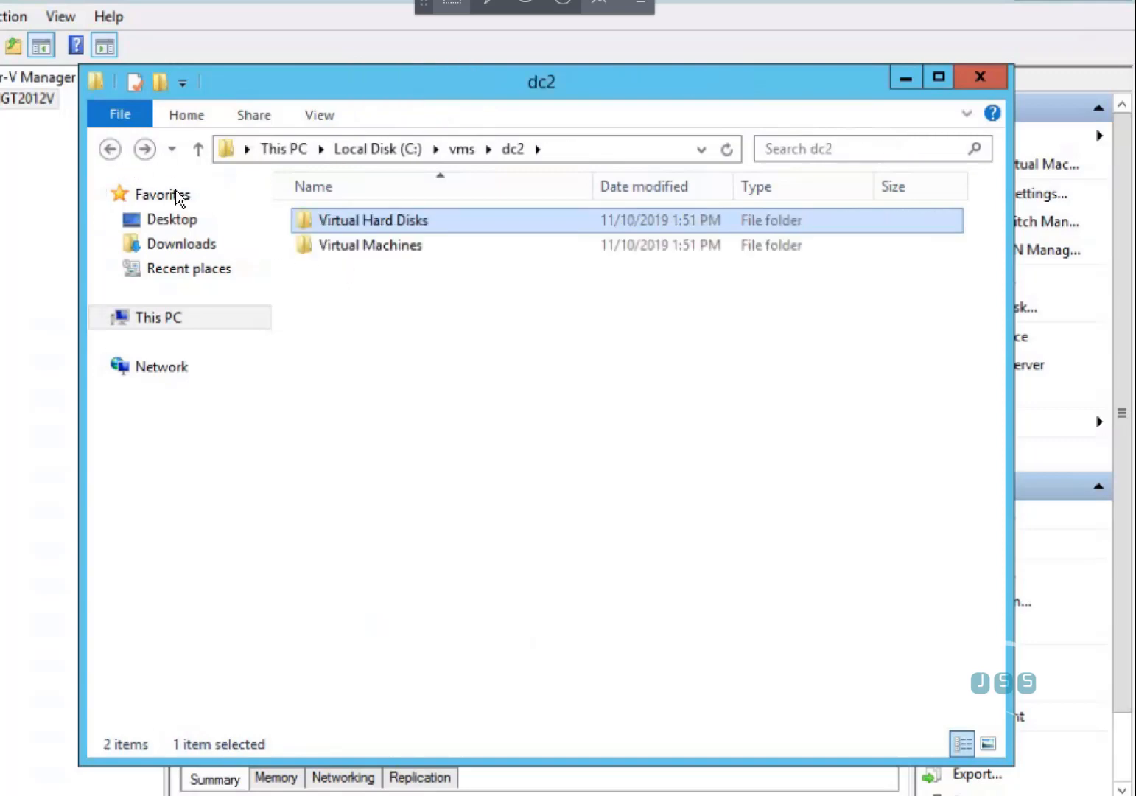
pyautogui.click(109, 149)
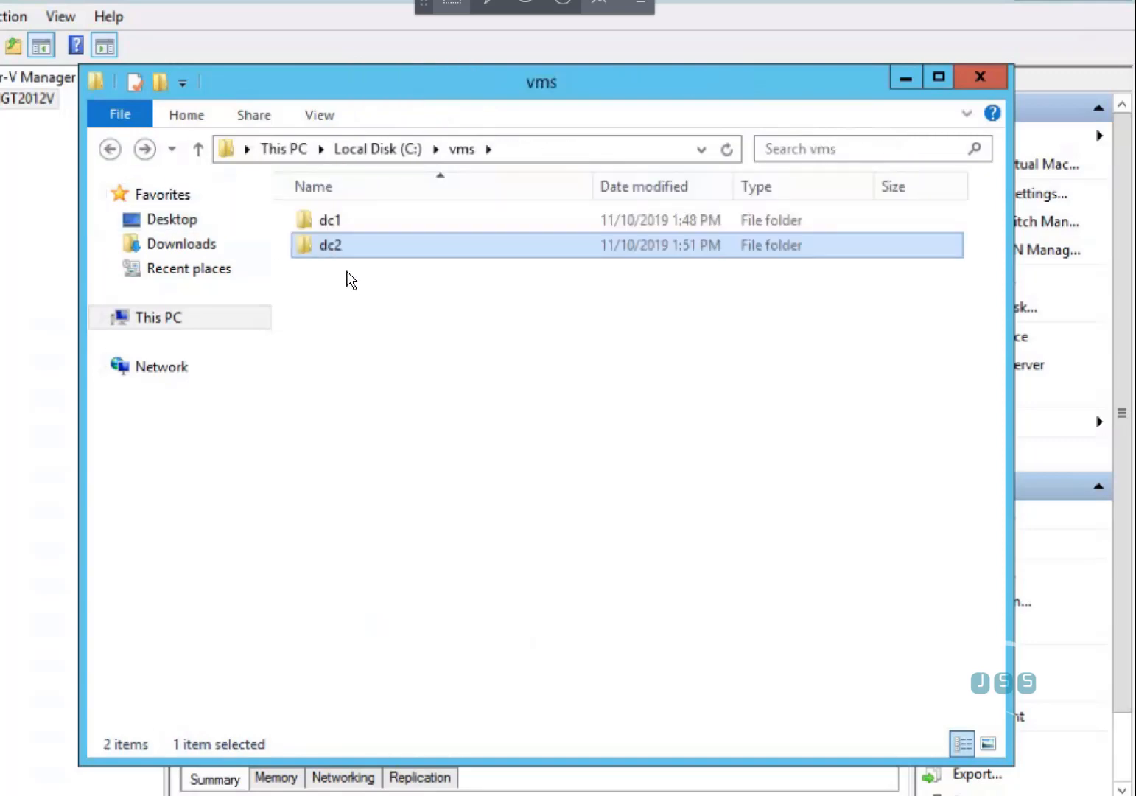
pyautogui.rightClick(344, 270)
pyautogui.moveTo(465, 512)
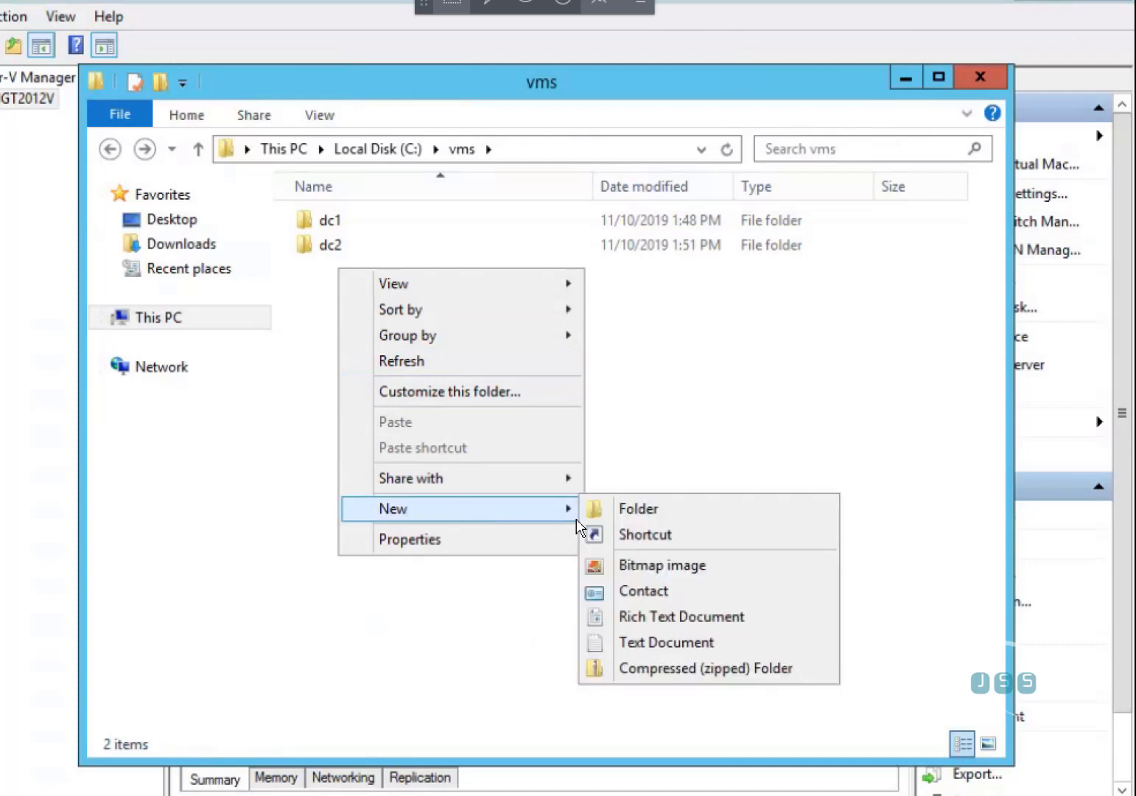
pyautogui.click(627, 520)
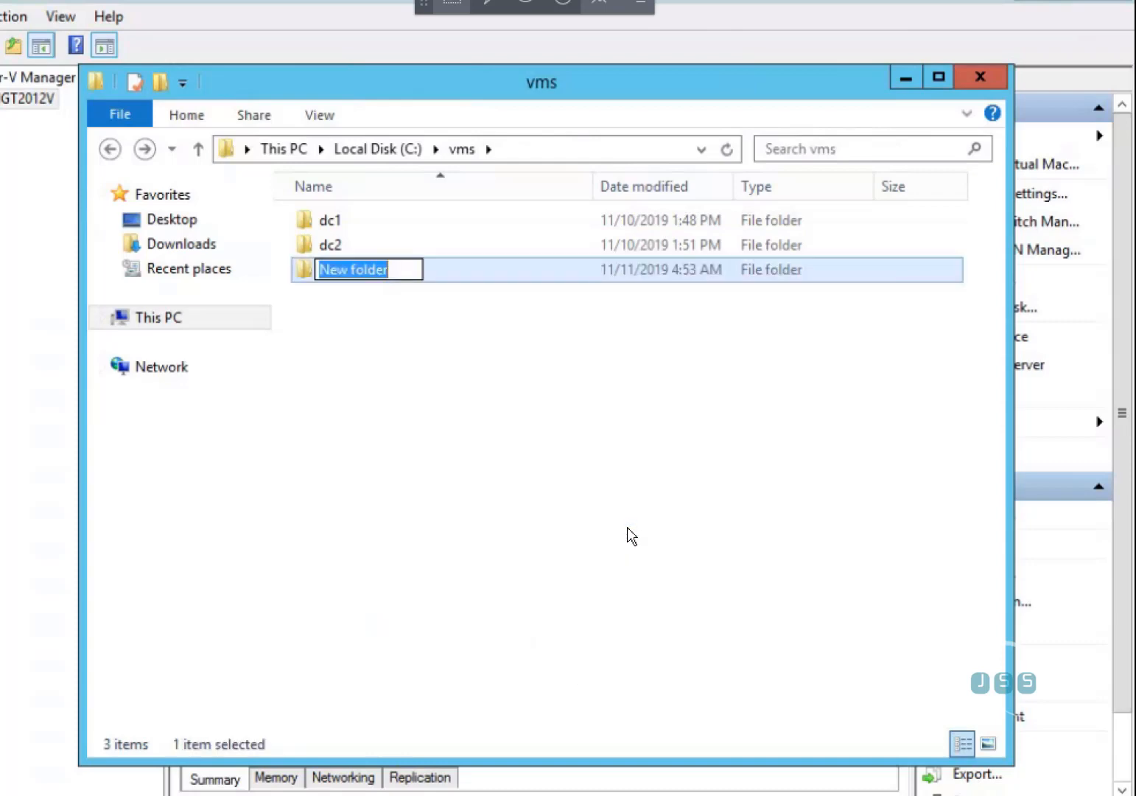
pyautogui.write('copyfrm')
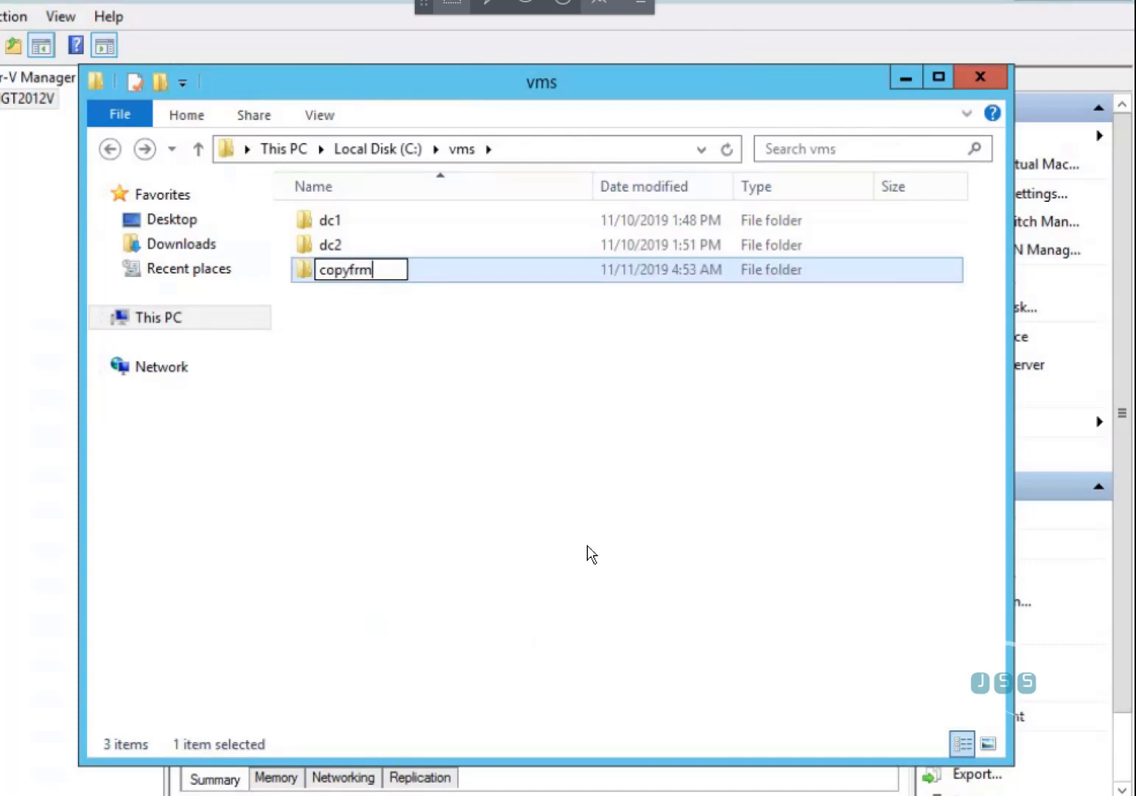
pyautogui.press('BackSpace')
pyautogui.write('omhere')
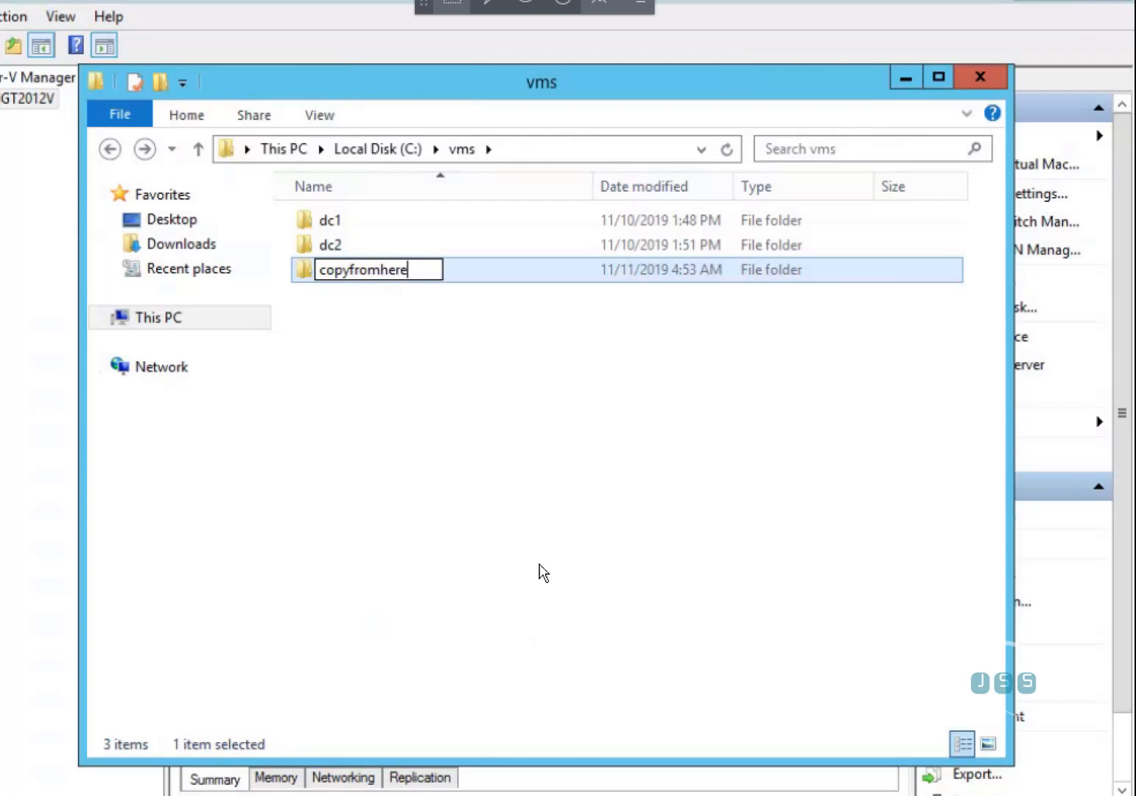
pyautogui.press('Return')
pyautogui.click(392, 327)
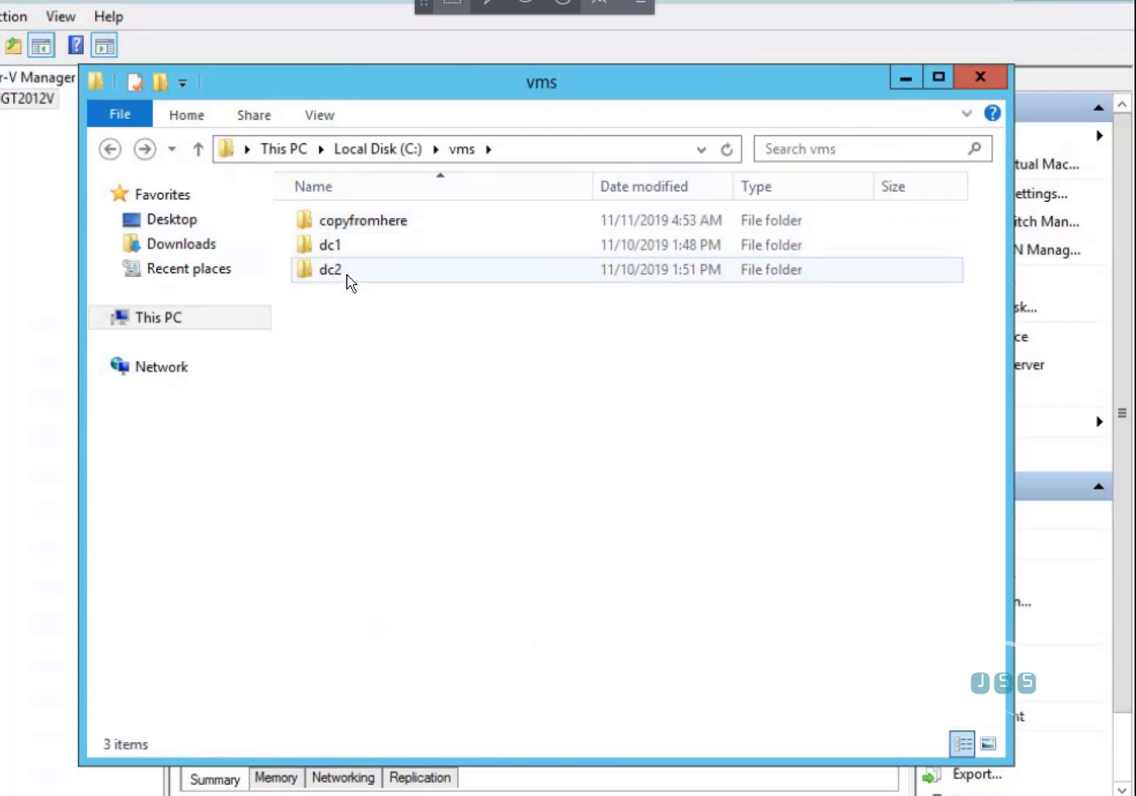
# Step: Create another new folder named dc3 in C:\vms
pyautogui.moveTo(351, 282)
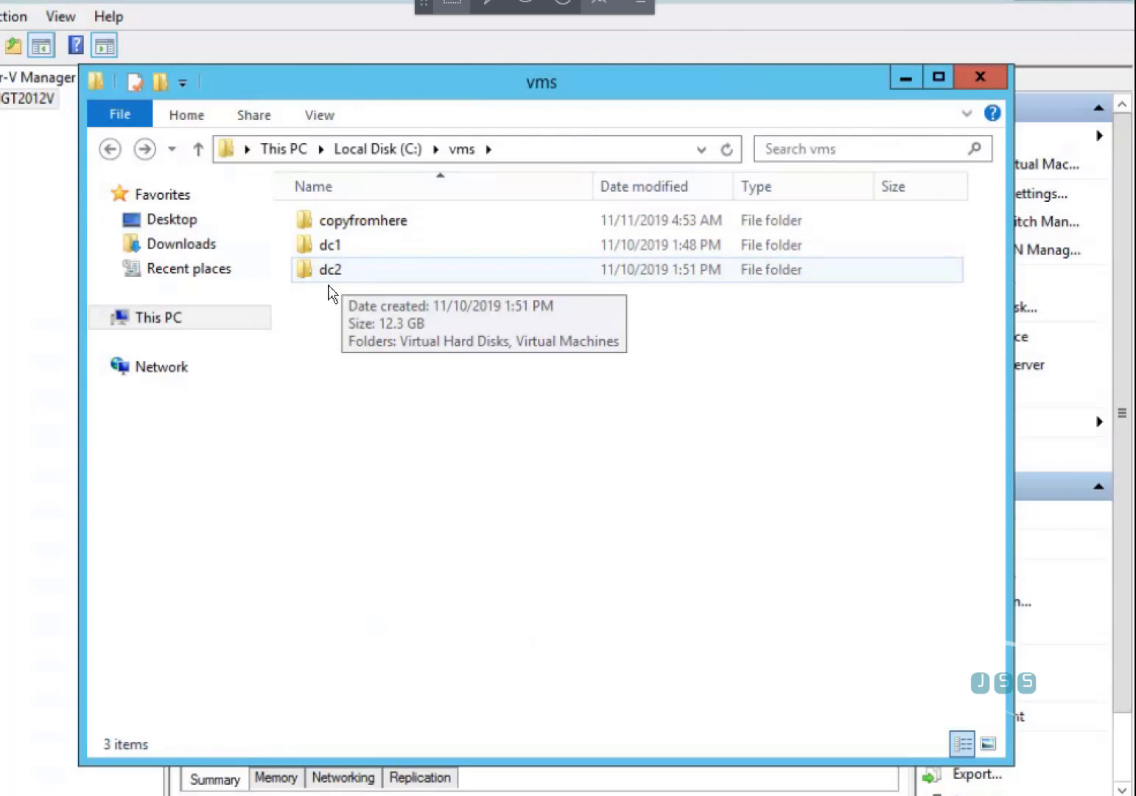
pyautogui.click(366, 222)
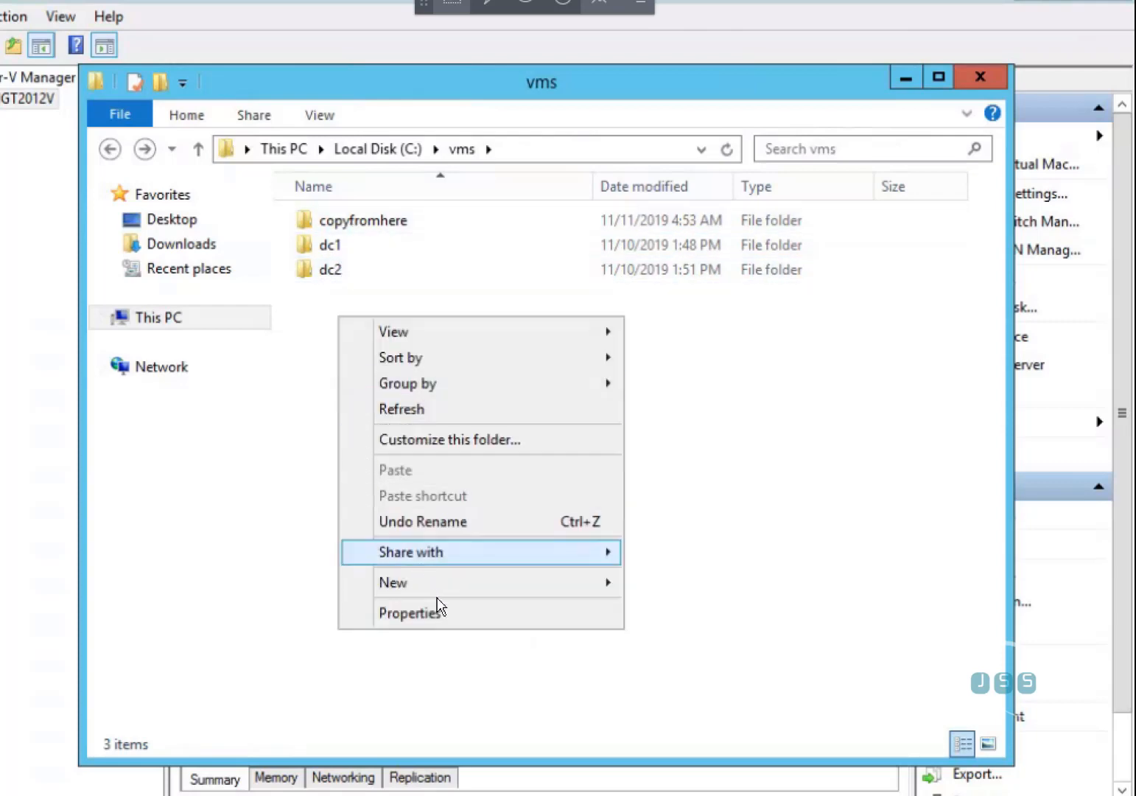
pyautogui.moveTo(578, 590)
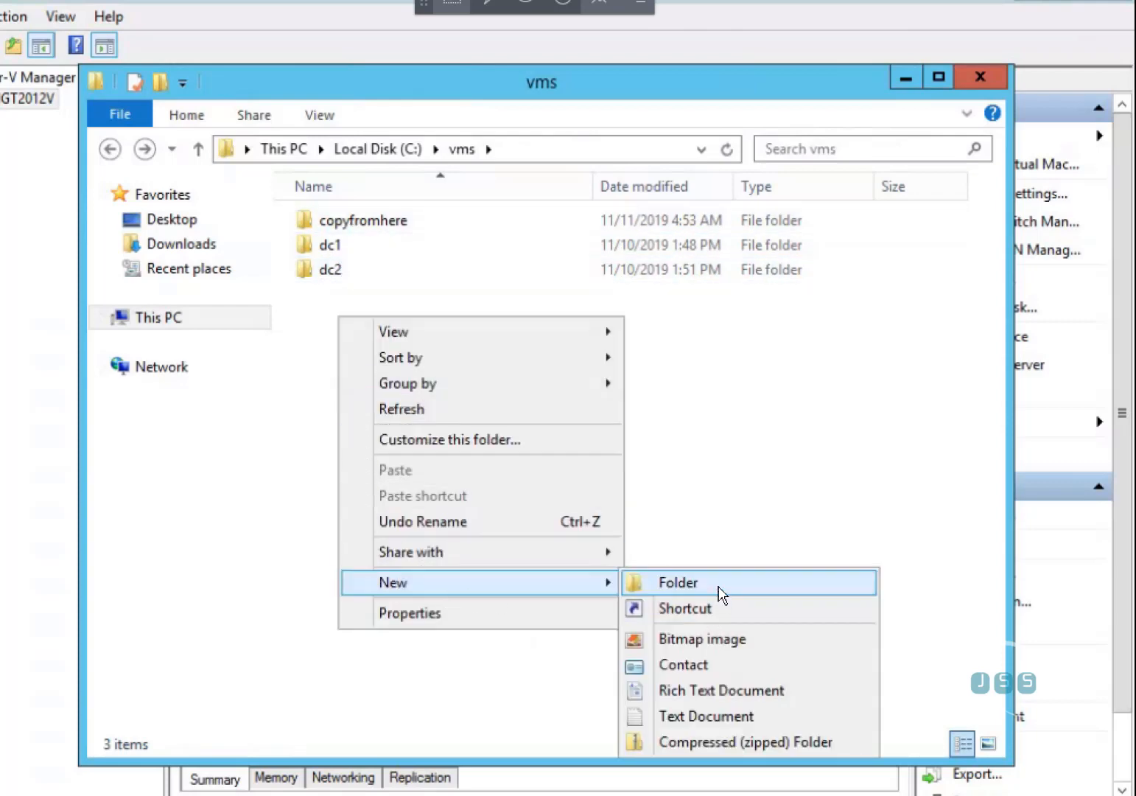
pyautogui.click(718, 588)
pyautogui.write('dc3')
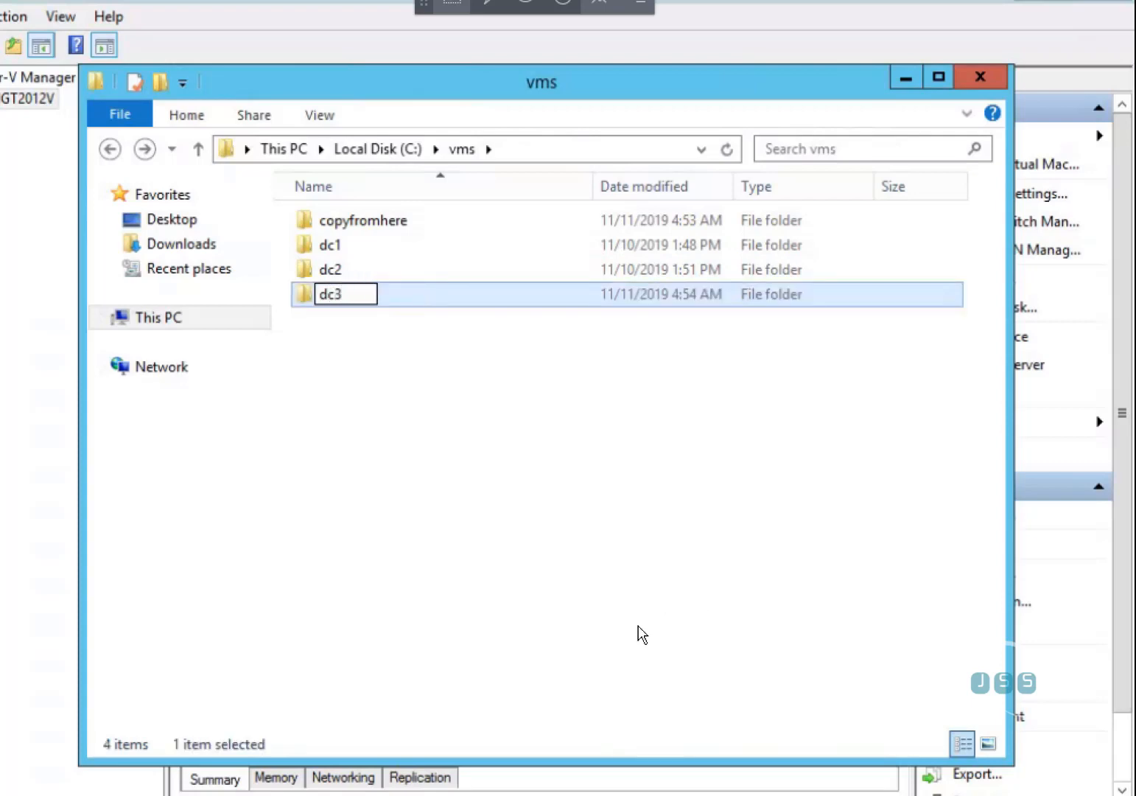
pyautogui.click(647, 579)
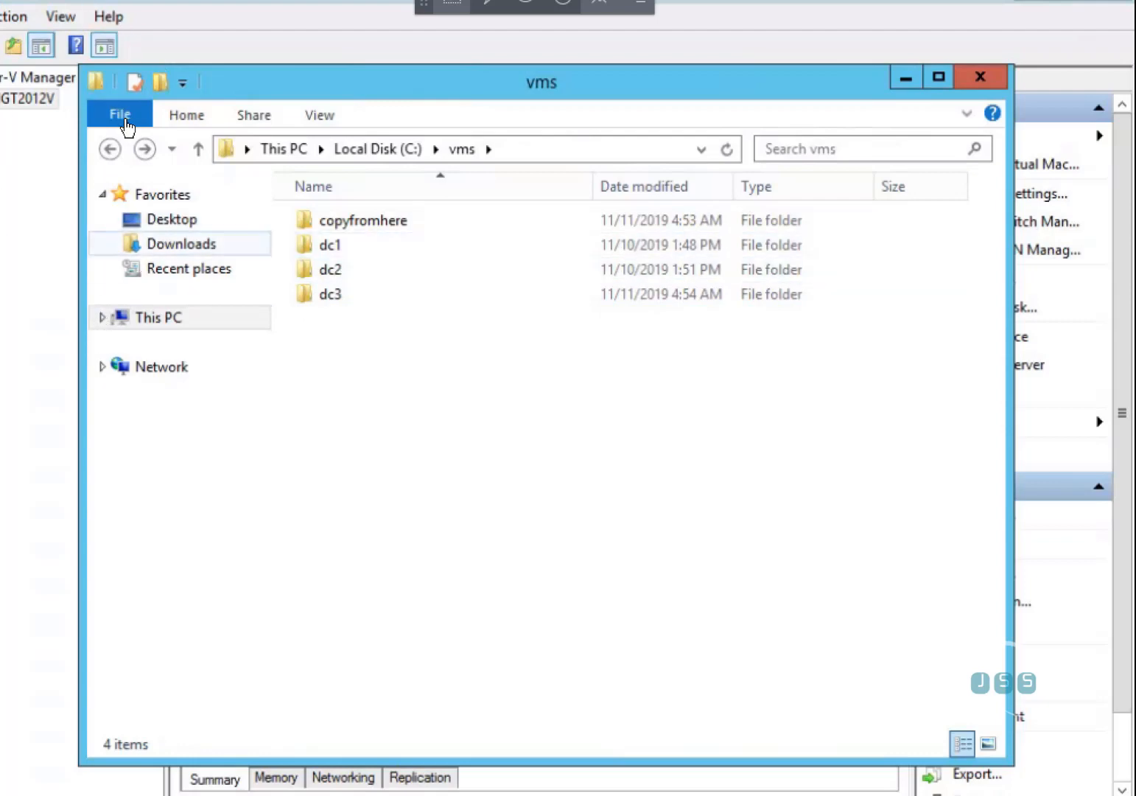
# Step: Minimize the vms folder window and open the settings of the dc2 virtual machine
pyautogui.moveTo(295, 83); pyautogui.dragTo(212, 117)
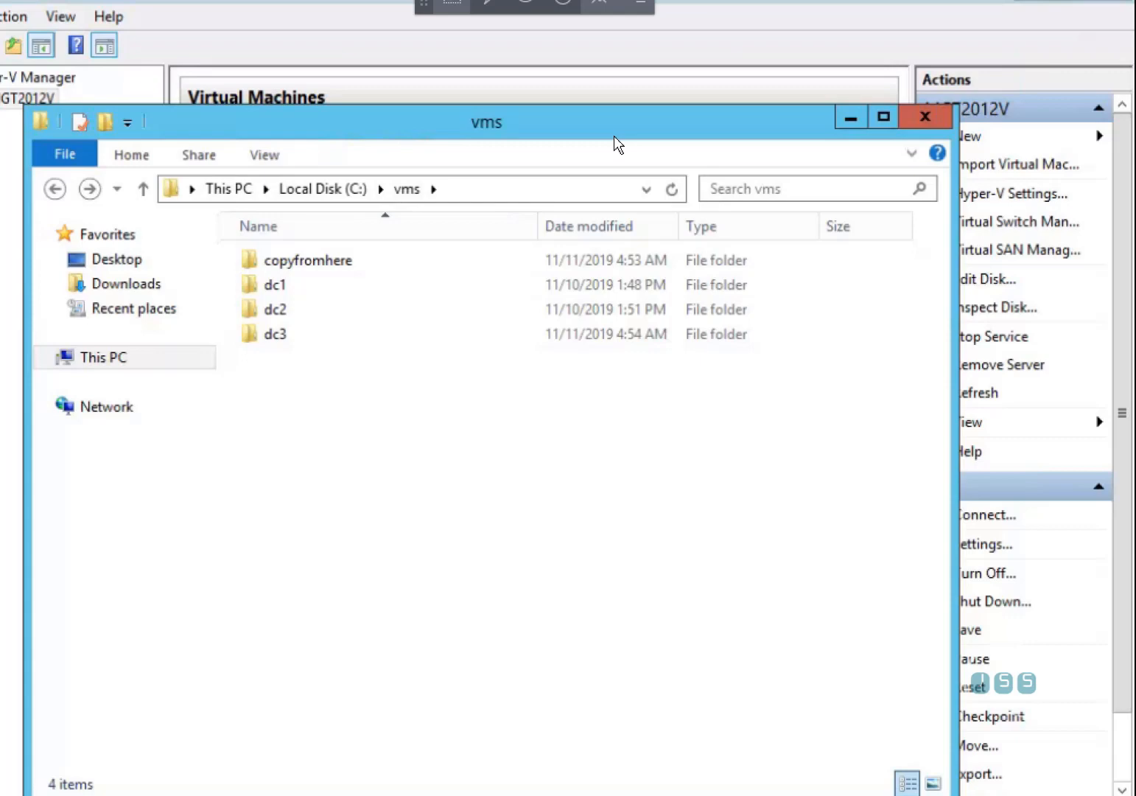
pyautogui.click(867, 119)
pyautogui.rightClick(245, 174)
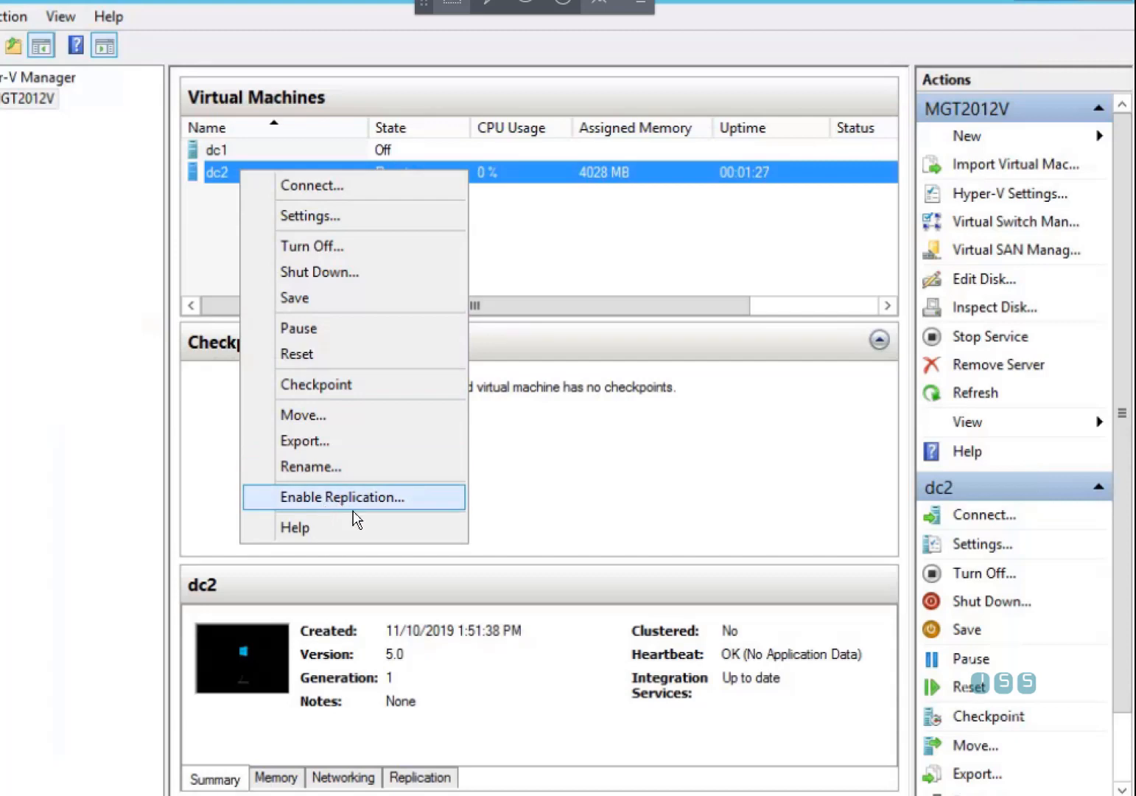
pyautogui.click(321, 220)
pyautogui.moveTo(299, 35); pyautogui.dragTo(84, 34)
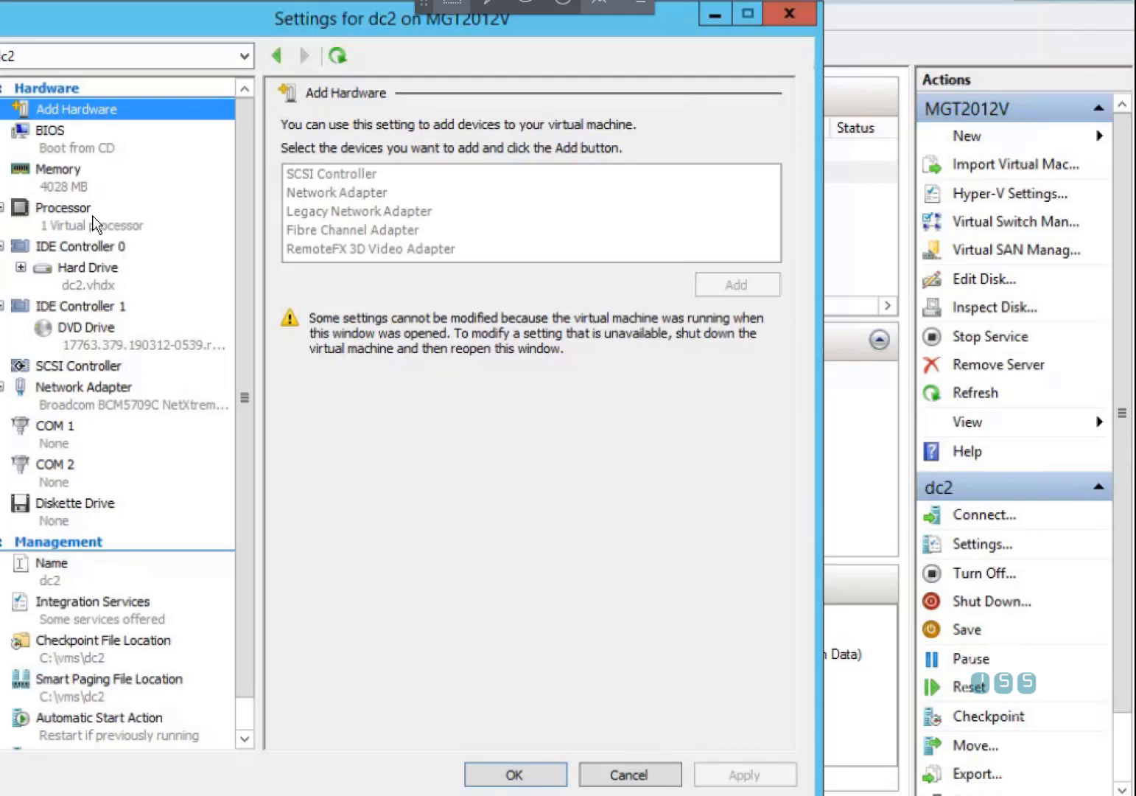
# Step: Examine dc2's processor, memory, hard drive and IDE Controller 0 settings, and close the settings without making changes
pyautogui.click(93, 216)
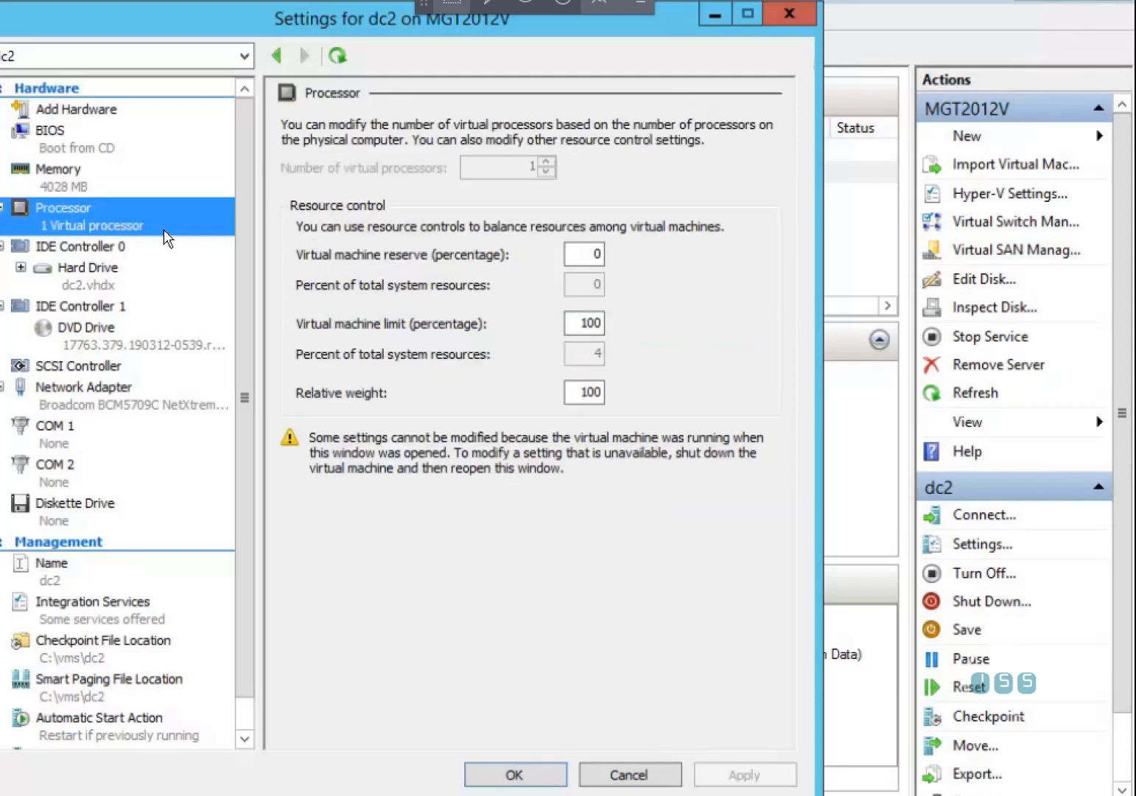
pyautogui.click(67, 190)
pyautogui.click(66, 229)
pyautogui.click(101, 185)
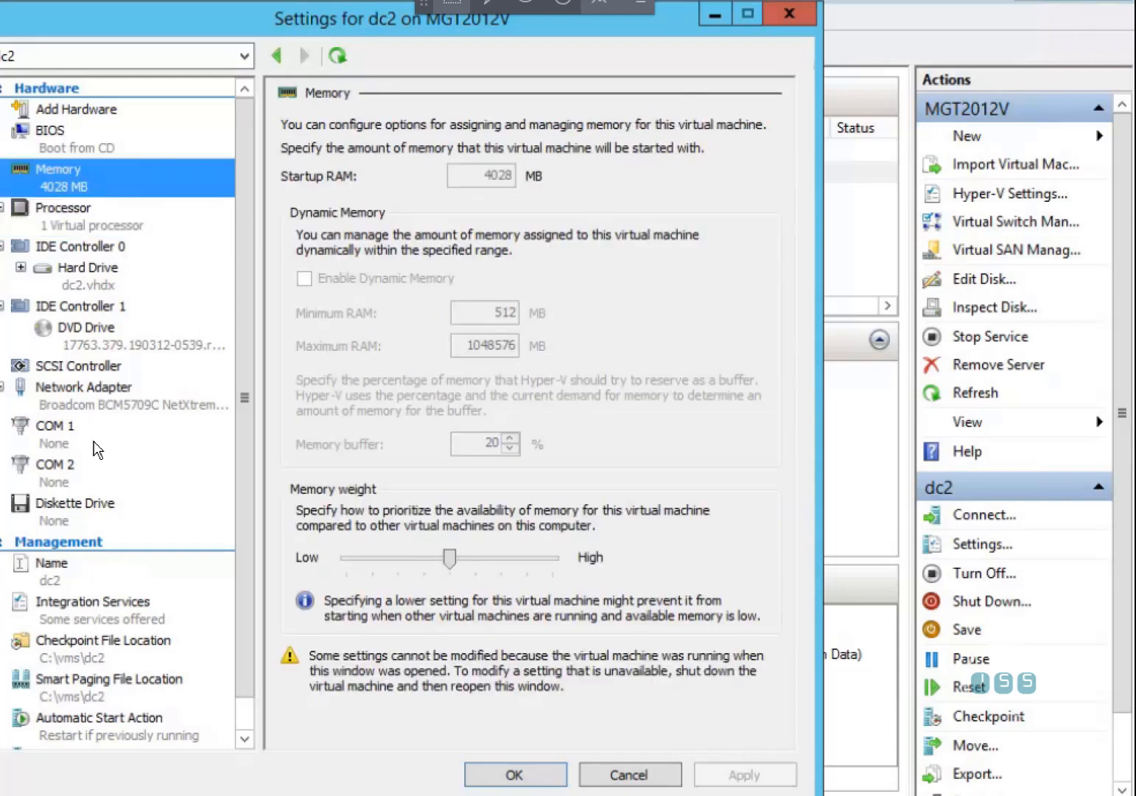
pyautogui.click(109, 289)
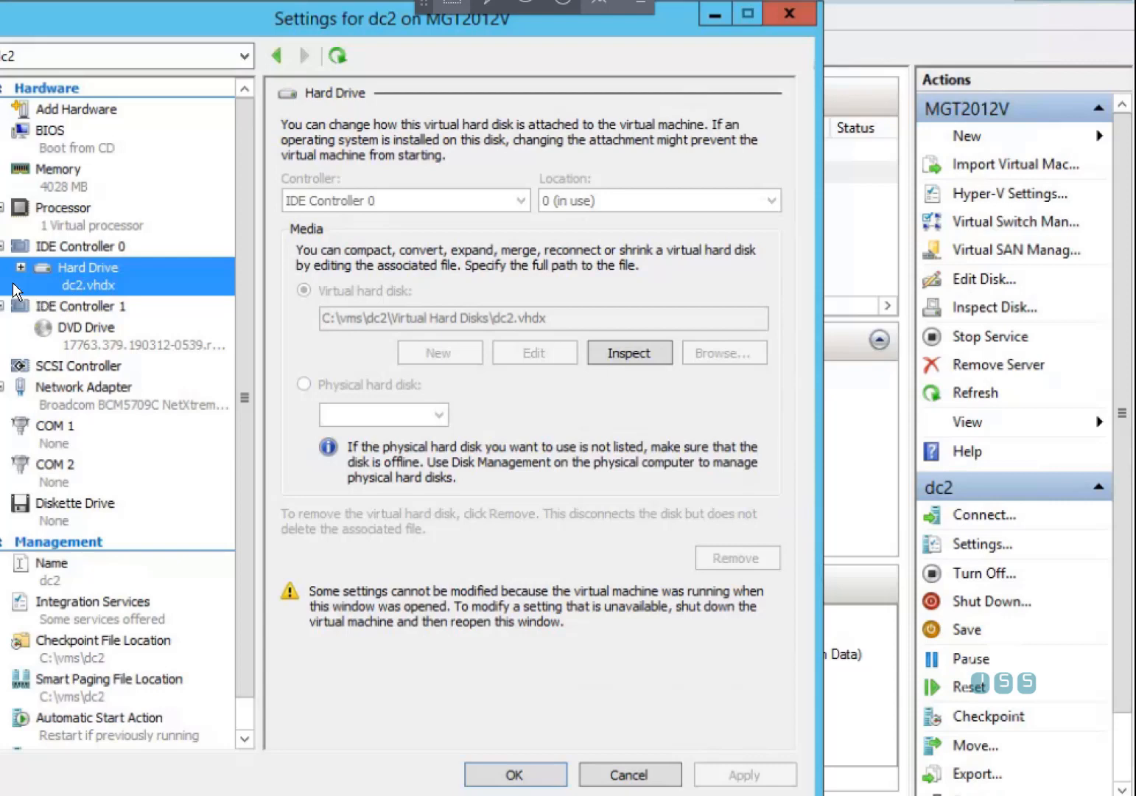
pyautogui.click(58, 251)
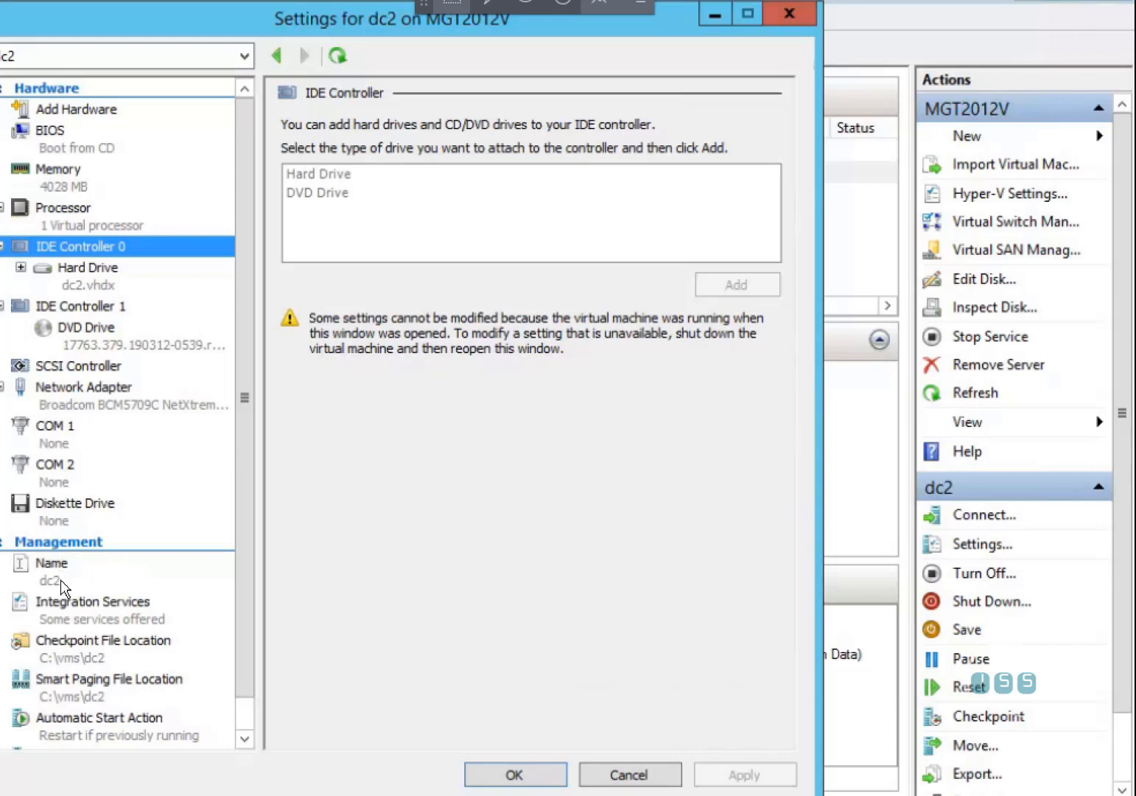
pyautogui.click(629, 777)
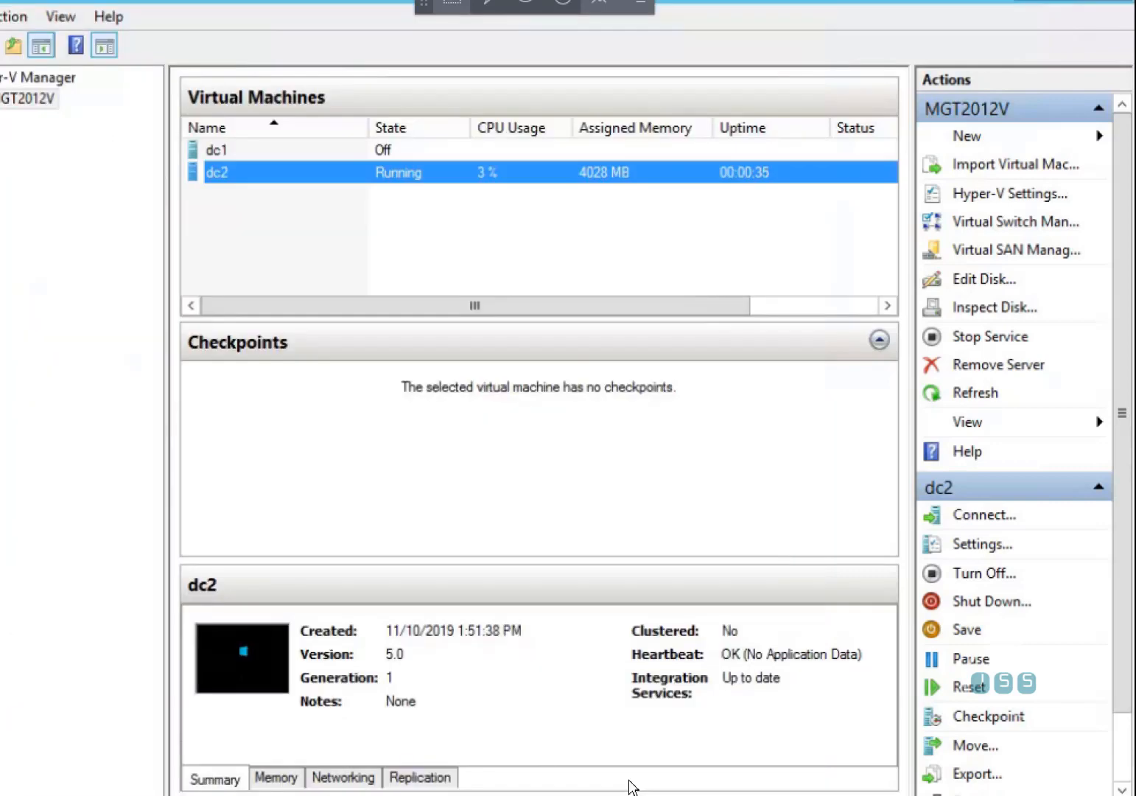
# Step: Connect to the dc2 virtual machine and move its connection window so the Customize settings page can be seen
pyautogui.rightClick(227, 178)
pyautogui.click(246, 193)
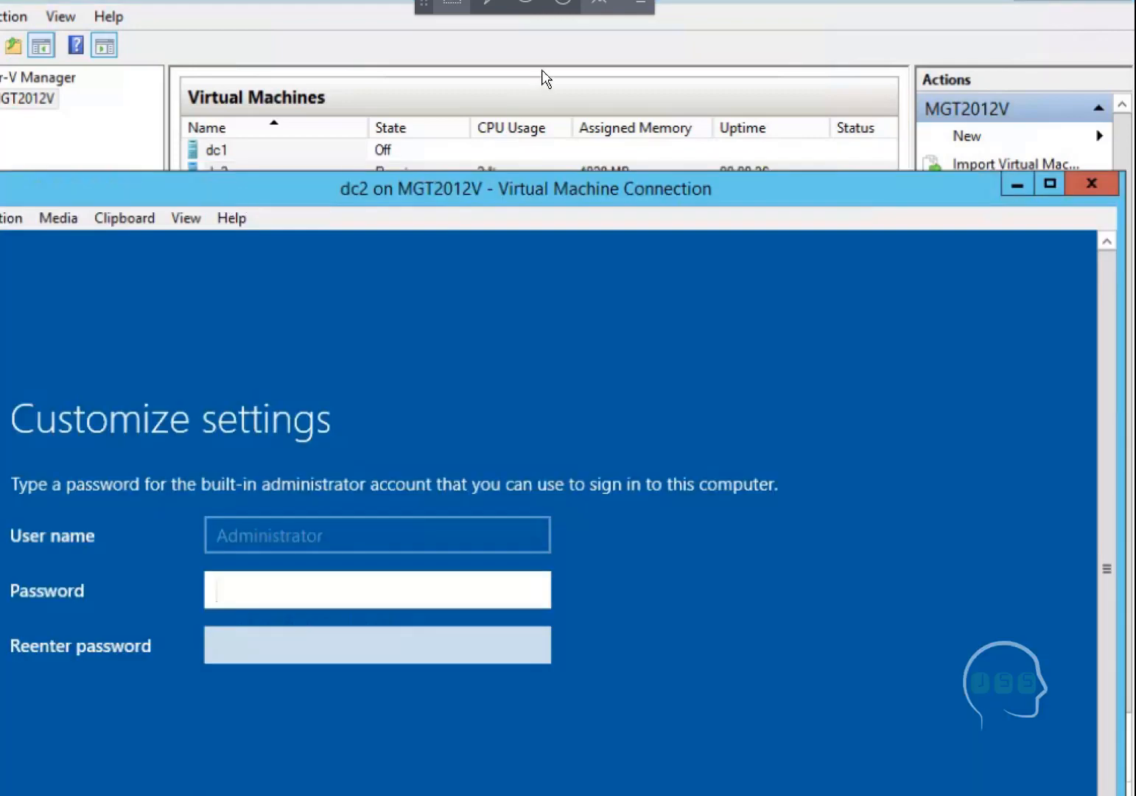
pyautogui.moveTo(542, 71); pyautogui.dragTo(213, 42)
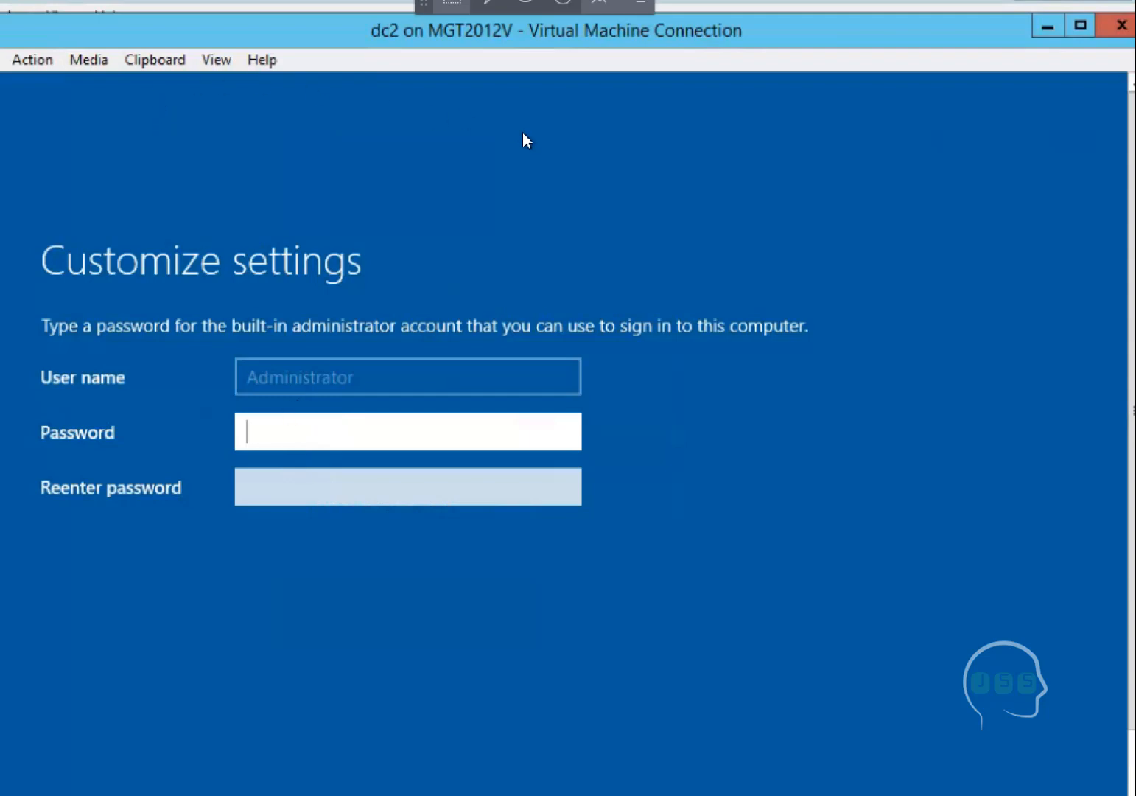
pyautogui.moveTo(296, 45); pyautogui.dragTo(305, 17)
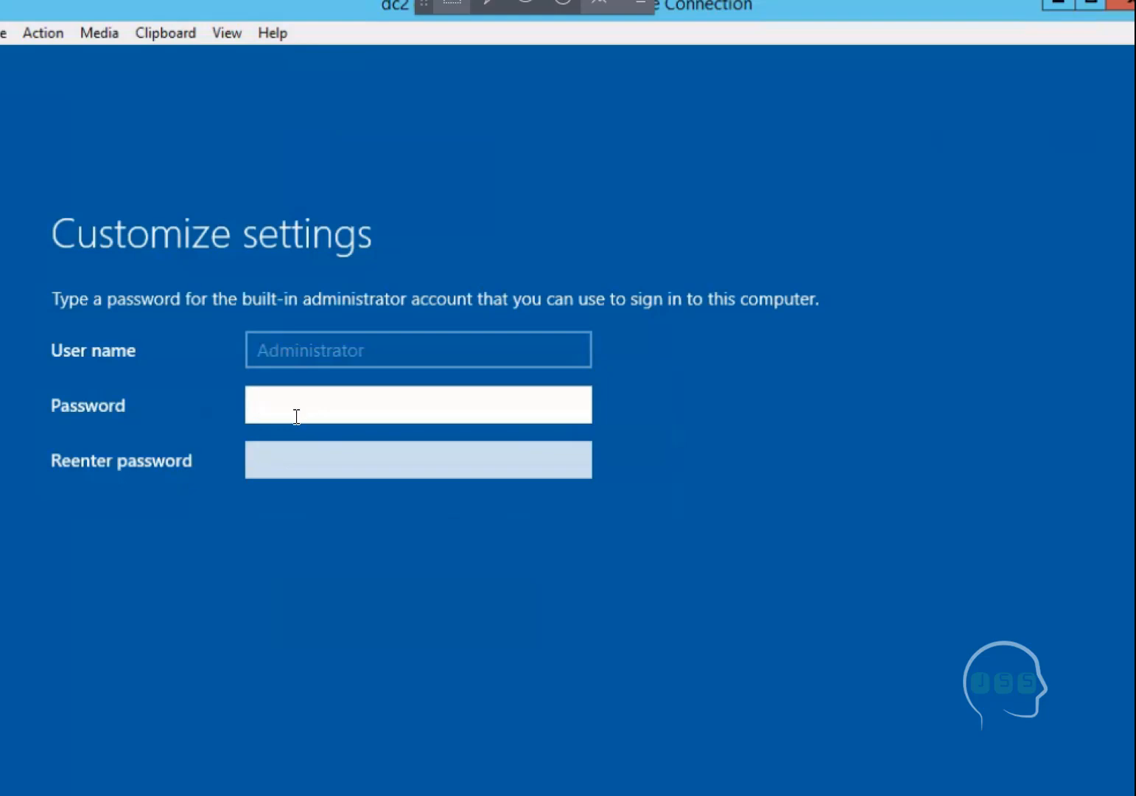
pyautogui.write('••••••••')
pyautogui.press('BackSpace')
pyautogui.press('BackSpace')
pyautogui.press('BackSpace')
pyautogui.press('BackSpace')
pyautogui.press('BackSpace')
pyautogui.press('BackSpace')
pyautogui.press('BackSpace')
pyautogui.press('BackSpace')
# Step: Enter the new password for dc2's built-in Administrator account in both password fields and finish the setup
pyautogui.write('•••••••••••')
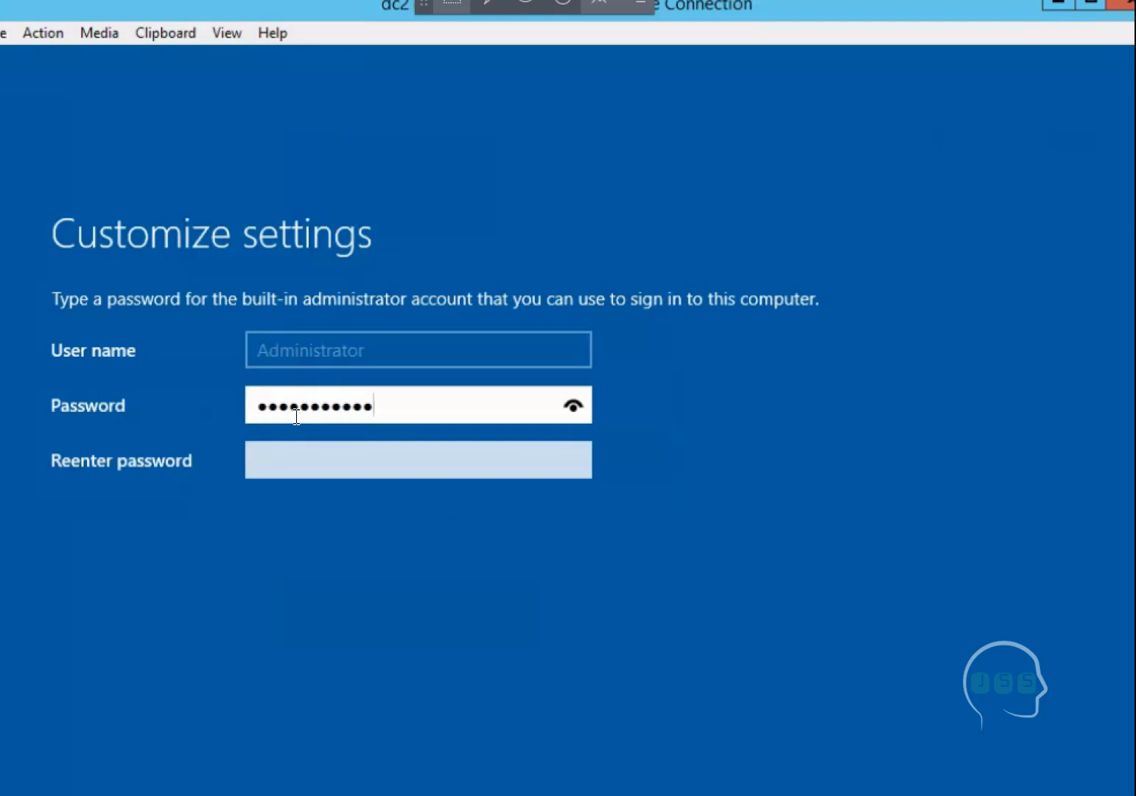
pyautogui.press('Tab')
pyautogui.write('••••••')
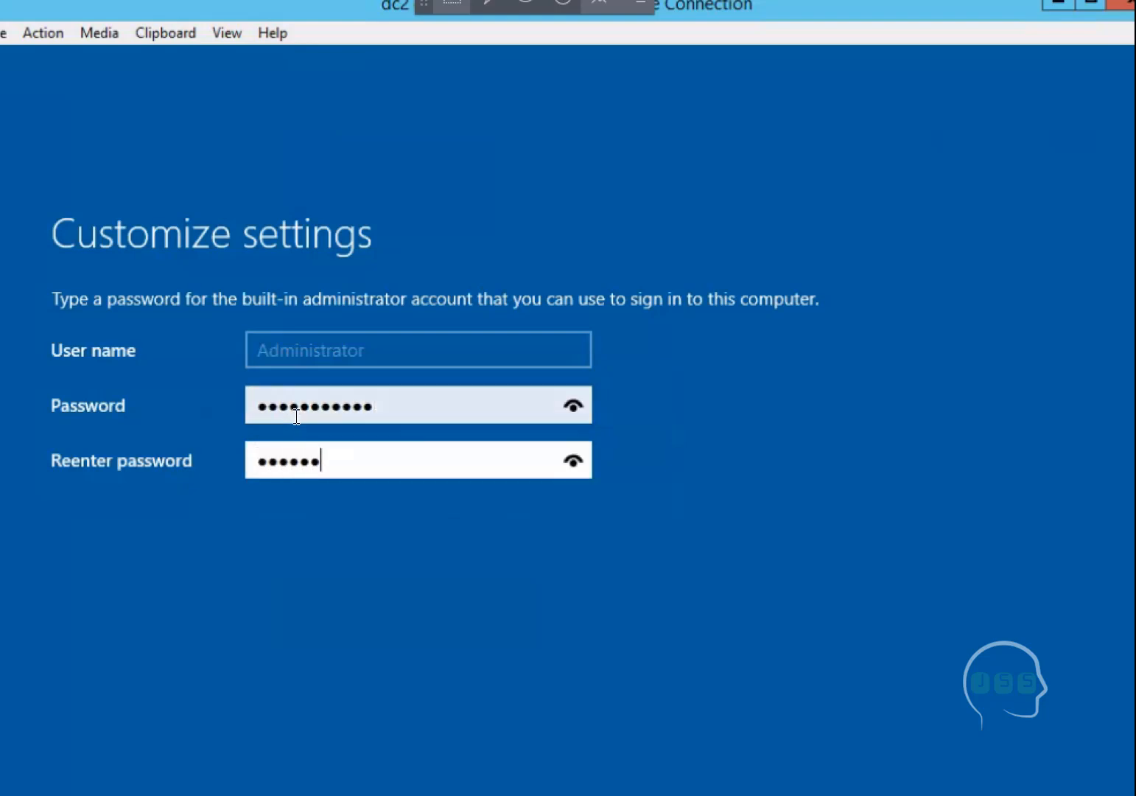
pyautogui.write('••••••')
pyautogui.press('Return')
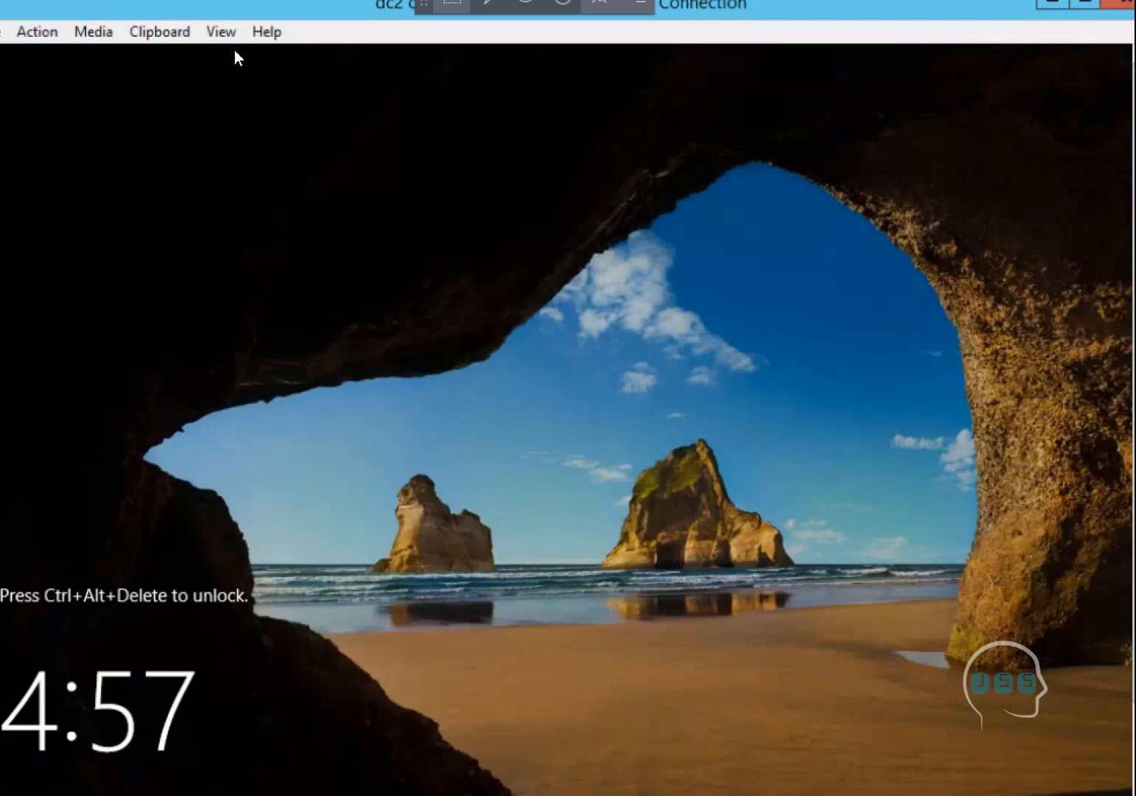
# Step: Send Ctrl+Alt+Delete to dc2 and sign in as Administrator with the account password
pyautogui.click(30, 42)
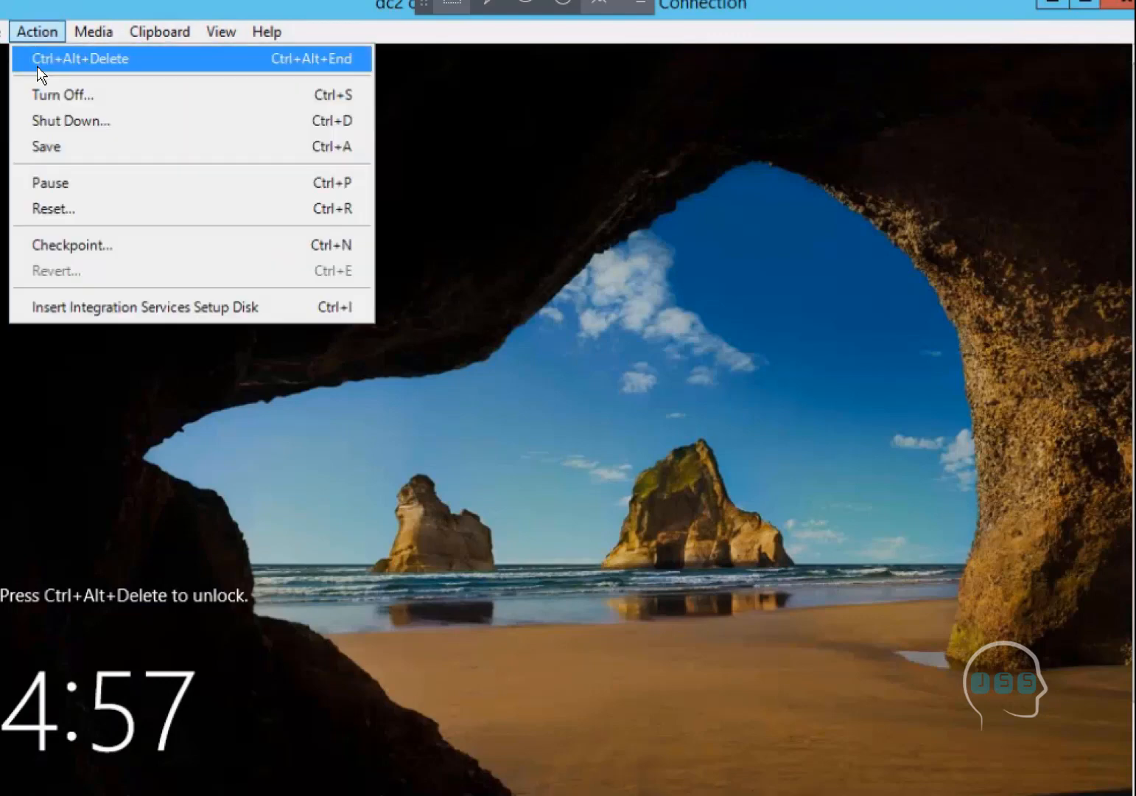
pyautogui.click(37, 65)
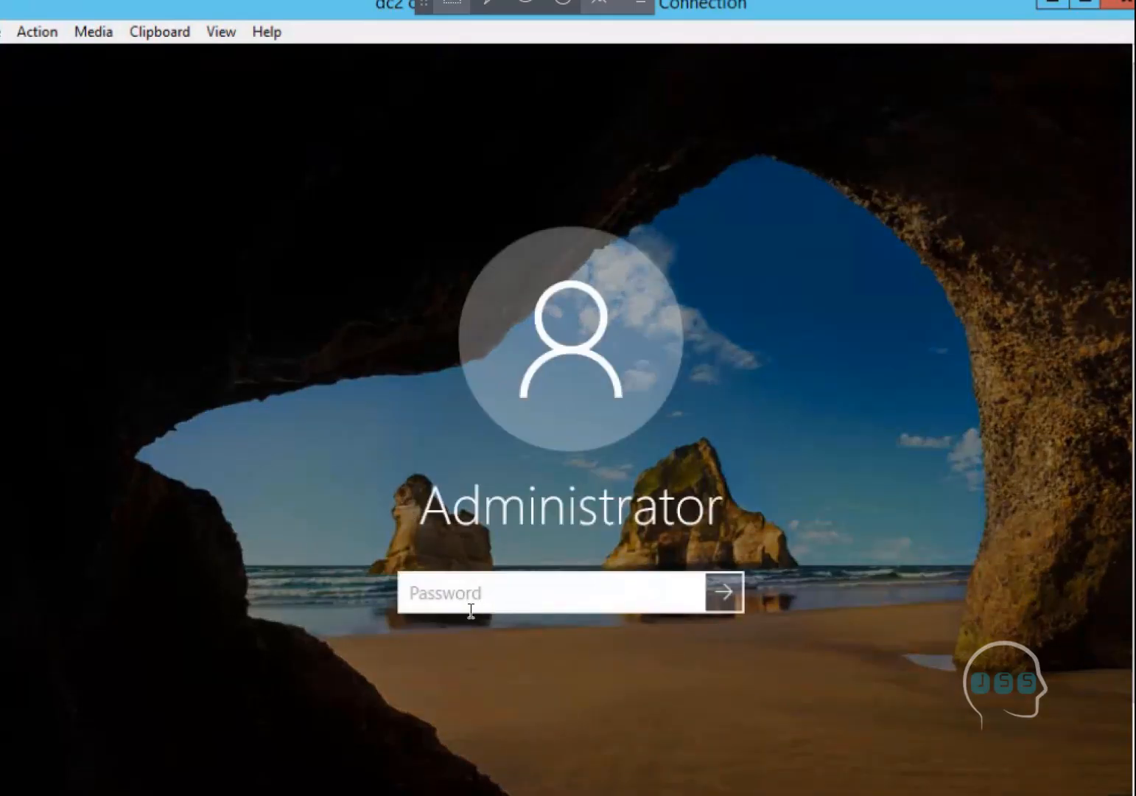
pyautogui.write('**********')
pyautogui.press('Return')
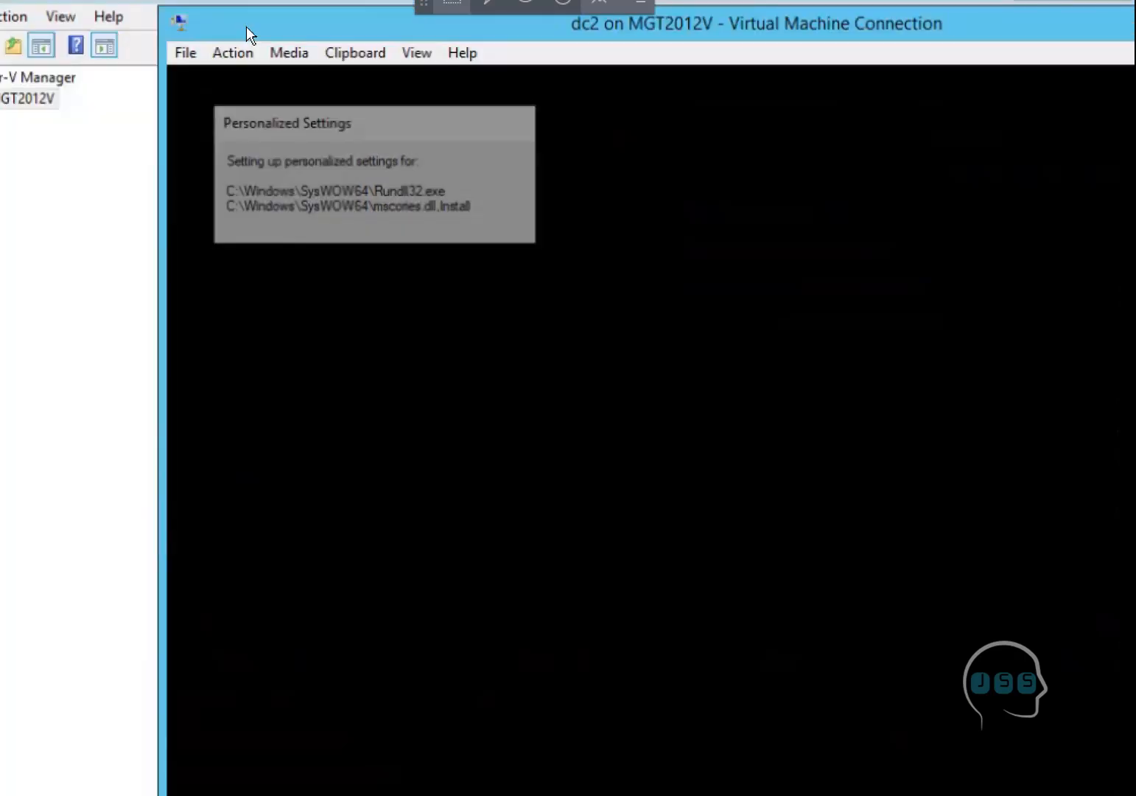
# Step: Arrange the dc2 connection window around the guest desktop and allow the PC to be discoverable on the network
pyautogui.moveTo(194, 38); pyautogui.dragTo(107, 61)
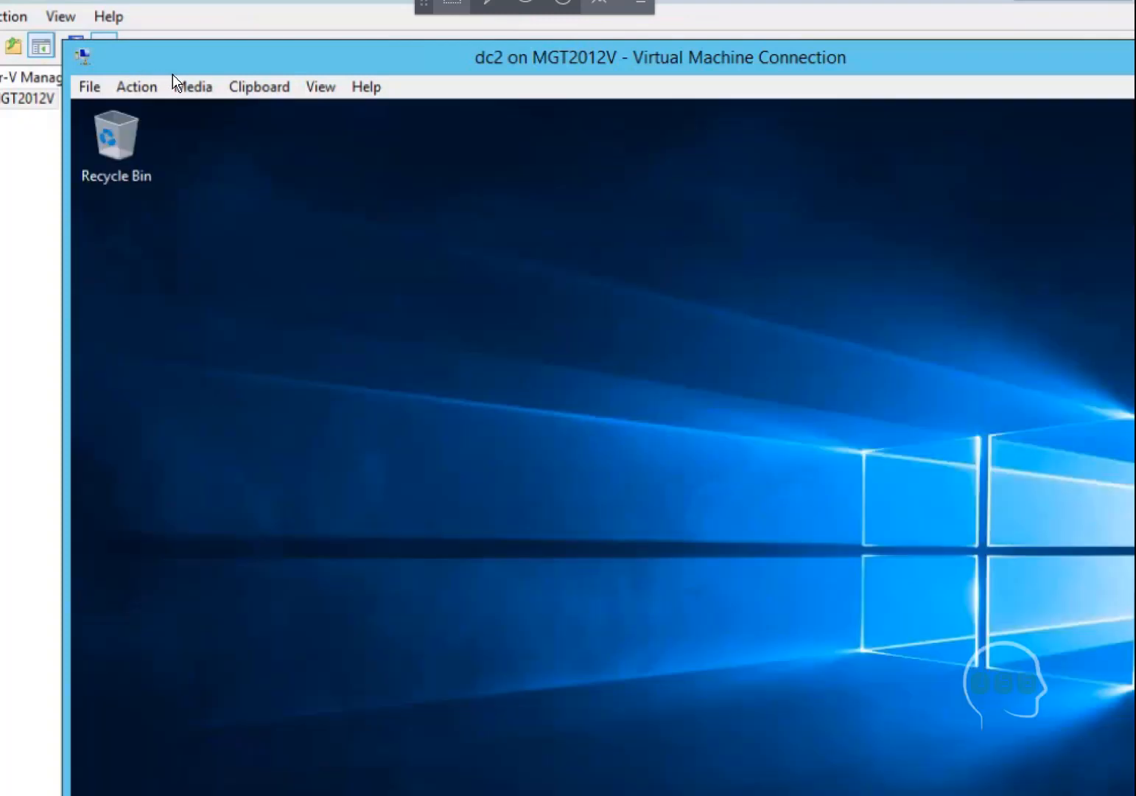
pyautogui.moveTo(124, 53); pyautogui.dragTo(55, 19)
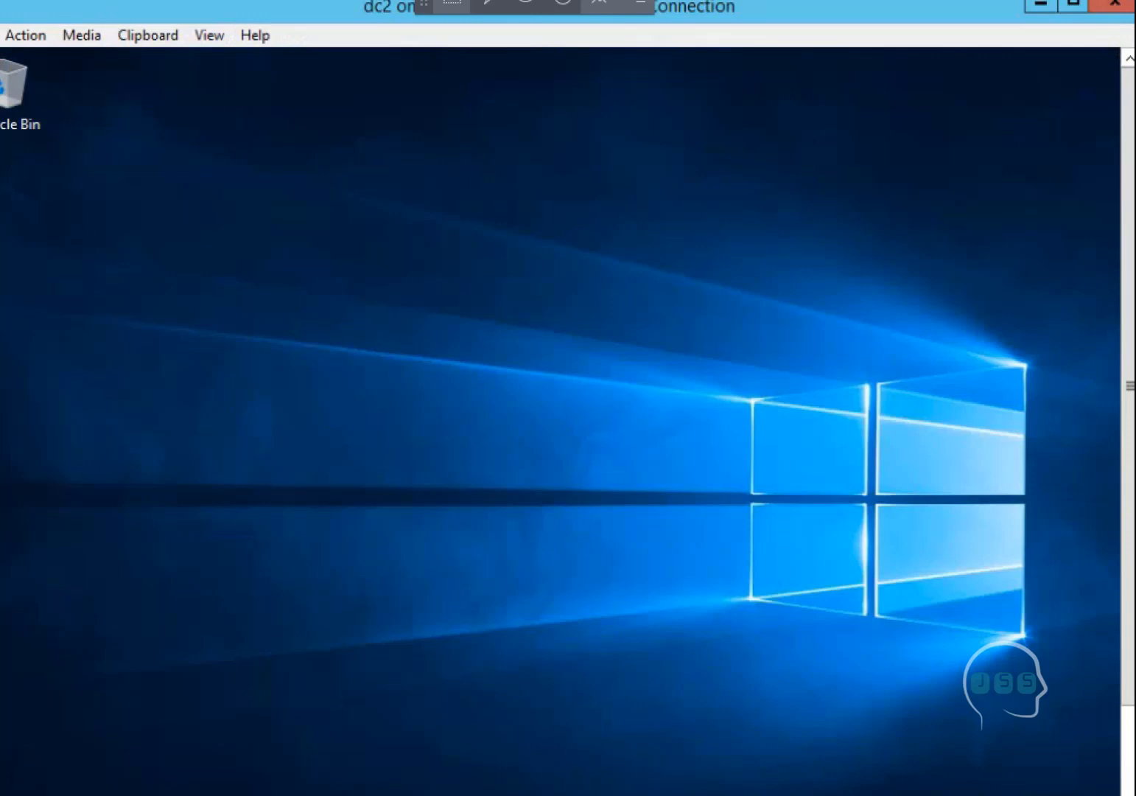
pyautogui.click(1074, 4)
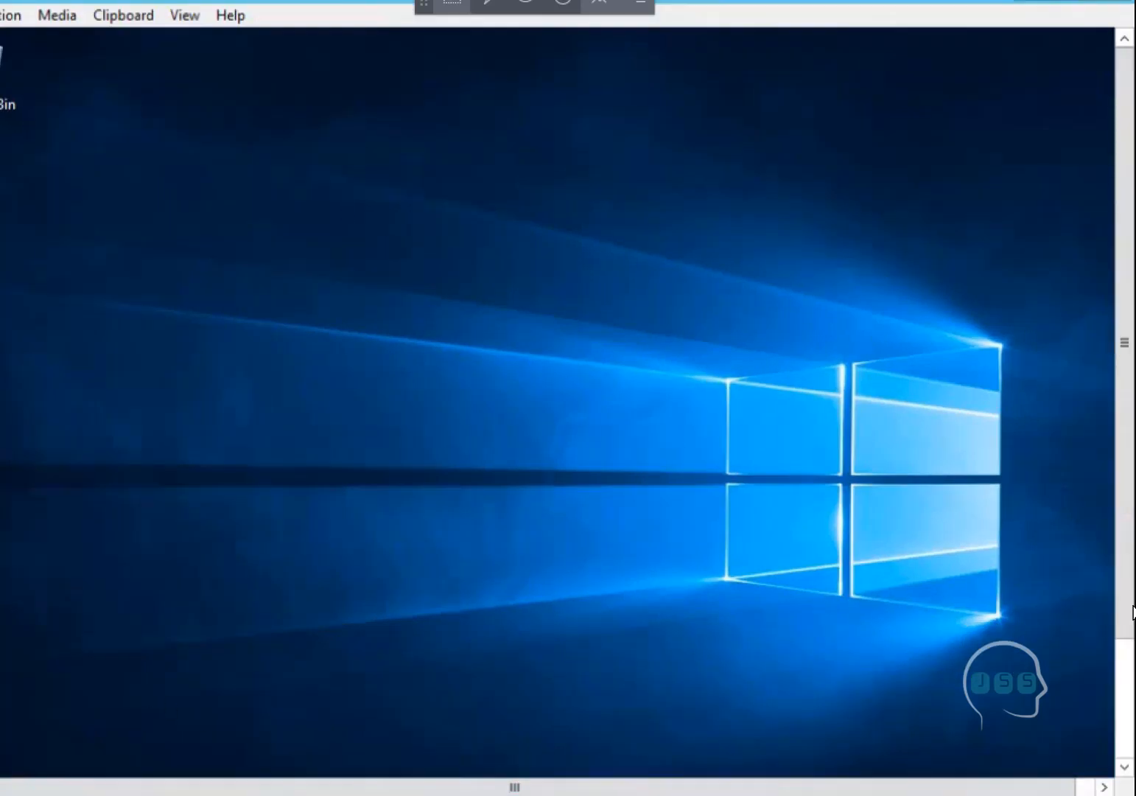
pyautogui.scroll(-3, 1125, 611)
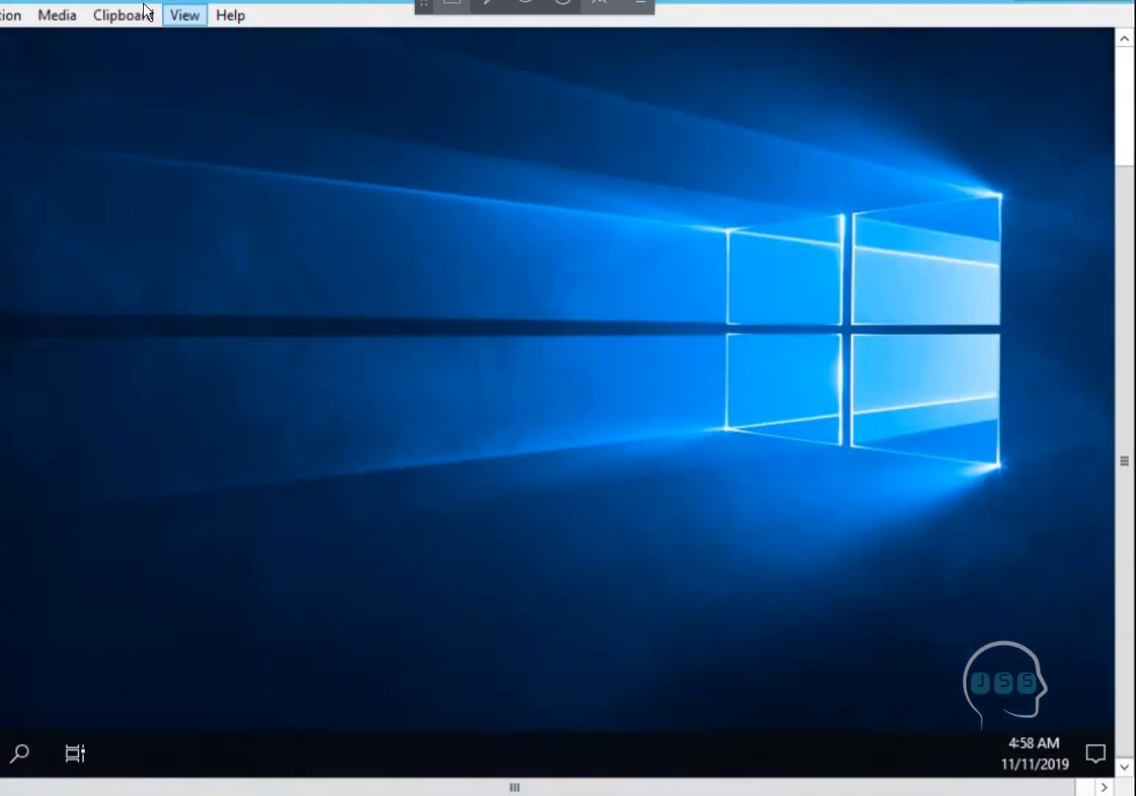
pyautogui.moveTo(141, 2); pyautogui.dragTo(211, 3)
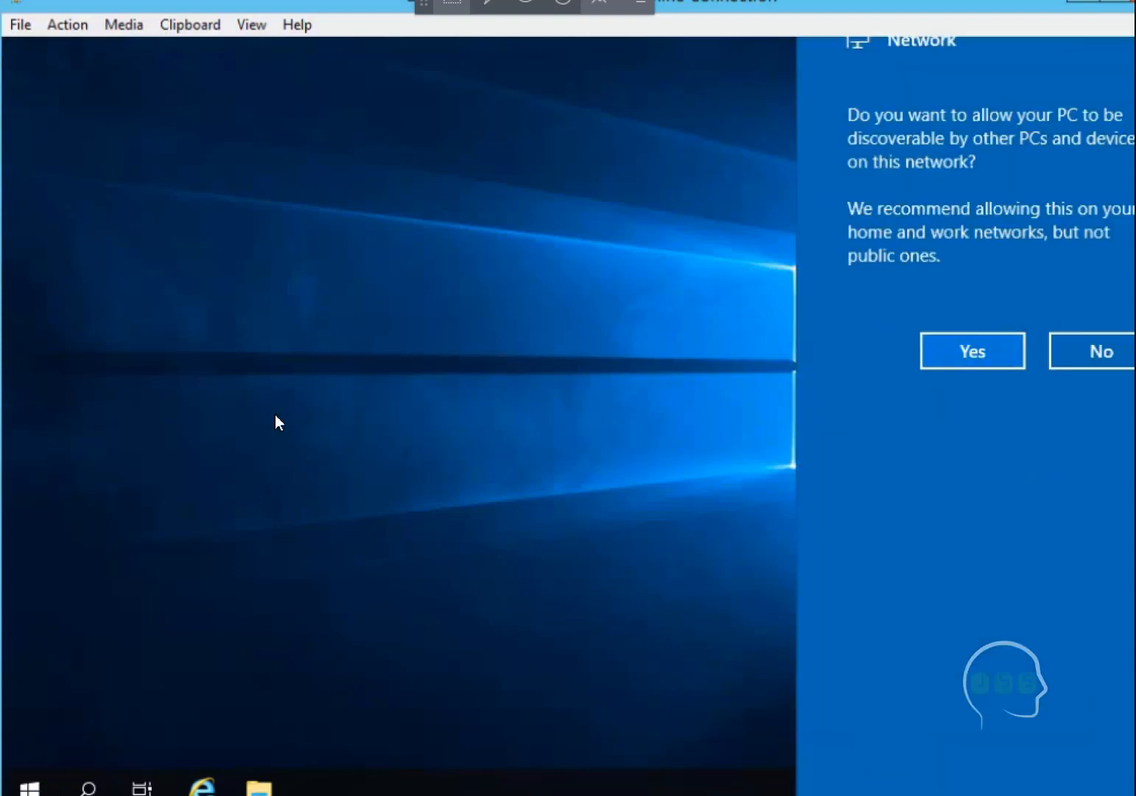
pyautogui.click(948, 364)
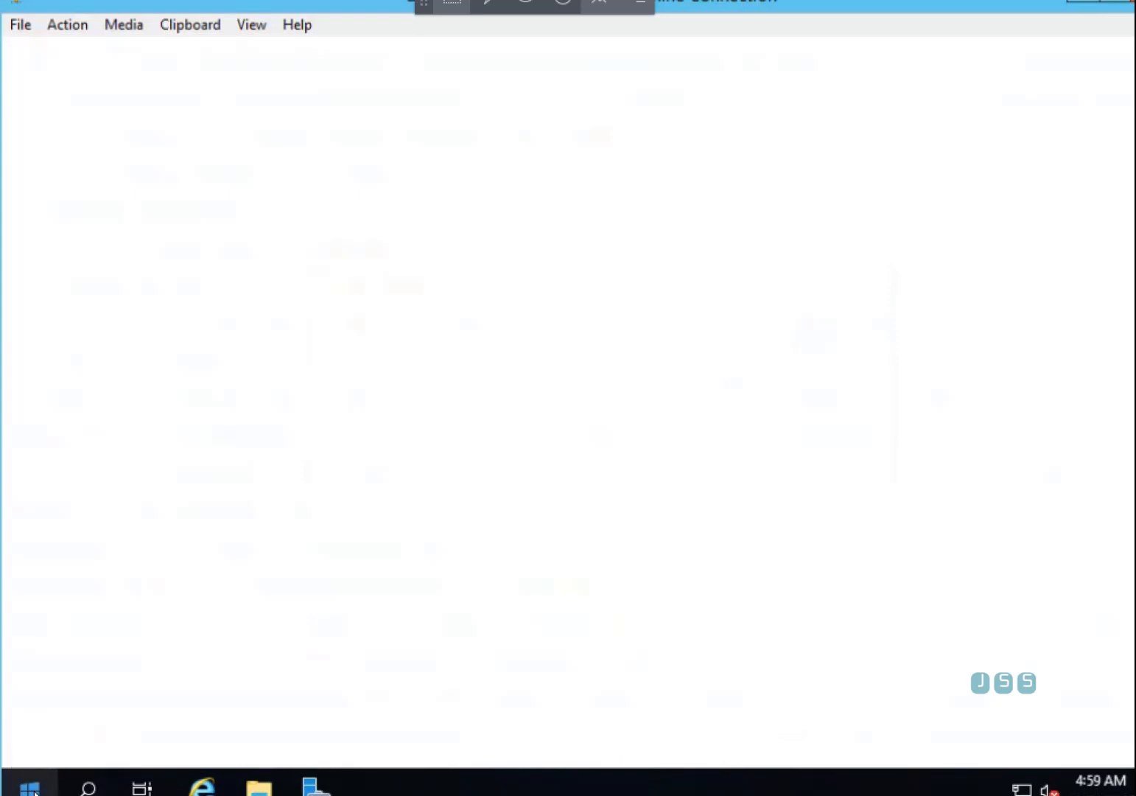
# Step: Launch Computer Management in dc2 and dismiss the Windows Admin Center message shown over Server Manager
pyautogui.rightClick(33, 790)
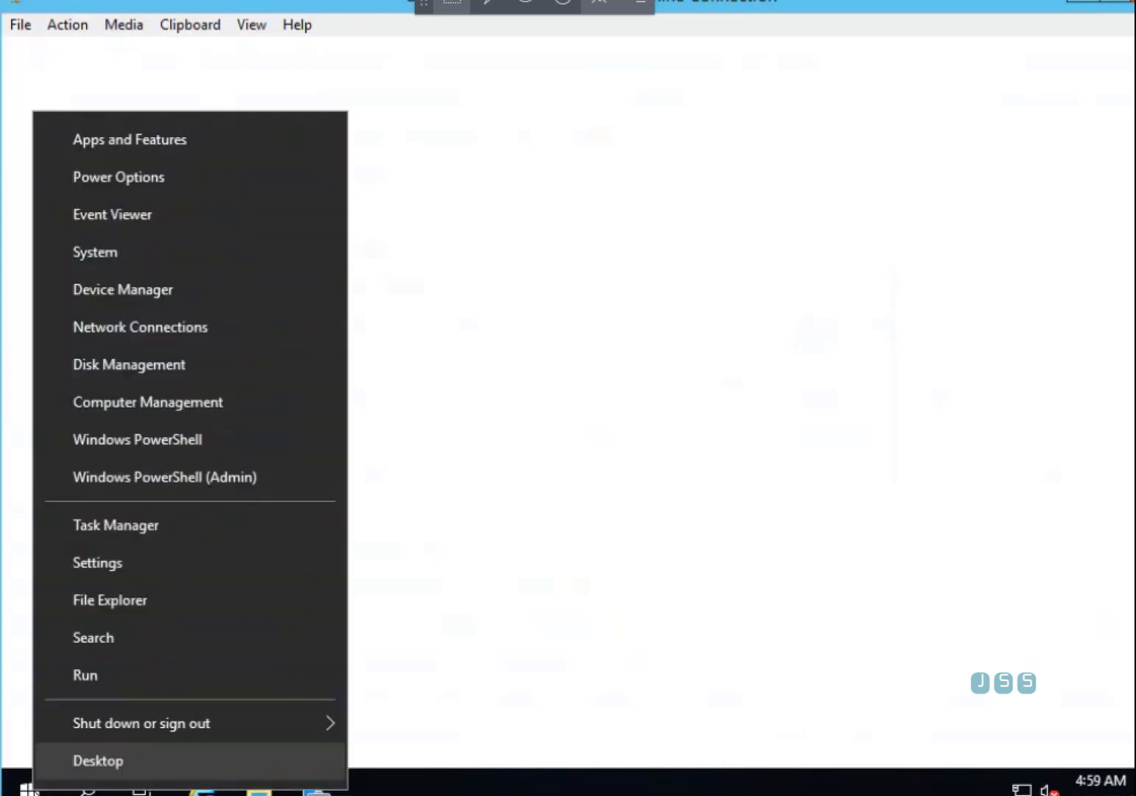
pyautogui.click(169, 410)
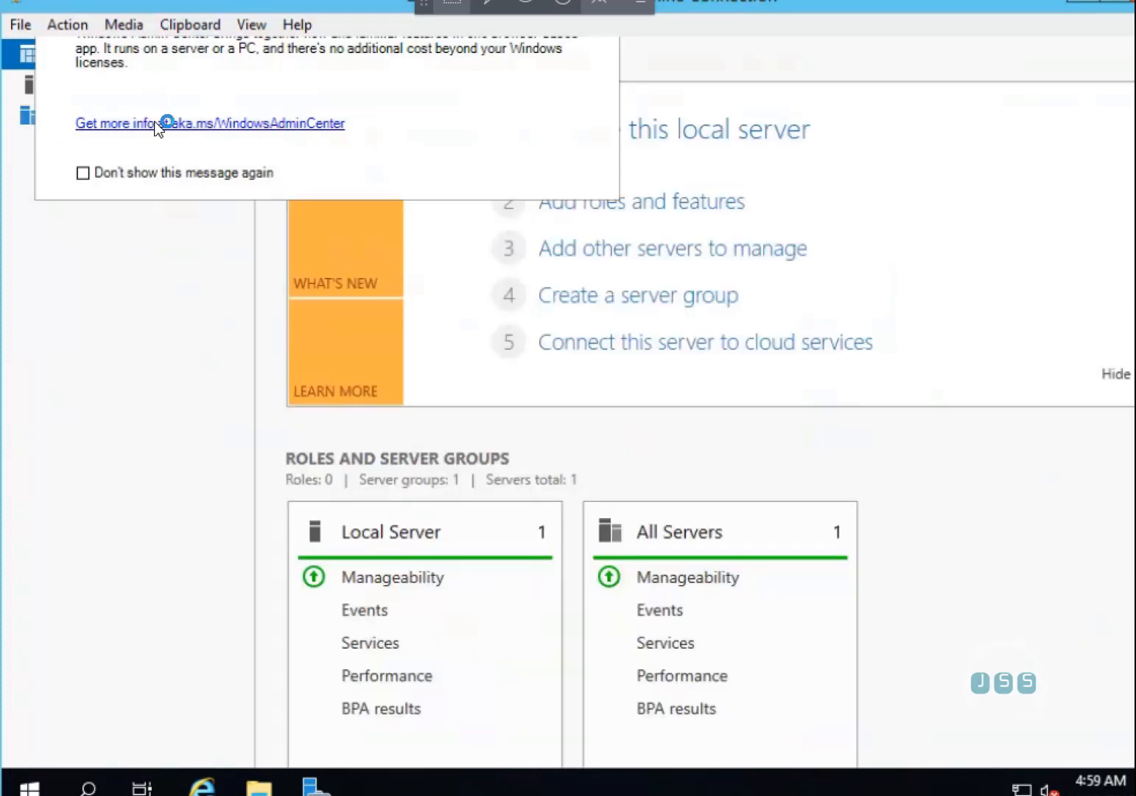
pyautogui.moveTo(938, 2); pyautogui.dragTo(941, 75)
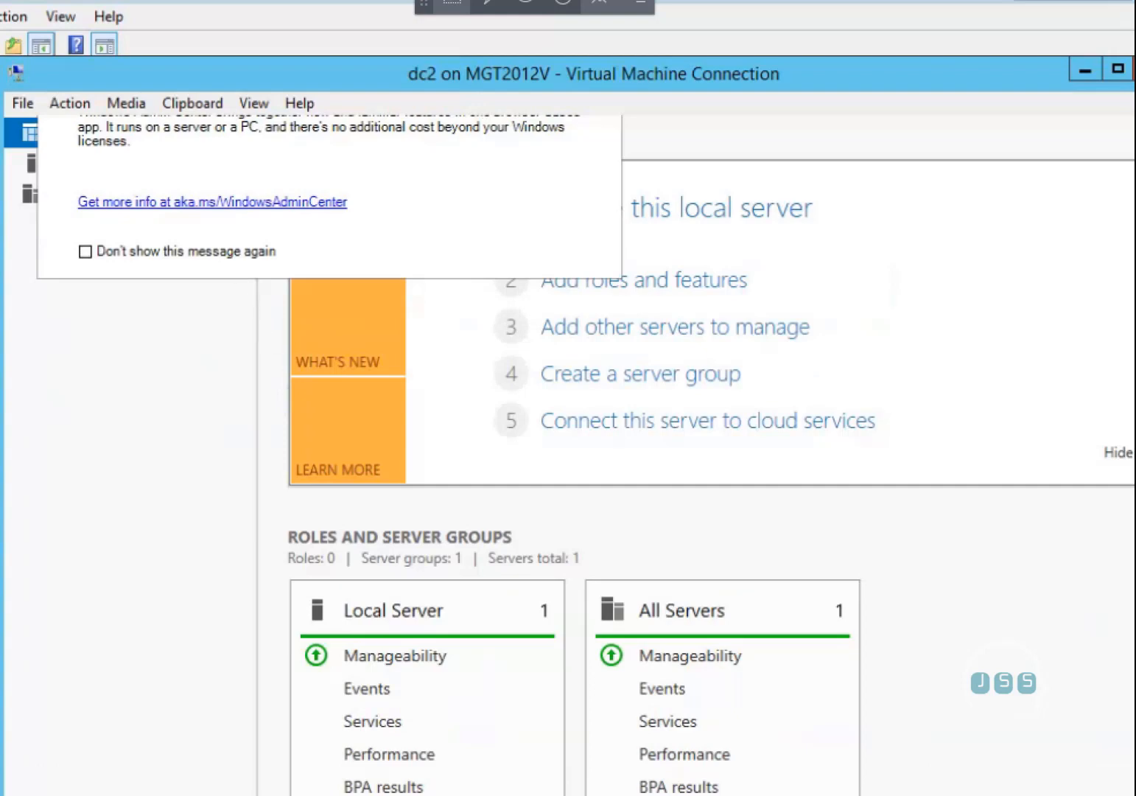
pyautogui.moveTo(1015, 85); pyautogui.dragTo(893, 92)
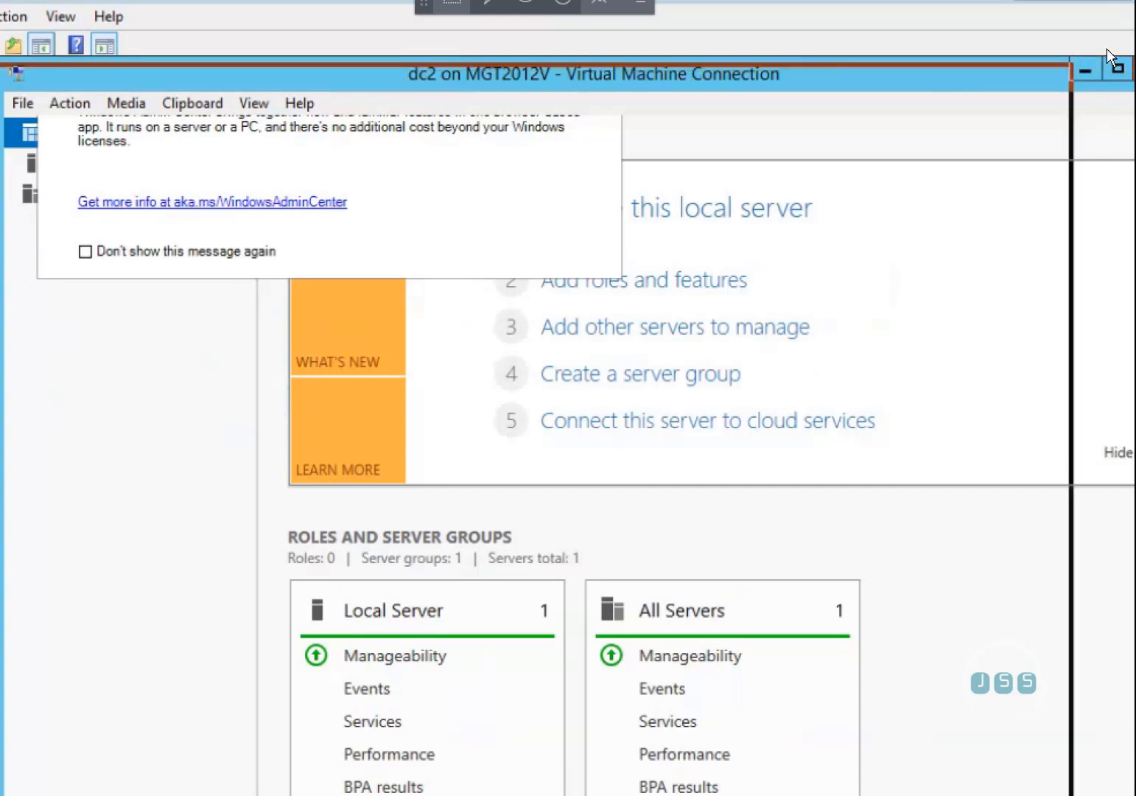
pyautogui.moveTo(1056, 316); pyautogui.dragTo(1039, 143)
pyautogui.moveTo(231, 80); pyautogui.dragTo(457, 49)
pyautogui.click(716, 130)
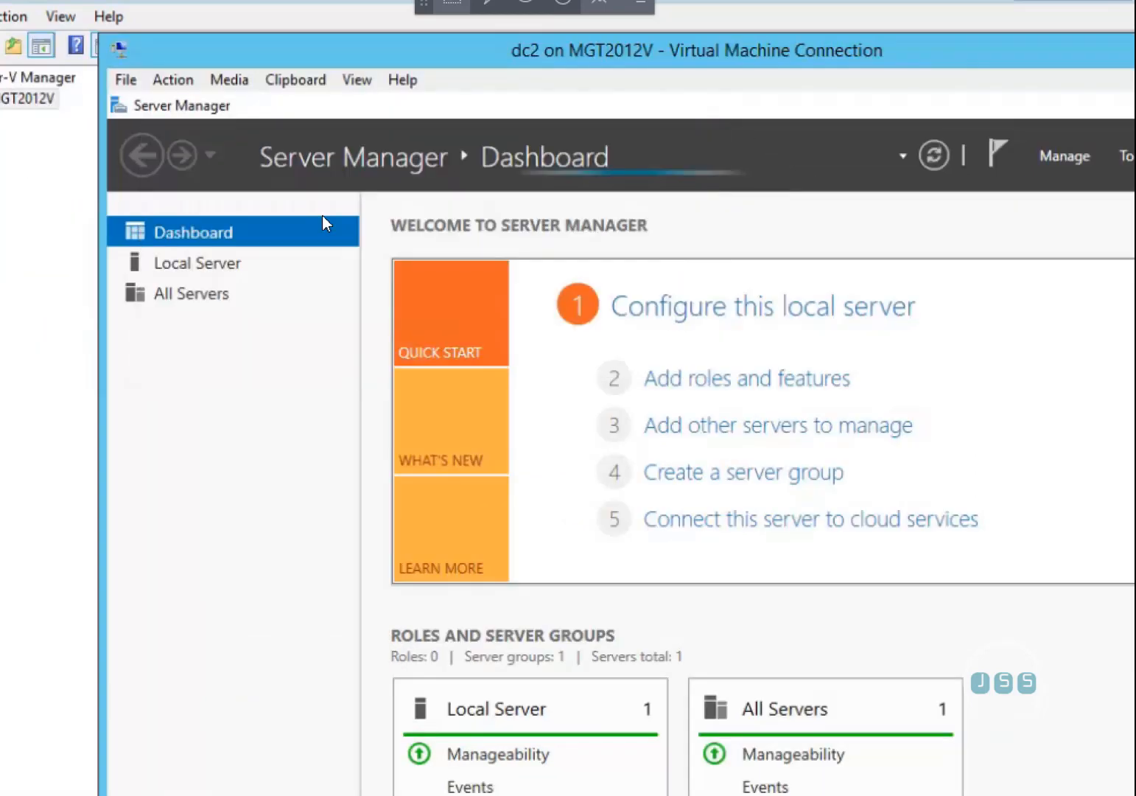
# Step: From the Local Server properties, allow remote connections to dc2 without requiring Network Level Authentication and apply the change
pyautogui.click(229, 265)
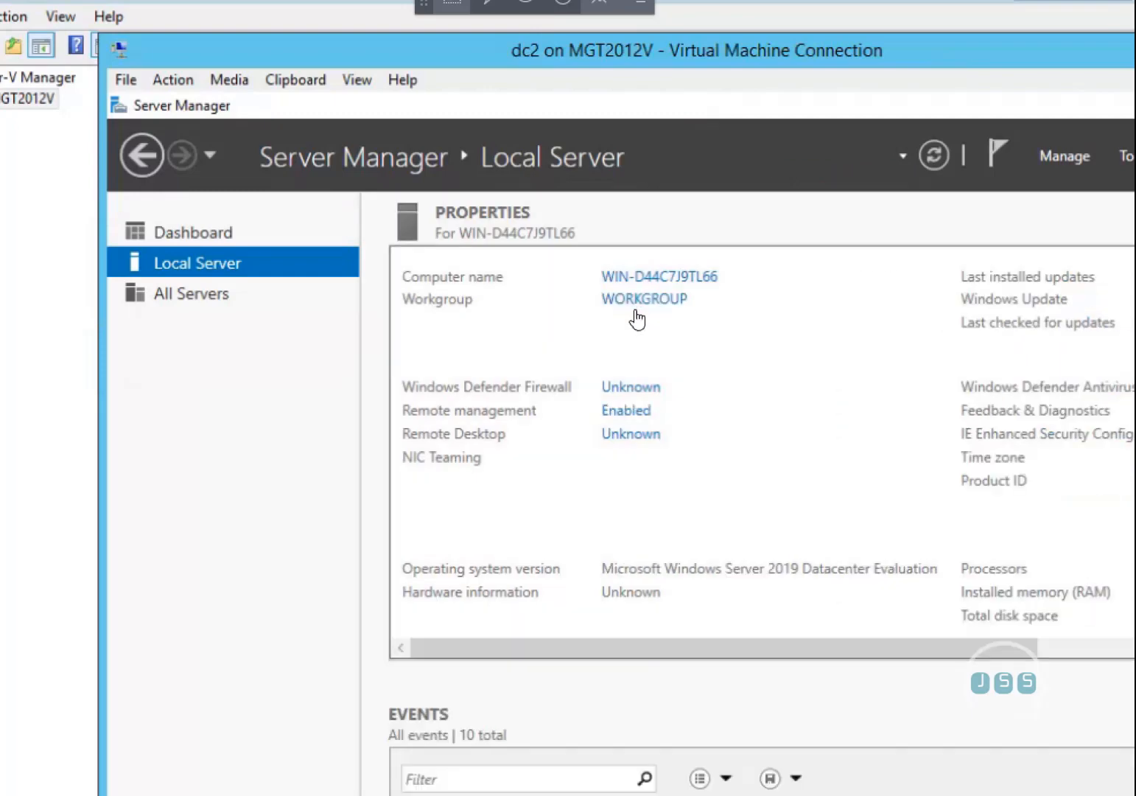
pyautogui.click(639, 304)
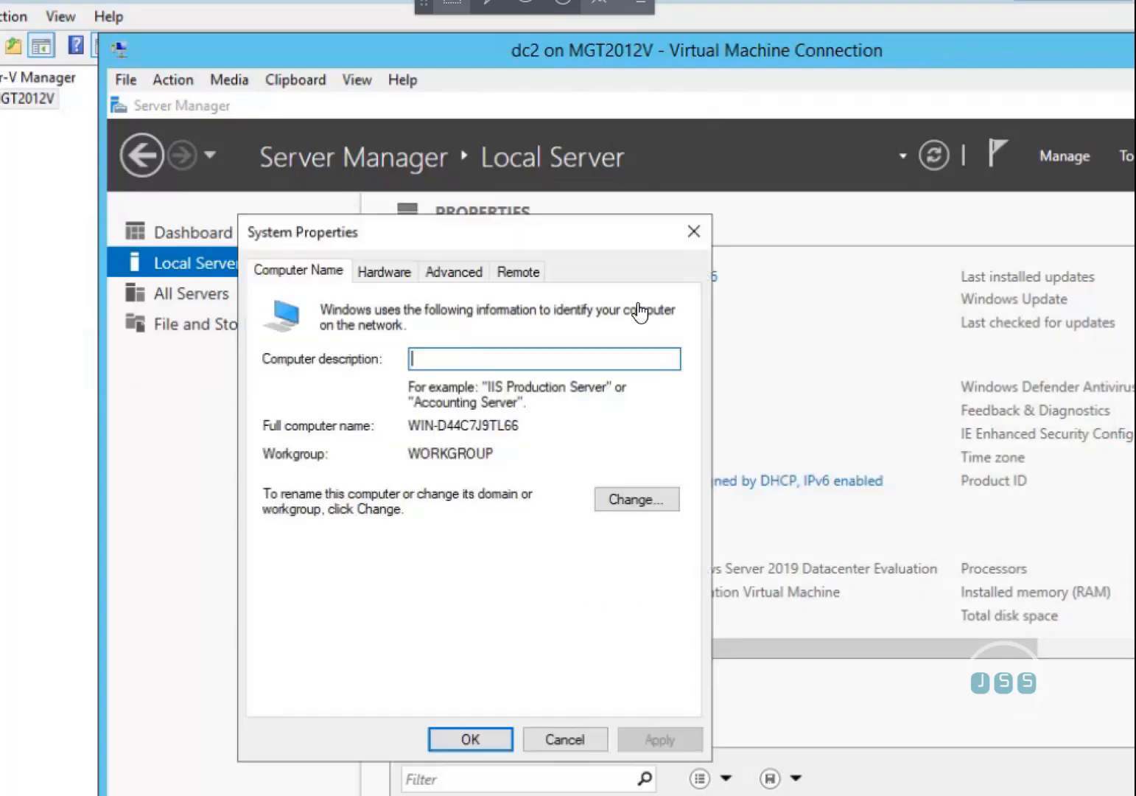
pyautogui.click(517, 274)
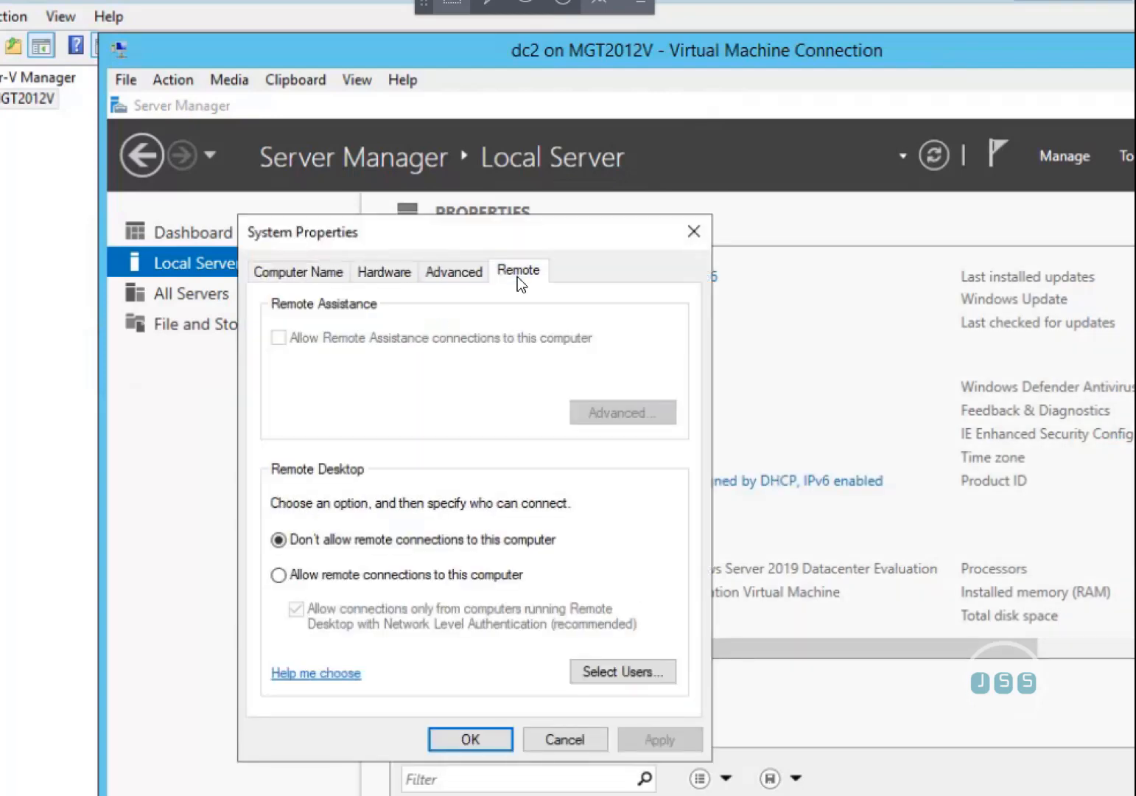
pyautogui.click(278, 574)
pyautogui.press('Return')
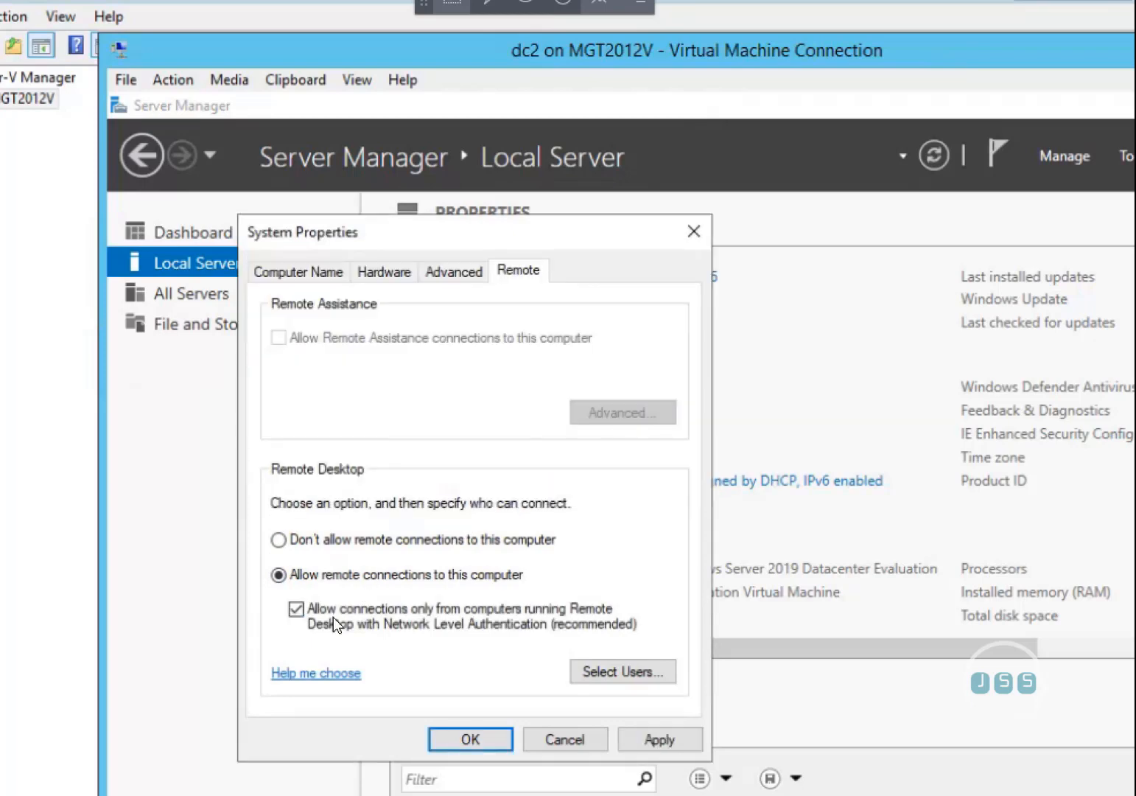
pyautogui.click(645, 740)
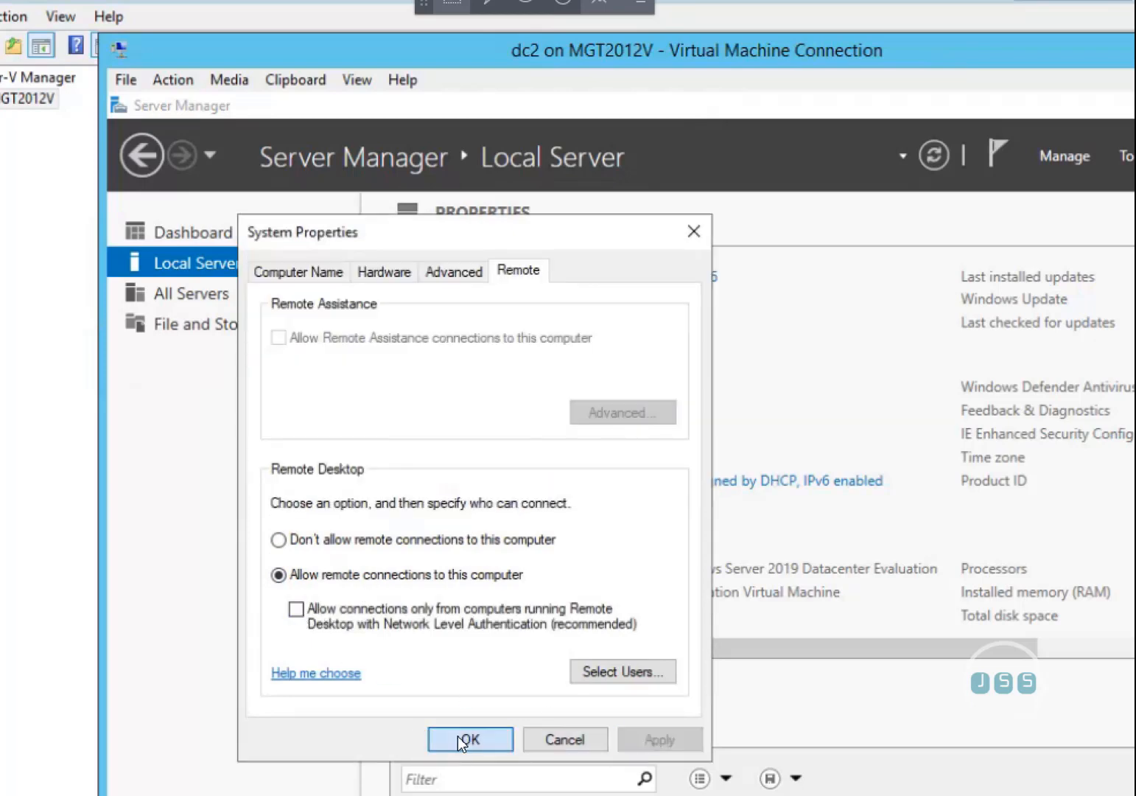
pyautogui.click(468, 739)
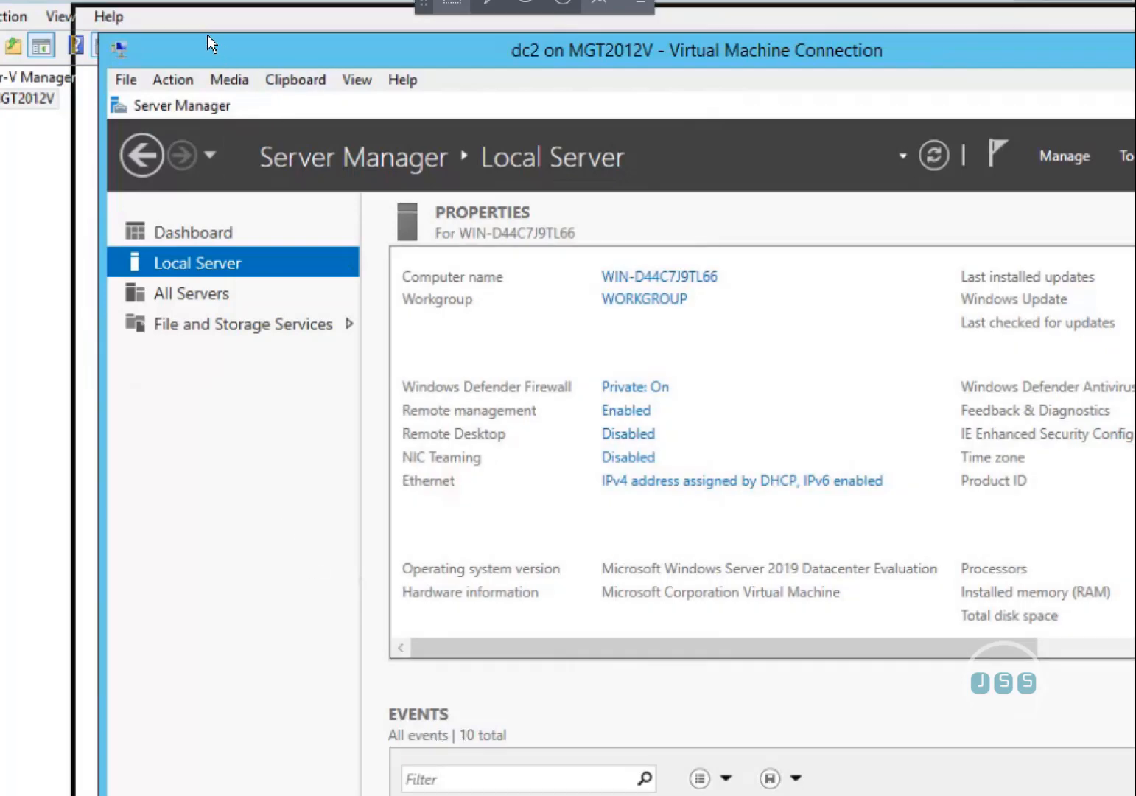
pyautogui.doubleClick(207, 35)
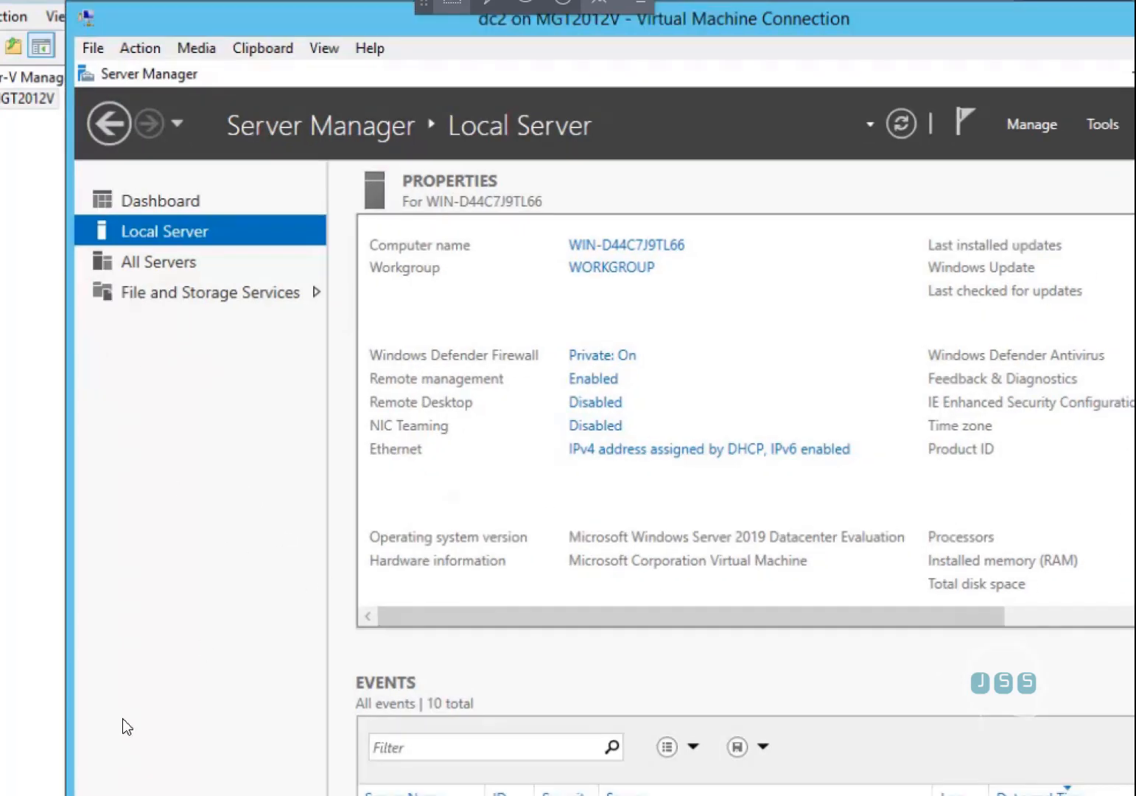
# Step: Reposition the dc2 connection window and shrink Server Manager from full size, bringing the guest's taskbar within reach
pyautogui.rightClick(8, 793)
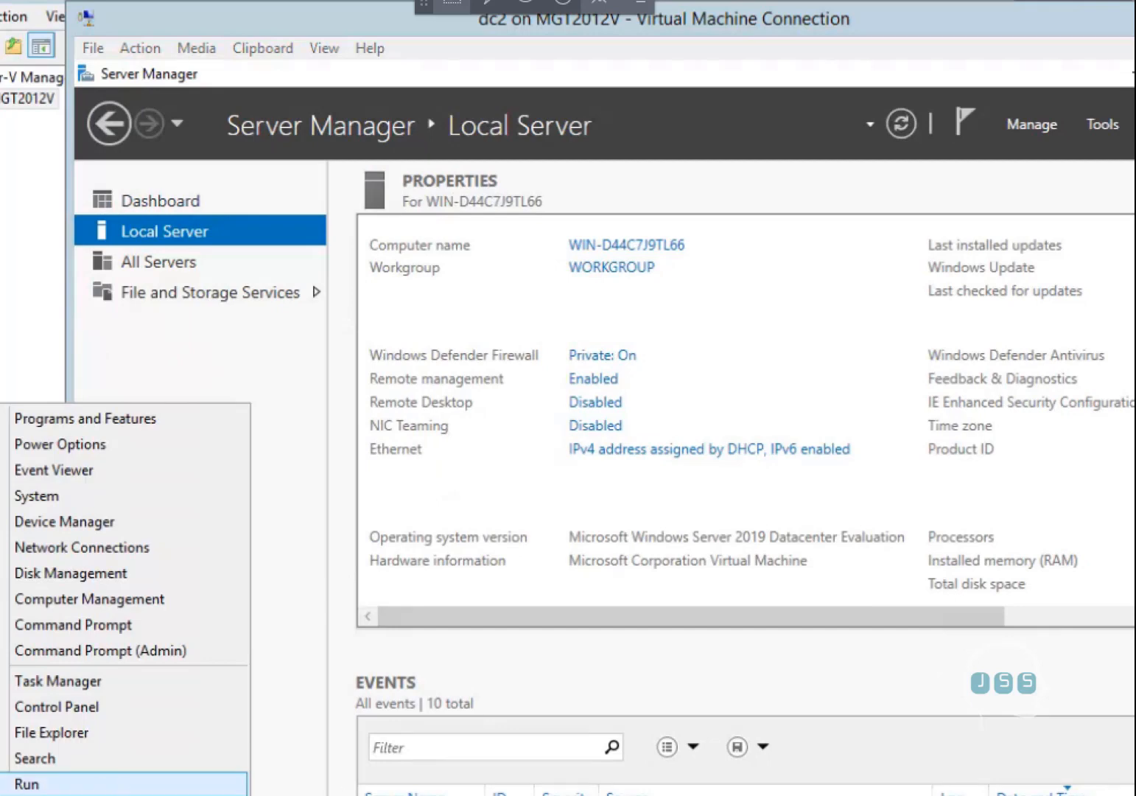
pyautogui.click(163, 25)
pyautogui.moveTo(163, 25); pyautogui.dragTo(63, 4)
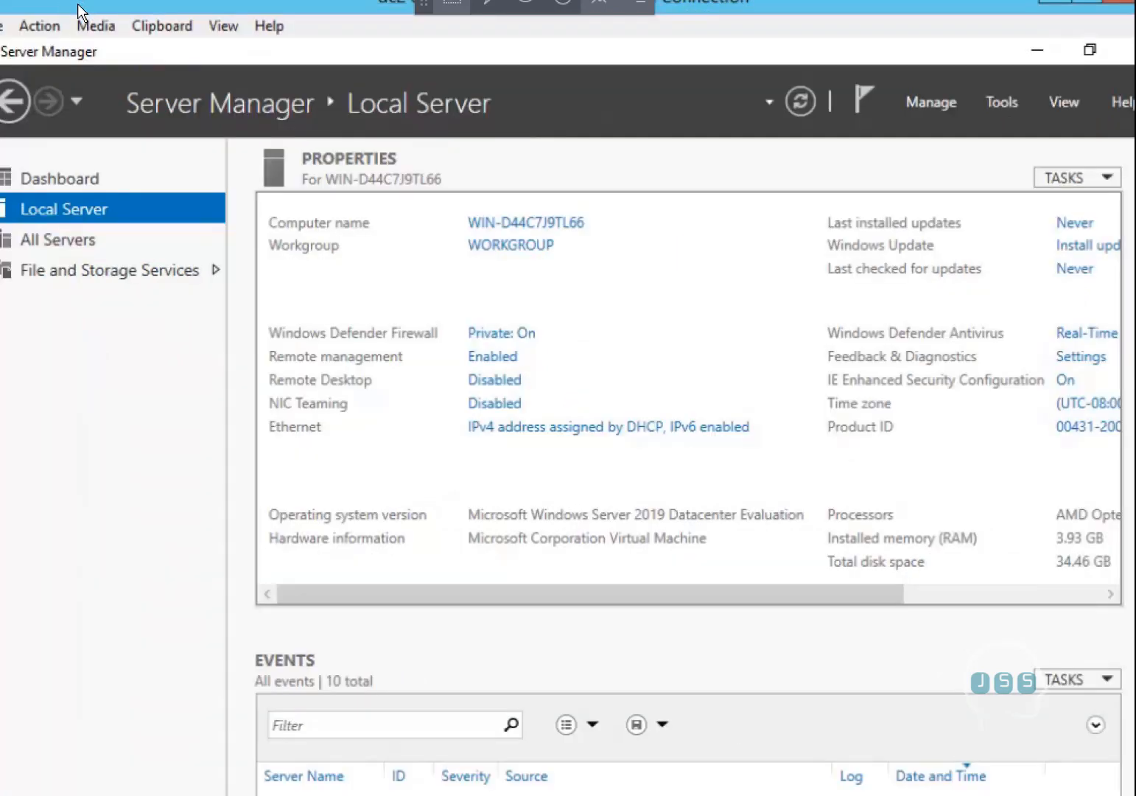
pyautogui.moveTo(959, 56); pyautogui.dragTo(883, 49)
pyautogui.moveTo(1072, 210); pyautogui.dragTo(1078, 654)
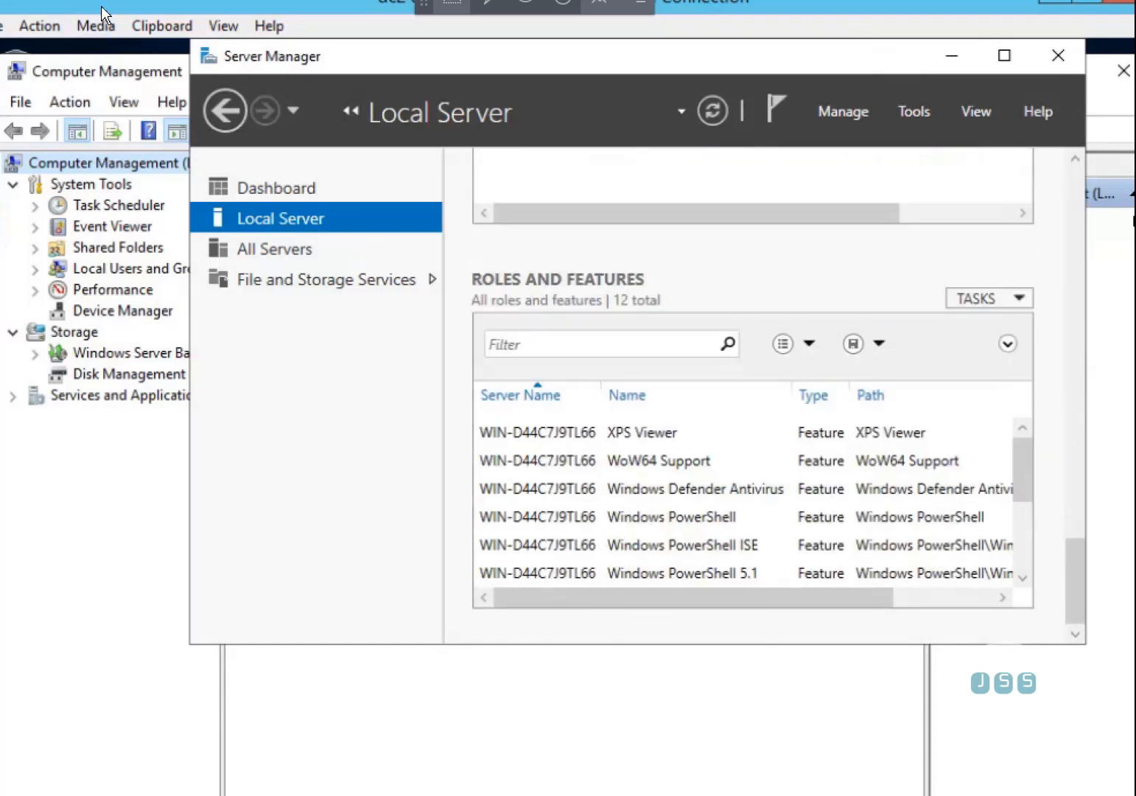
pyautogui.moveTo(174, 10); pyautogui.dragTo(135, 1)
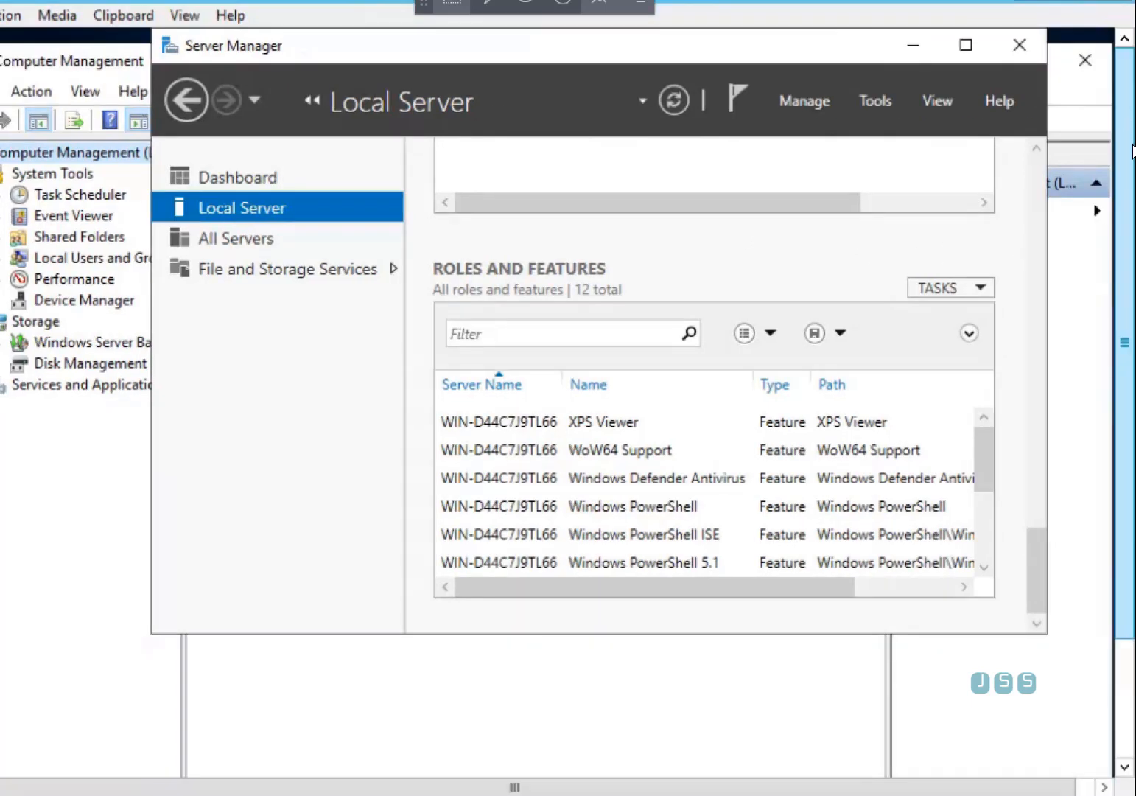
pyautogui.moveTo(1132, 146); pyautogui.dragTo(1132, 265)
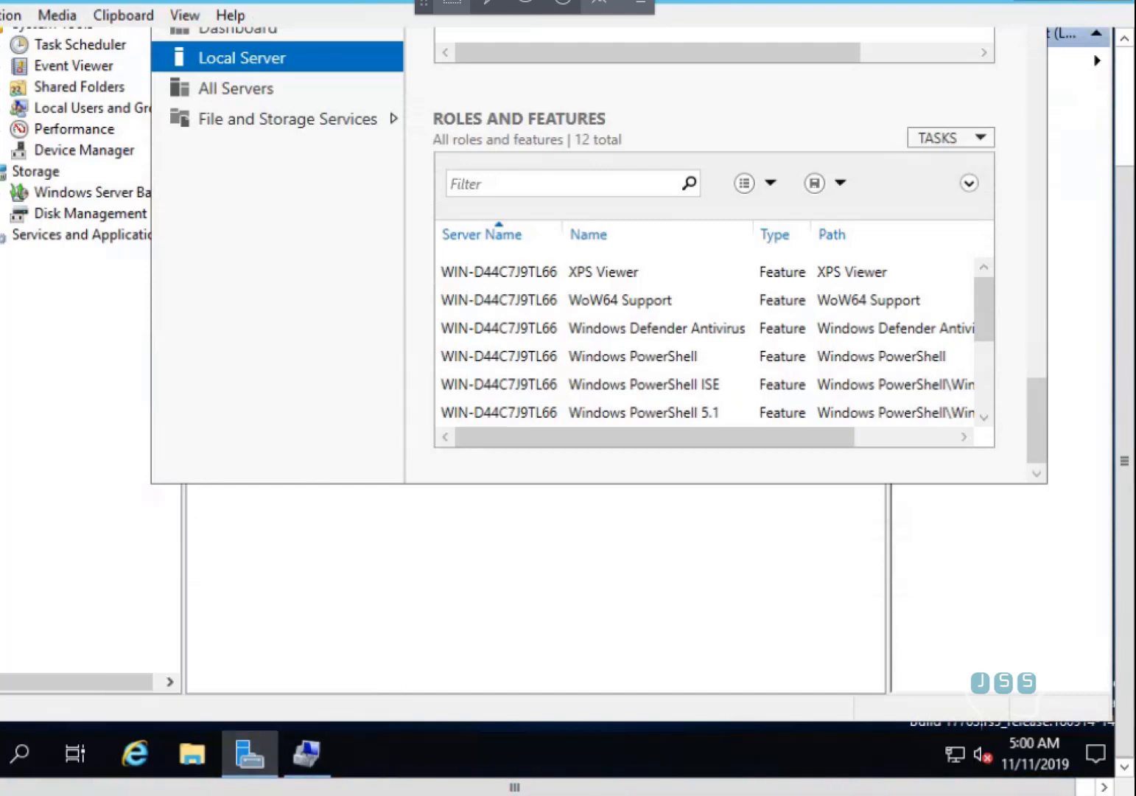
# Step: Search for firewall inside dc2 and open Windows Defender Firewall
pyautogui.press('super+x')
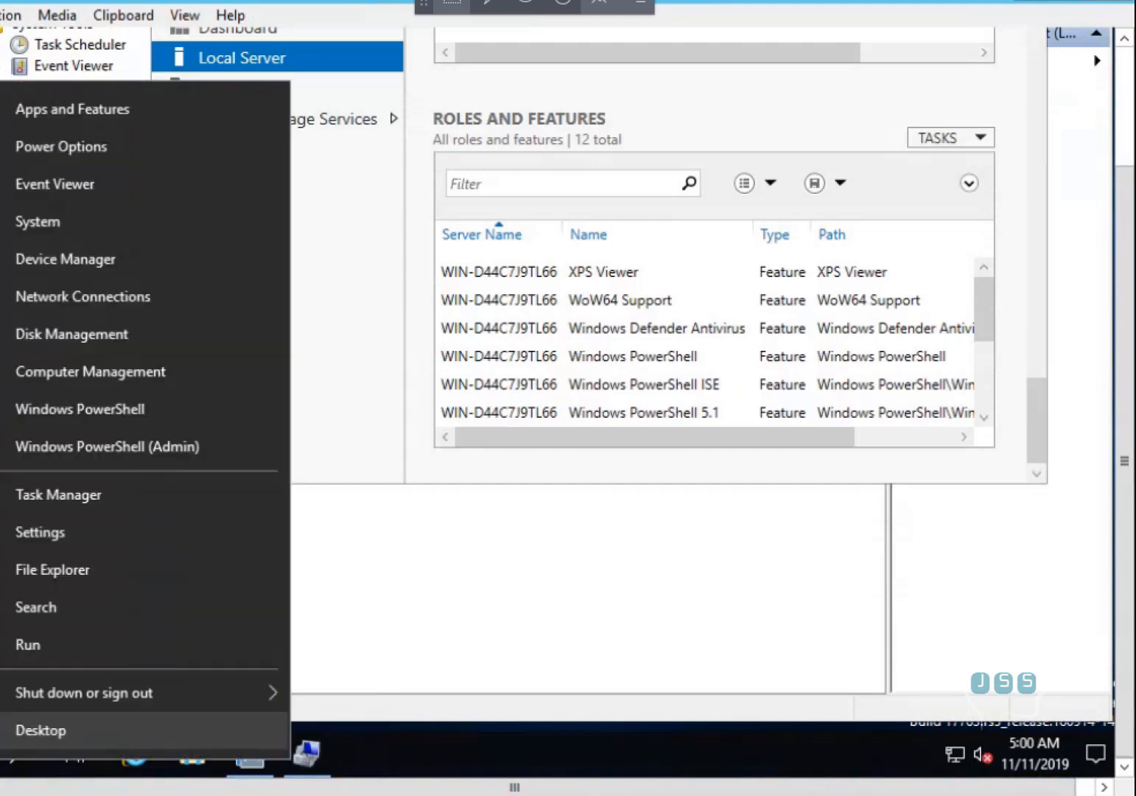
pyautogui.click(62, 605)
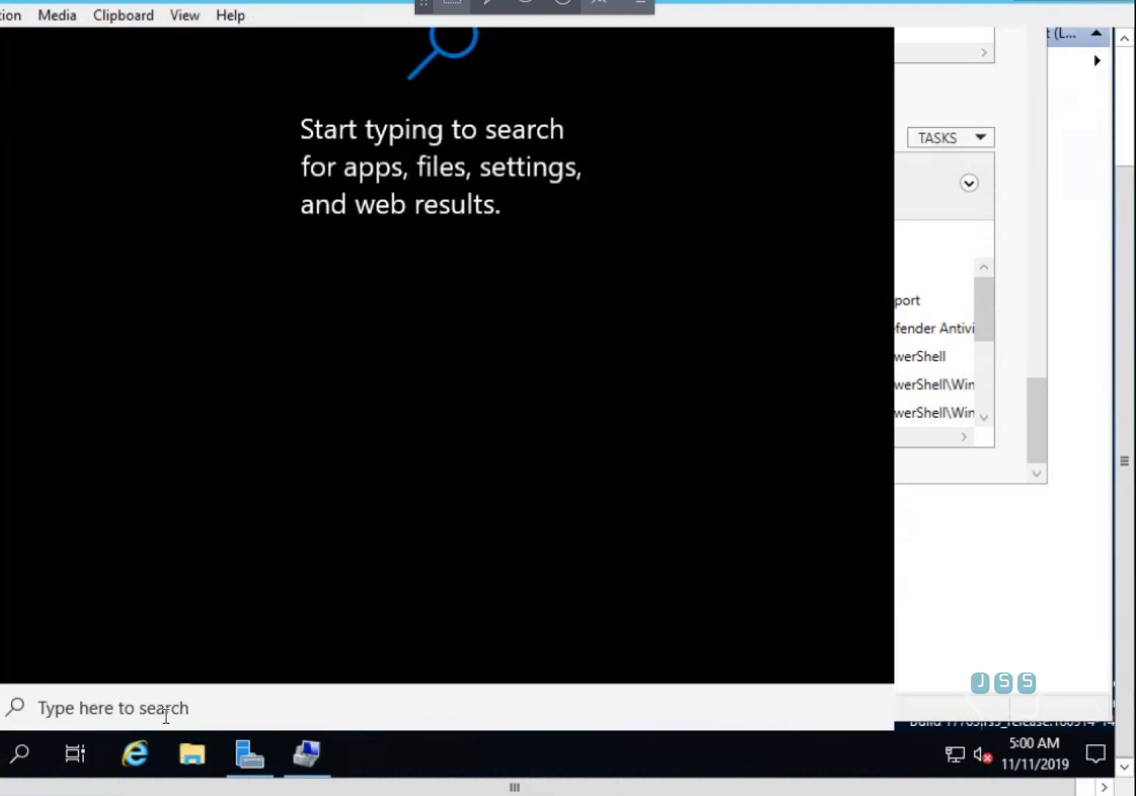
pyautogui.write('f')
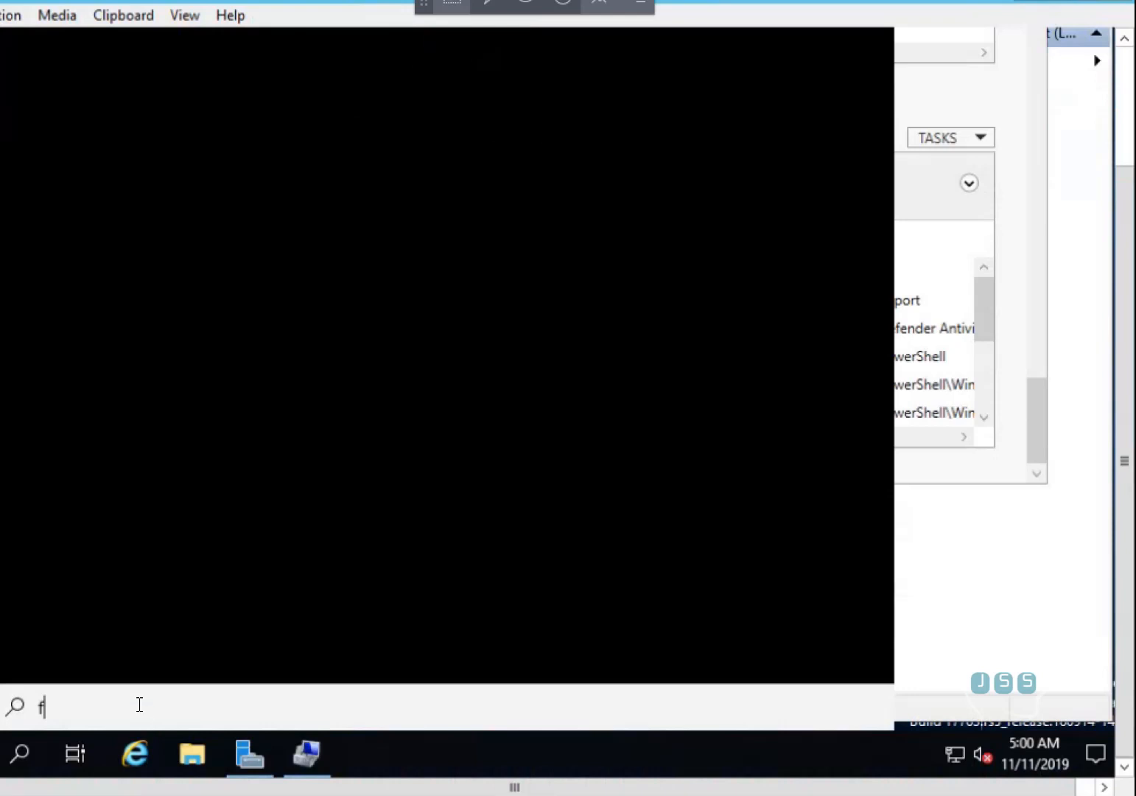
pyautogui.write('irewall')
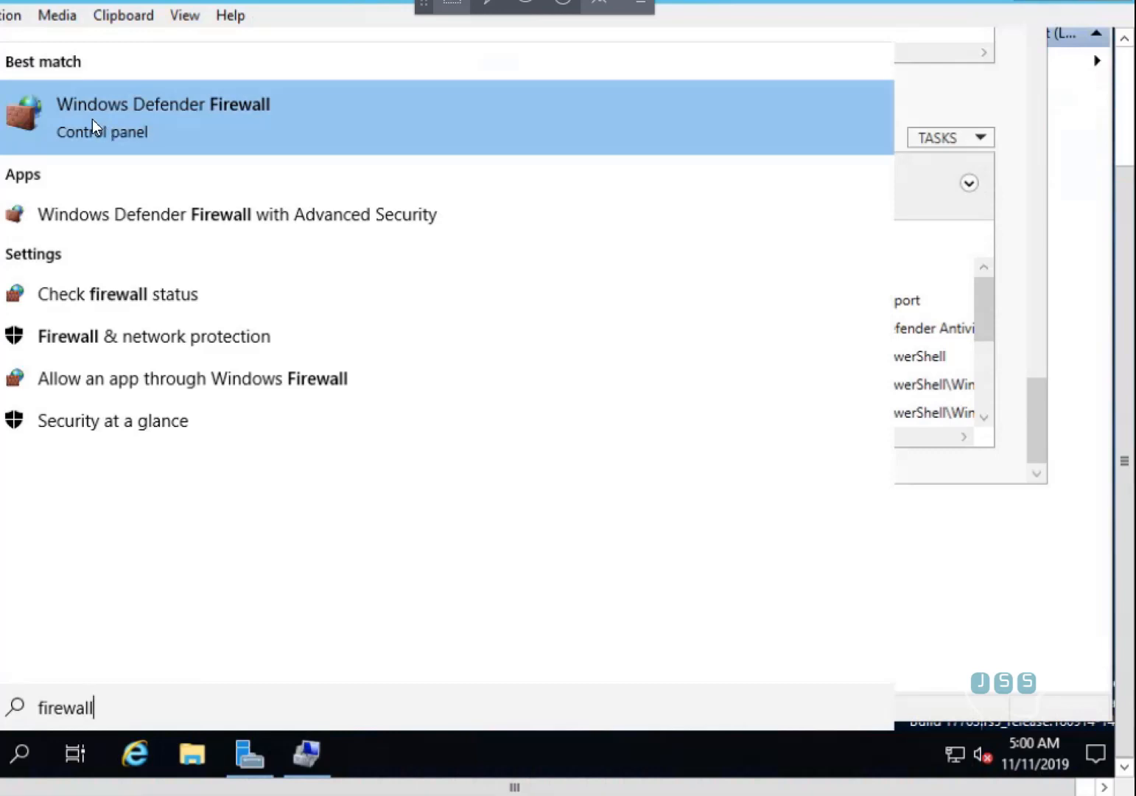
pyautogui.click(78, 126)
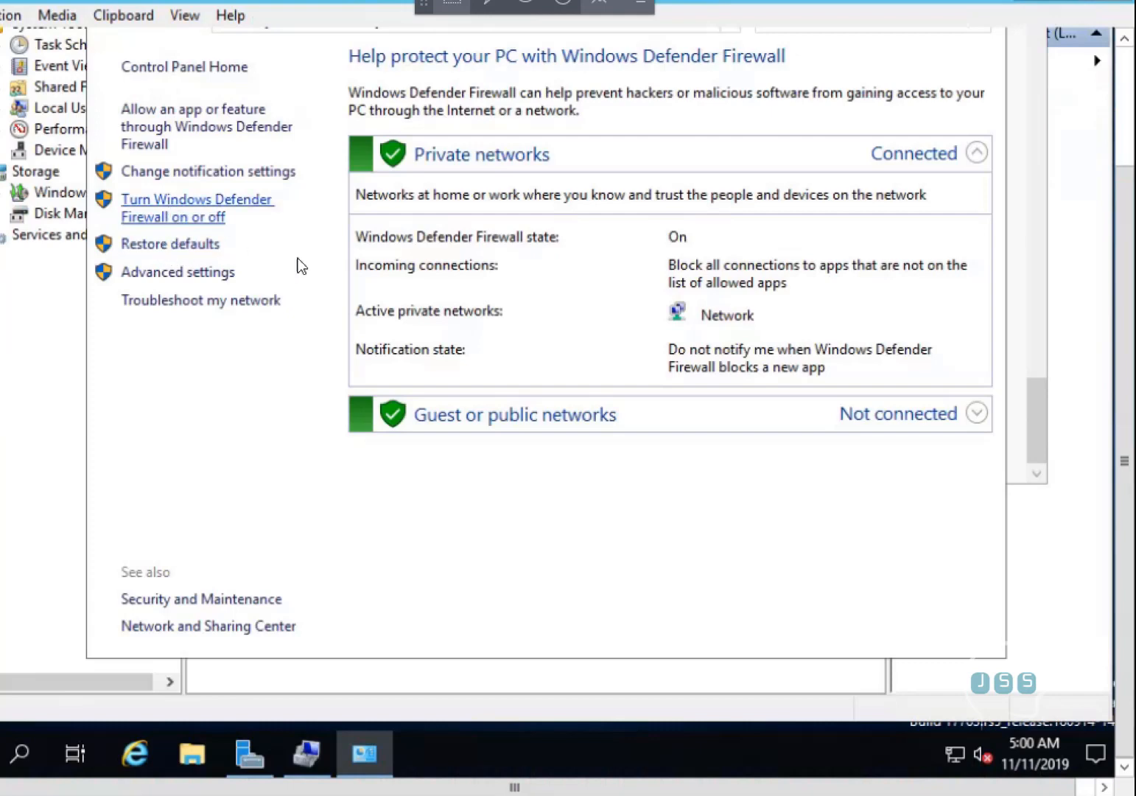
# Step: Turn off Windows Defender Firewall for both private and public networks on dc2 and close the firewall window
pyautogui.click(285, 237)
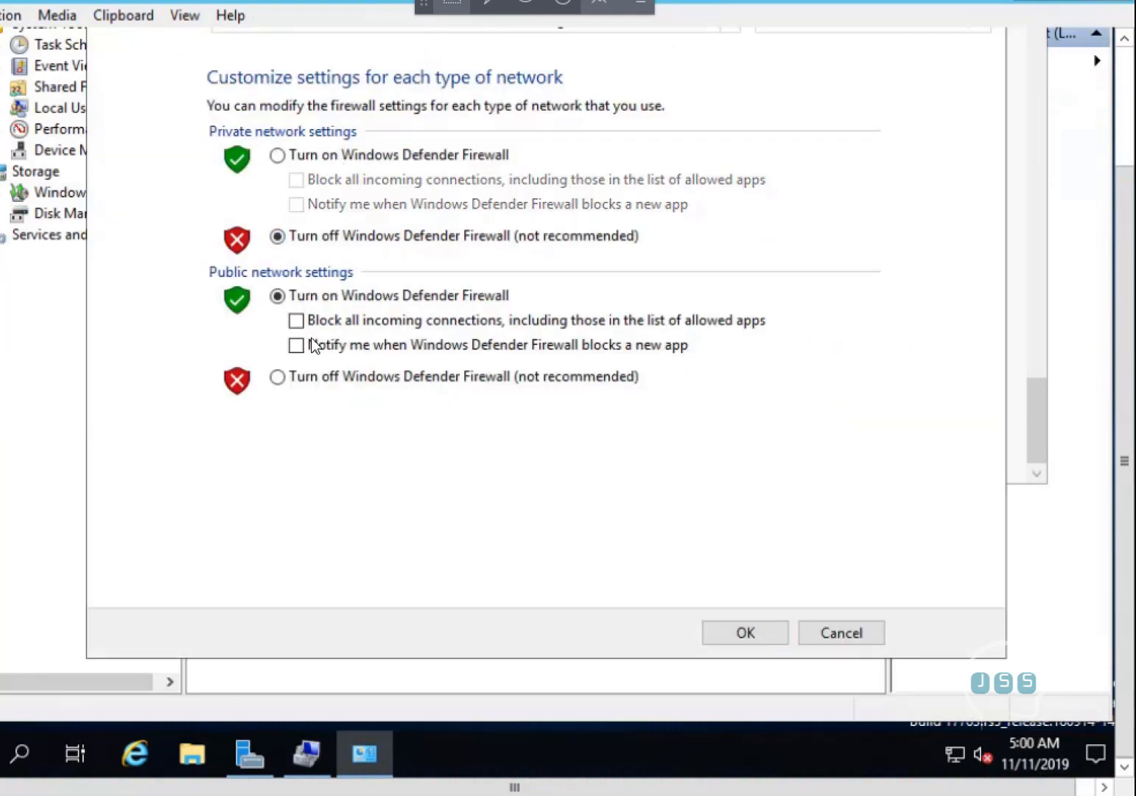
pyautogui.click(279, 376)
pyautogui.click(745, 632)
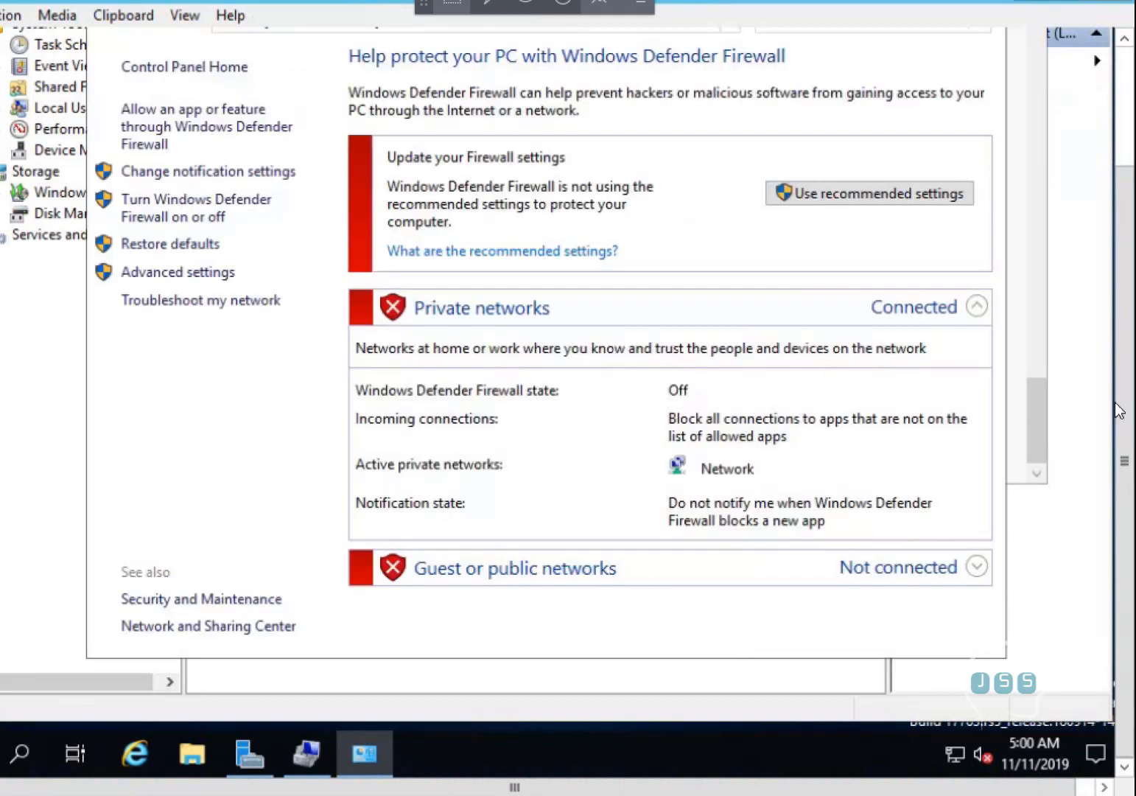
pyautogui.moveTo(1126, 419); pyautogui.dragTo(1119, 337)
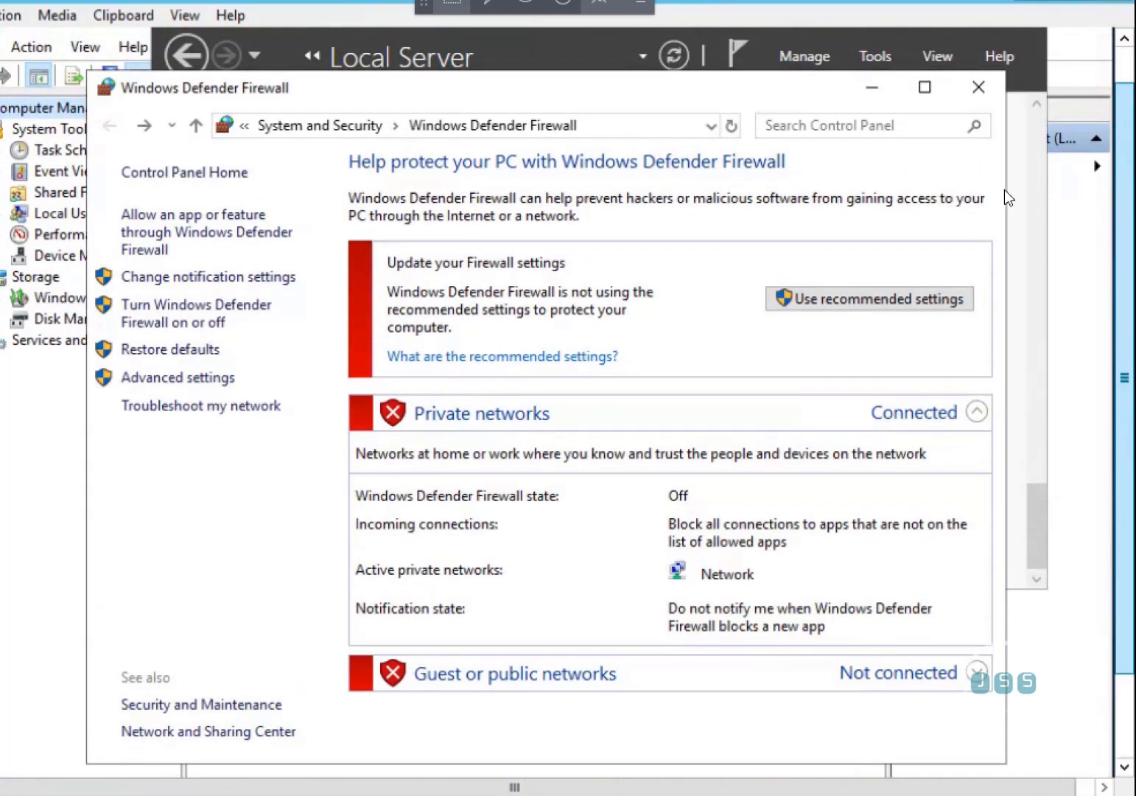
pyautogui.click(993, 104)
# Step: Run sysprep on dc2 to reach its system folder and launch the sysprep application from there
pyautogui.moveTo(1127, 155); pyautogui.dragTo(1135, 425)
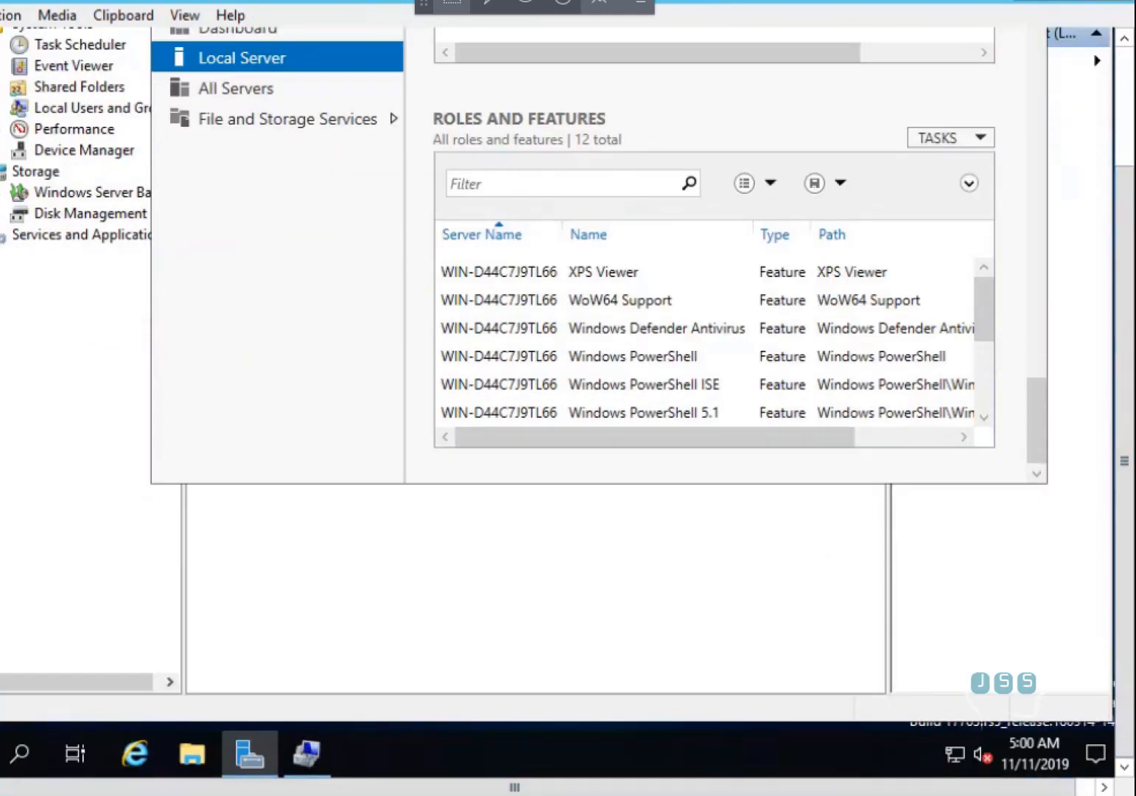
pyautogui.press('super+x')
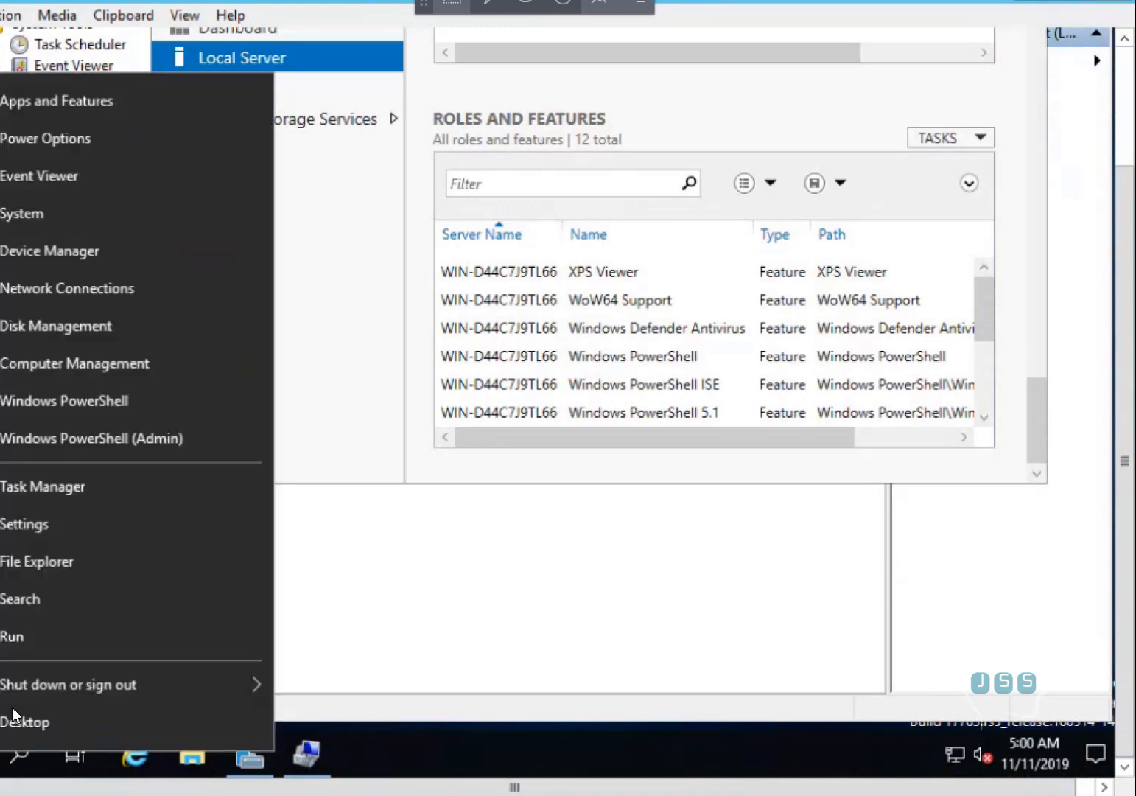
pyautogui.click(22, 639)
pyautogui.write('sy')
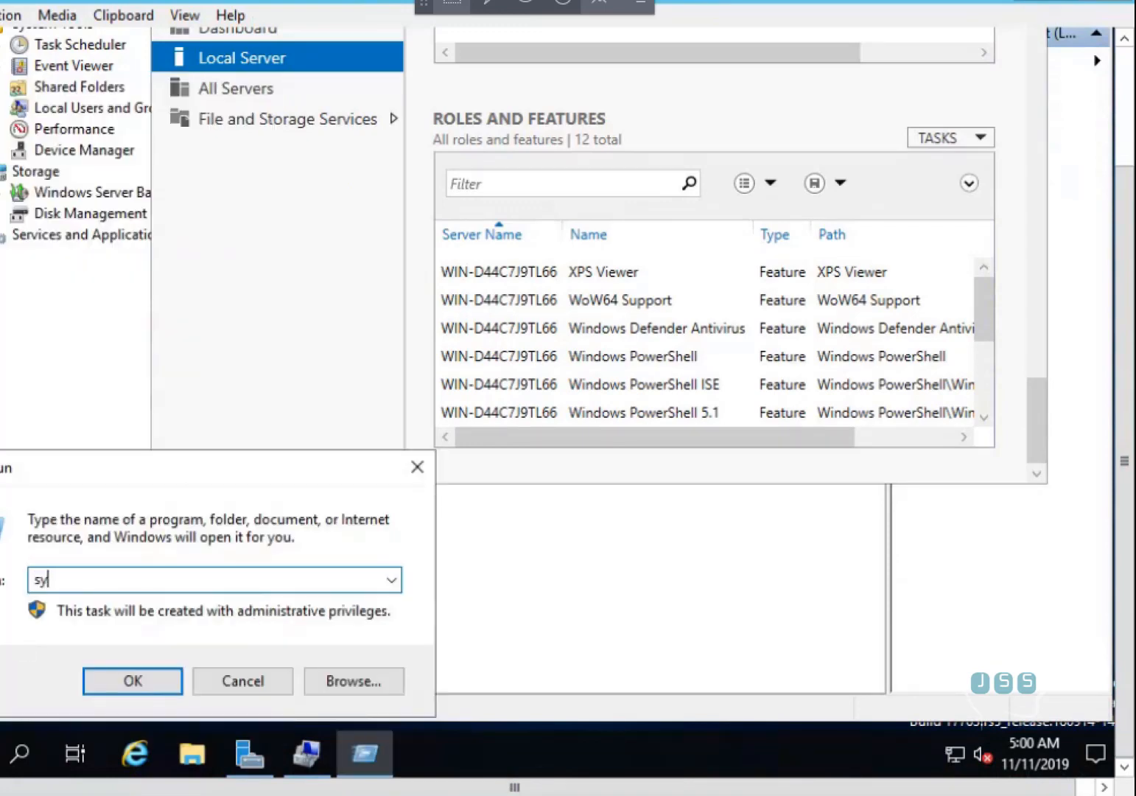
pyautogui.write('sprep')
pyautogui.press('Return')
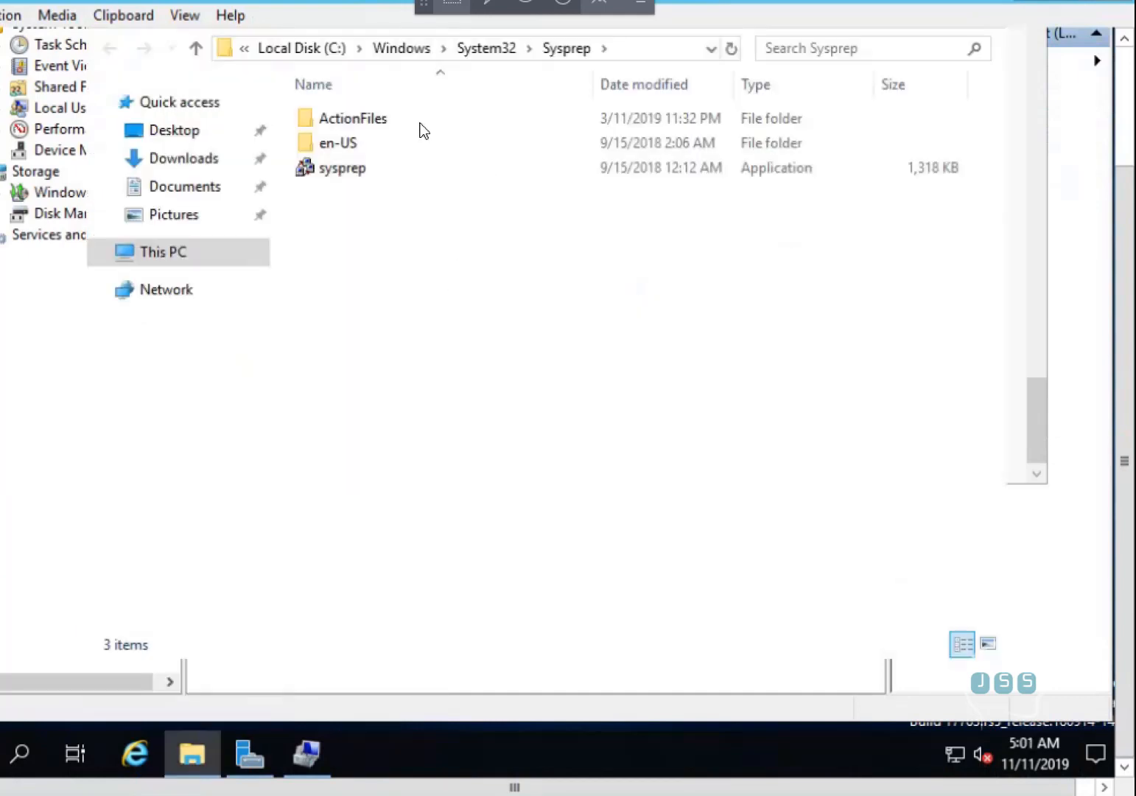
pyautogui.doubleClick(340, 174)
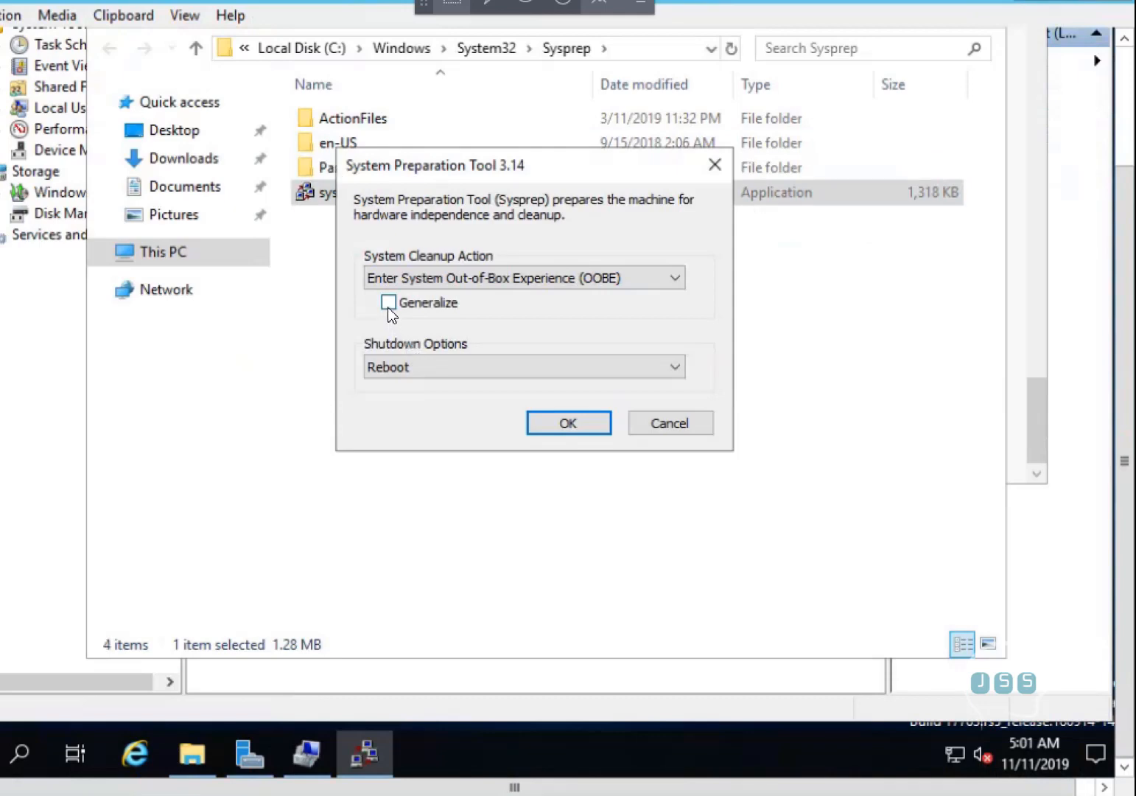
# Step: Start Sysprep with the Out-of-Box Experience (OOBE) cleanup action, Generalize enabled and Shutdown as the shutdown option
pyautogui.click(388, 305)
pyautogui.click(423, 368)
pyautogui.click(440, 418)
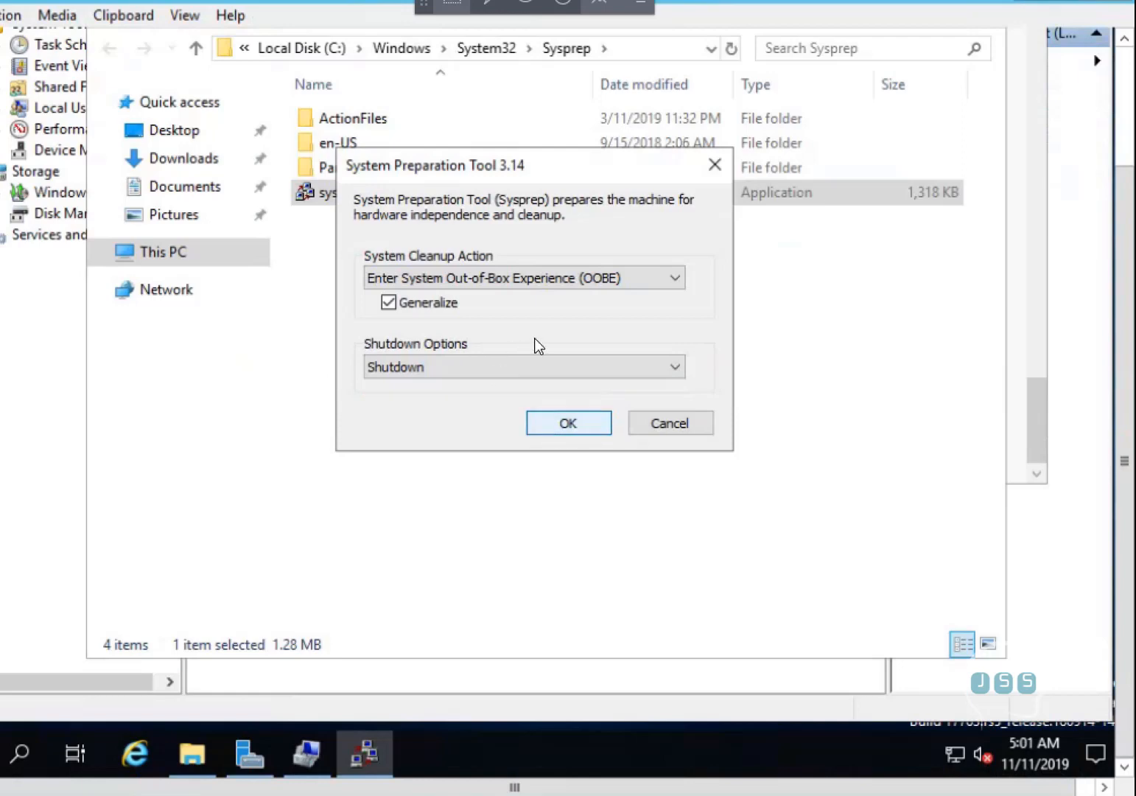
pyautogui.click(562, 423)
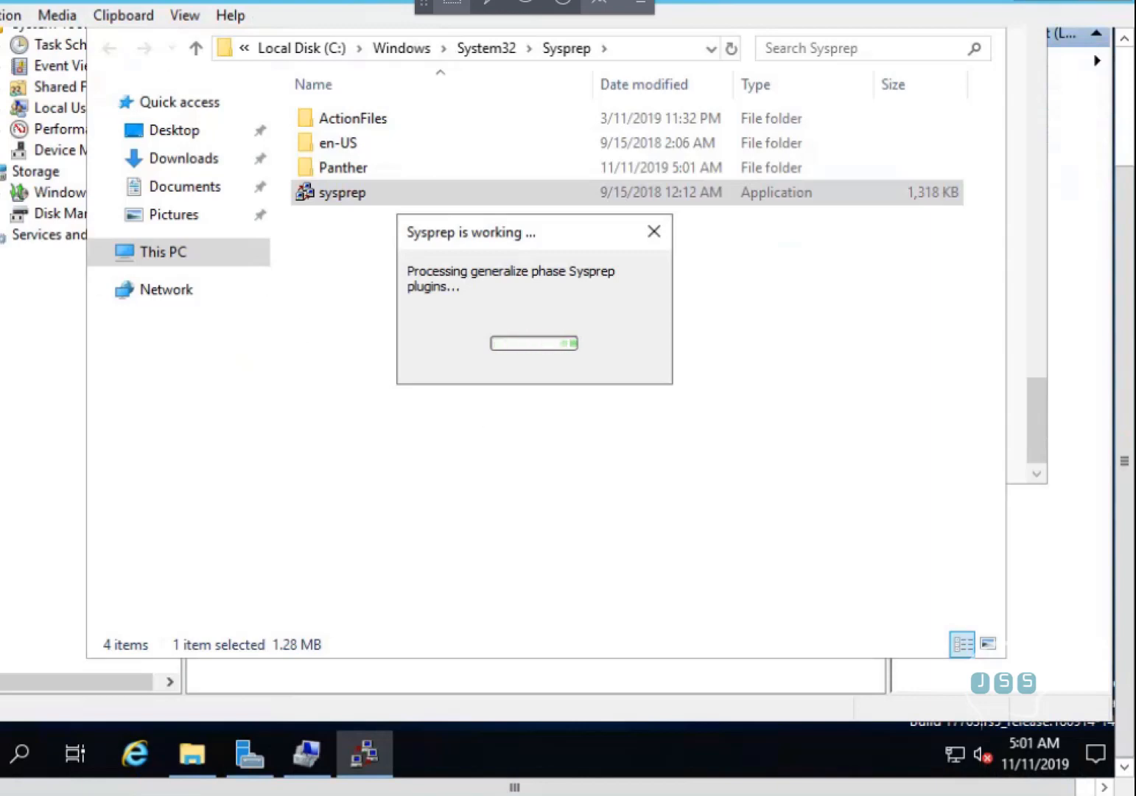
# Step: Move the dc2 connection window clear of the virtual machine list and bring Hyper-V Manager to the front
pyautogui.press('ctrl+alt+Break')
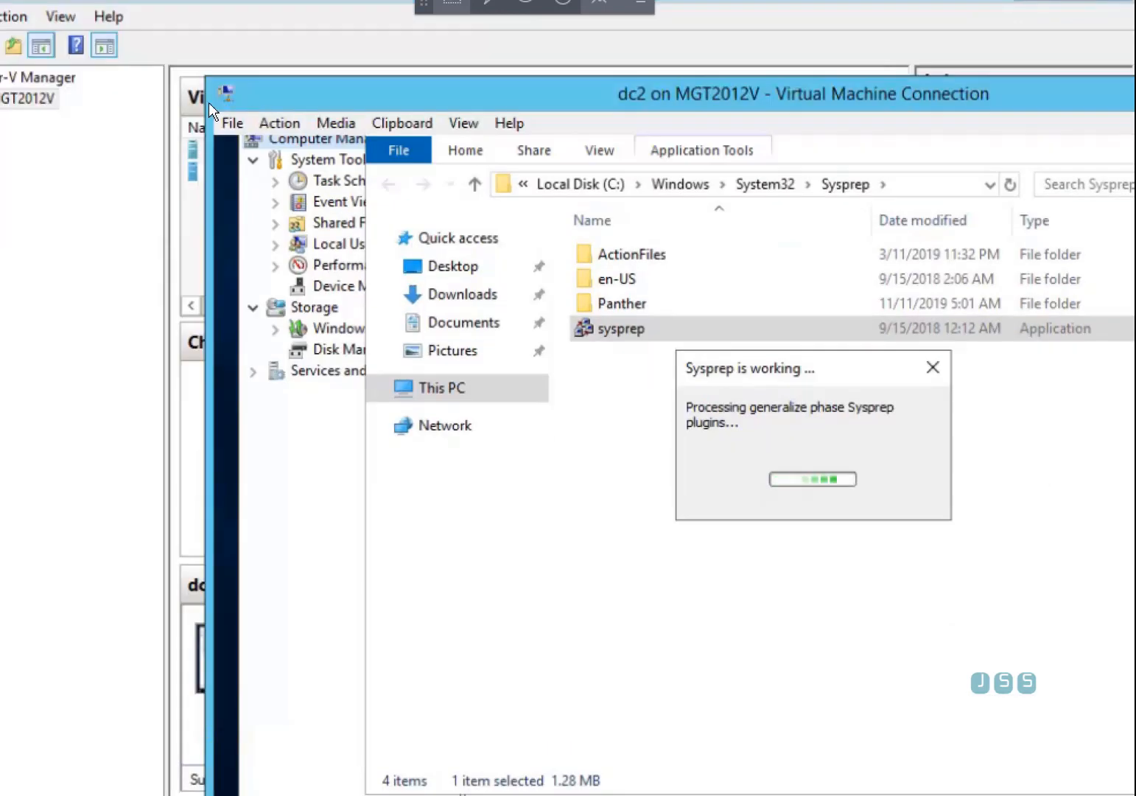
pyautogui.moveTo(261, 104); pyautogui.dragTo(429, 114)
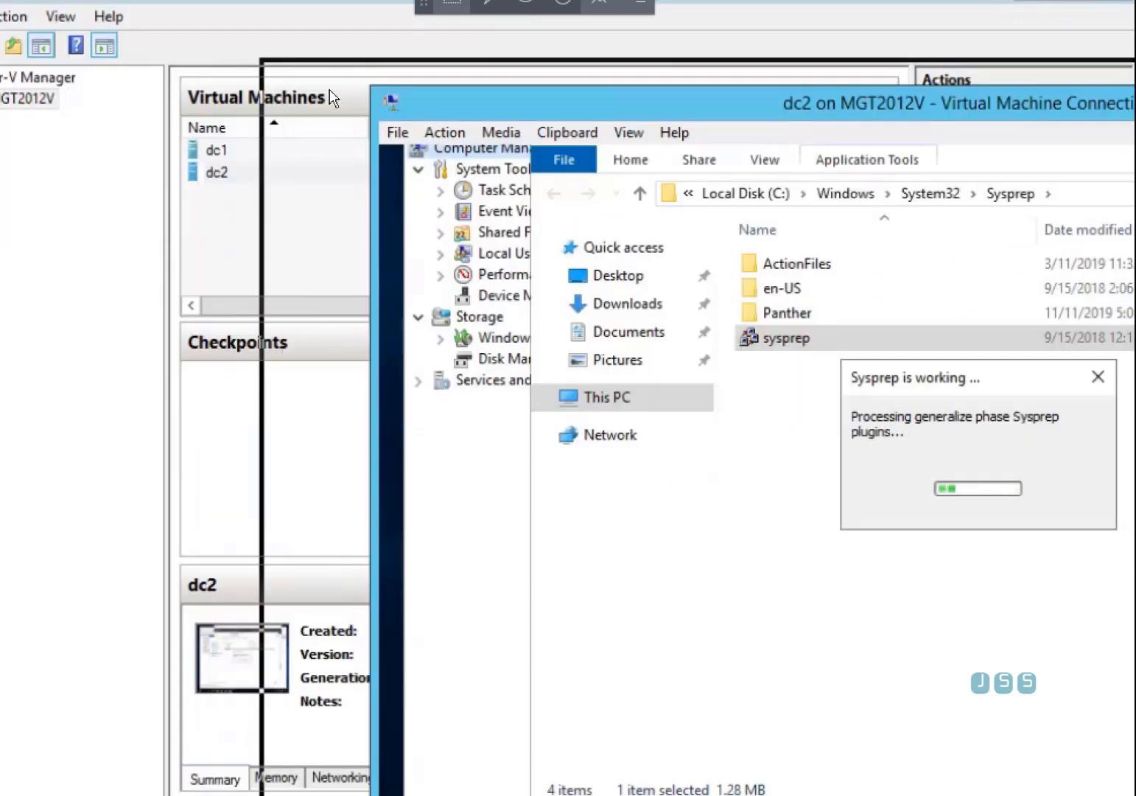
pyautogui.moveTo(329, 88); pyautogui.dragTo(128, 98)
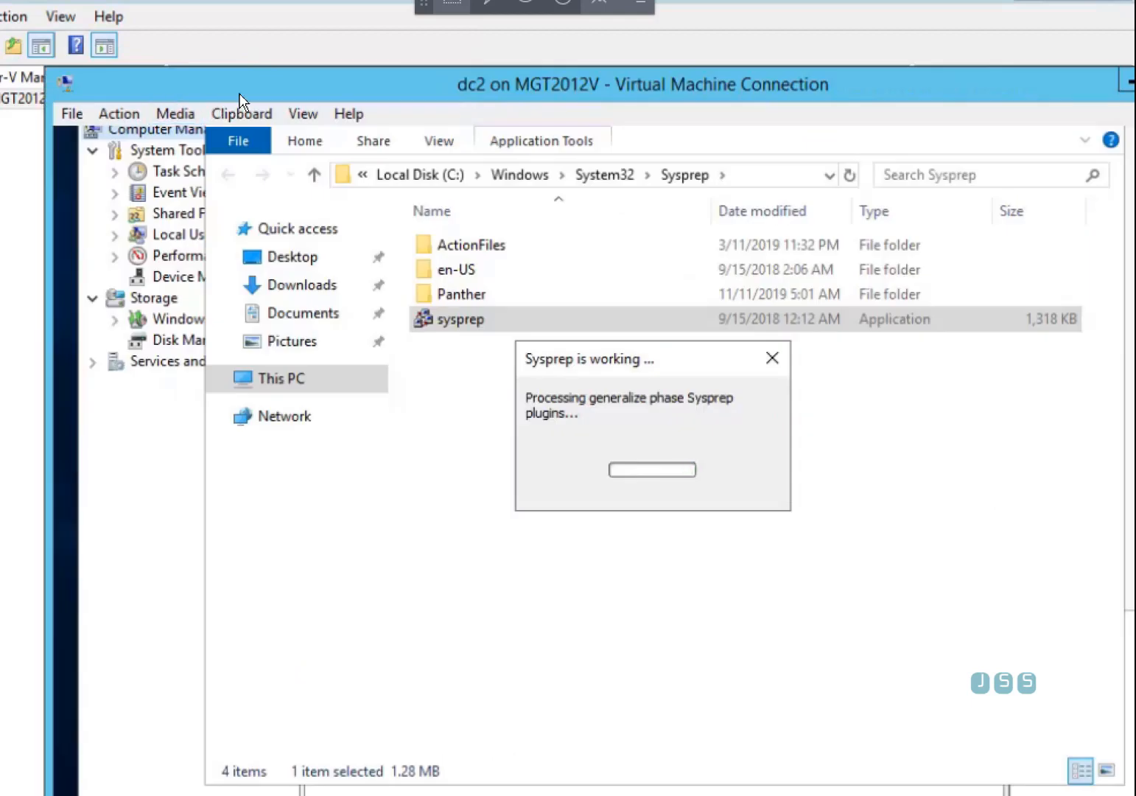
pyautogui.moveTo(240, 94); pyautogui.dragTo(148, 215)
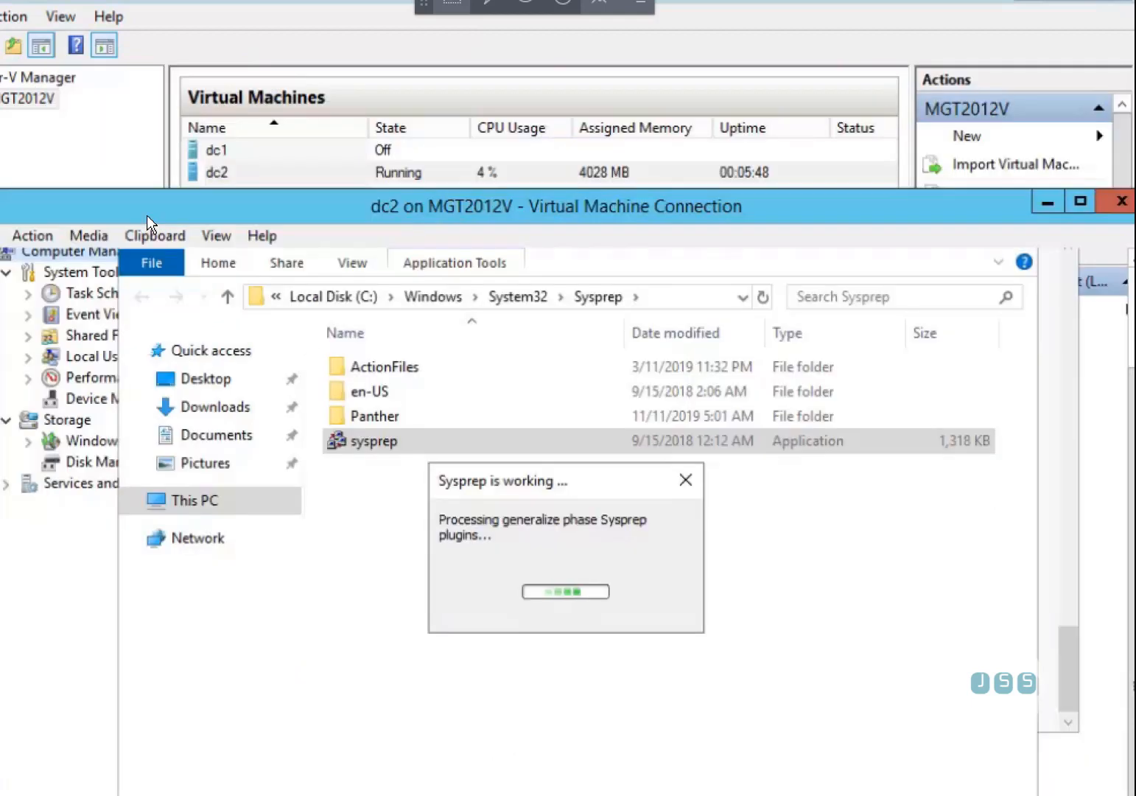
pyautogui.click(278, 179)
pyautogui.click(274, 197)
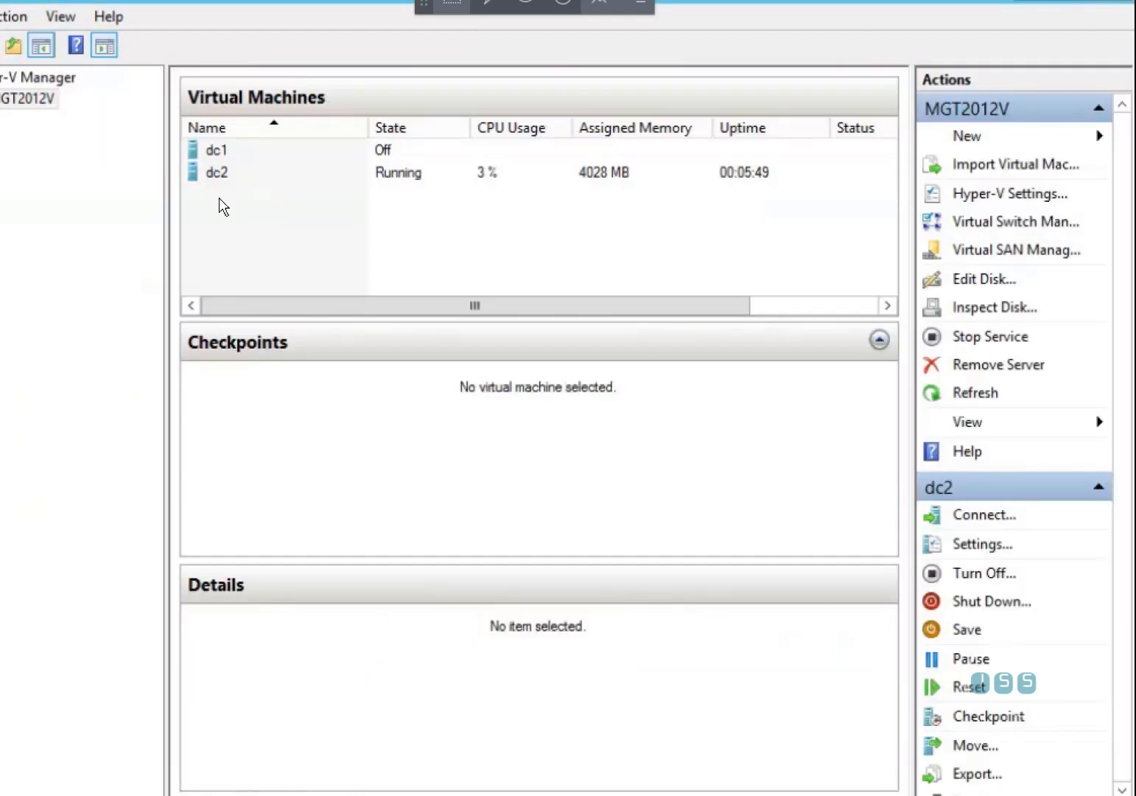
pyautogui.click(469, 180)
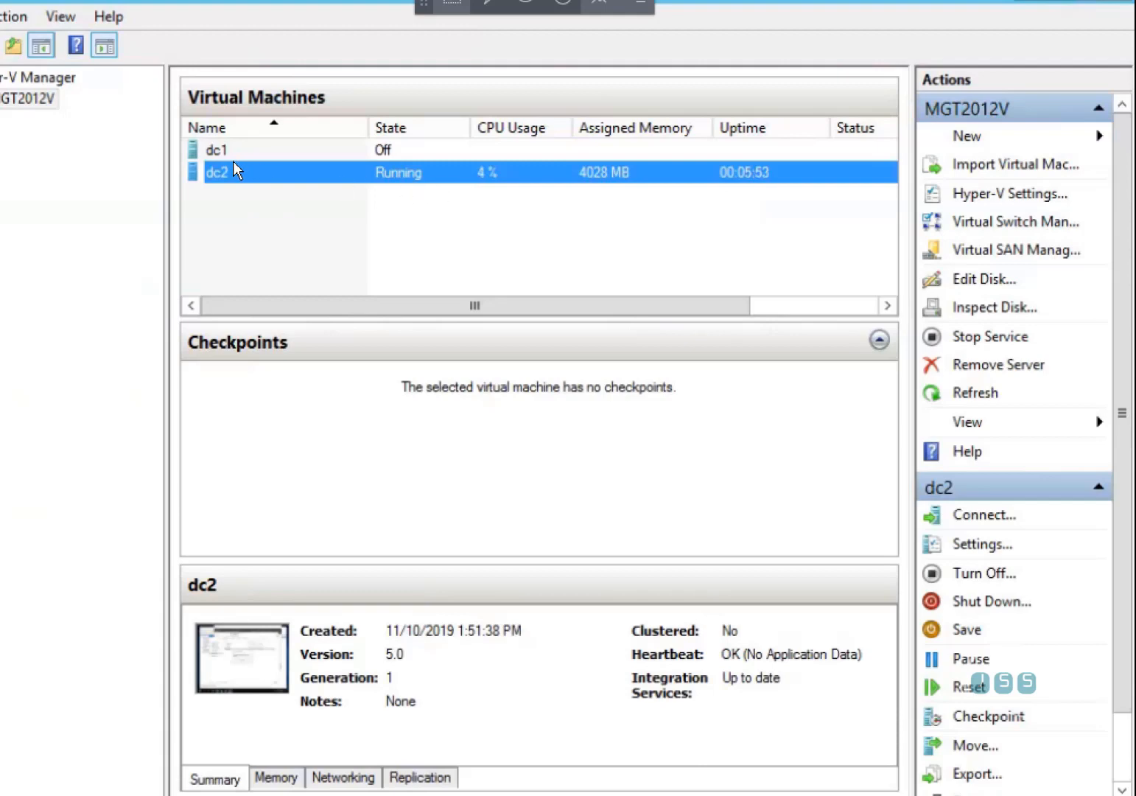
pyautogui.rightClick(218, 205)
pyautogui.click(88, 135)
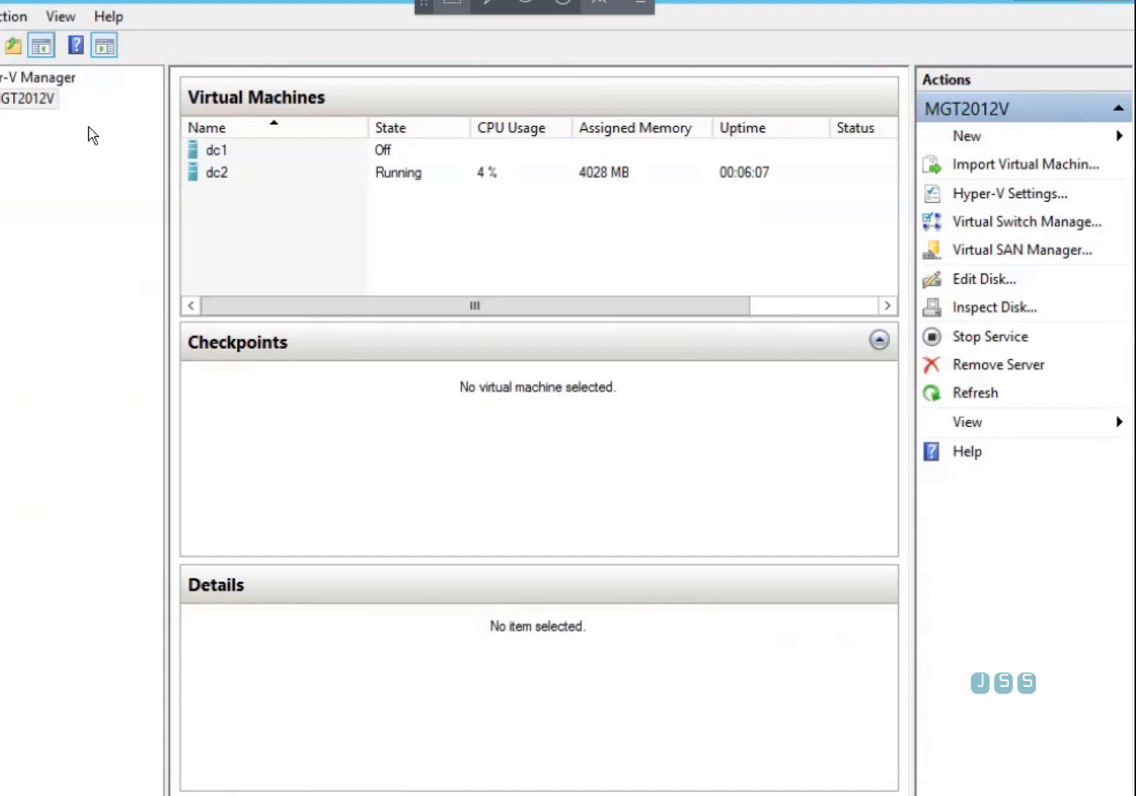
pyautogui.rightClick(44, 101)
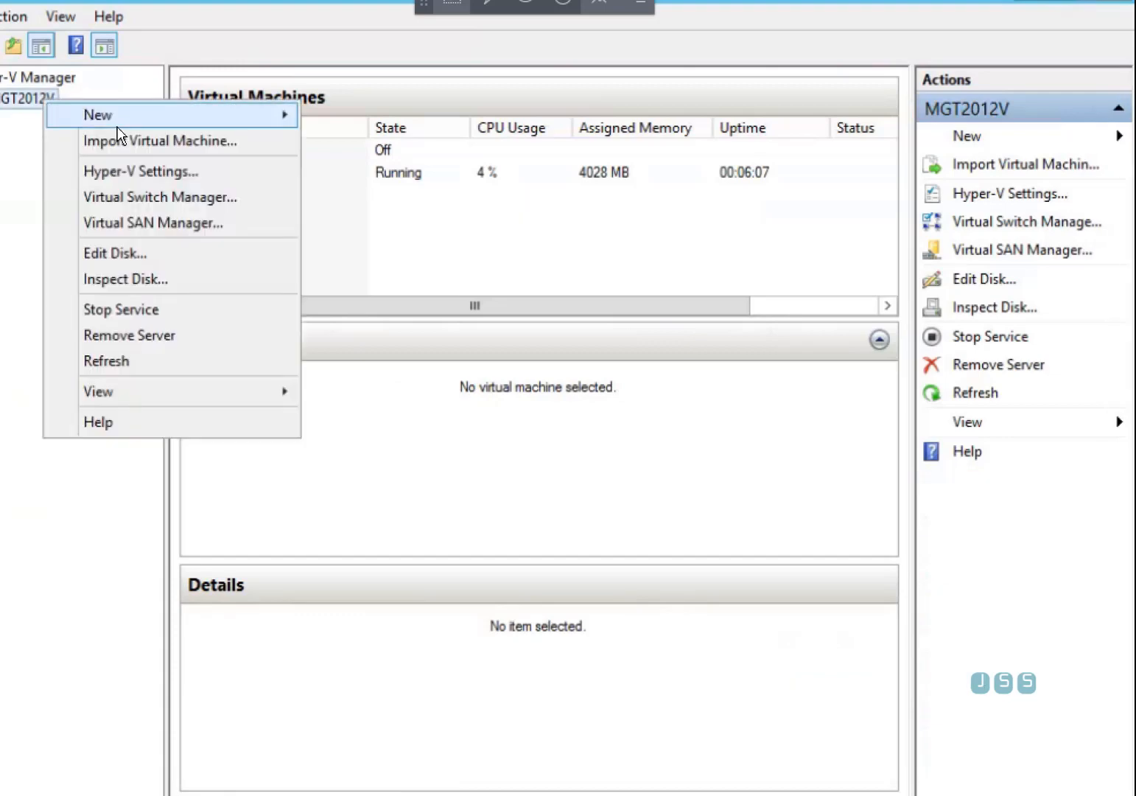
pyautogui.click(233, 27)
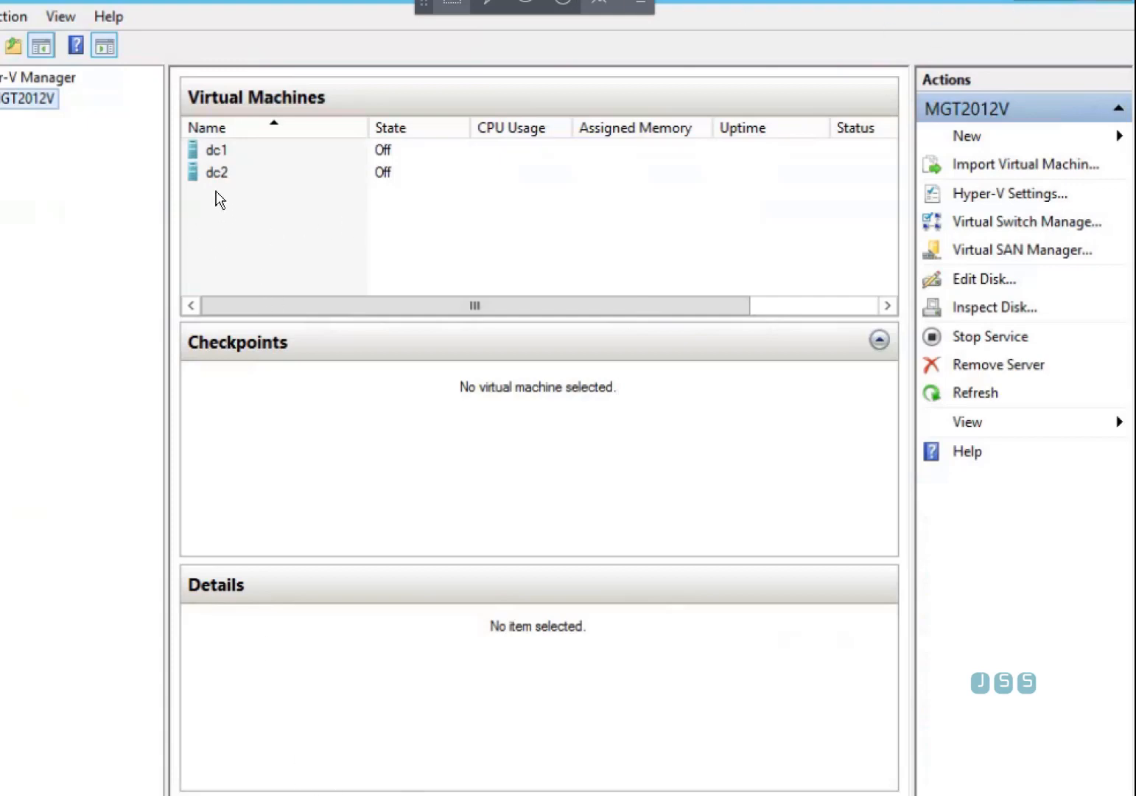
# Step: Create a checkpoint of the dc2 virtual machine
pyautogui.rightClick(233, 172)
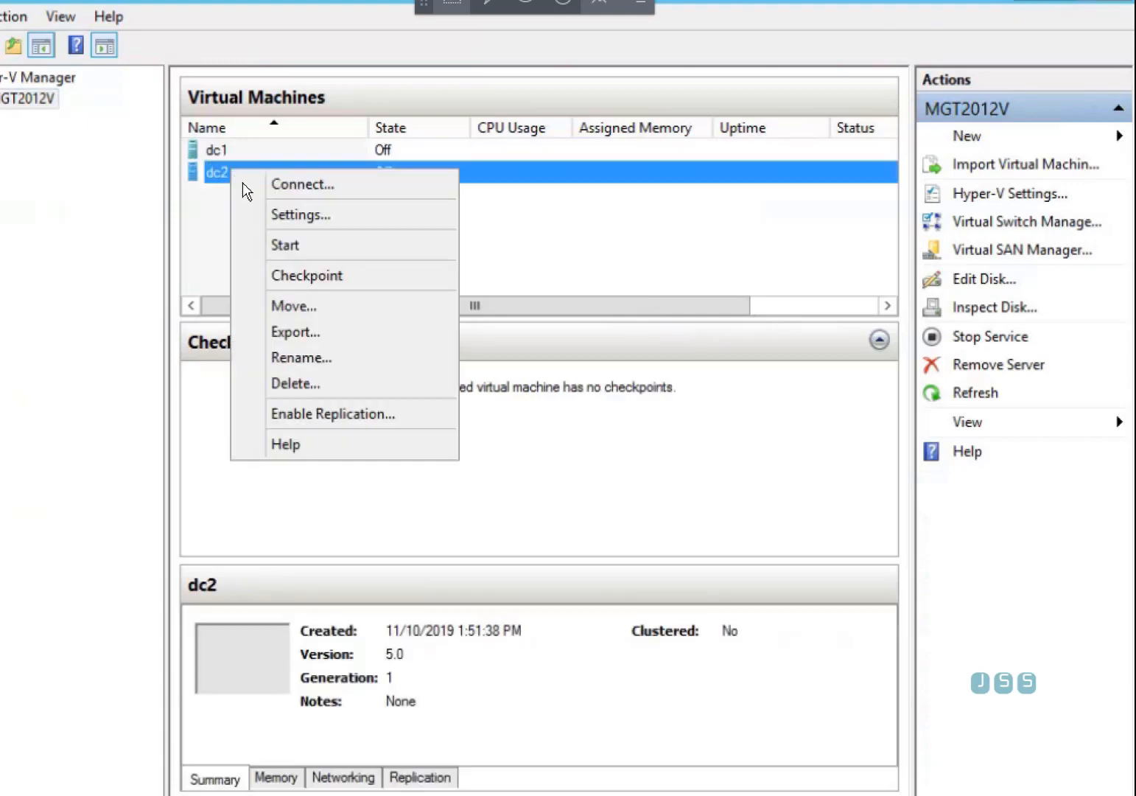
pyautogui.click(302, 280)
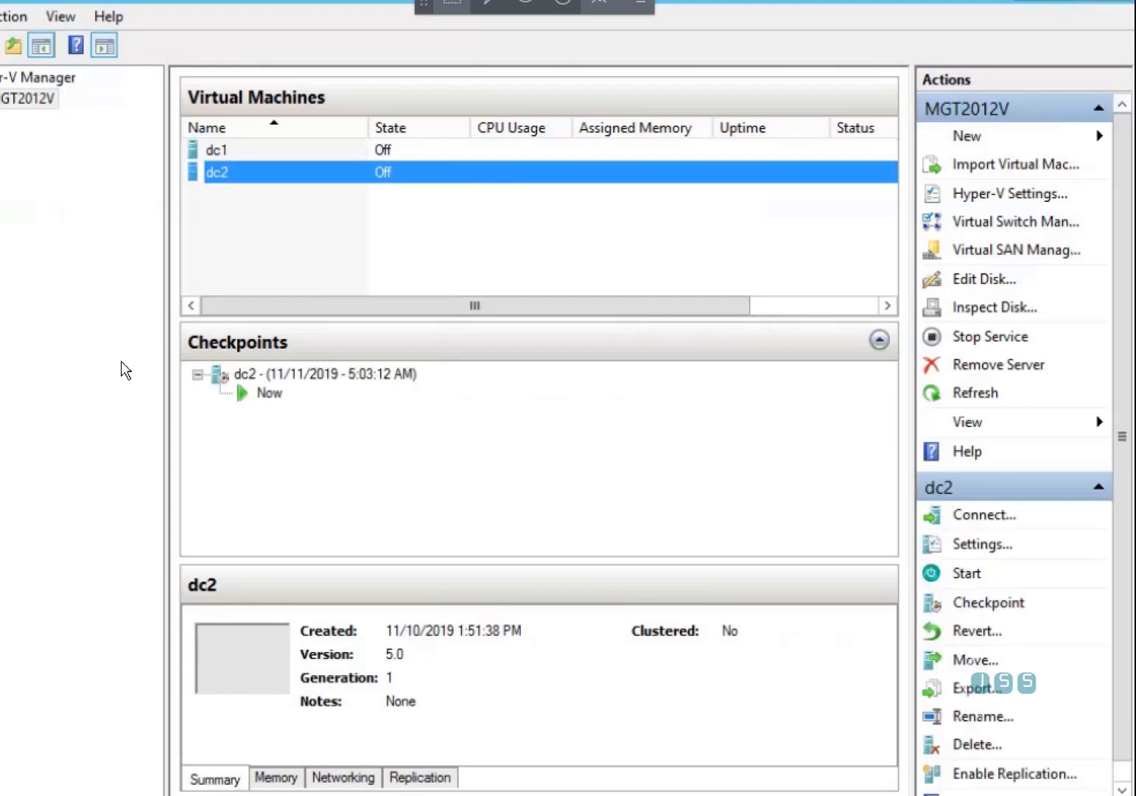
pyautogui.click(273, 400)
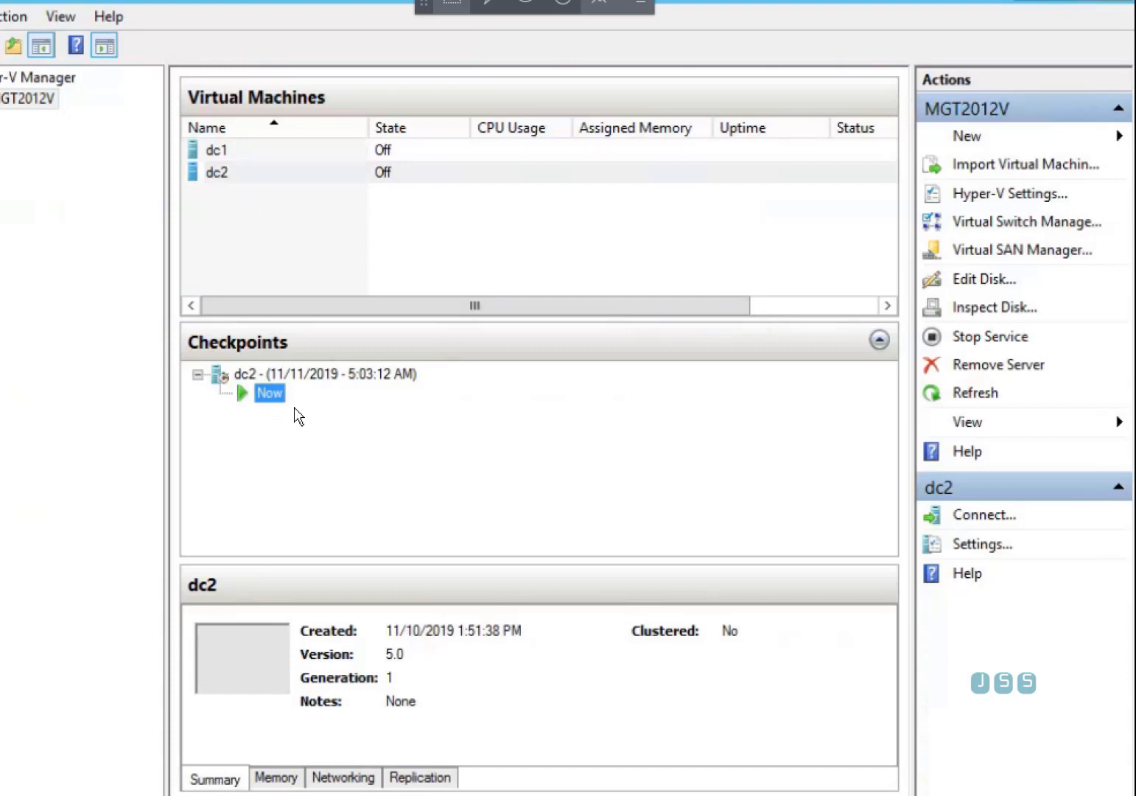
pyautogui.click(221, 179)
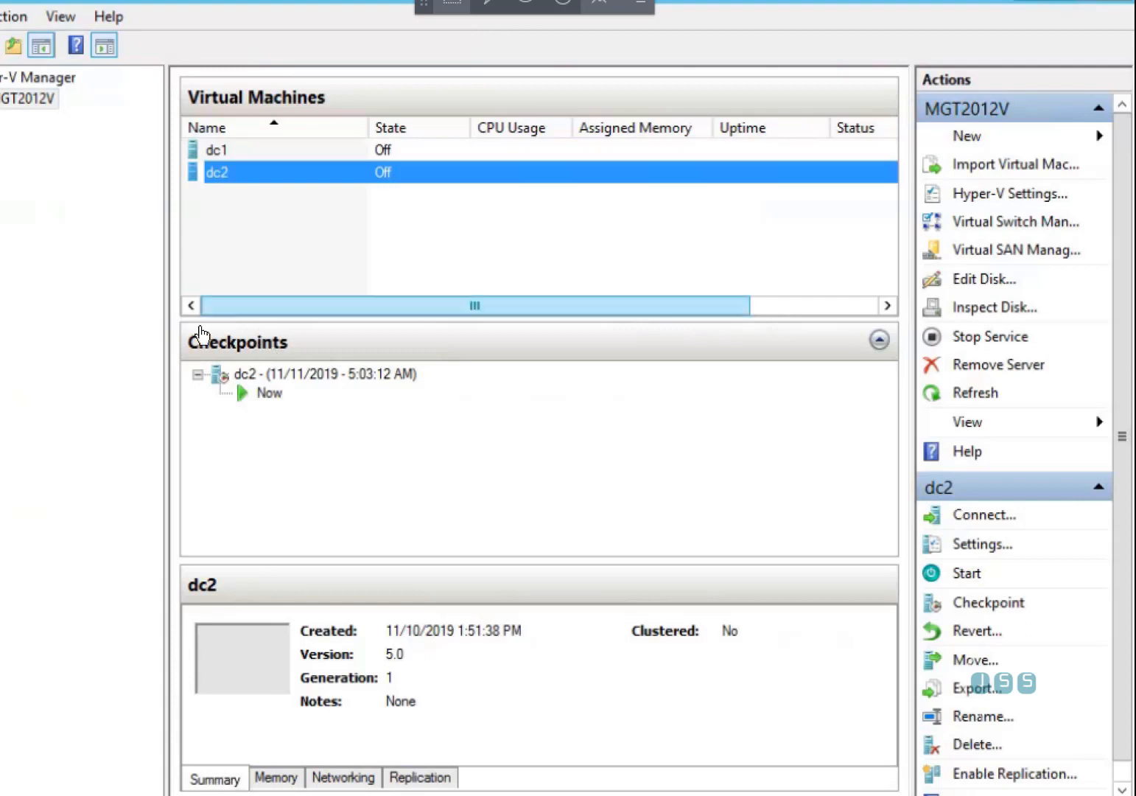
# Step: Open the vms folder window and copy the dc2 hard disk image from C:\vms\dc2\Virtual Hard Disks
pyautogui.click(234, 221)
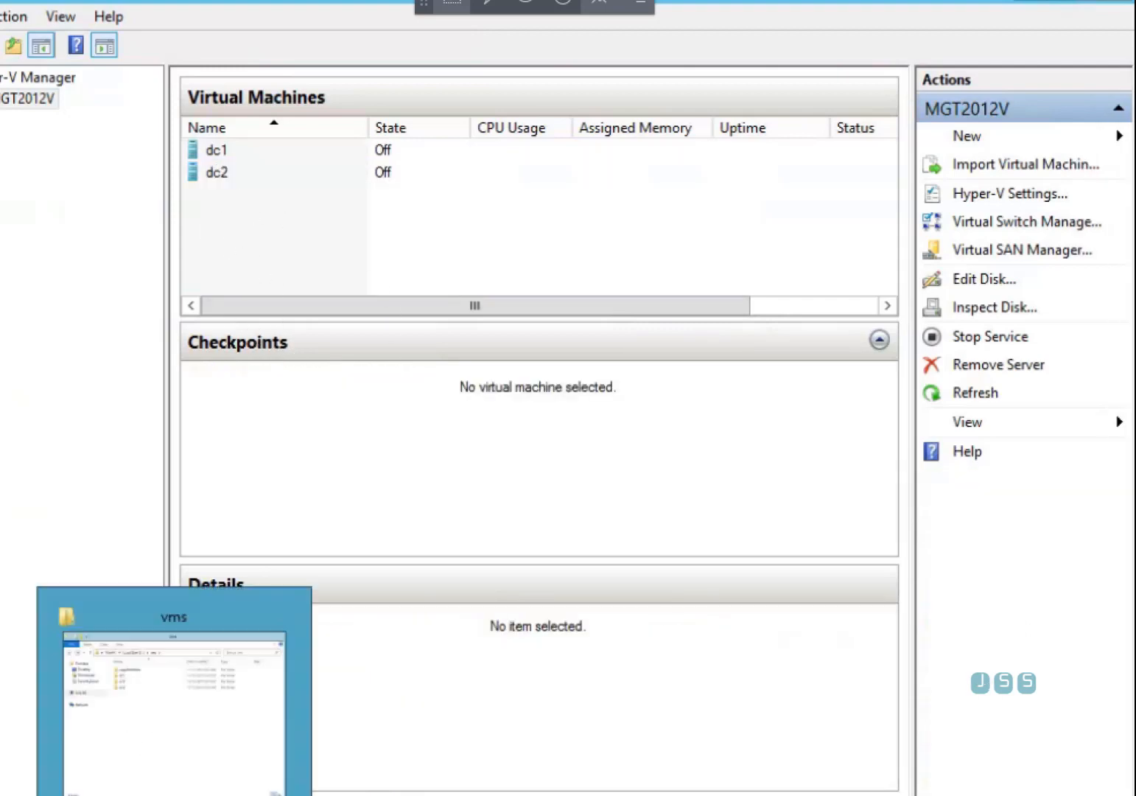
pyautogui.click(165, 792)
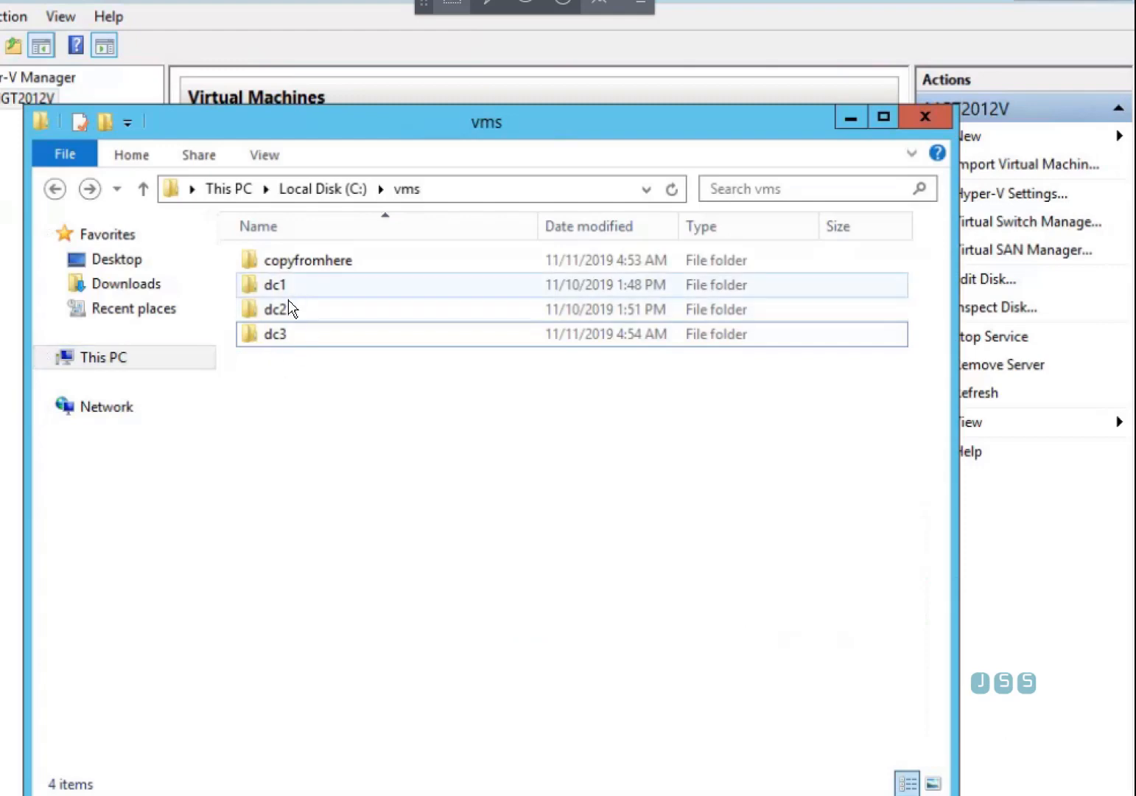
pyautogui.moveTo(283, 140); pyautogui.dragTo(289, 273)
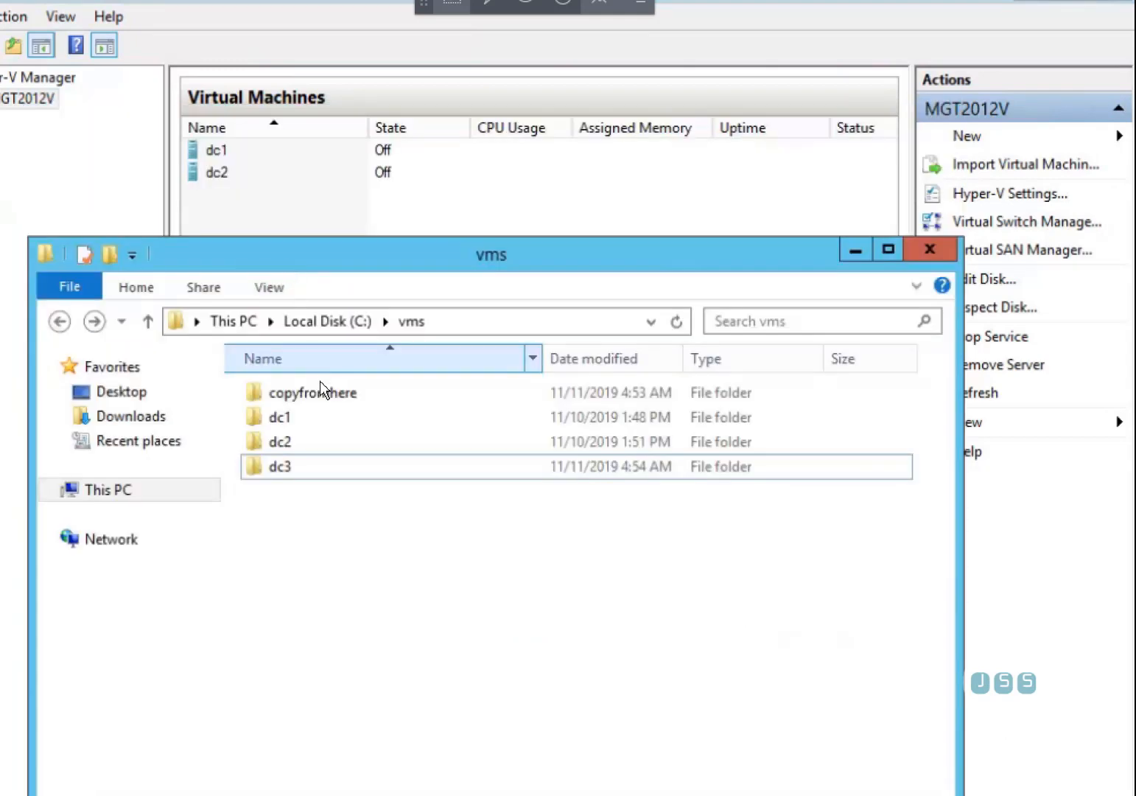
pyautogui.doubleClick(300, 451)
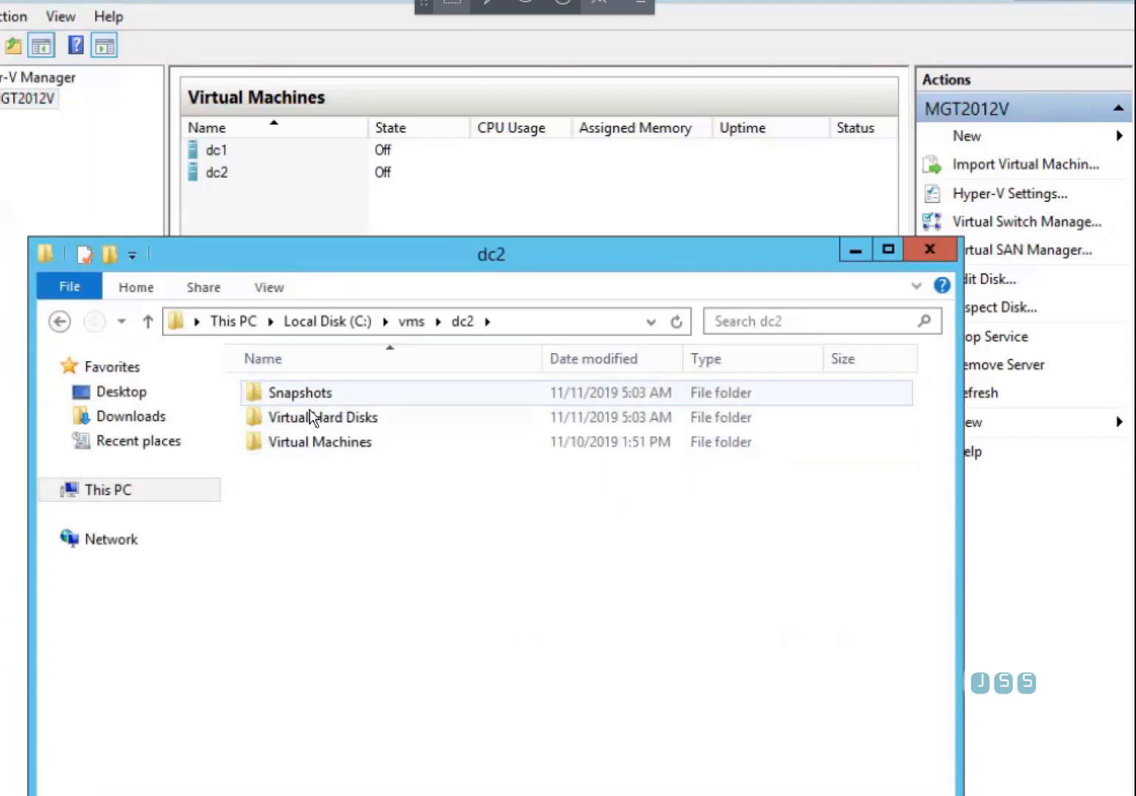
pyautogui.doubleClick(316, 426)
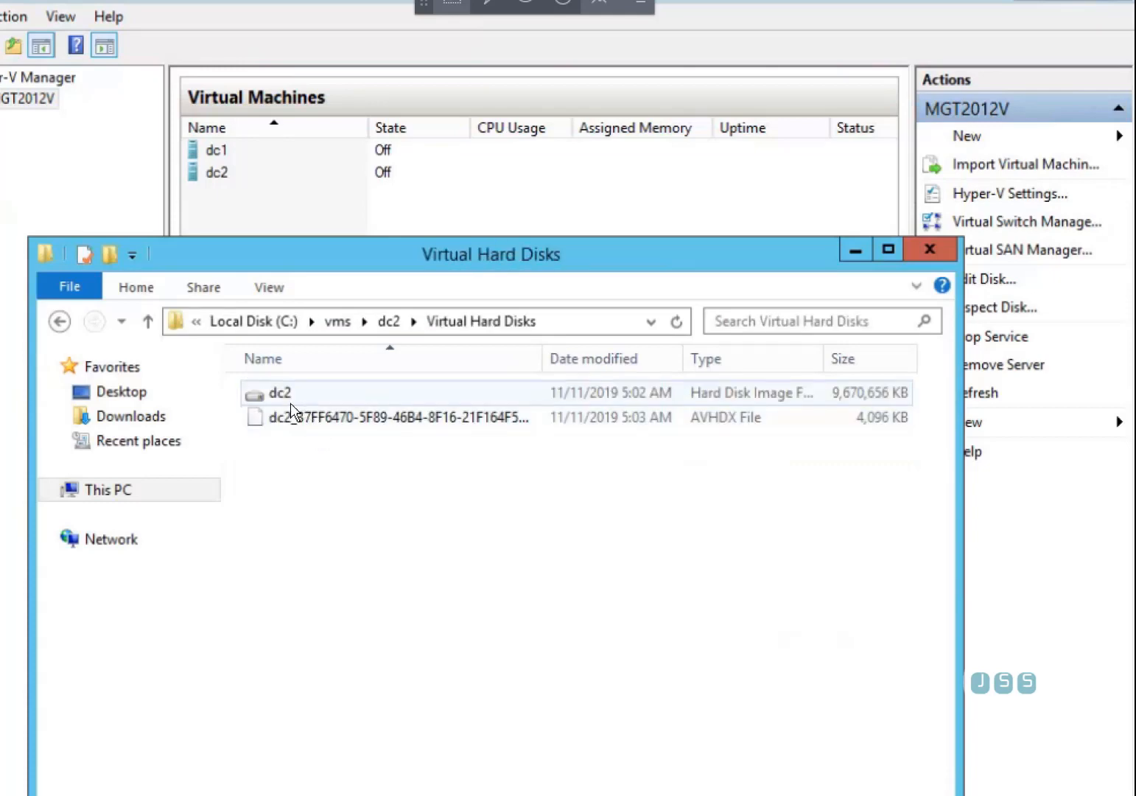
pyautogui.rightClick(290, 403)
pyautogui.click(362, 564)
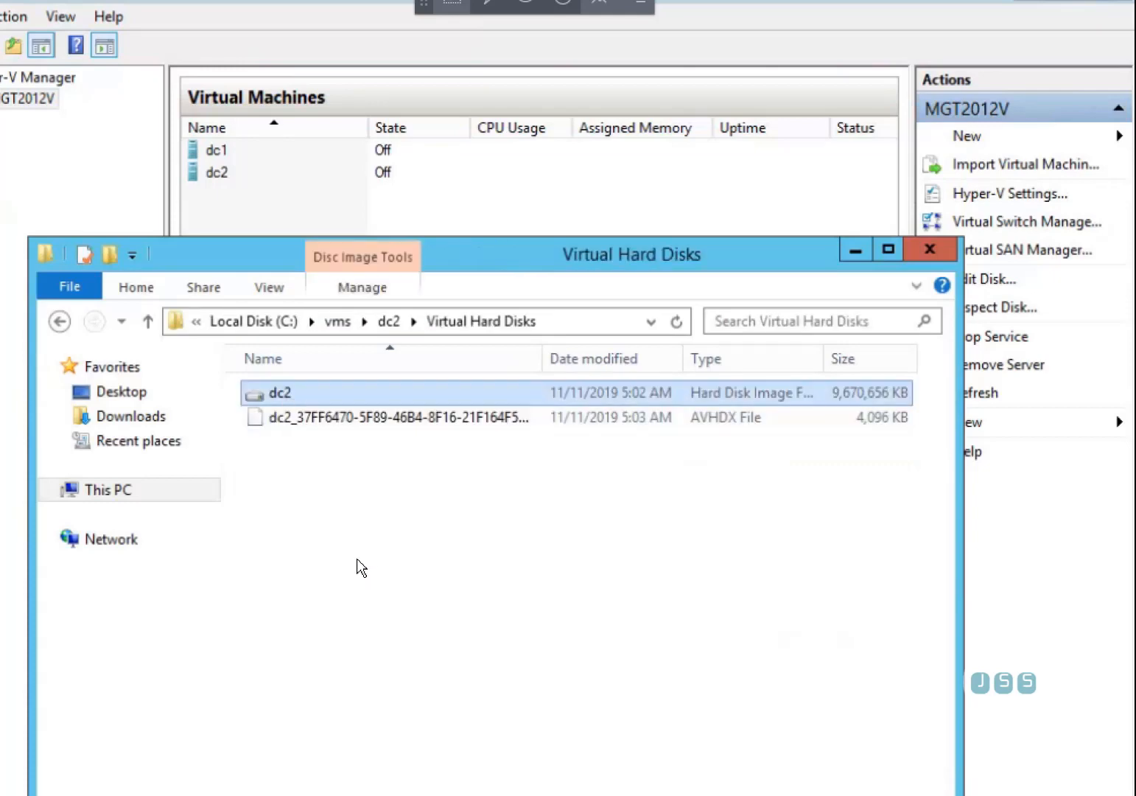
# Step: Paste the dc2 disk image into C:\vms\copyfromhere and close the folder window
pyautogui.click(59, 321)
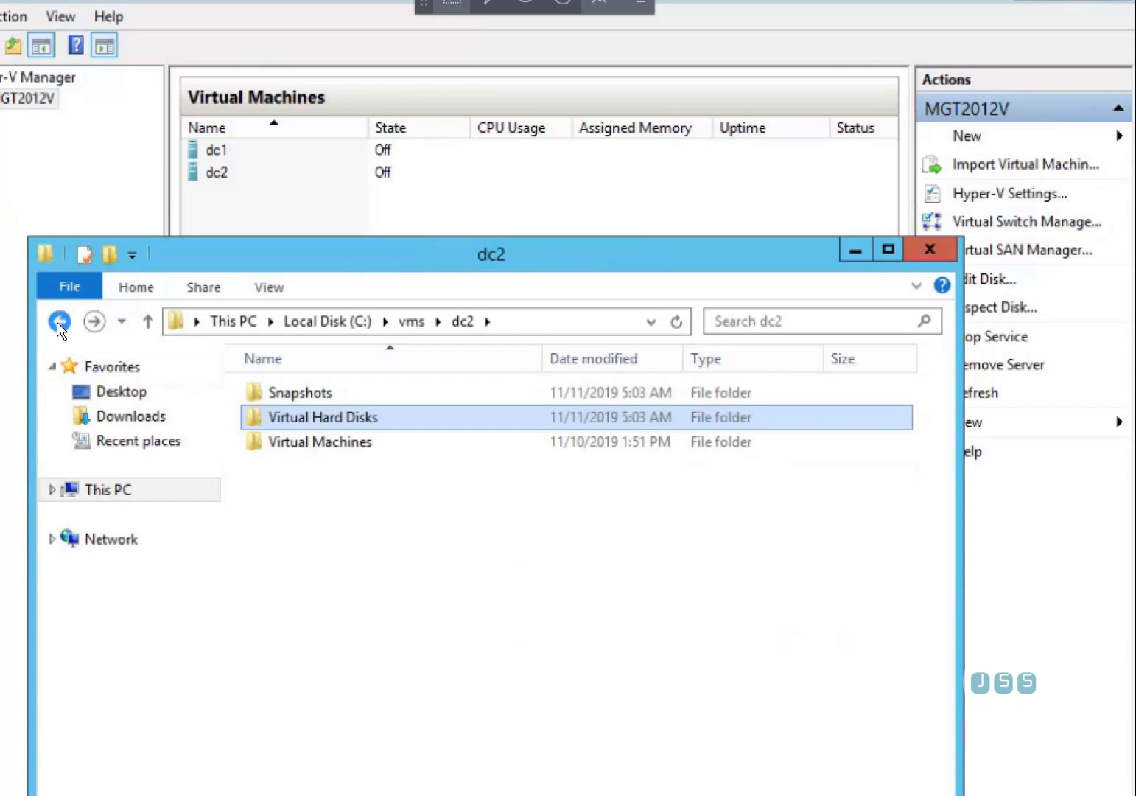
pyautogui.click(59, 321)
pyautogui.doubleClick(321, 394)
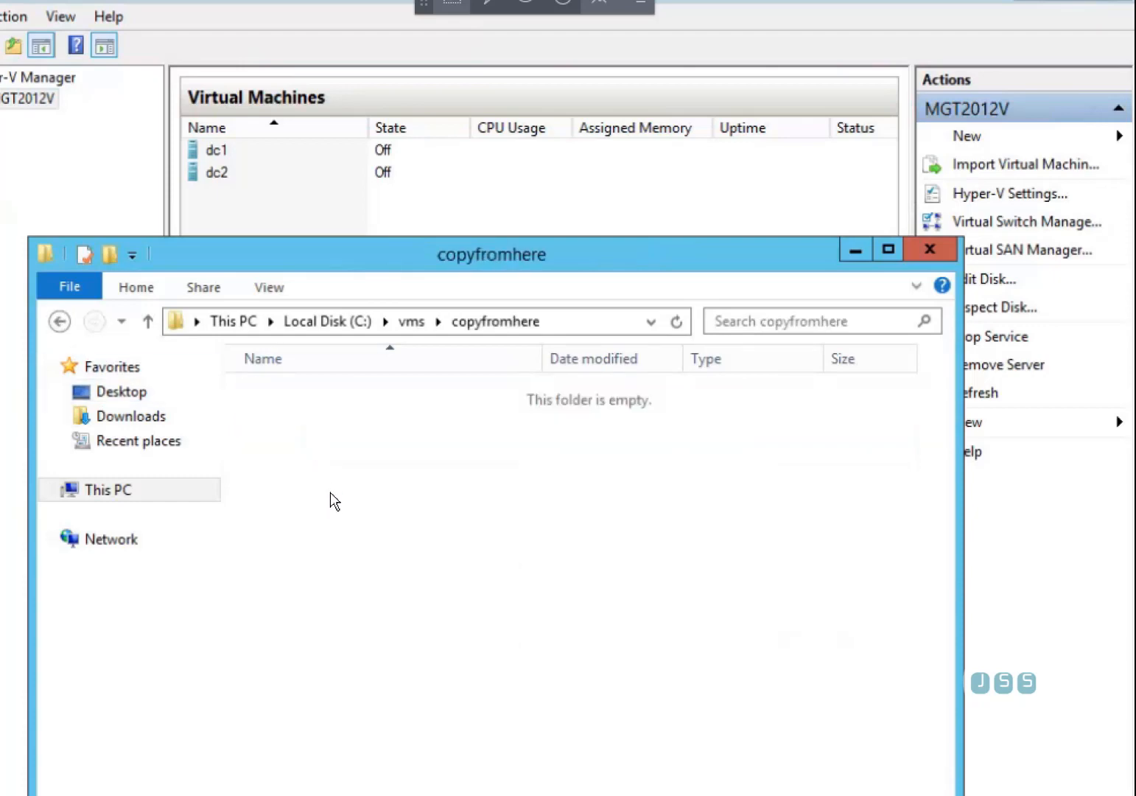
pyautogui.rightClick(330, 501)
pyautogui.click(398, 639)
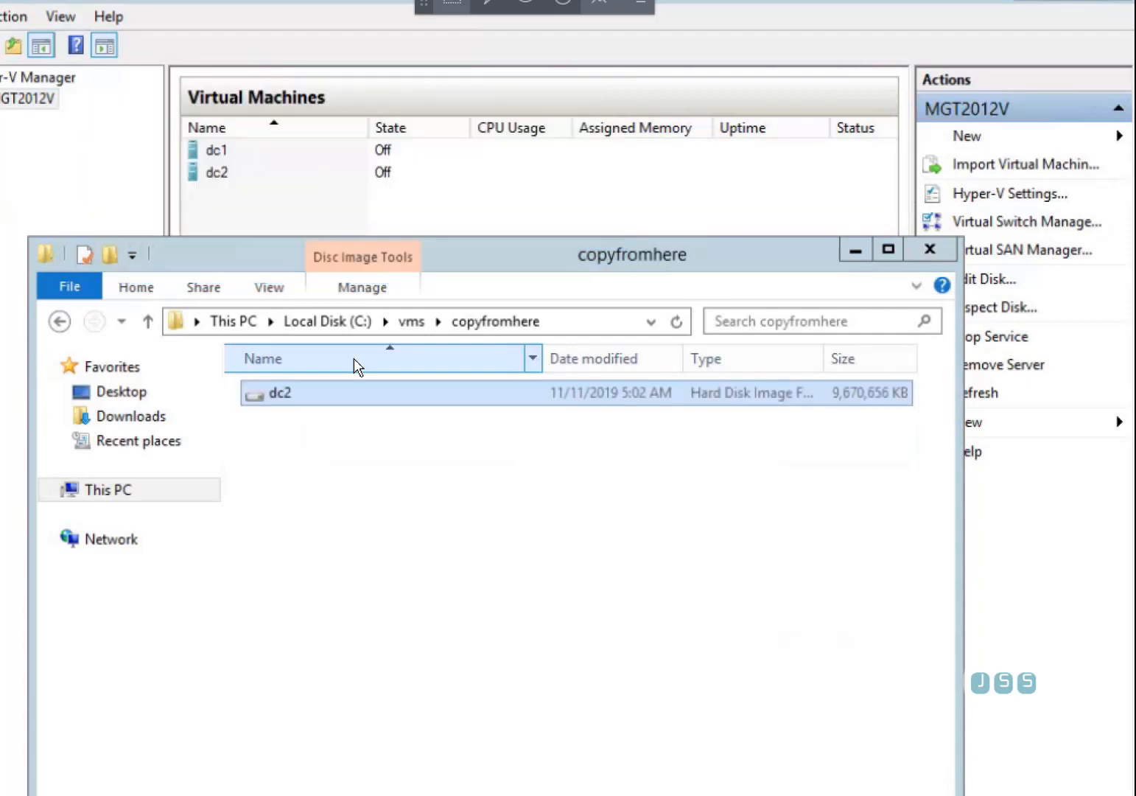
pyautogui.click(930, 251)
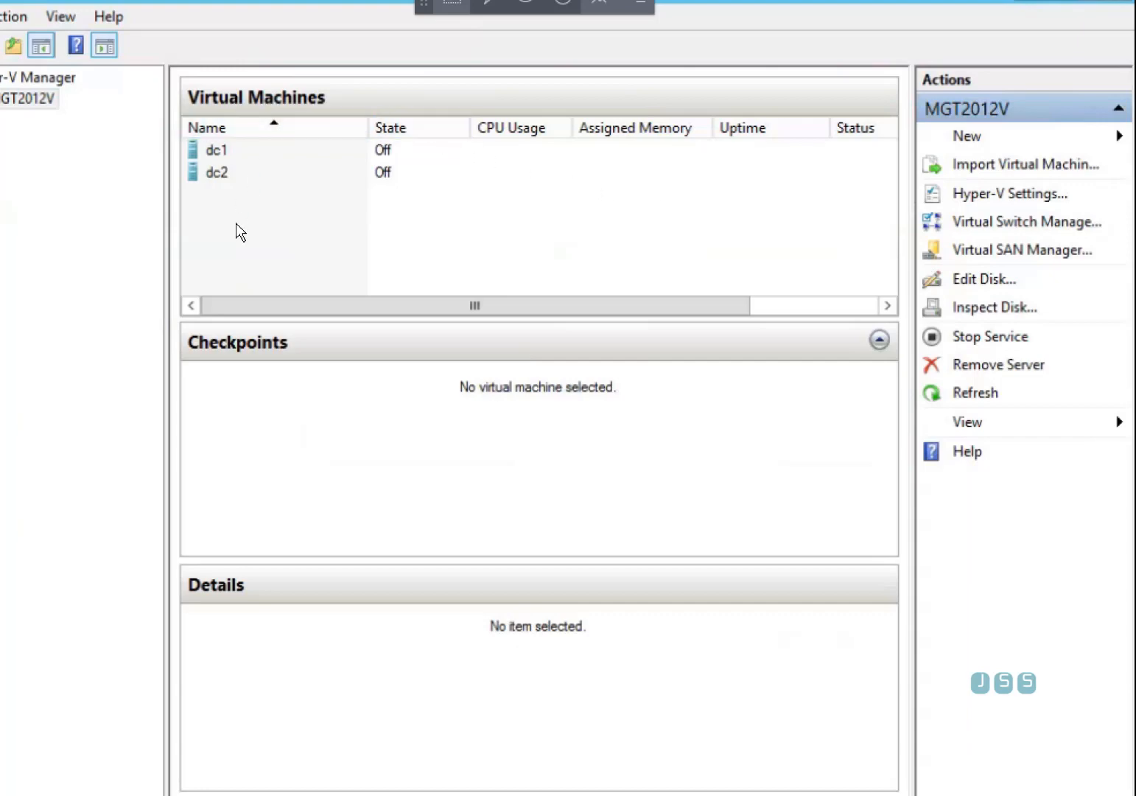
# Step: Start creating a new virtual machine on MGT2012V and name it dc3
pyautogui.click(954, 140)
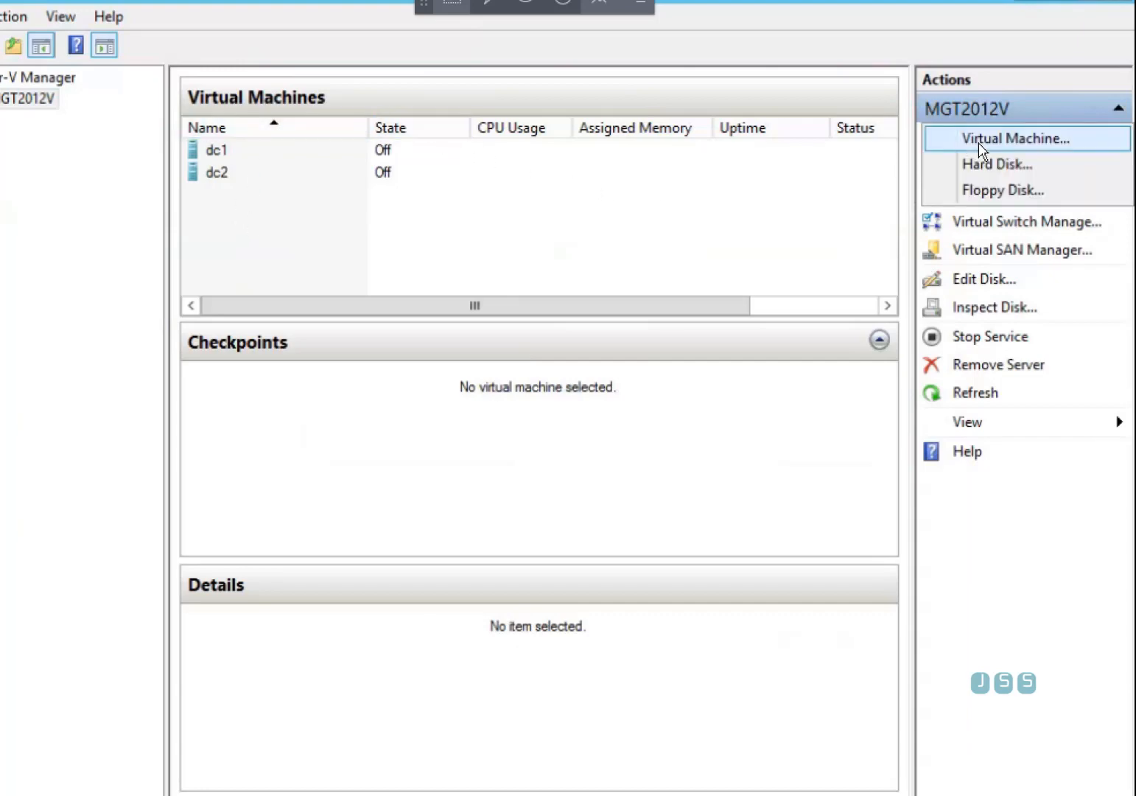
pyautogui.click(978, 143)
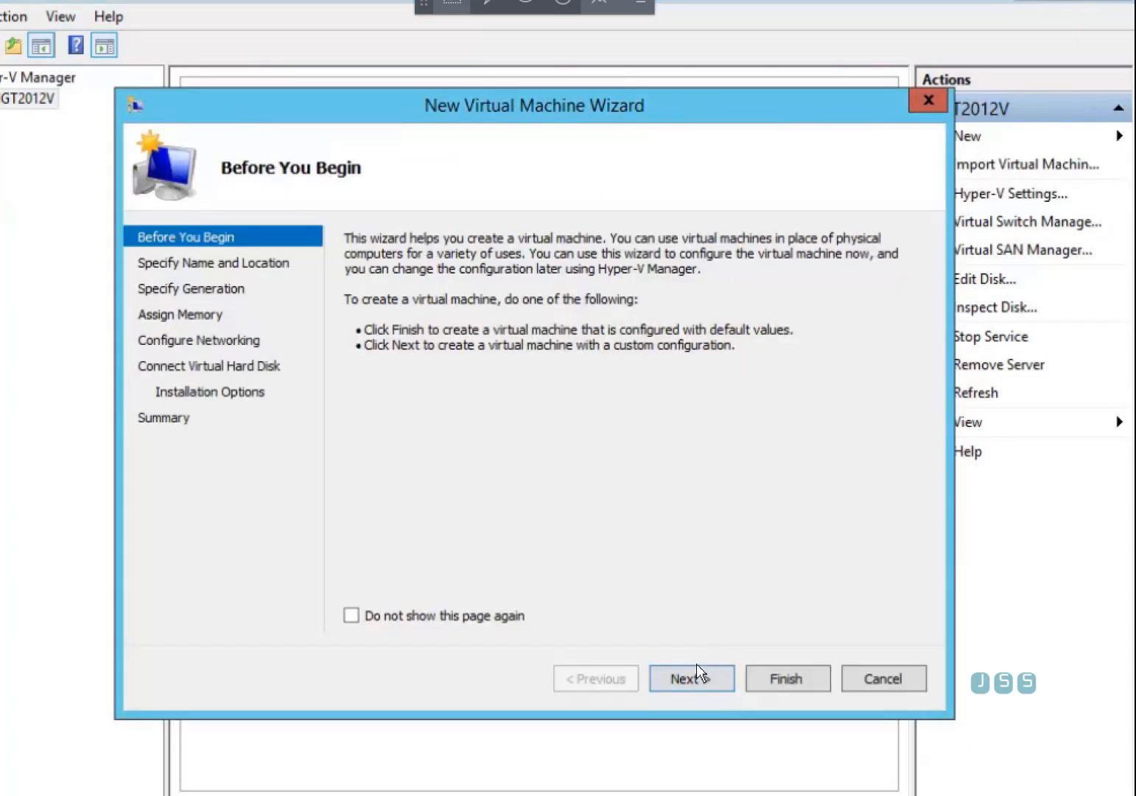
pyautogui.click(694, 677)
pyautogui.write('dc3')
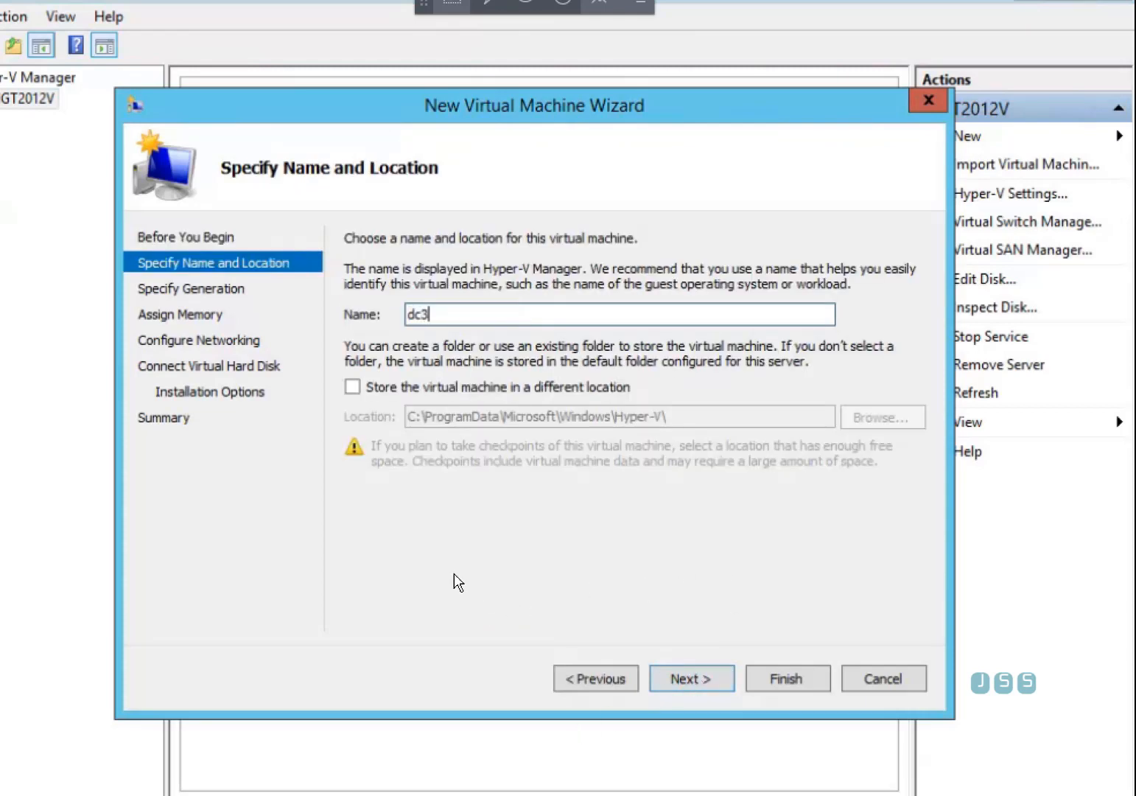
# Step: Store the dc3 virtual machine in a different location, the C:\vms\dc3 folder
pyautogui.click(381, 391)
pyautogui.click(868, 428)
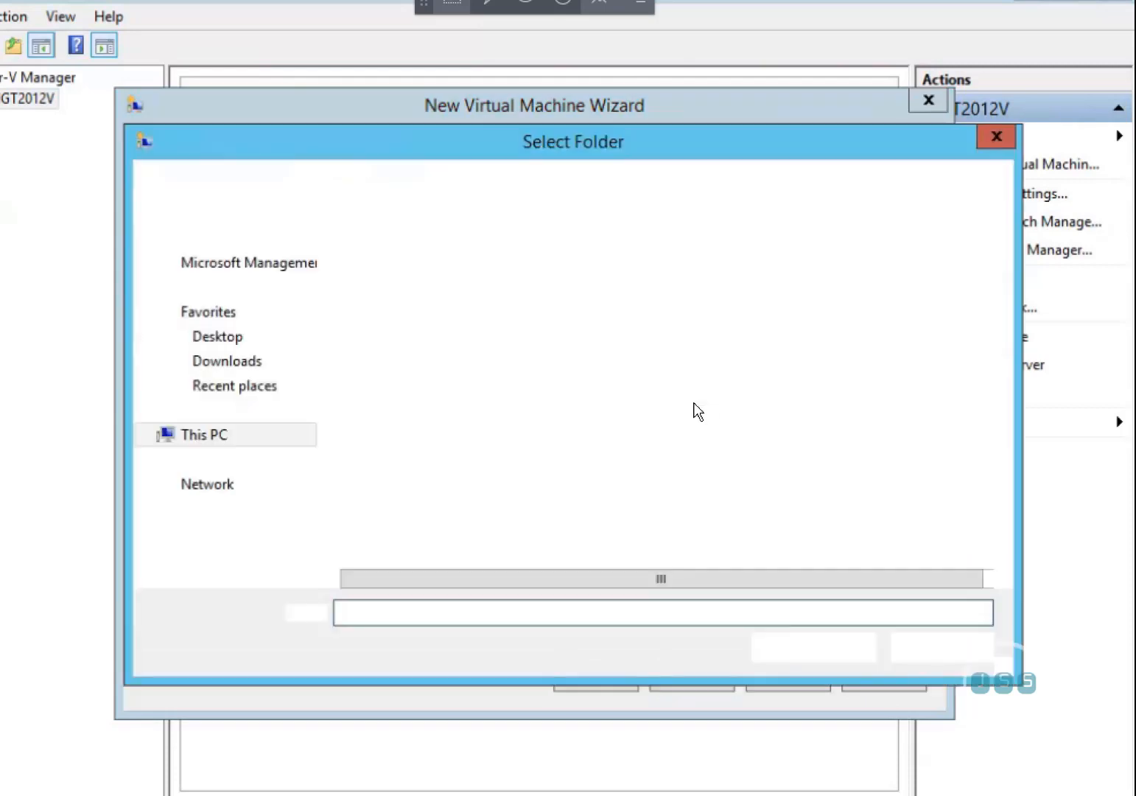
pyautogui.click(280, 441)
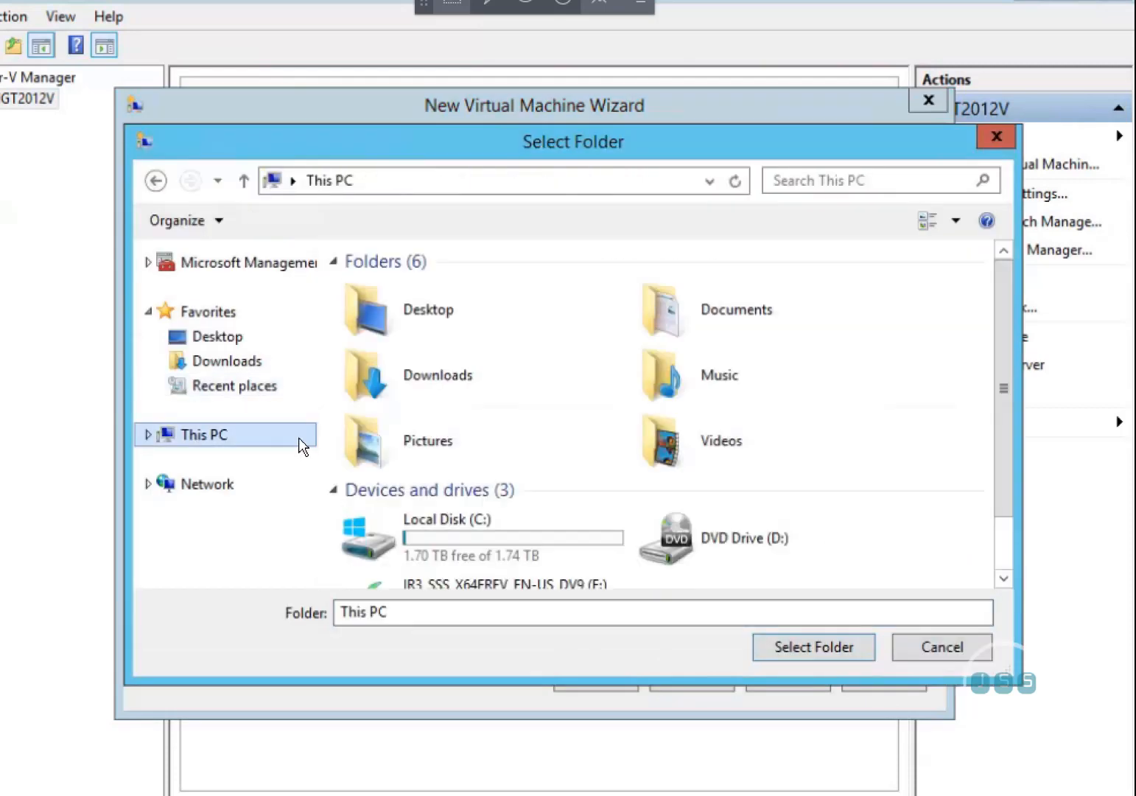
pyautogui.doubleClick(501, 541)
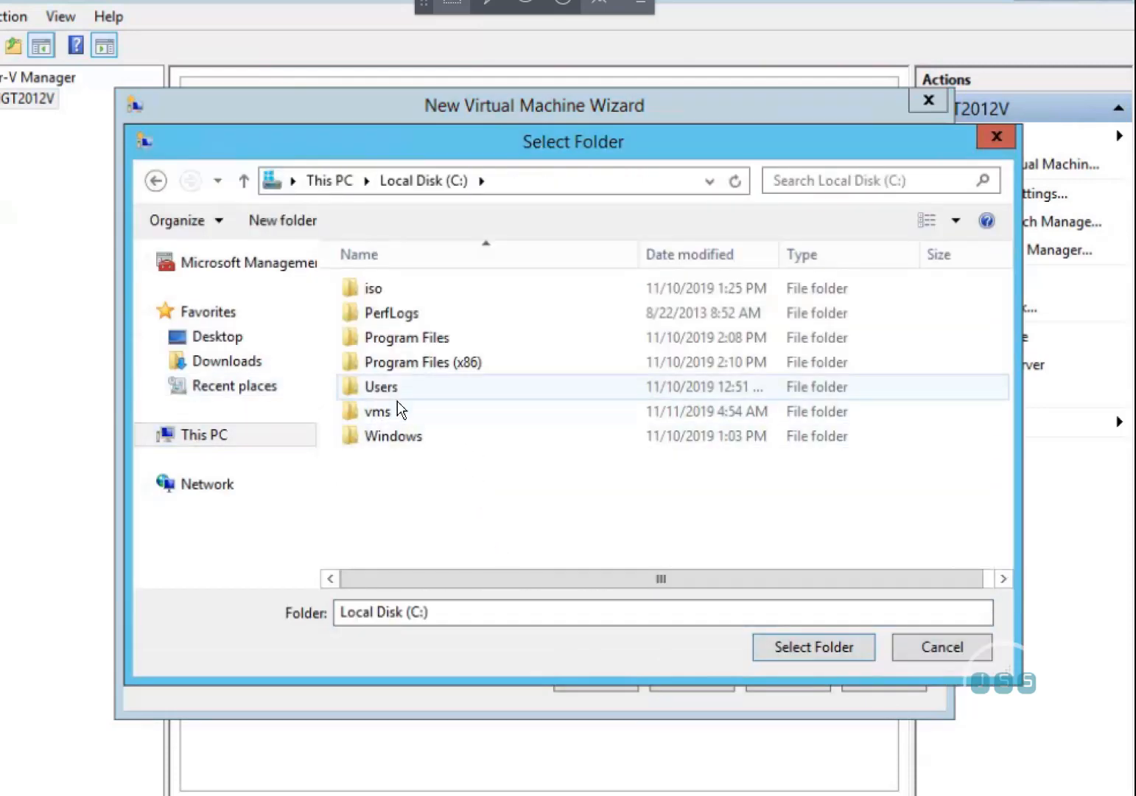
pyautogui.doubleClick(390, 410)
pyautogui.click(390, 376)
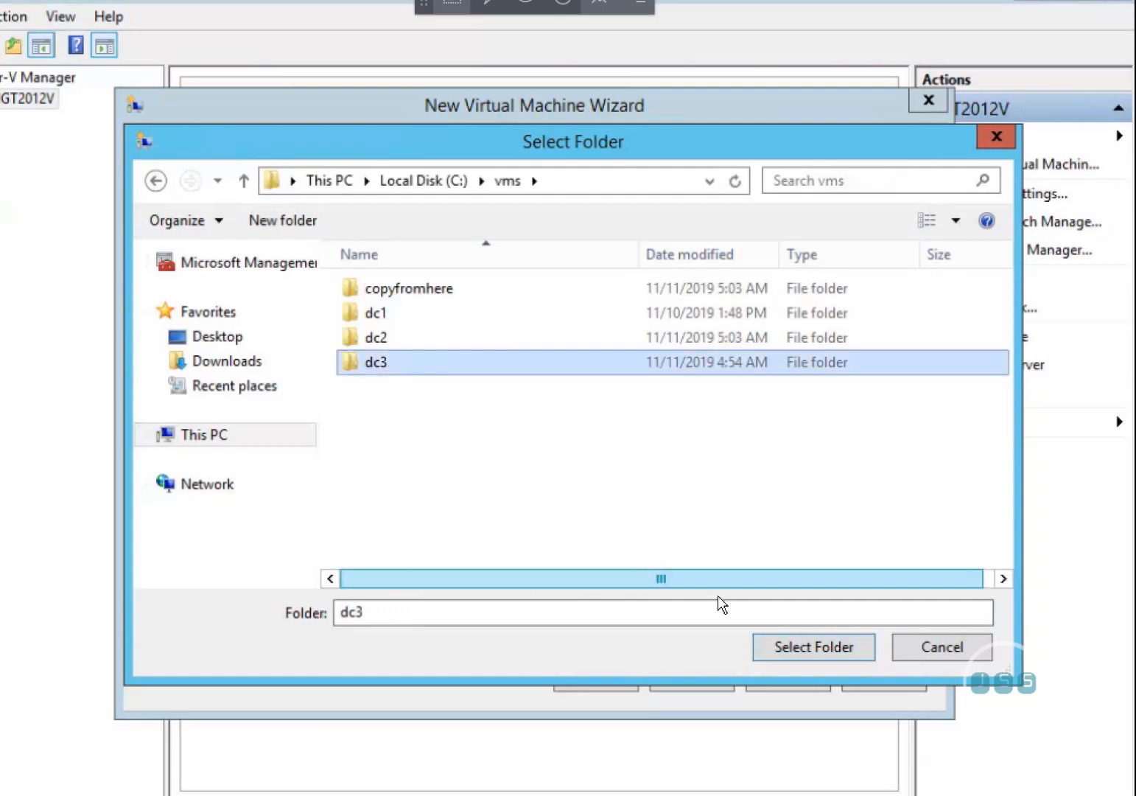
pyautogui.click(780, 648)
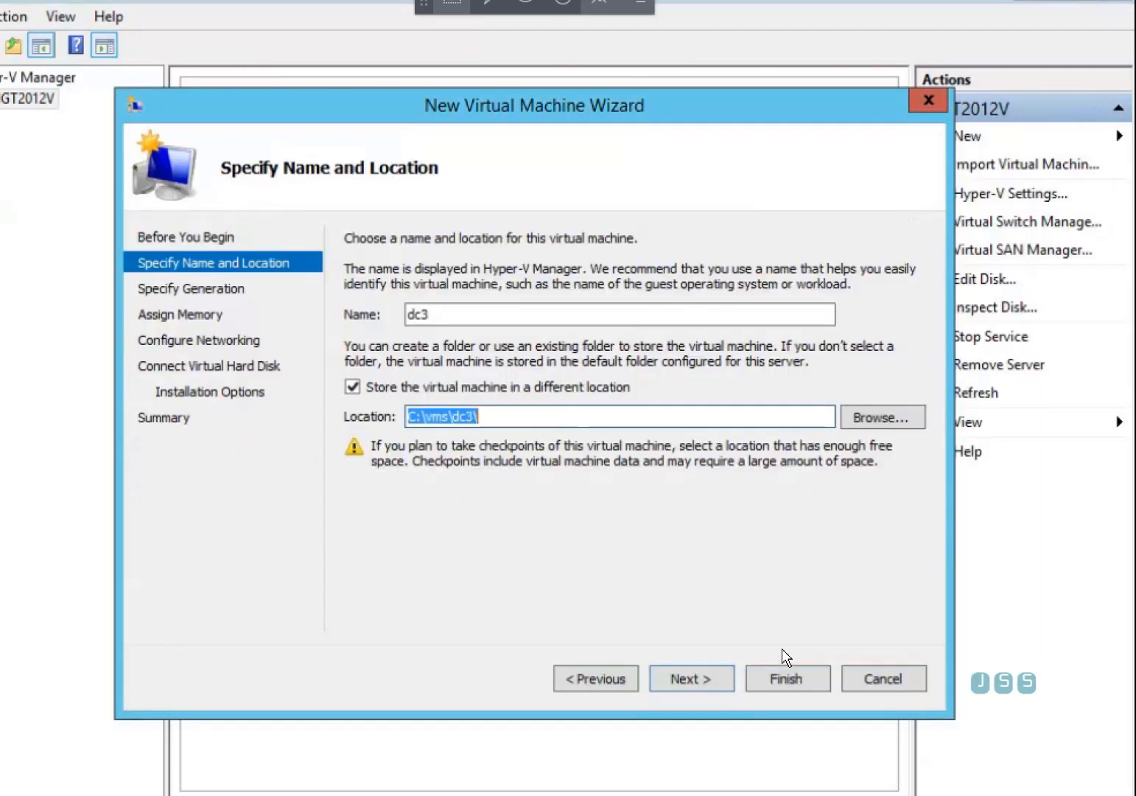
pyautogui.click(730, 680)
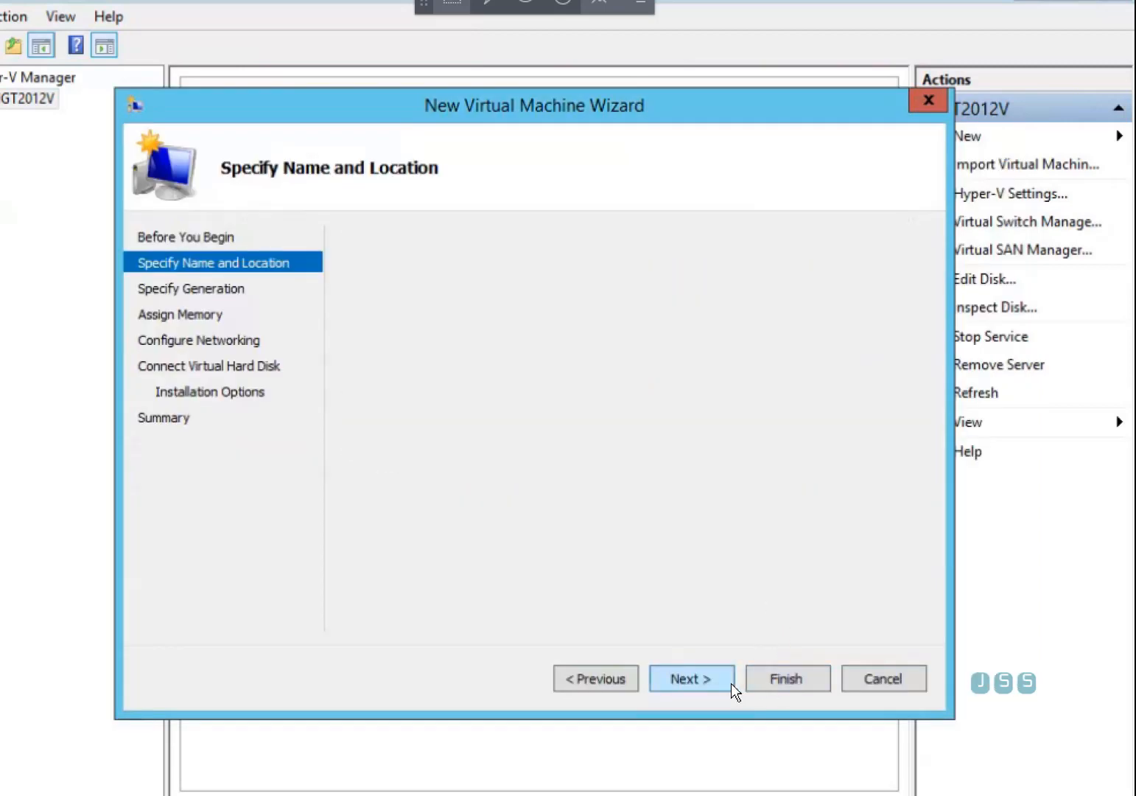
# Step: Accept Generation 1 for dc3 and set its startup memory to 4028 MB
pyautogui.click(689, 678)
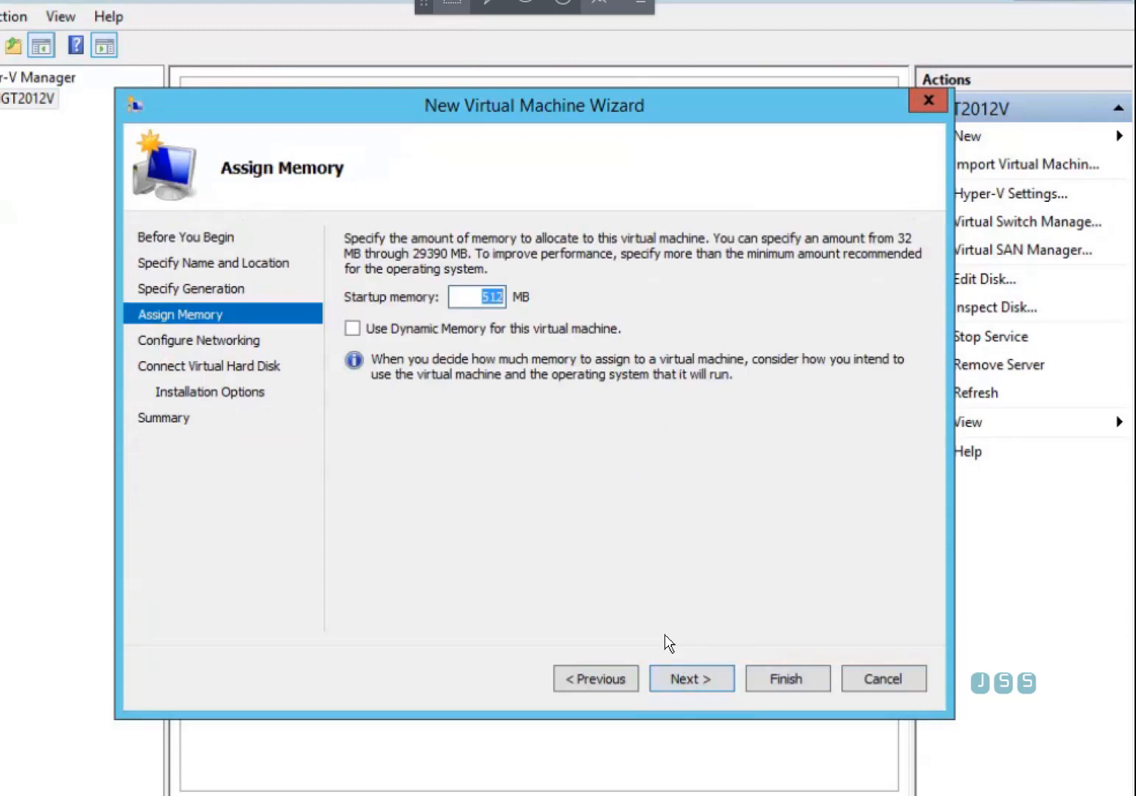
pyautogui.write('4028')
pyautogui.click(655, 687)
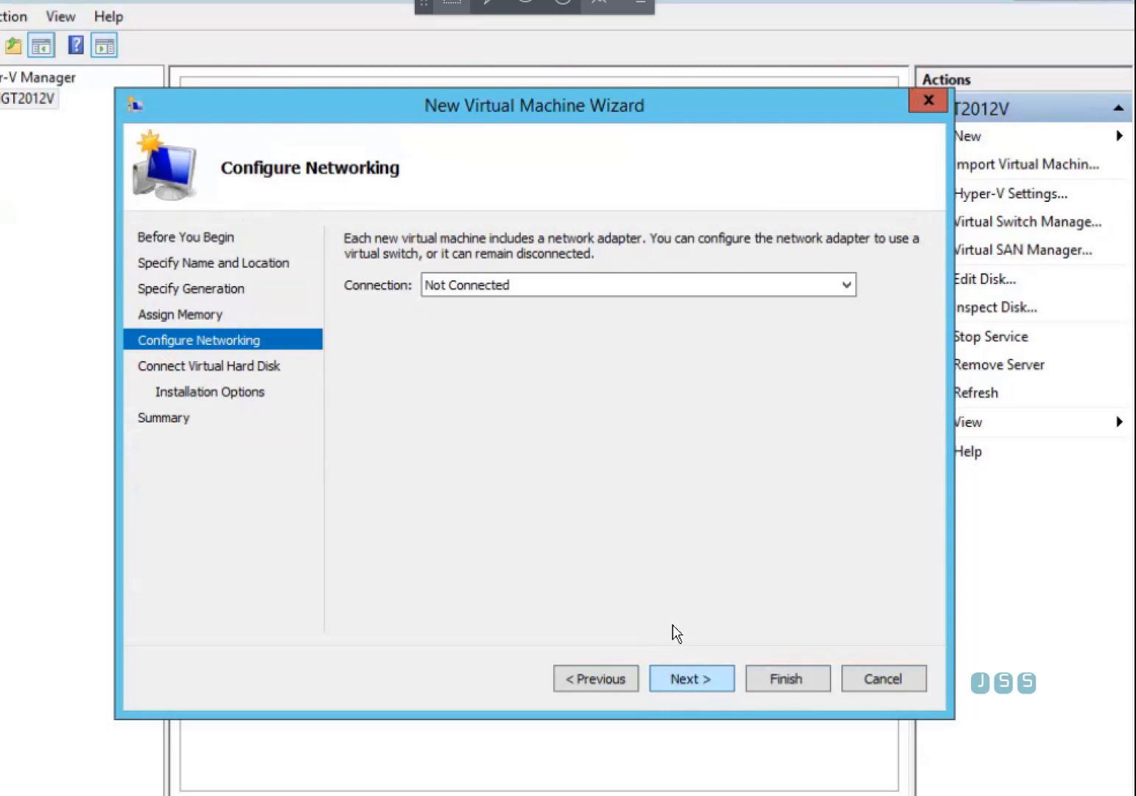
# Step: Connect dc3's network adapter to the Broadcom BCM5709C NetXtreme II GigE (NDIS VBD Client) #50 virtual switch
pyautogui.click(509, 293)
pyautogui.click(490, 328)
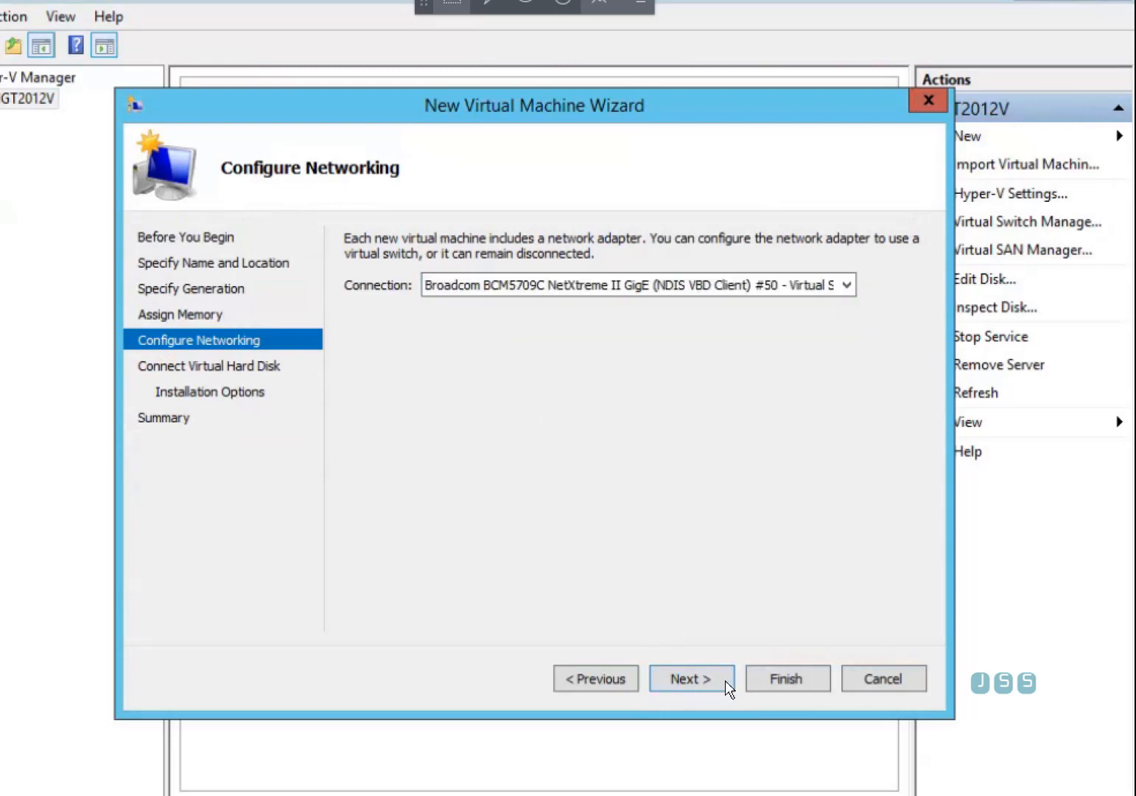
pyautogui.click(702, 679)
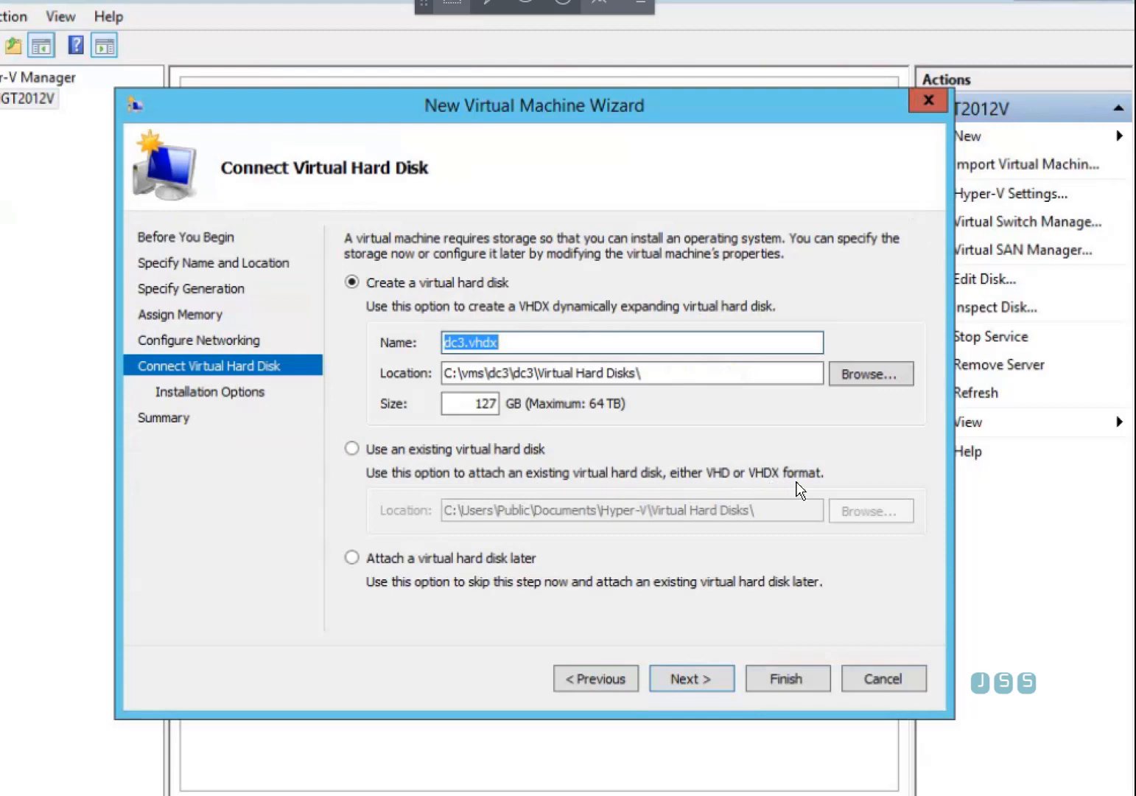
# Step: Choose to use an existing virtual hard disk for dc3 and browse C:\vms, checking its dc3 folder for a disk file
pyautogui.click(361, 452)
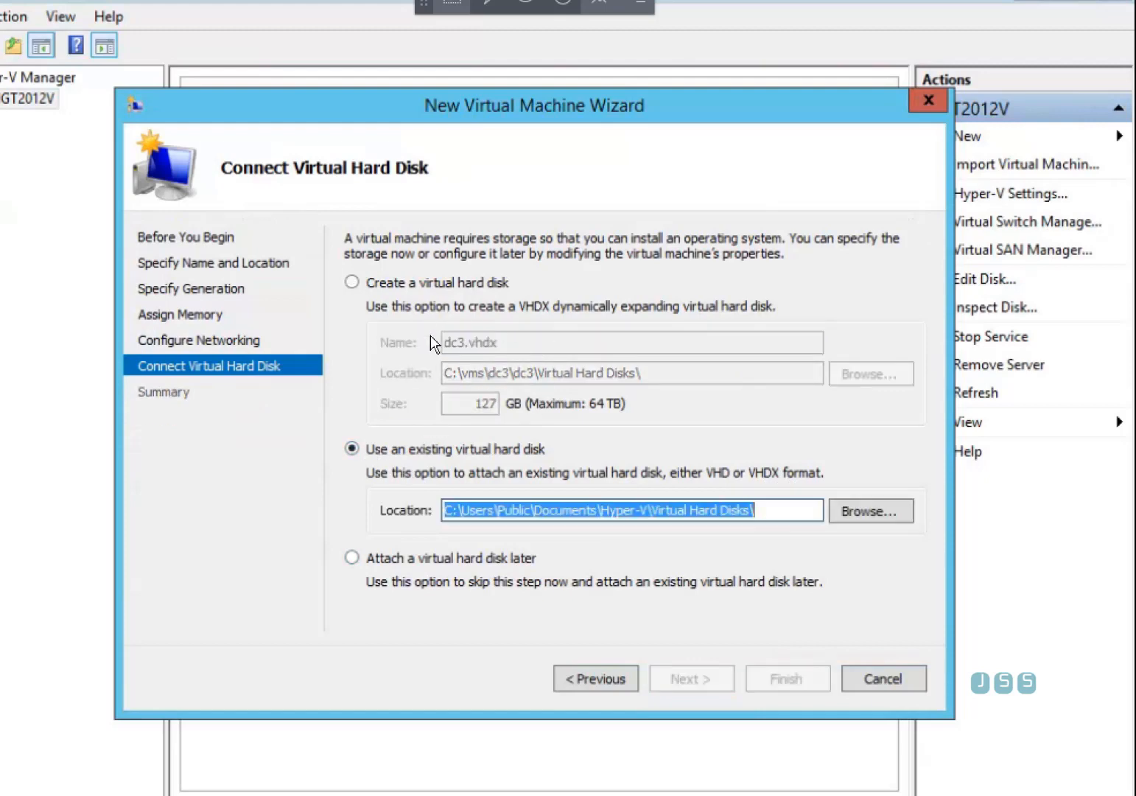
pyautogui.click(851, 519)
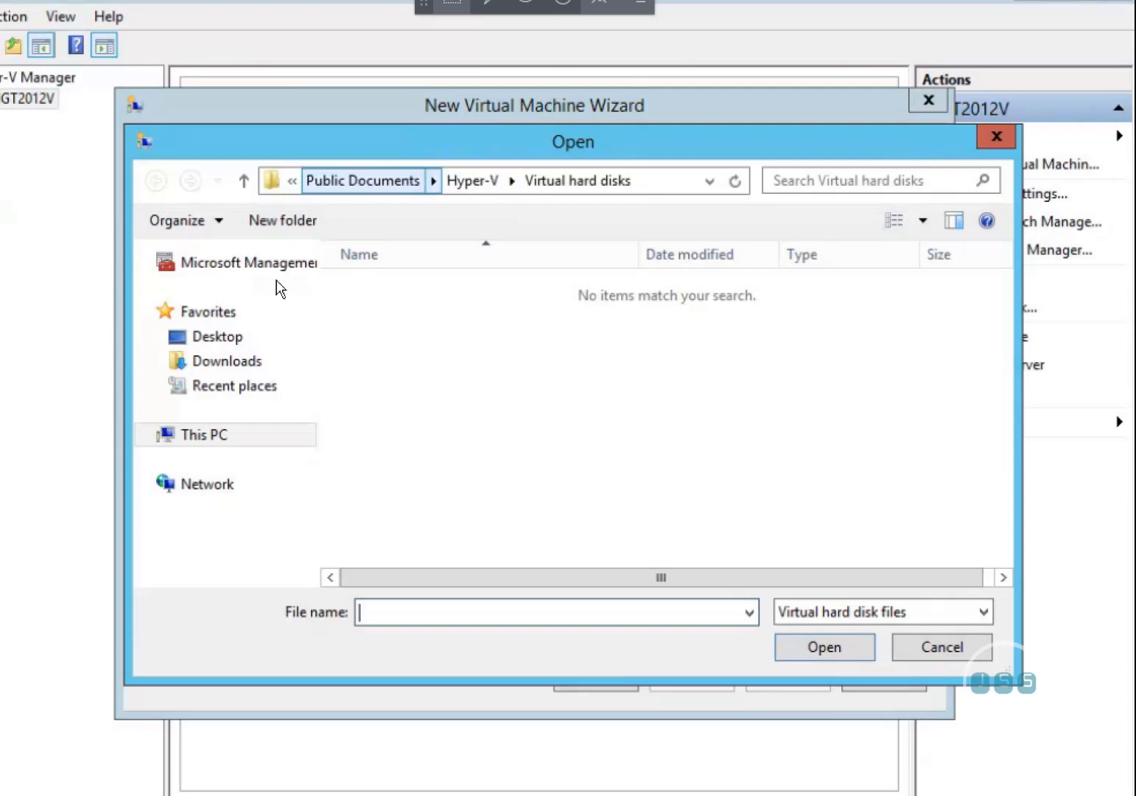
pyautogui.click(252, 434)
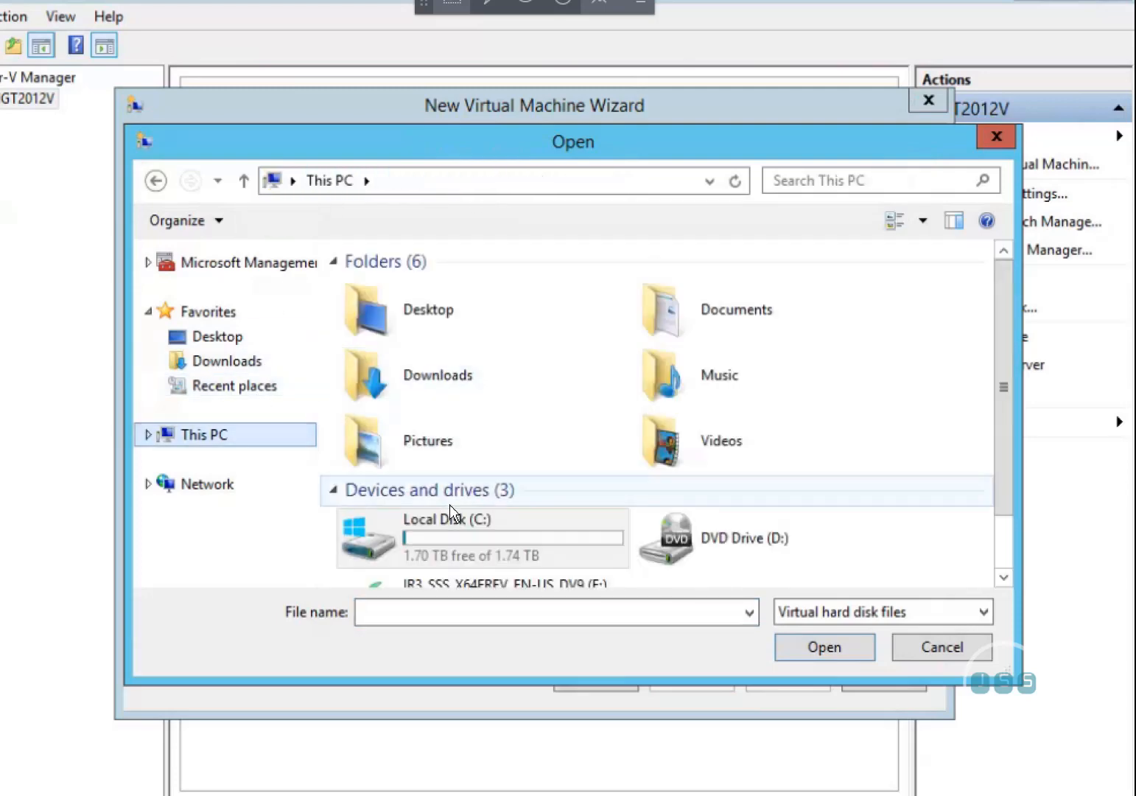
pyautogui.doubleClick(453, 532)
pyautogui.doubleClick(396, 413)
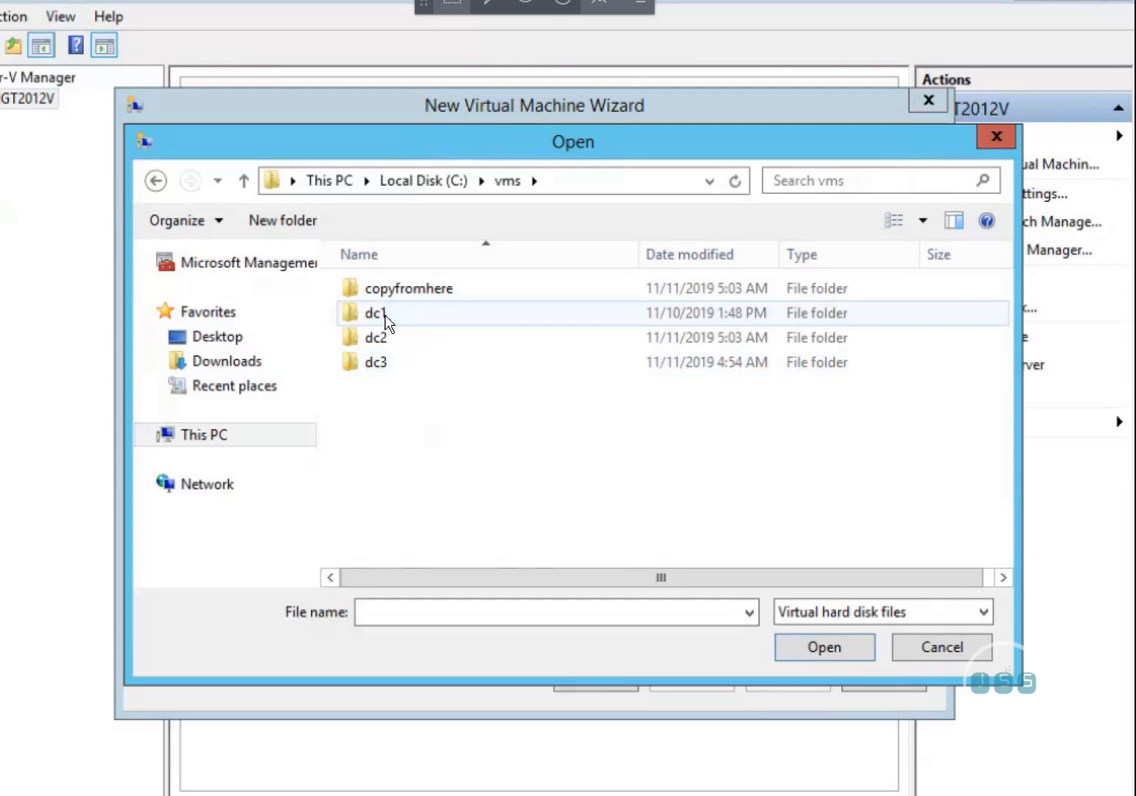
pyautogui.doubleClick(377, 368)
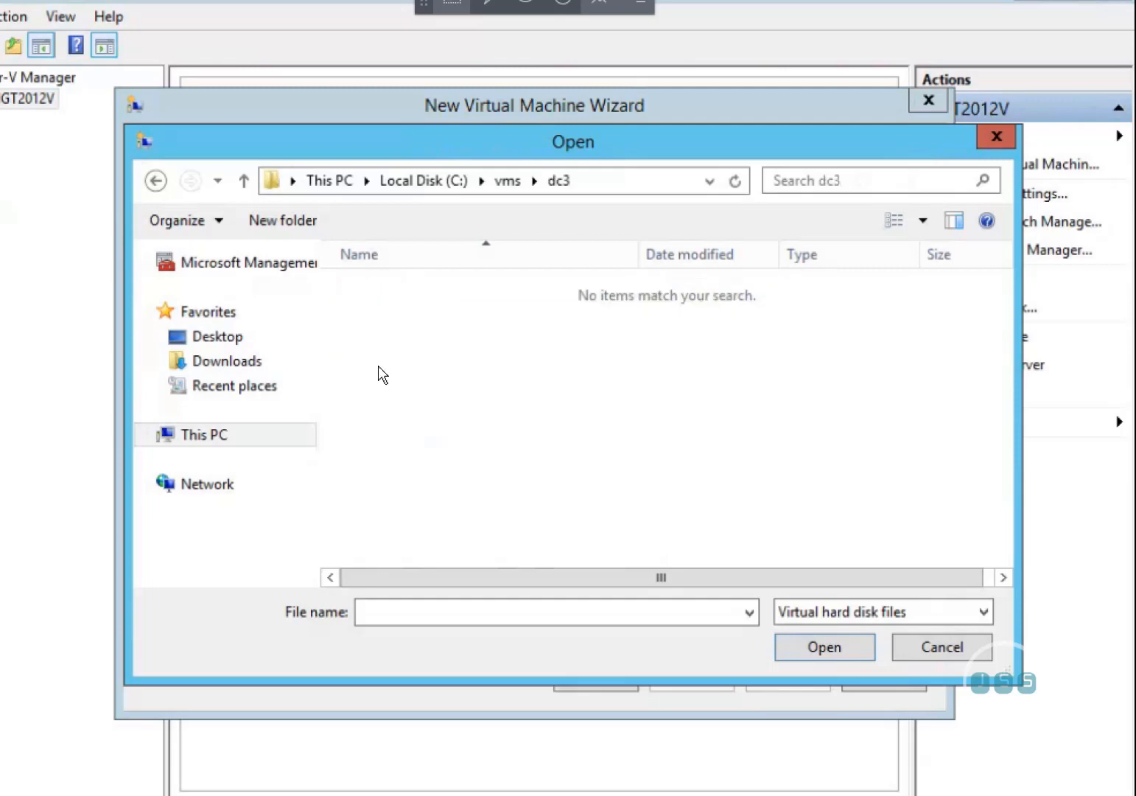
pyautogui.click(165, 191)
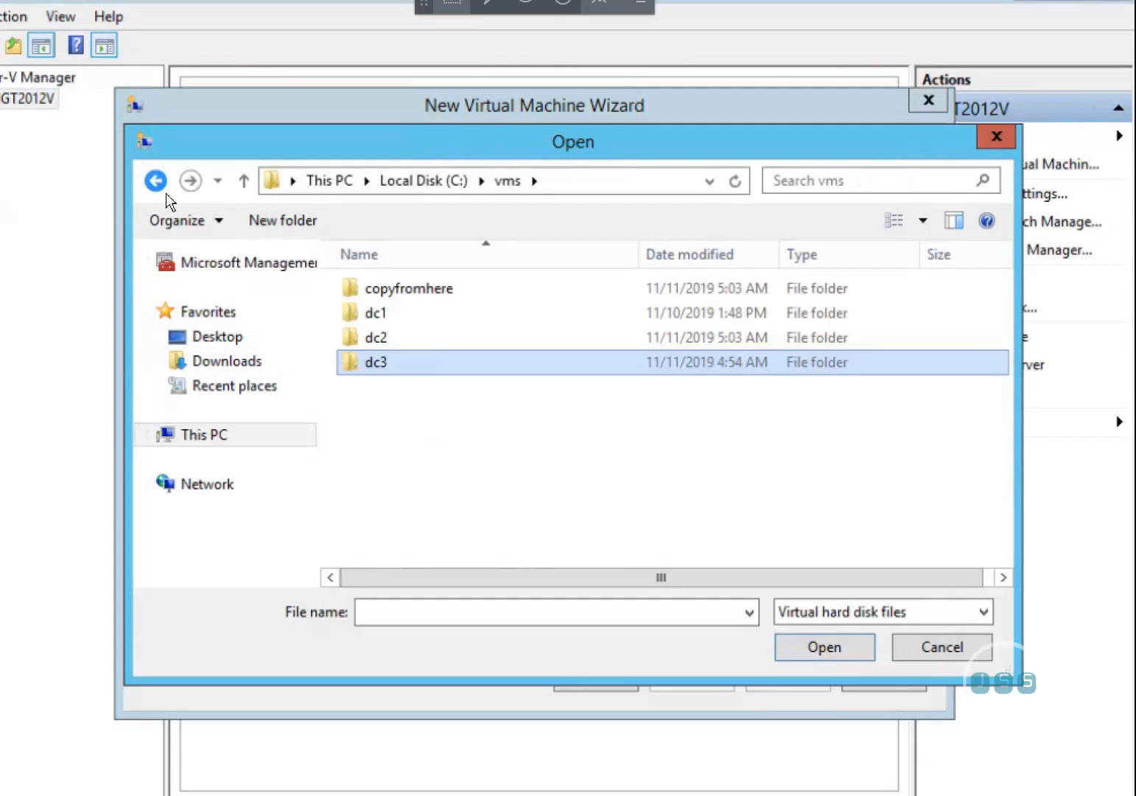
# Step: Copy the dc2 disk image from the copyfromhere folder into C:\vms\dc3 within the file browser
pyautogui.doubleClick(407, 299)
pyautogui.rightClick(385, 293)
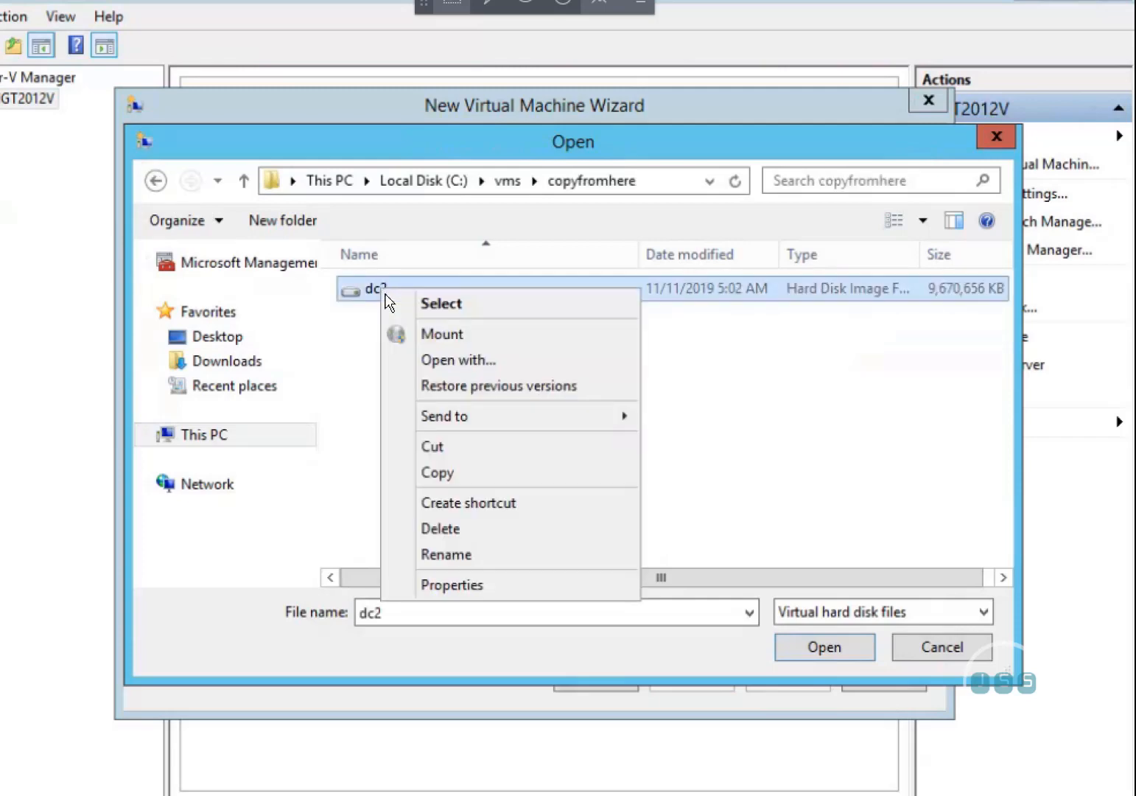
pyautogui.click(458, 479)
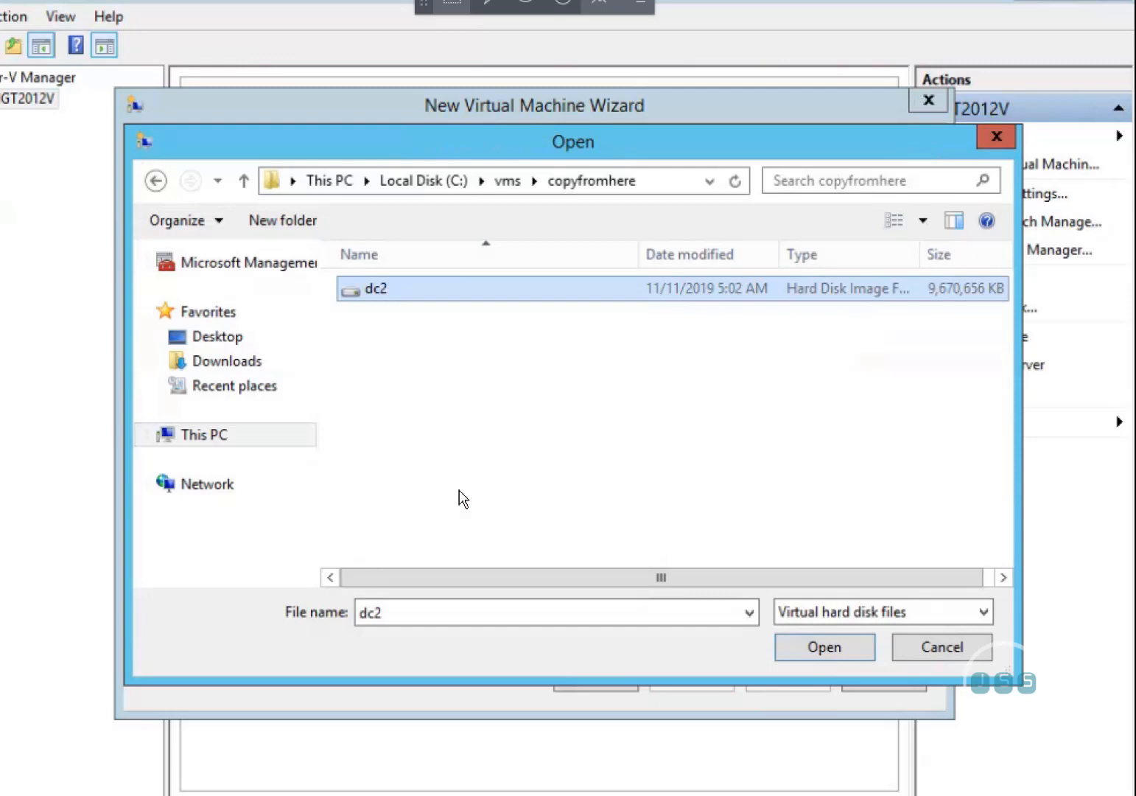
pyautogui.click(155, 181)
pyautogui.doubleClick(381, 365)
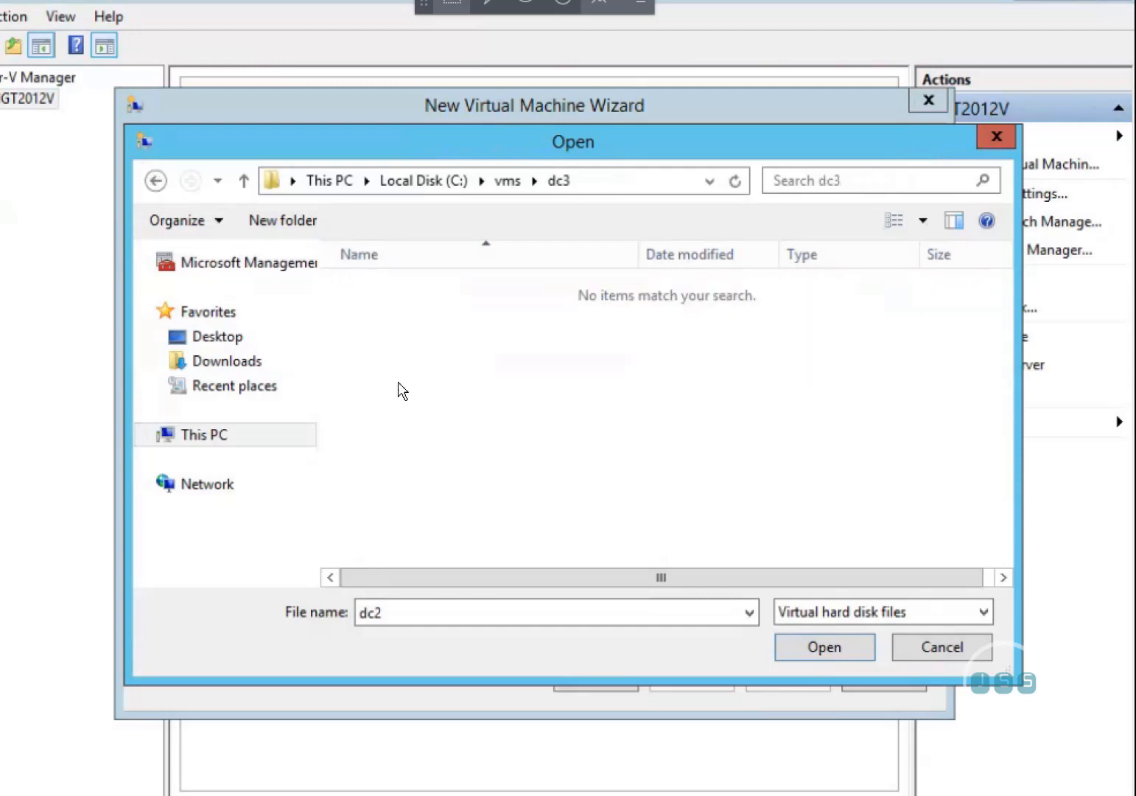
pyautogui.rightClick(397, 371)
pyautogui.click(464, 503)
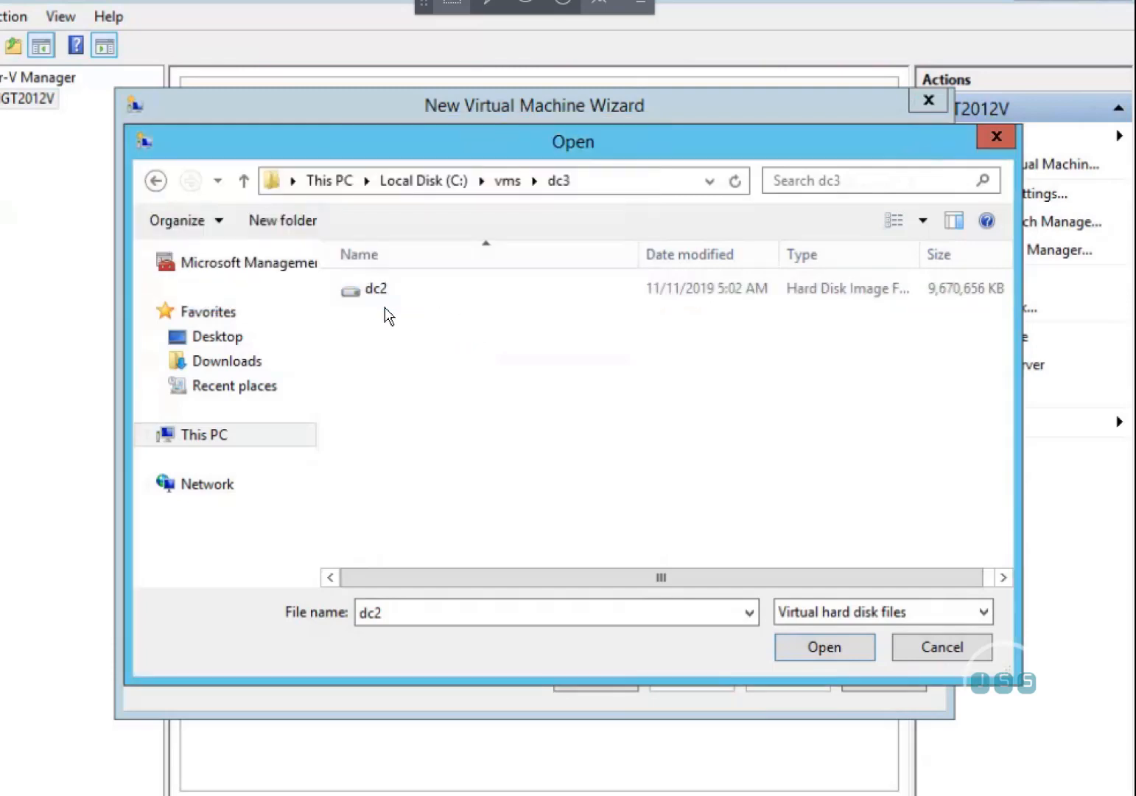
# Step: Attach C:\vms\dc3\dc2.vhdx as the virtual hard disk and finish creating the dc3 virtual machine
pyautogui.doubleClick(379, 296)
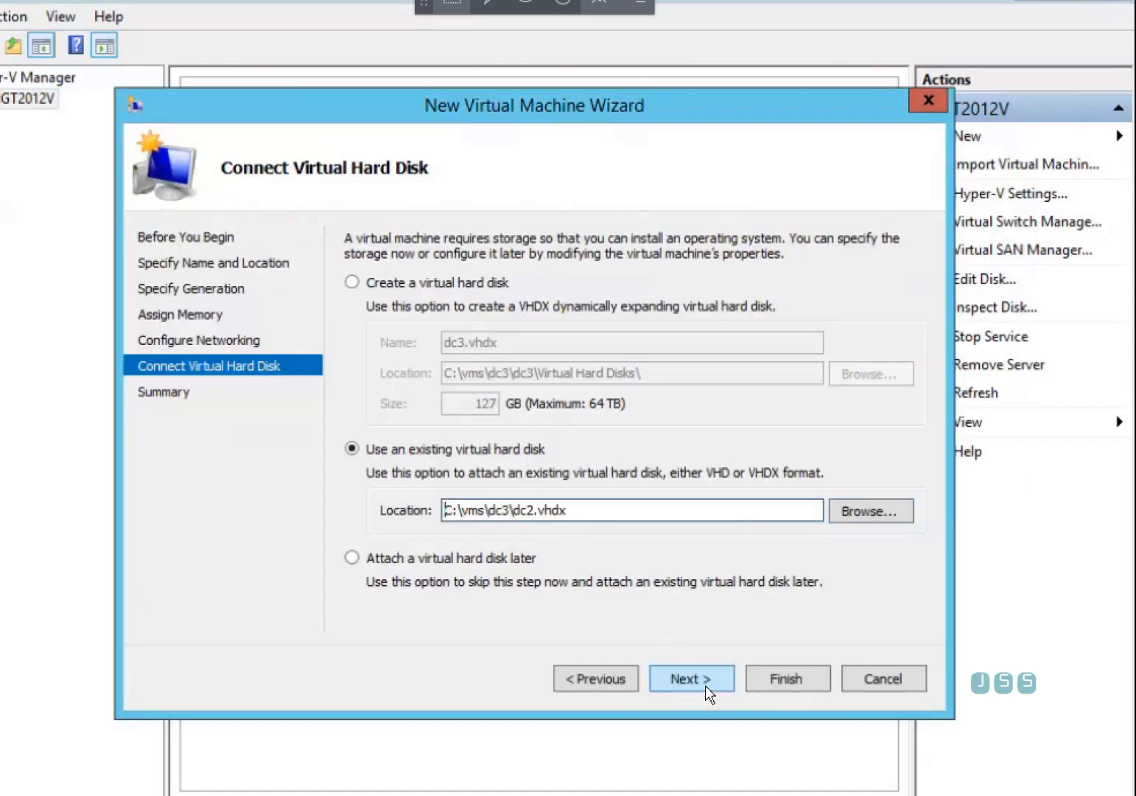
pyautogui.click(774, 688)
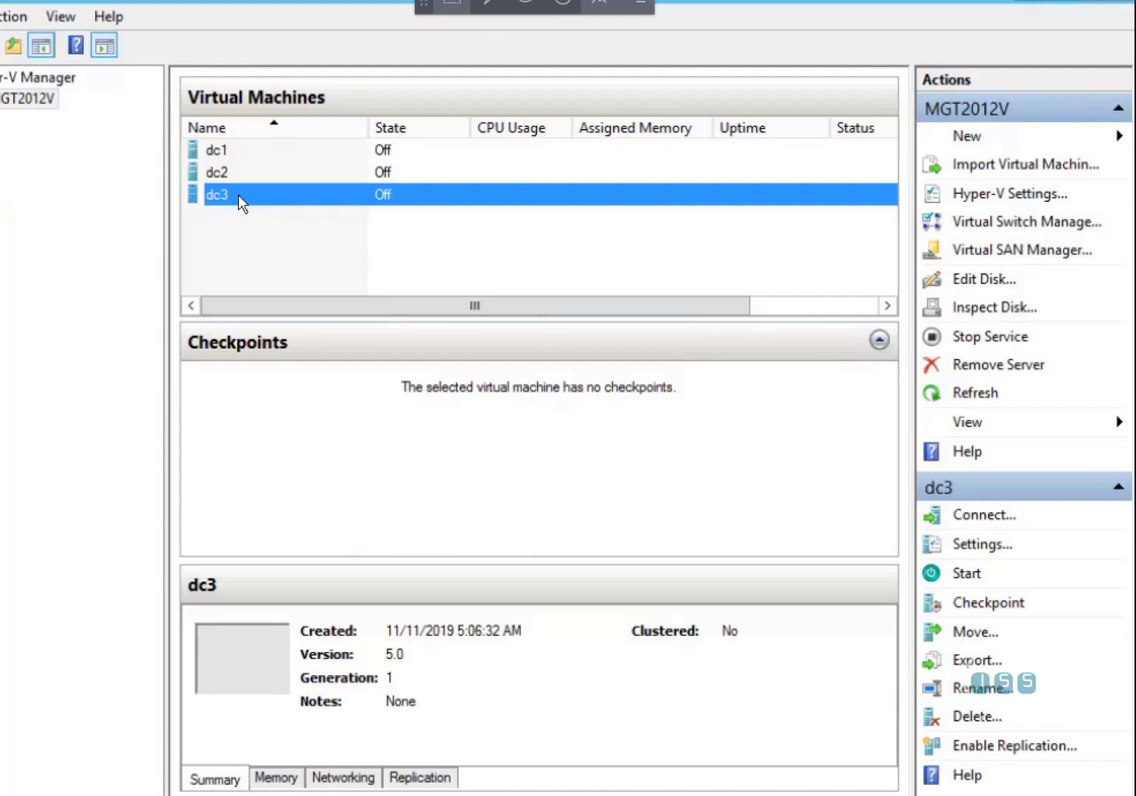
# Step: Connect to the dc3 virtual machine, start it, and move its connection window aside
pyautogui.rightClick(238, 194)
pyautogui.click(250, 209)
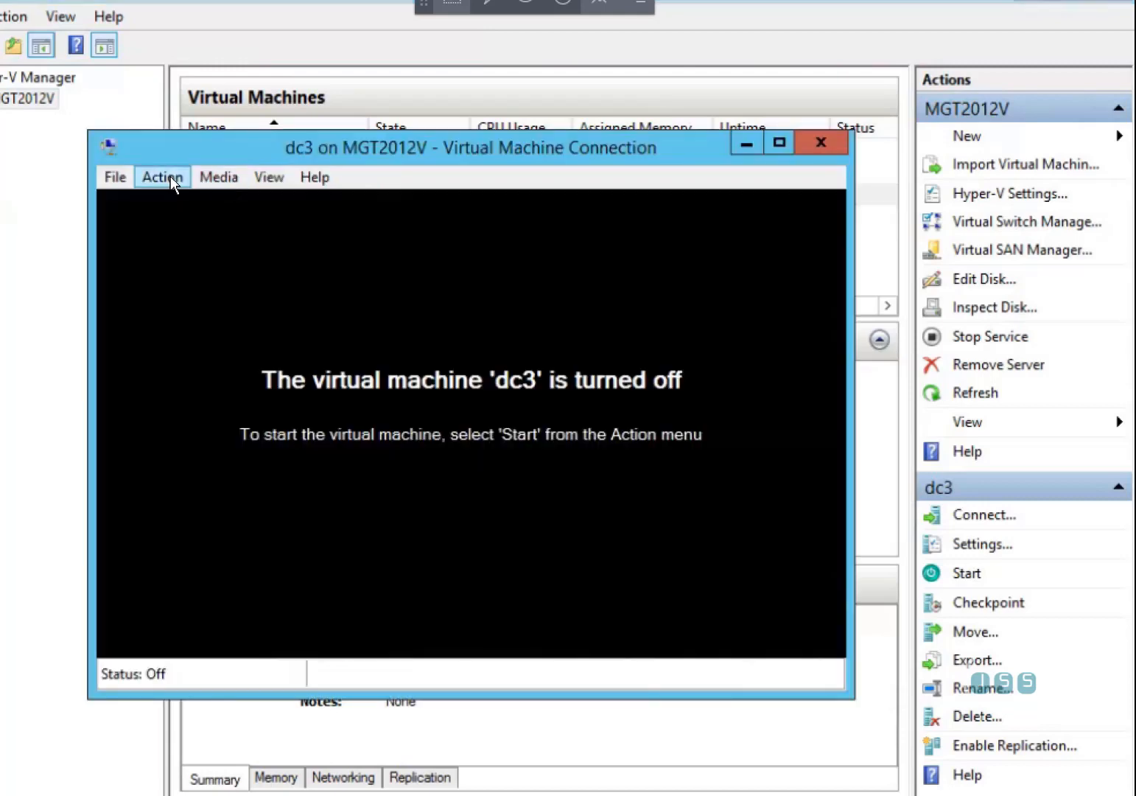
pyautogui.click(164, 177)
pyautogui.click(197, 240)
pyautogui.moveTo(181, 151); pyautogui.dragTo(687, 177)
# Step: Open a connection to the dc2 virtual machine and start it
pyautogui.click(249, 177)
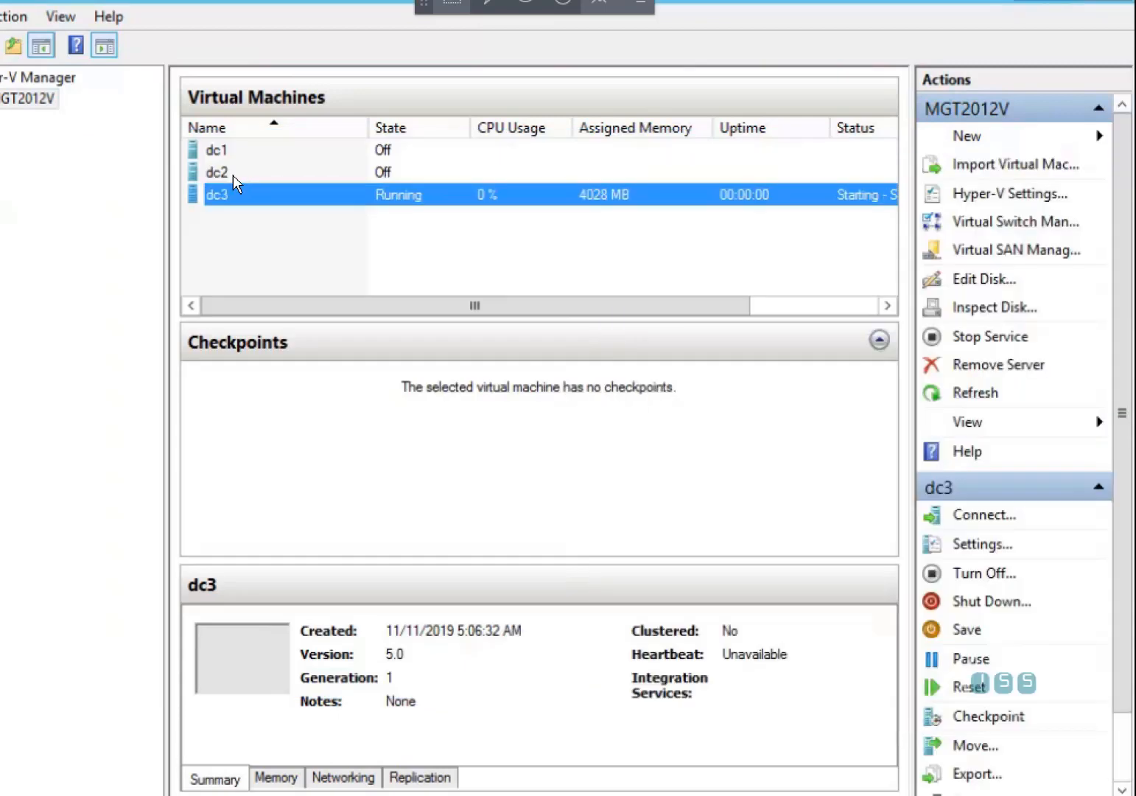
pyautogui.click(232, 174)
pyautogui.rightClick(245, 177)
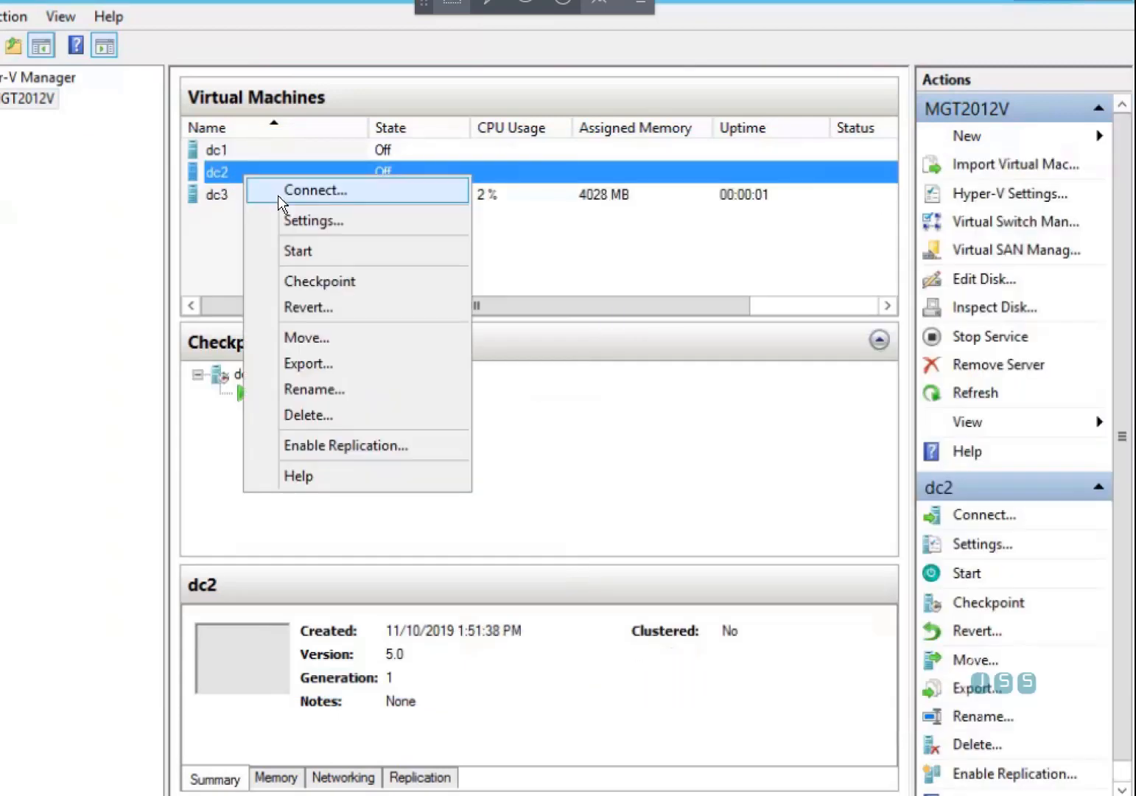
pyautogui.click(278, 192)
pyautogui.click(45, 236)
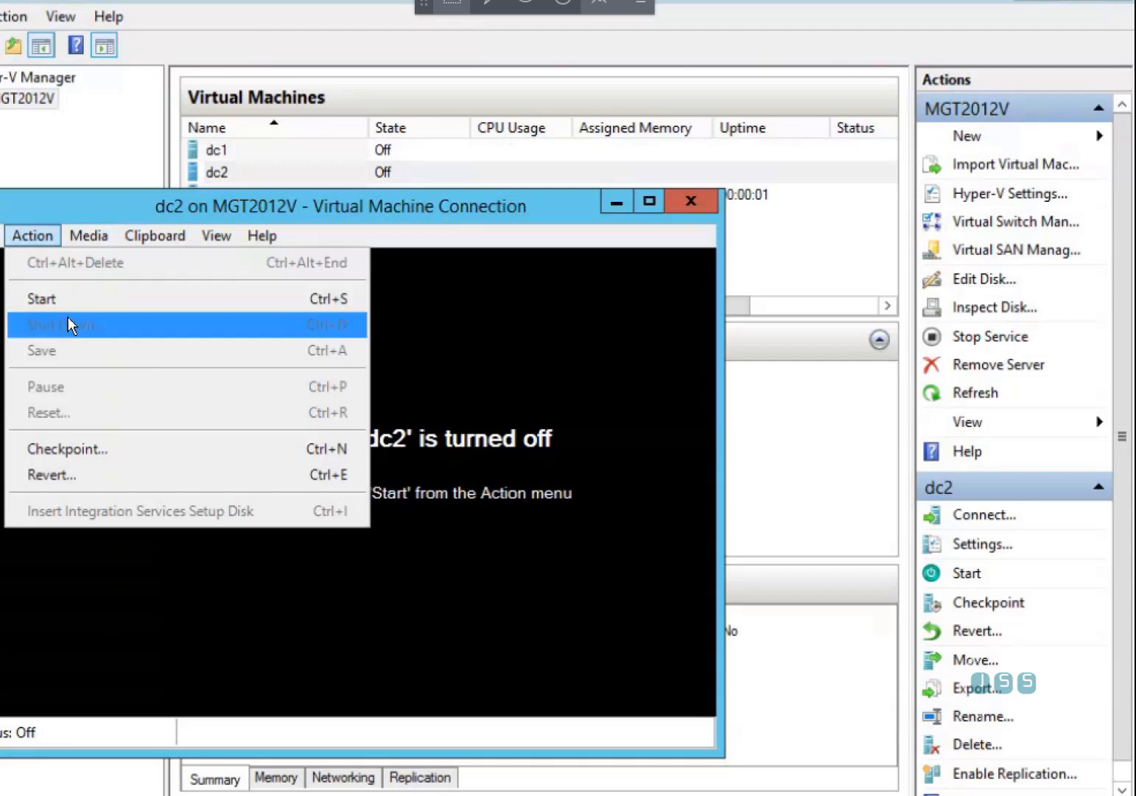
pyautogui.click(68, 302)
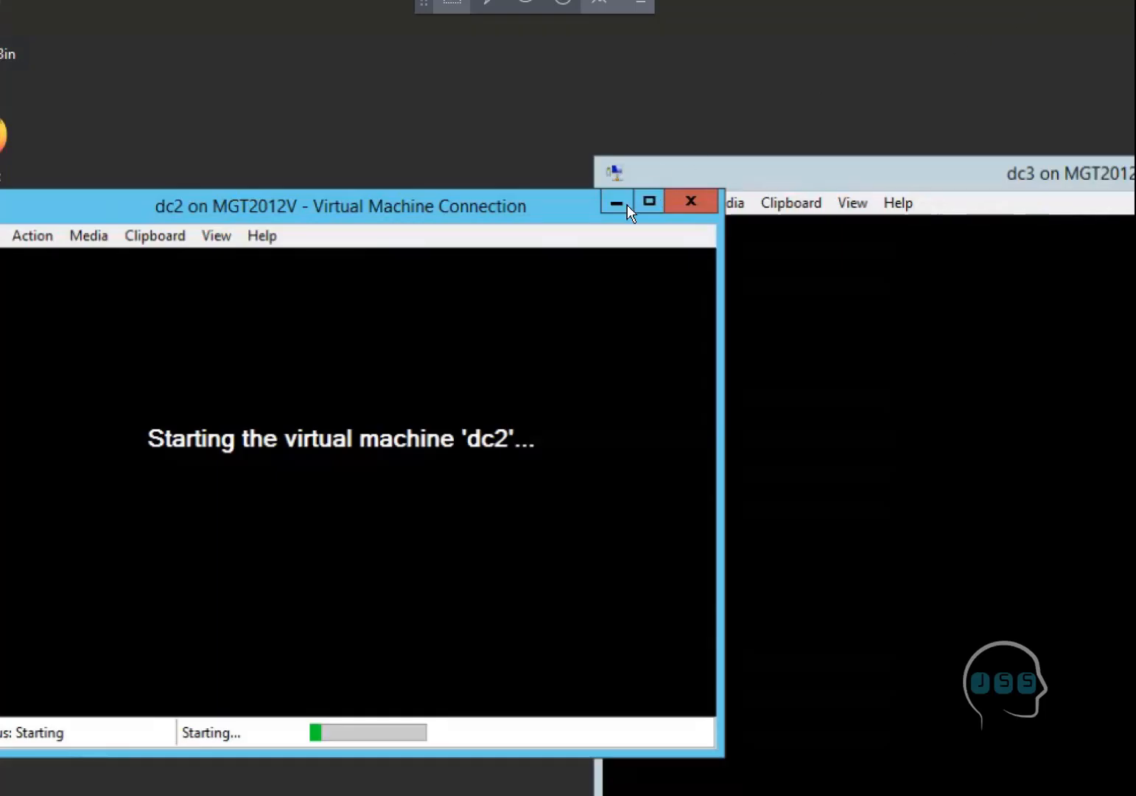
# Step: Arrange the dc2 and dc3 connection windows side by side so both boot screens can be watched
pyautogui.moveTo(479, 205); pyautogui.dragTo(442, 73)
pyautogui.moveTo(777, 190); pyautogui.dragTo(553, 30)
pyautogui.moveTo(286, 89); pyautogui.dragTo(270, 46)
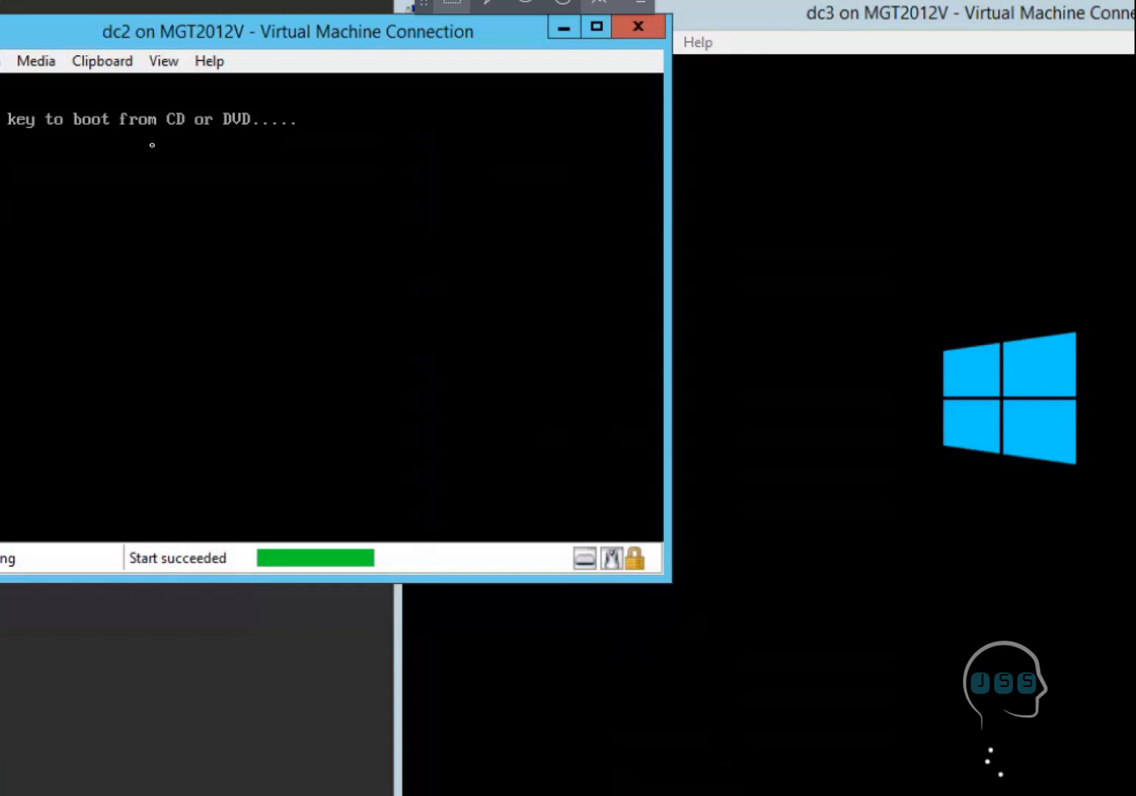
pyautogui.click(175, 152)
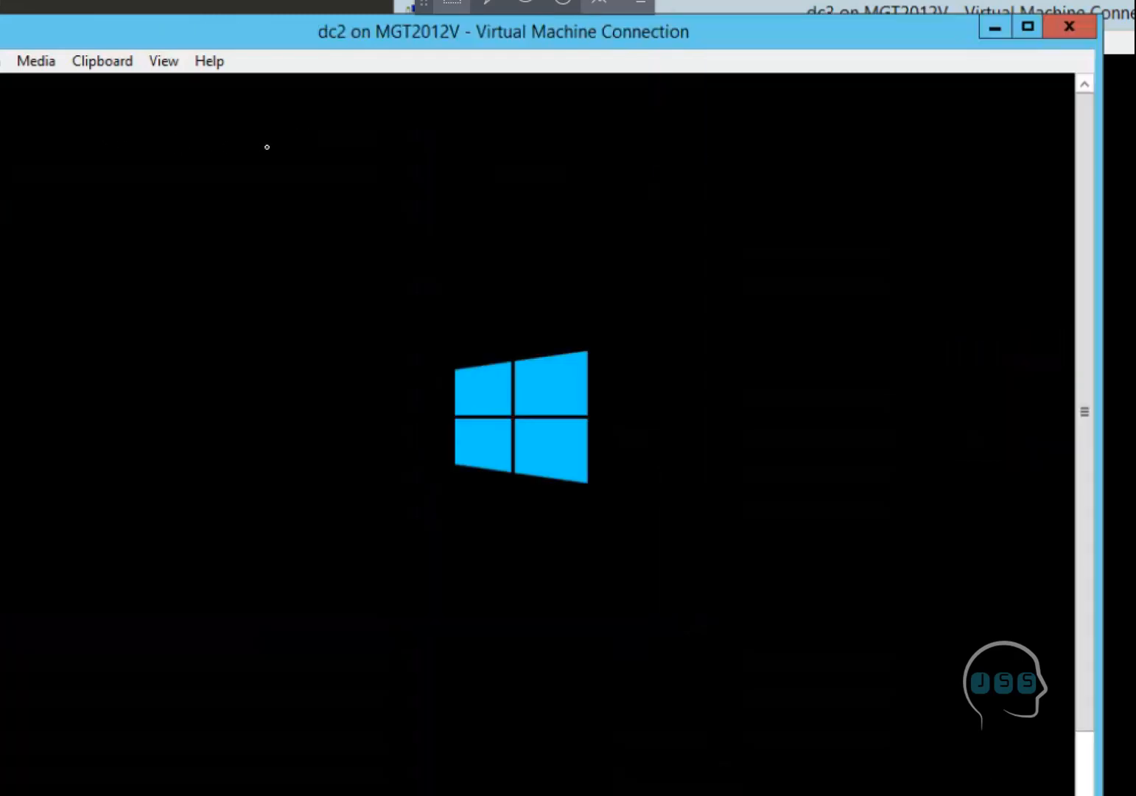
pyautogui.moveTo(350, 43); pyautogui.dragTo(260, 10)
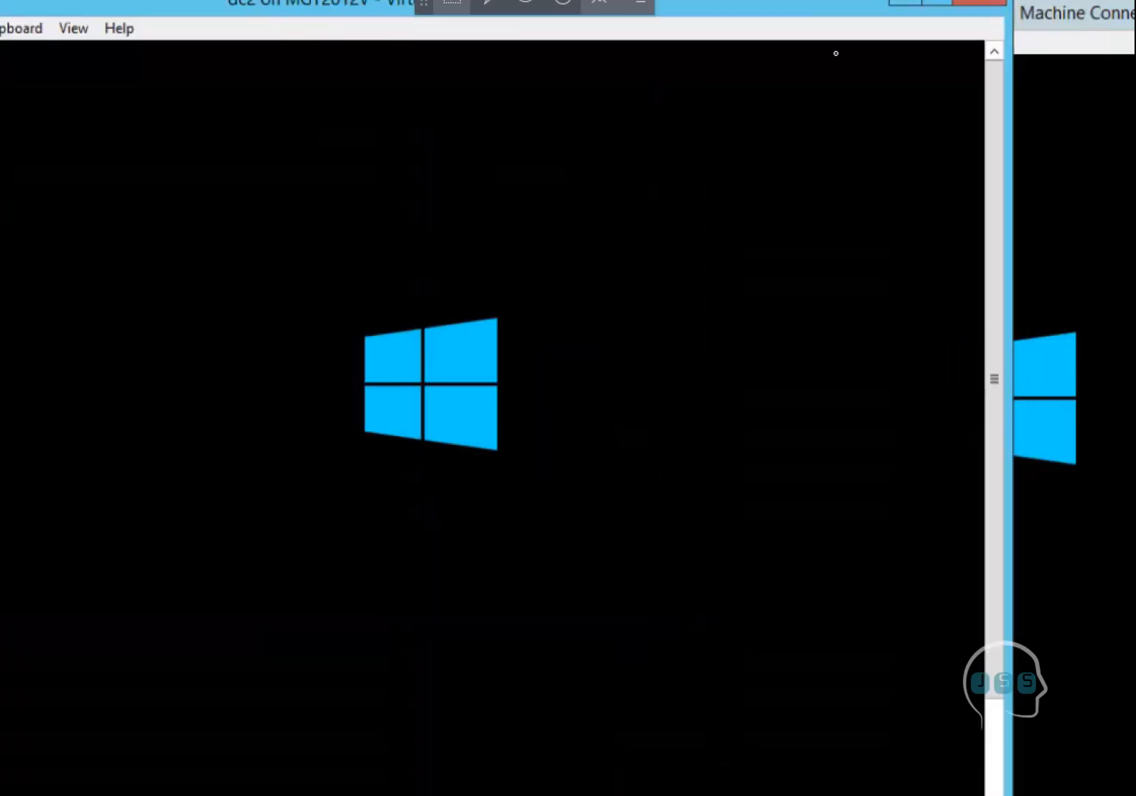
pyautogui.moveTo(794, 13); pyautogui.dragTo(672, 7)
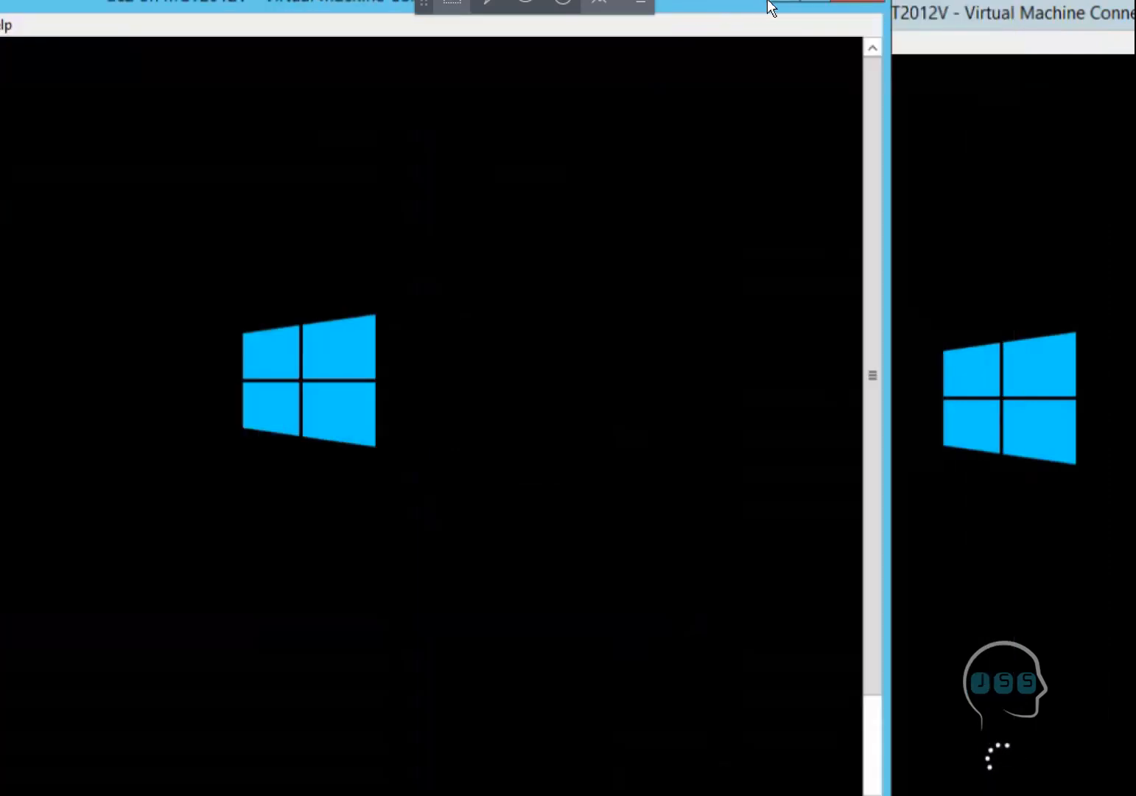
pyautogui.moveTo(746, 9); pyautogui.dragTo(660, 19)
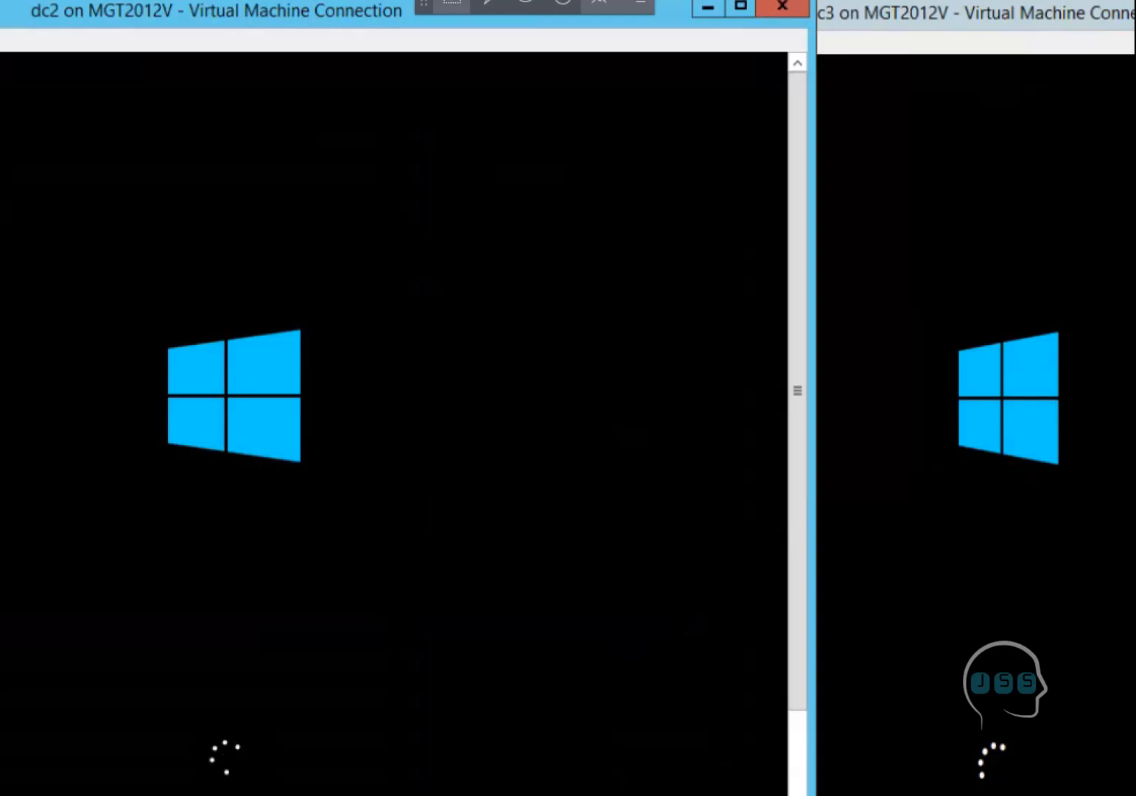
# Step: Check the host server's basic System information, including processor and installed memory, and minimize the window
pyautogui.rightClick(6, 793)
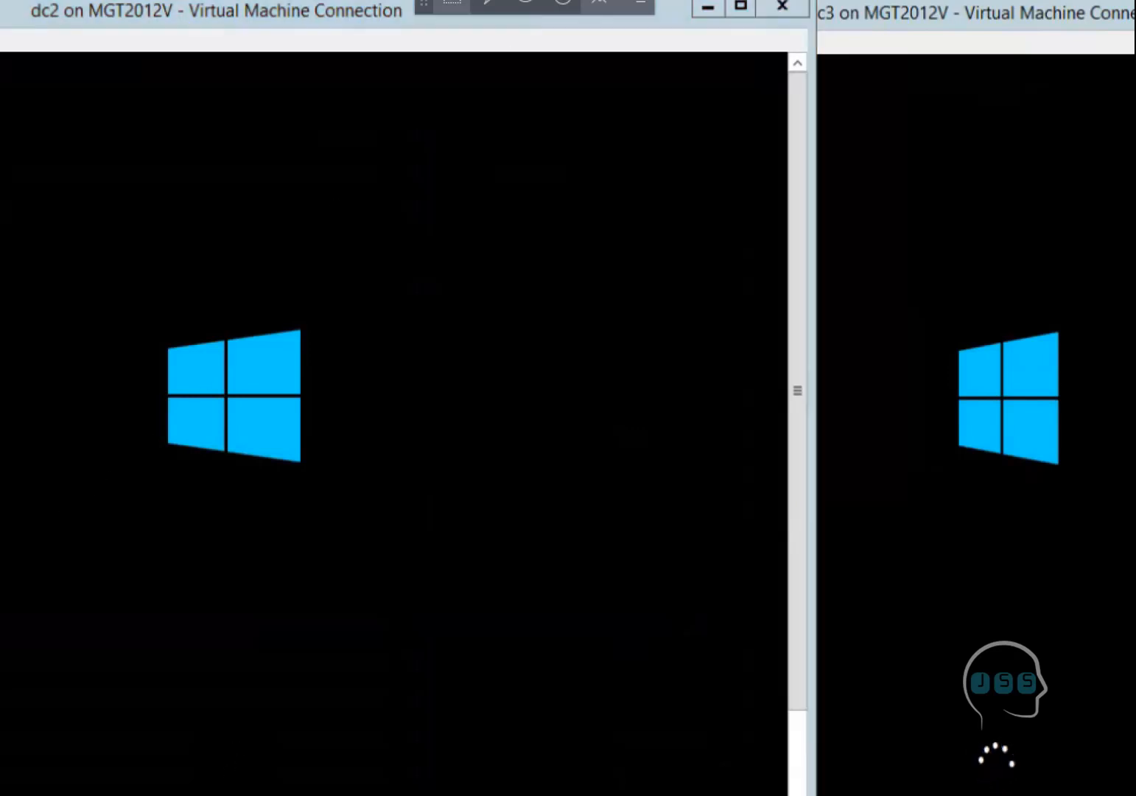
pyautogui.click(57, 500)
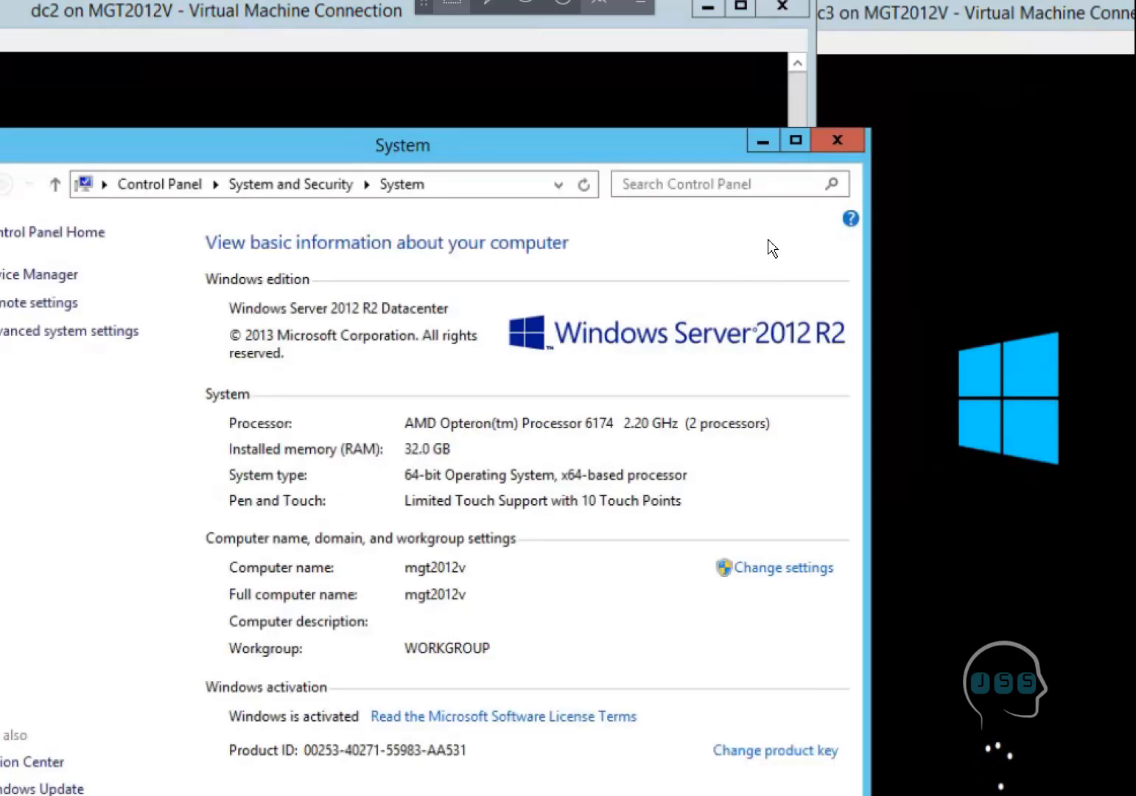
pyautogui.click(763, 142)
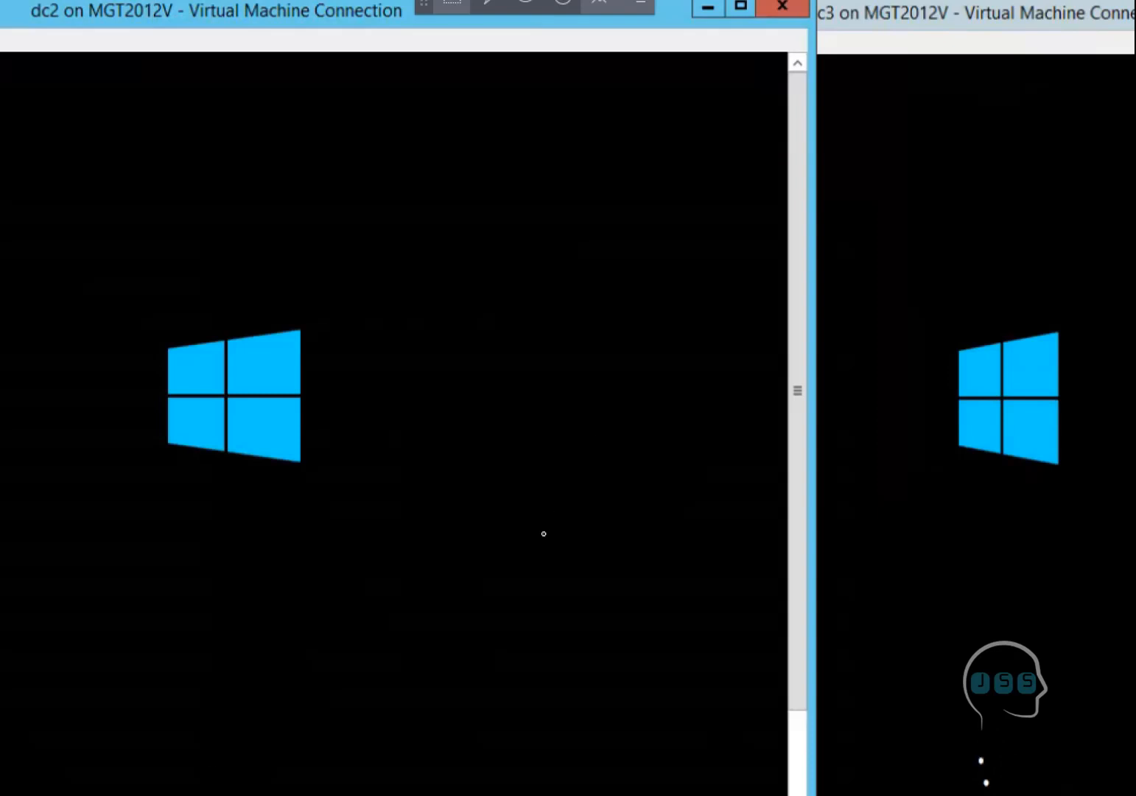